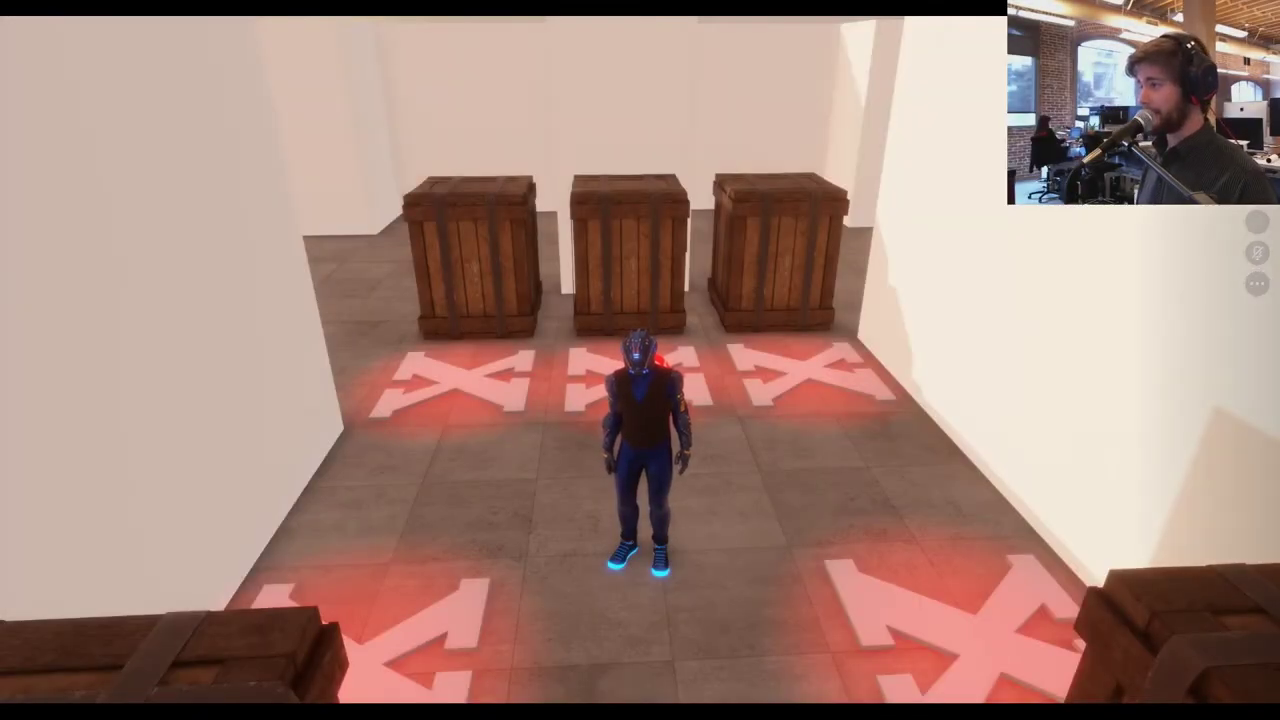
- Create a new experience named Leap of Faith from the Base Template scene and open its scene in the editor
key("Escape")
left_click(891, 116)
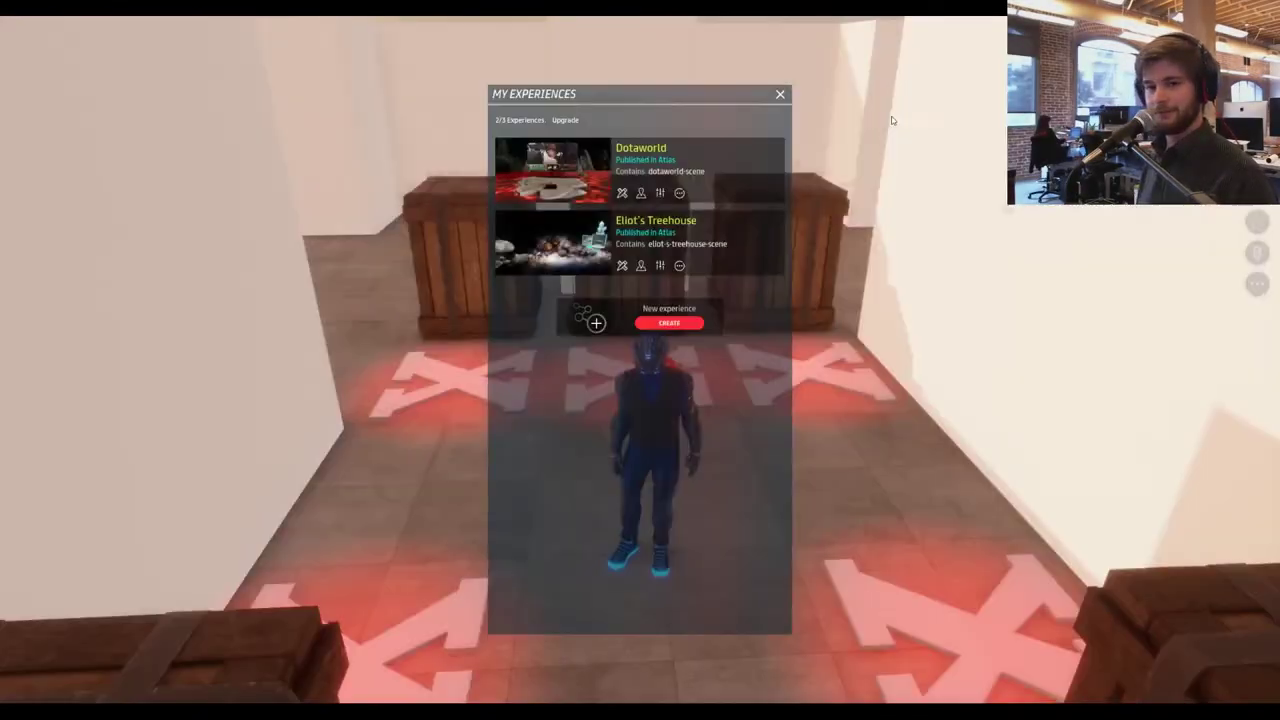
left_click(669, 323)
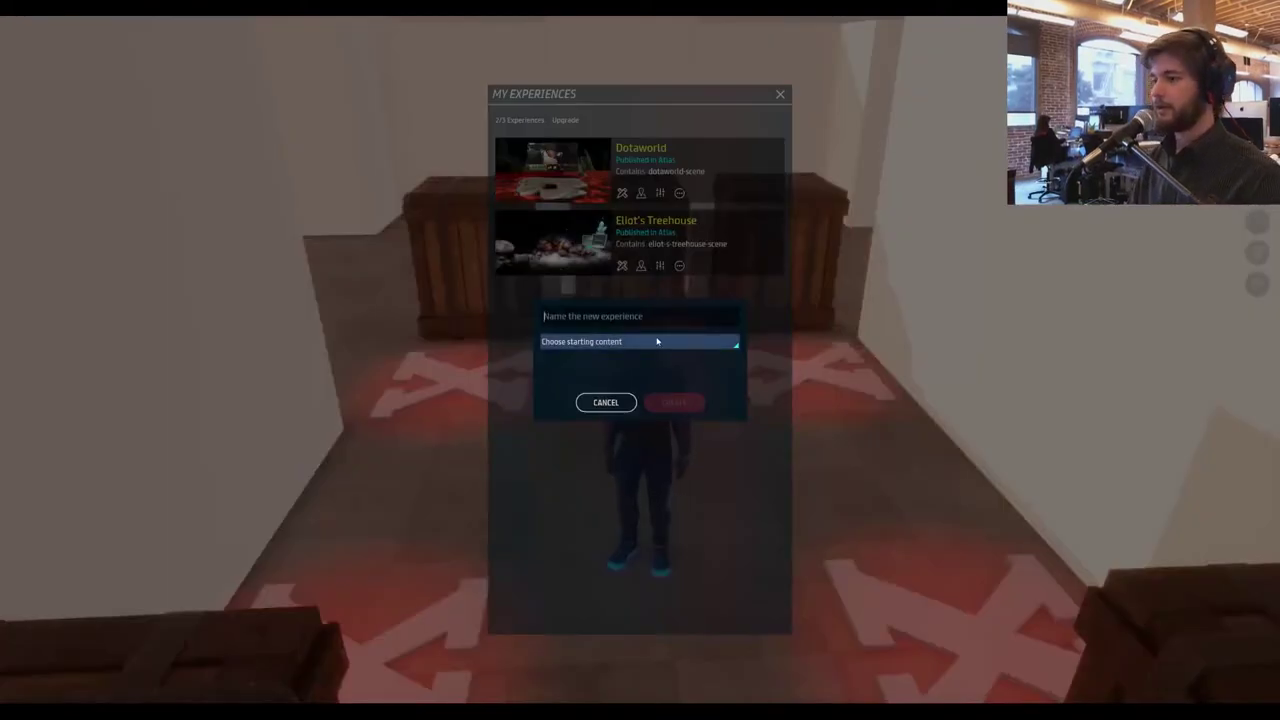
type("Leap of Faith")
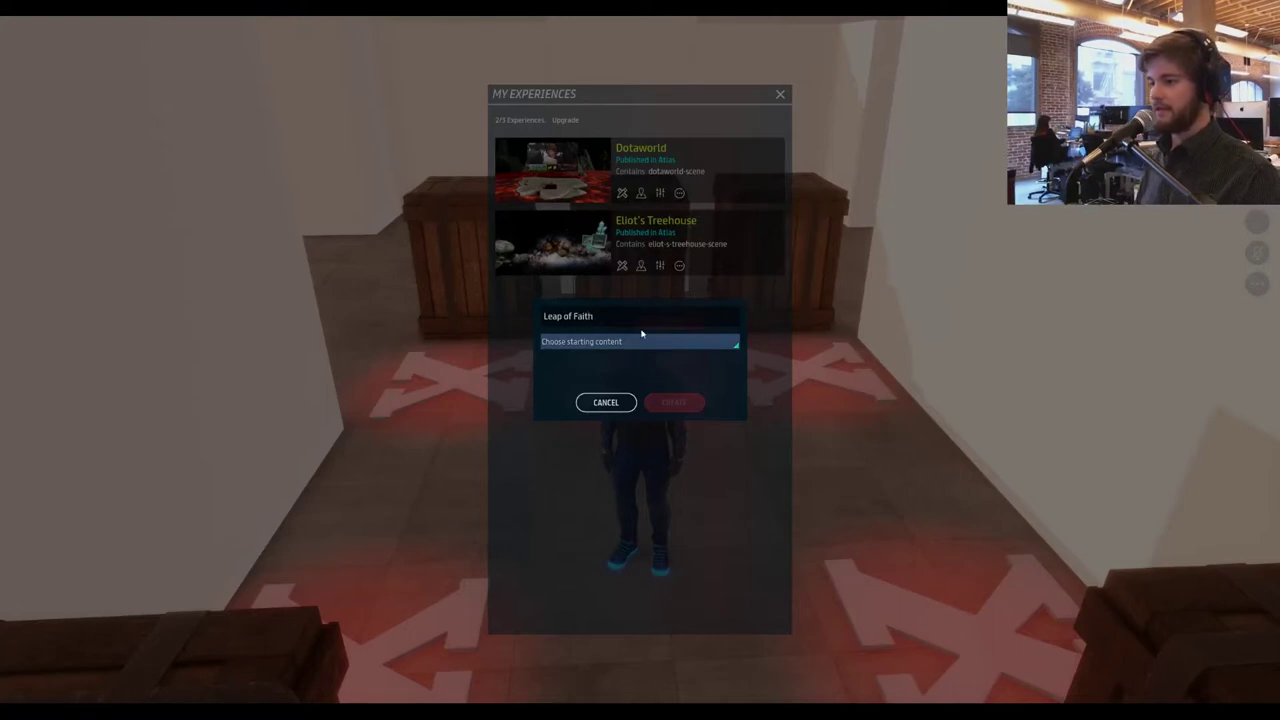
left_click(652, 341)
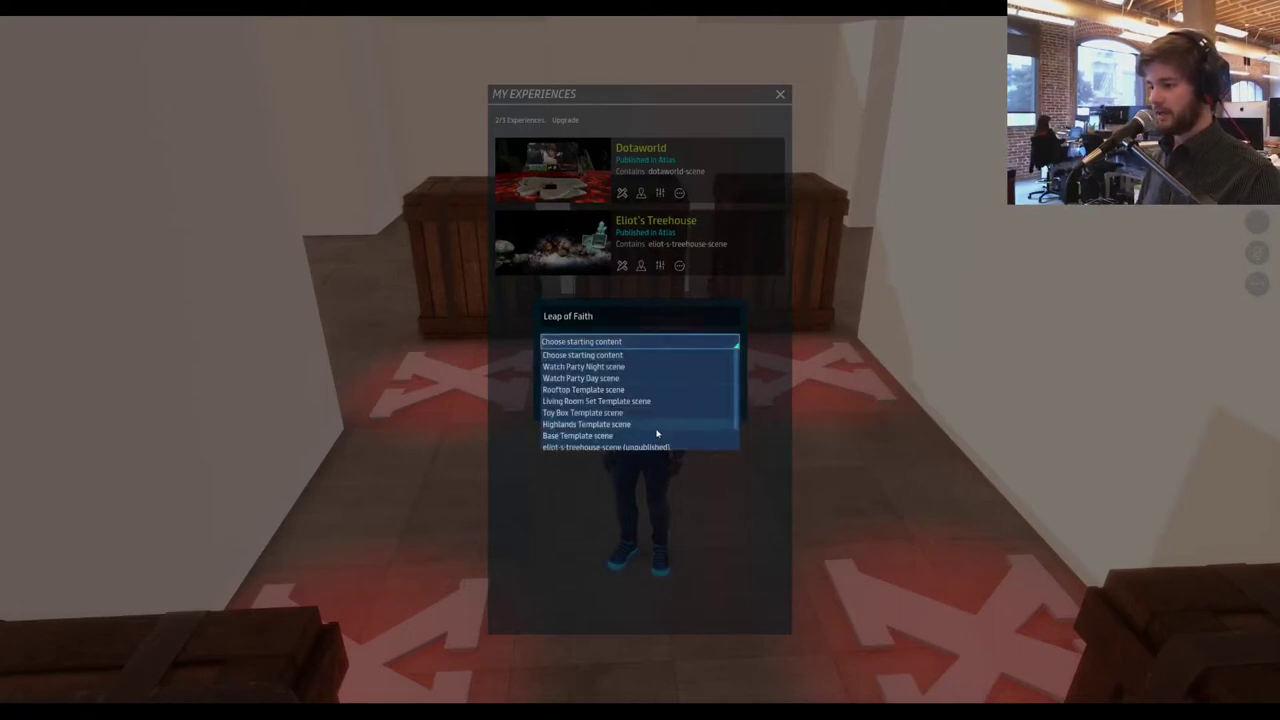
left_click(654, 436)
left_click(673, 405)
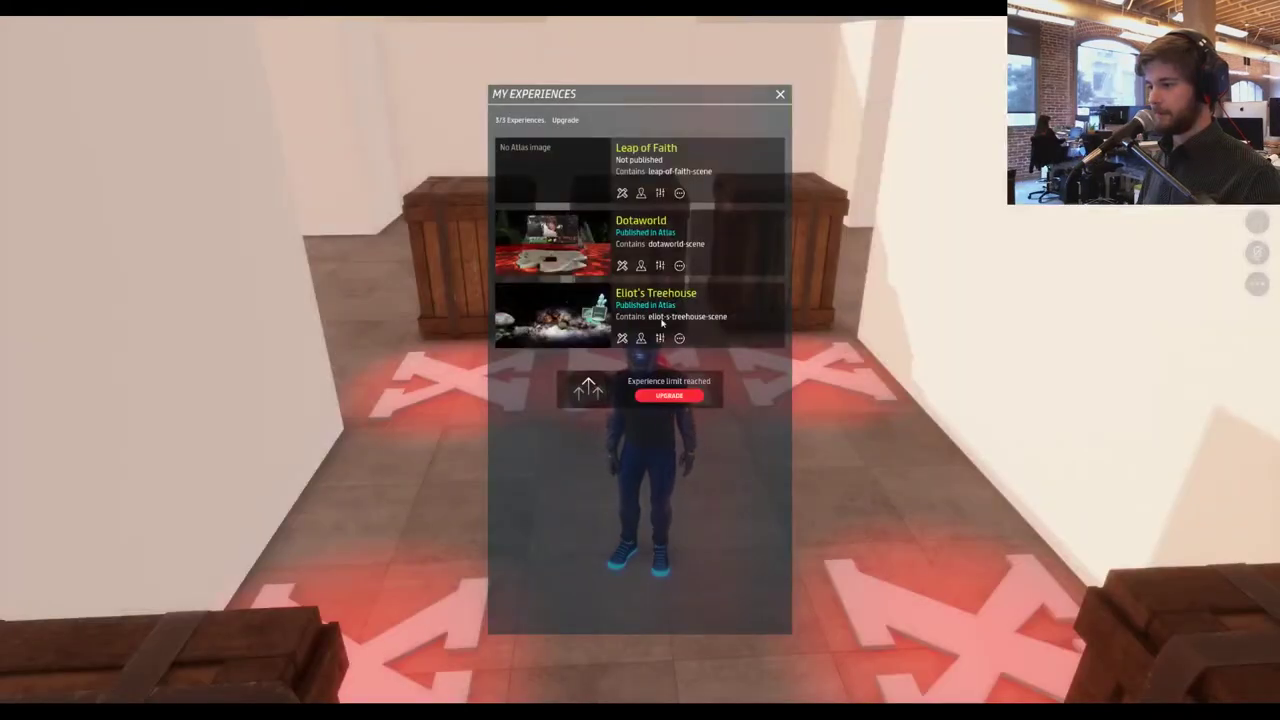
left_click(621, 192)
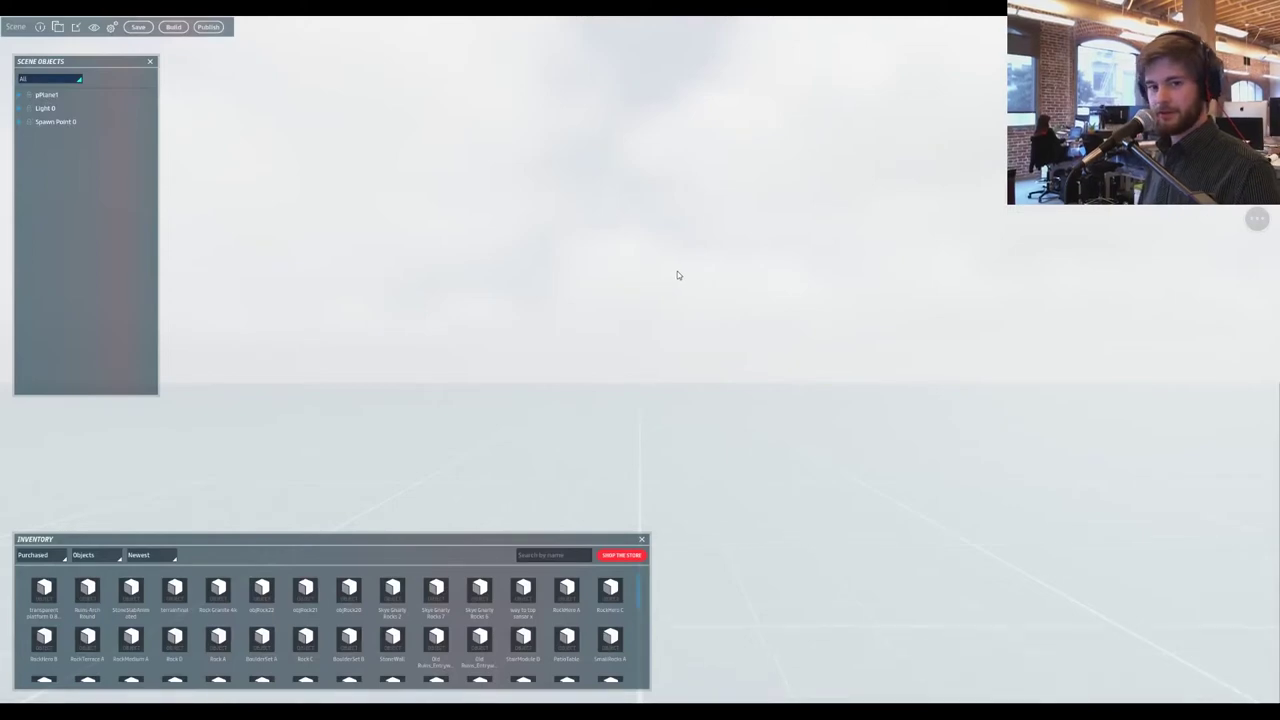
- Change the scene's skybox to the Milky Way skybox in the scene settings
mouse_move(674, 256)
right_mouse_down()
mouse_move(694, 181)
mouse_move(694, 341)
mouse_move(682, 312)
mouse_move(569, 284)
mouse_move(605, 298)
right_mouse_up()
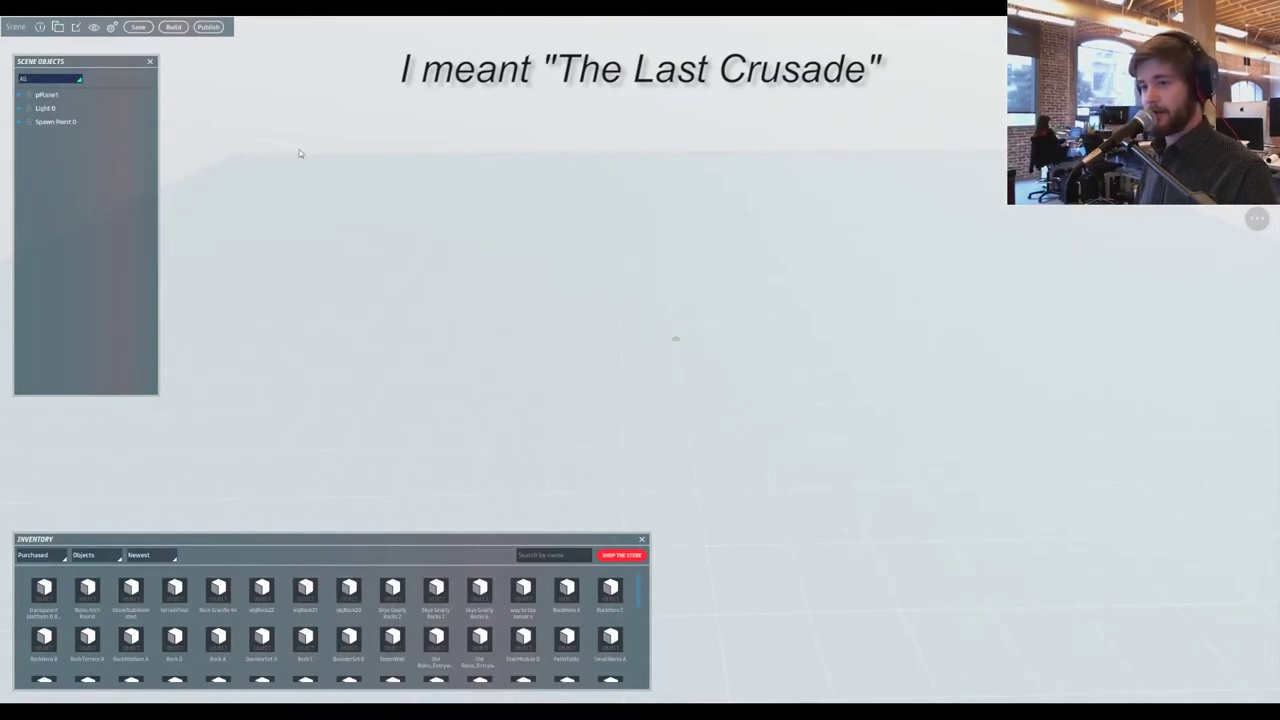
left_click(60, 27)
left_click(92, 61)
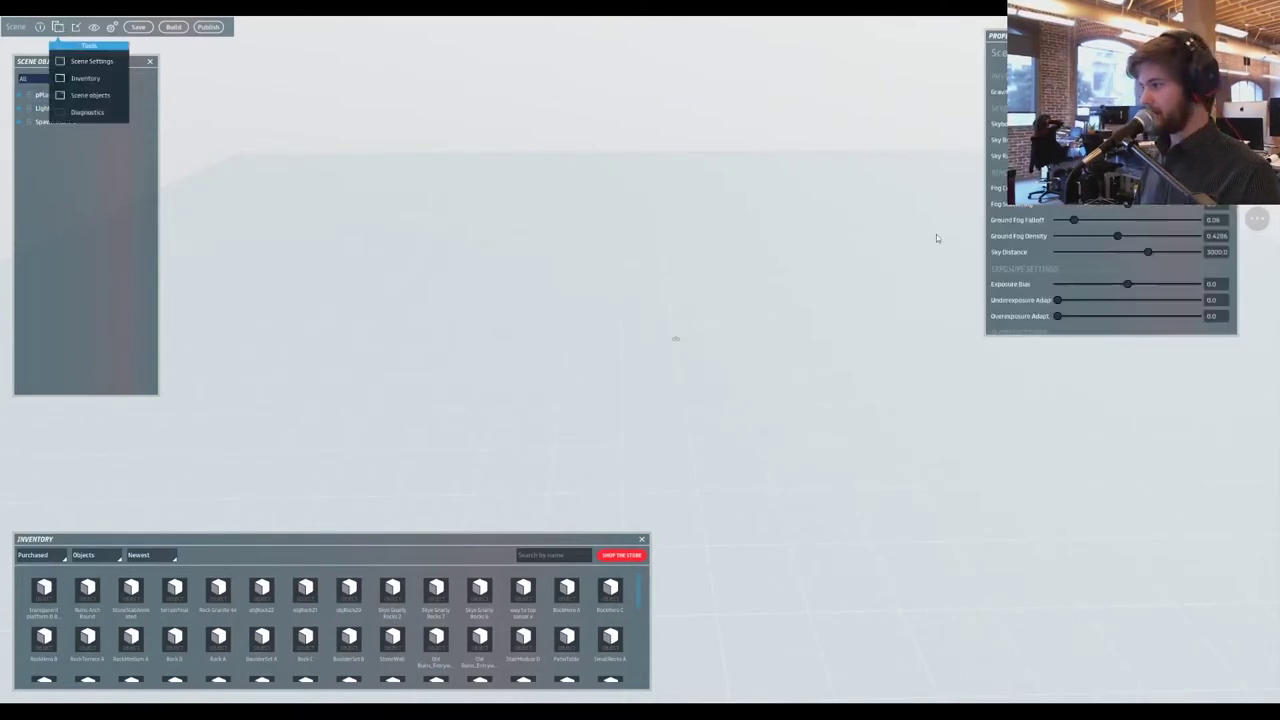
left_click(1182, 124)
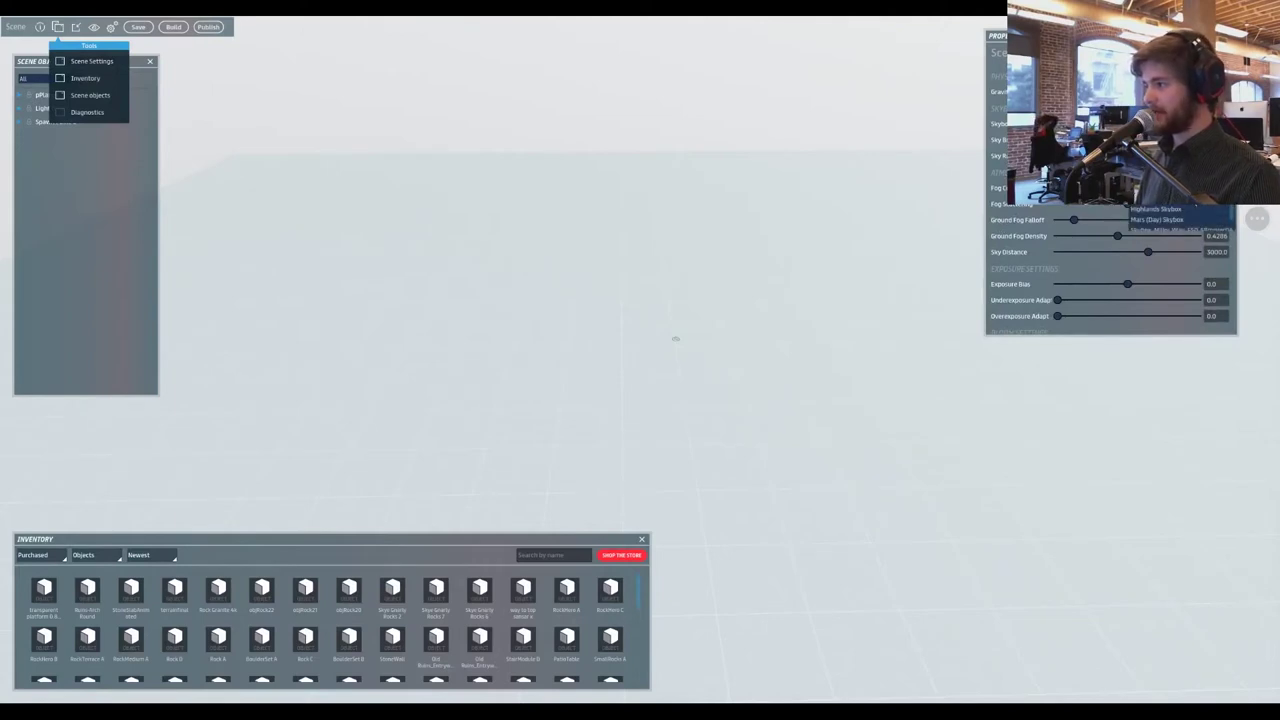
scroll(1199, 224, "down", 1)
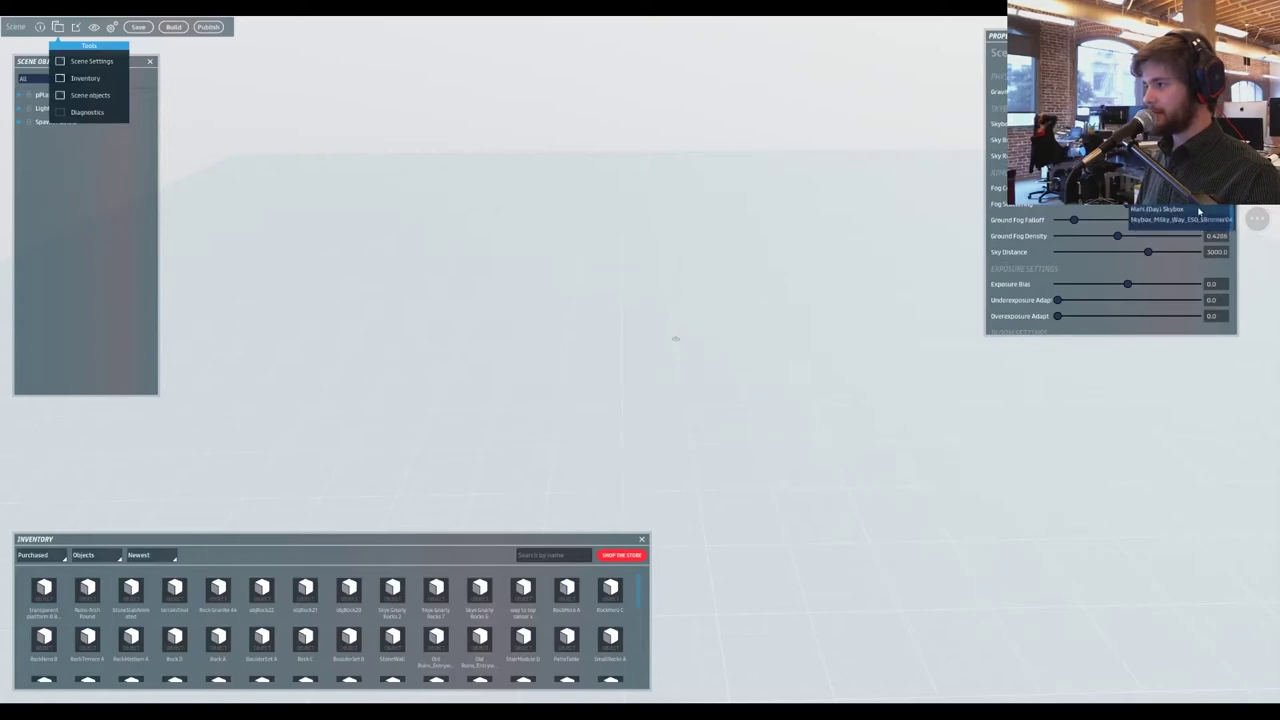
left_click(1199, 219)
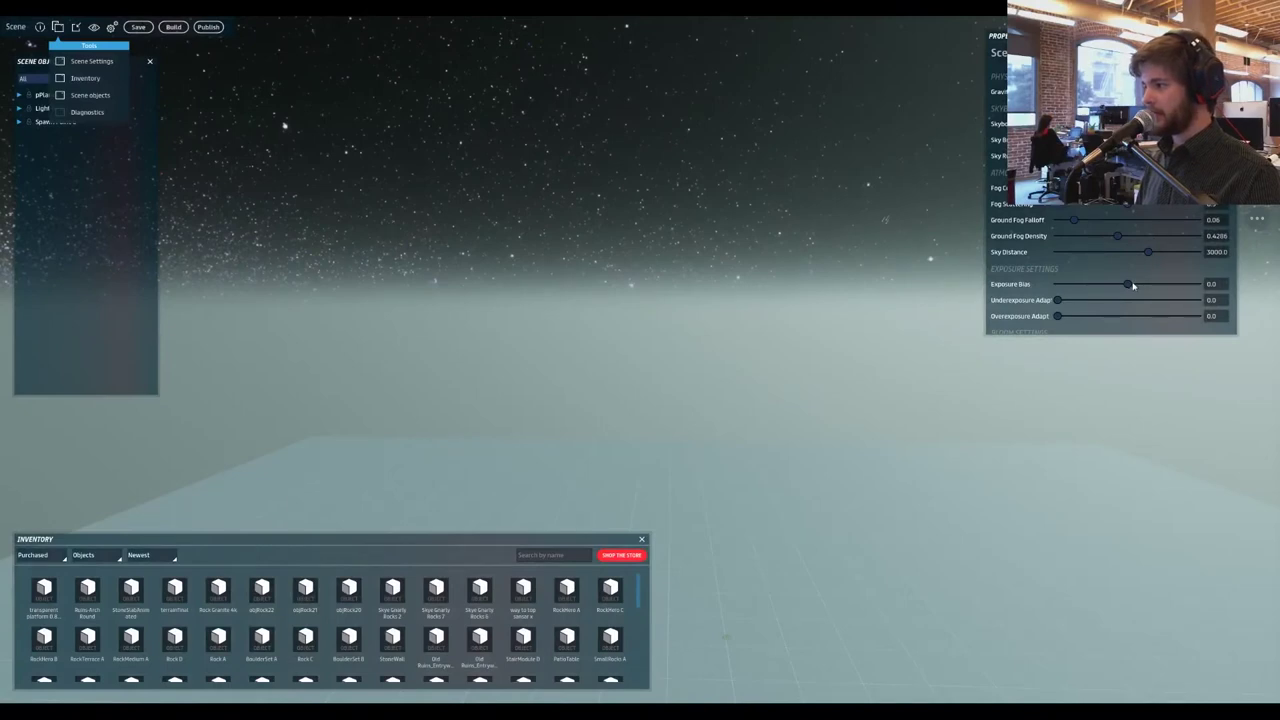
- Reduce the Ground Fog Density to its minimum and close the scene settings
scroll(1108, 251, "down", 2)
left_click_drag(1085, 187, 1003, 182)
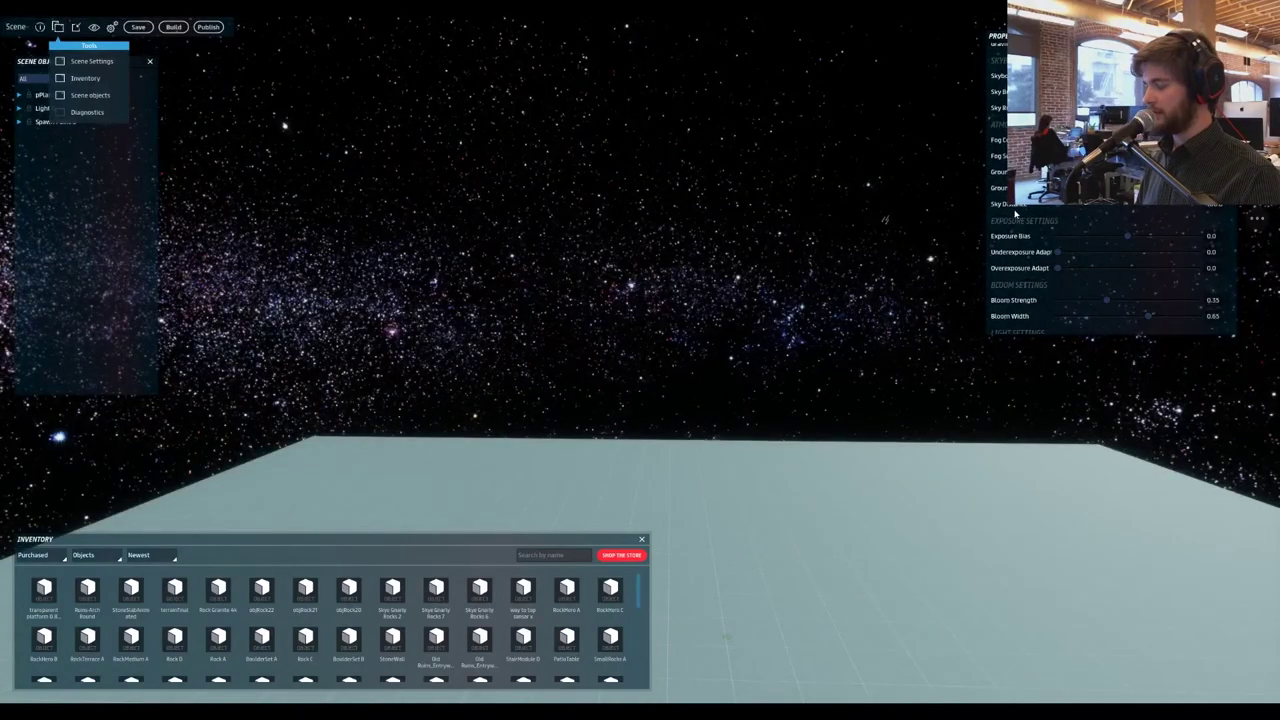
right_click_drag(790, 172, 1065, 198)
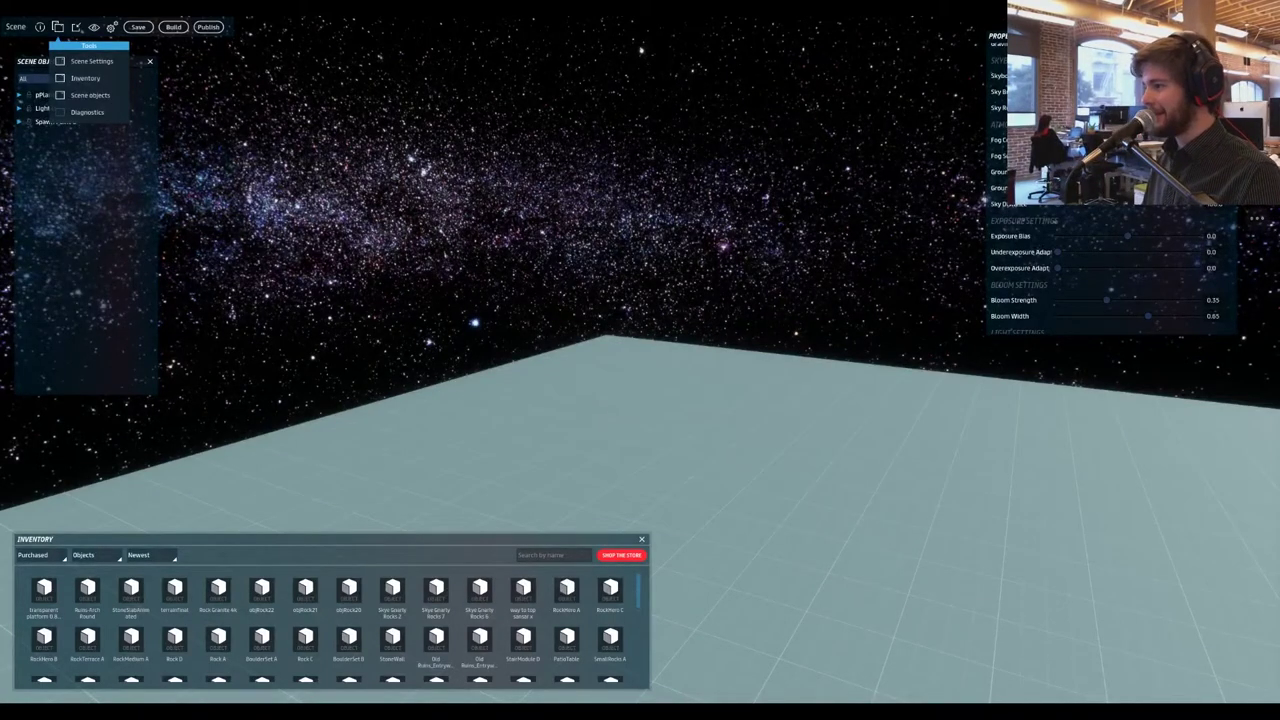
left_click(1229, 36)
- Lower the ground plane pPlane1 vertically, well below the spawn point
right_click_drag(680, 285, 741, 260)
left_click(750, 323)
key("a")
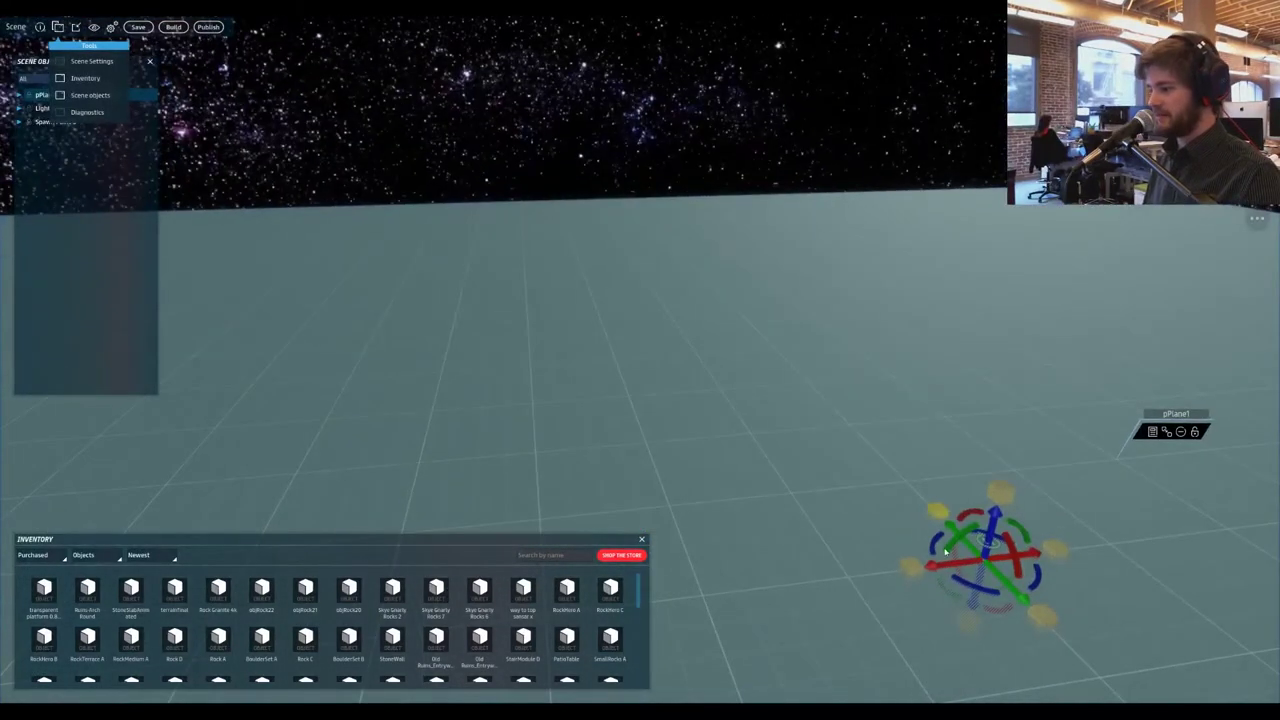
left_click_drag(975, 580, 960, 700)
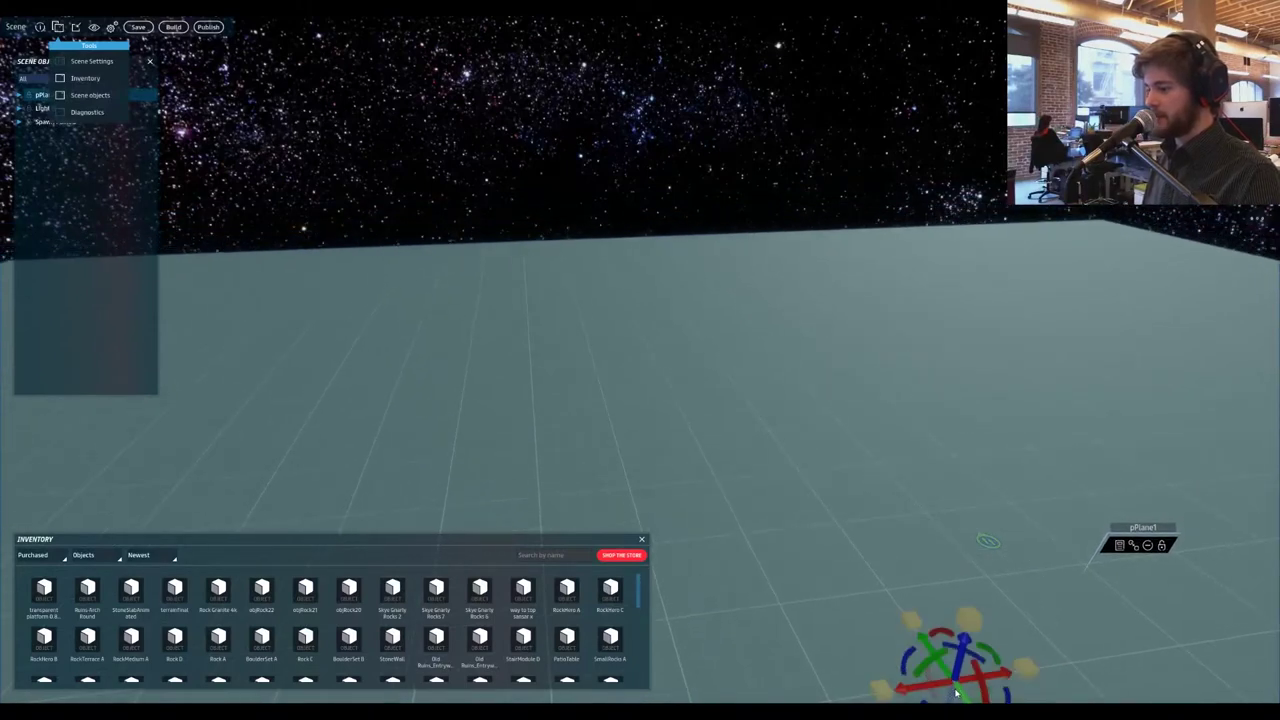
left_click_drag(963, 643, 961, 660)
right_click_drag(891, 530, 1045, 536)
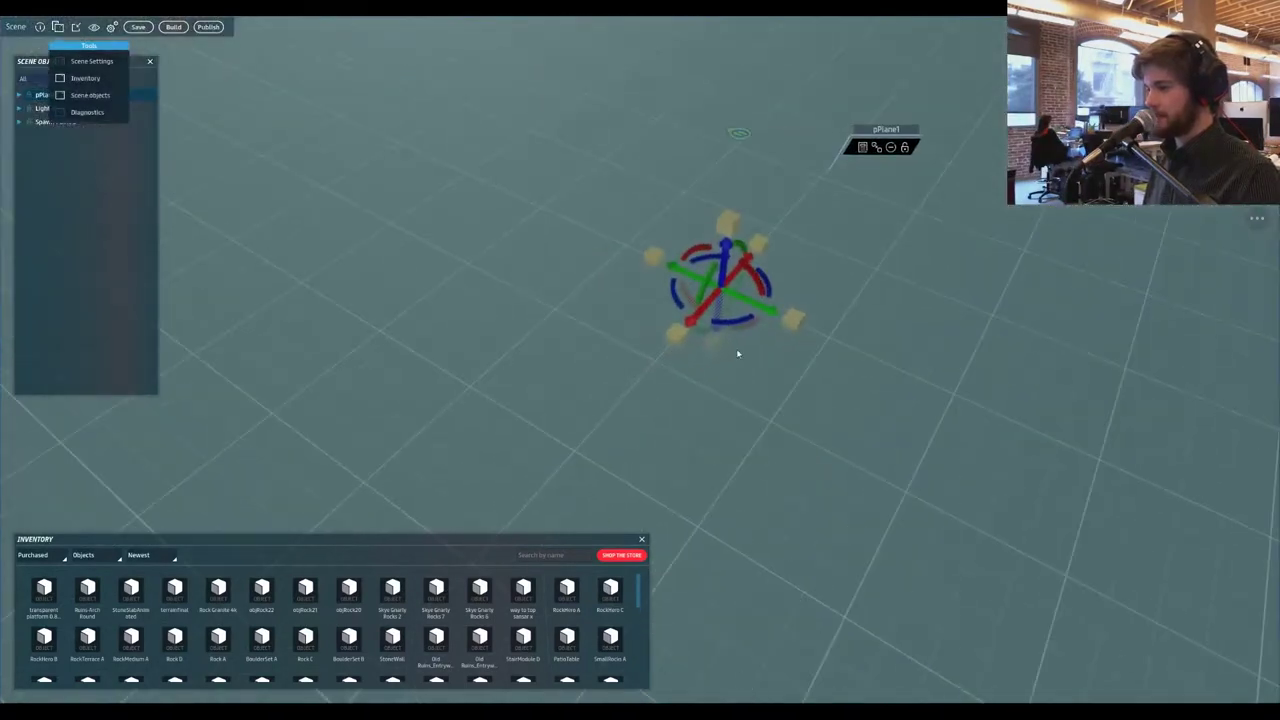
left_click_drag(720, 316, 738, 458)
right_click_drag(831, 457, 416, 316)
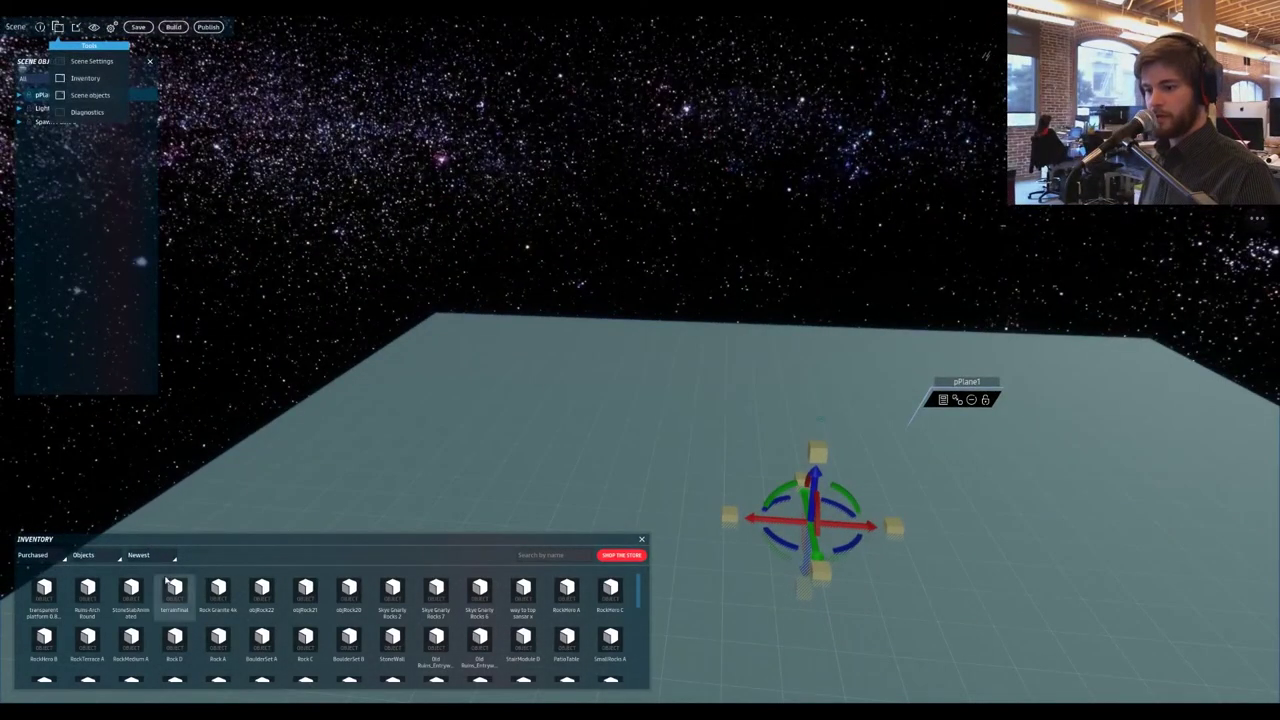
- Place the transparent platform 0.8 x 4 x 0.1 m from the inventory onto the ground plane
left_click_drag(44, 592, 743, 432)
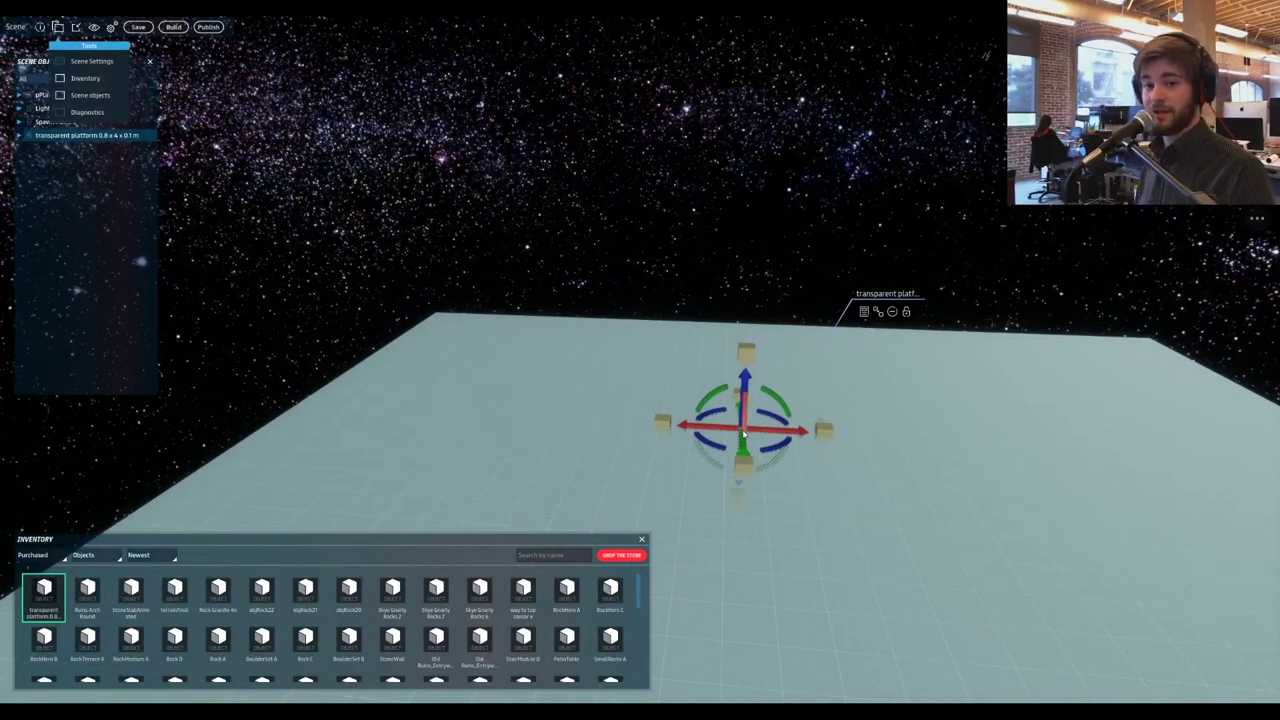
right_click_drag(637, 443, 677, 481)
key("w")
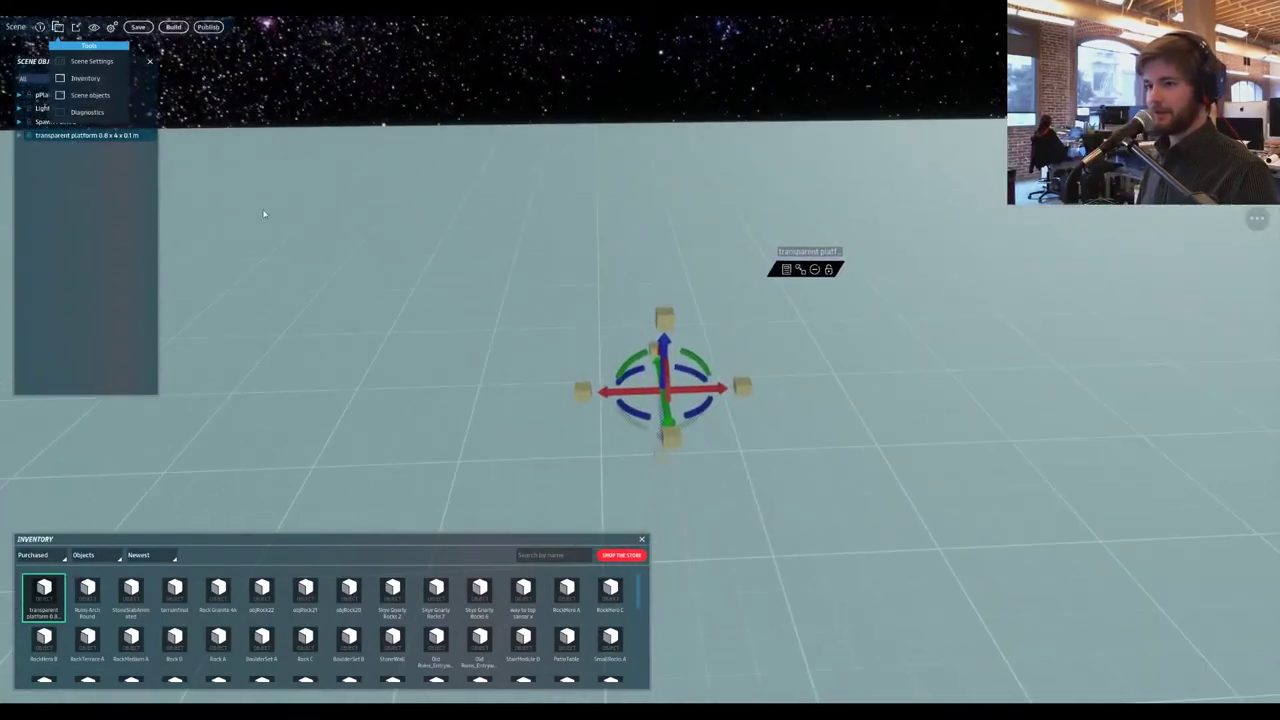
right_click_drag(605, 265, 643, 299)
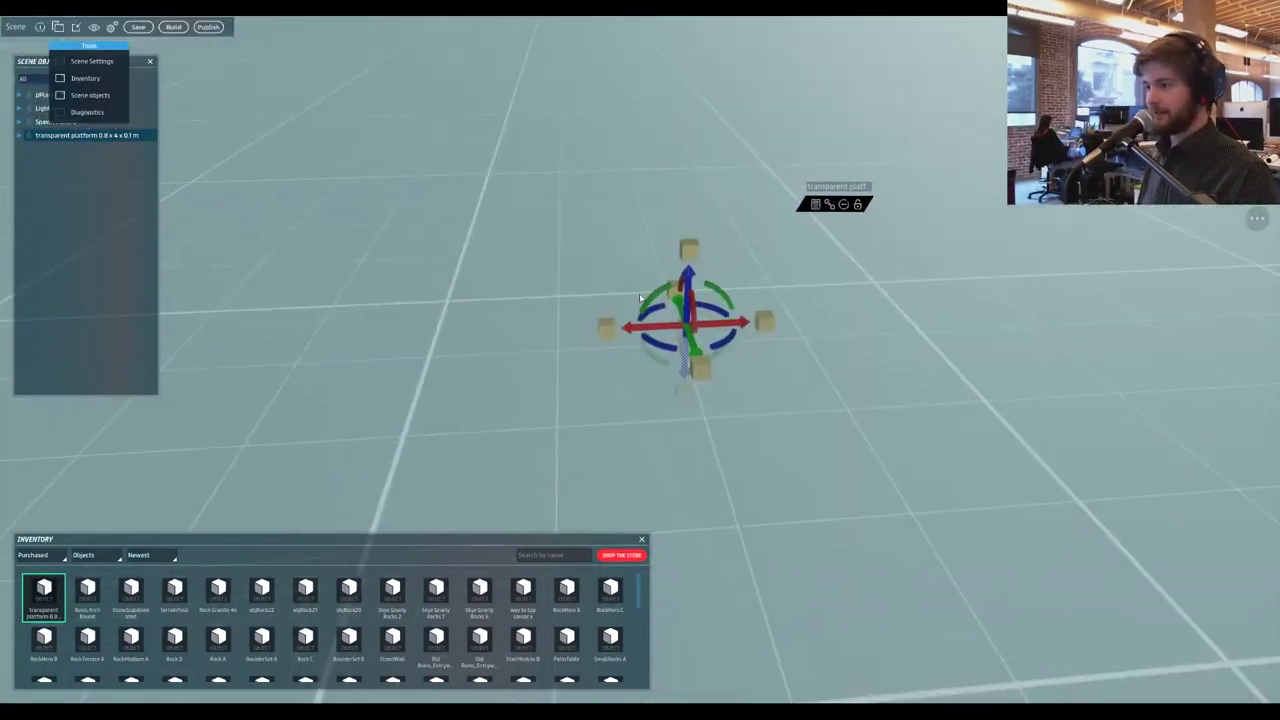
- Turn on the visibility of physics shapes to reveal the transparent platform
left_click(113, 27)
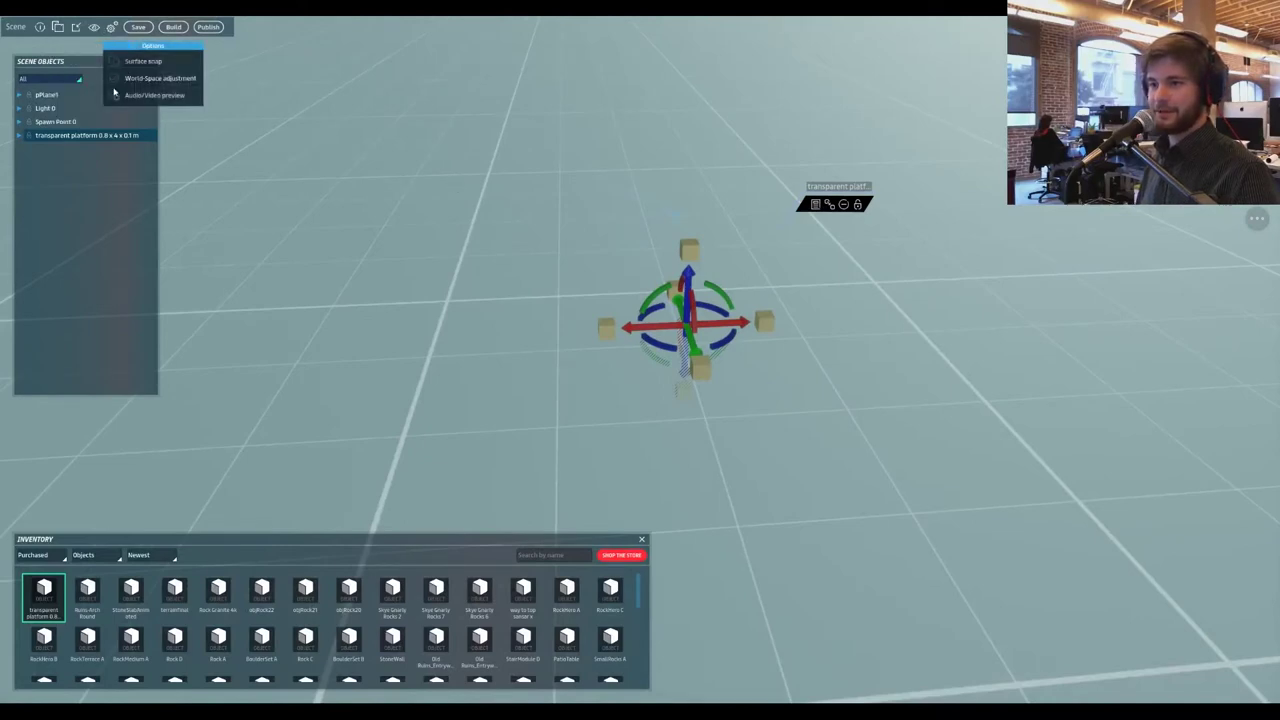
left_click(95, 28)
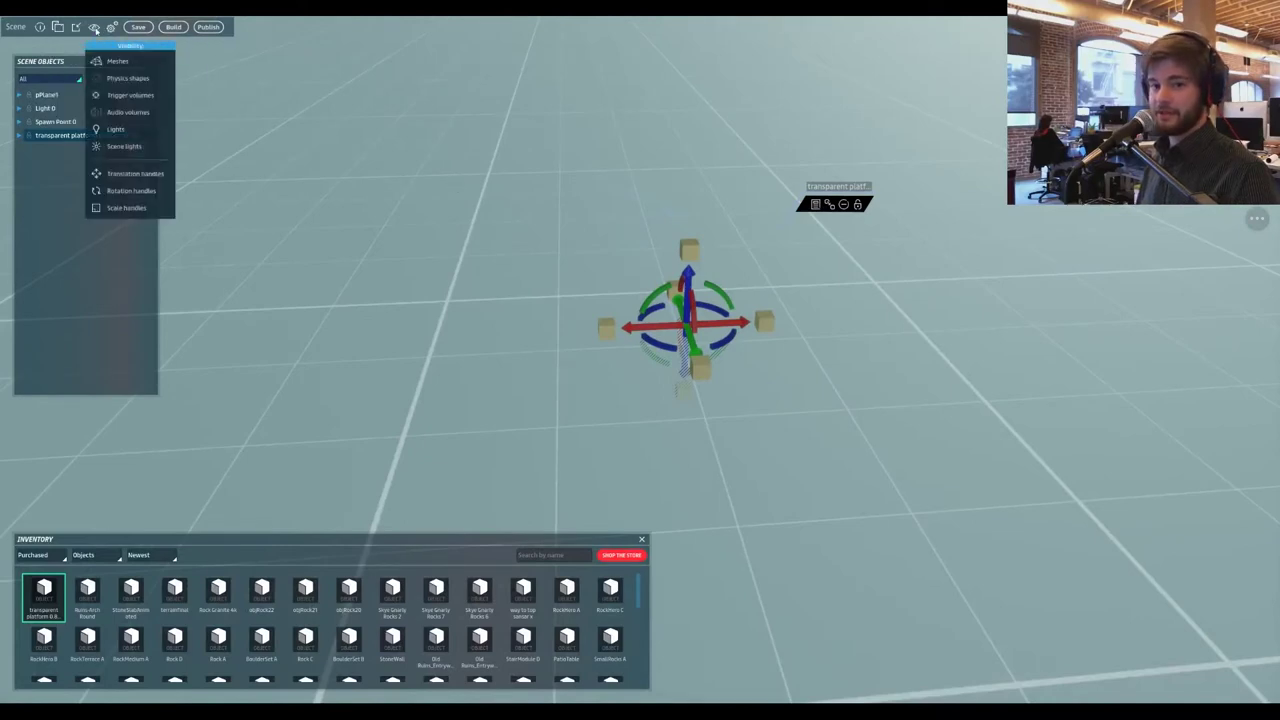
left_click(128, 78)
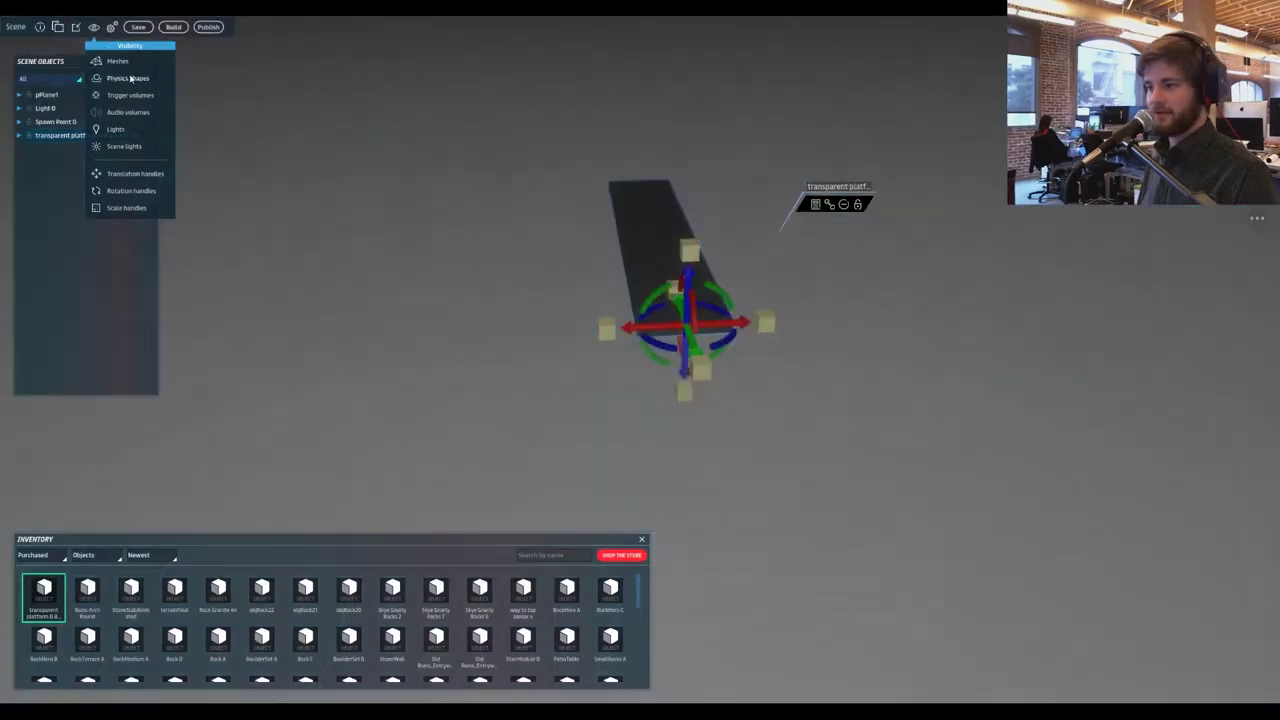
- Raise the transparent platform vertically, high above the ground plane
right_click_drag(549, 201, 864, 267)
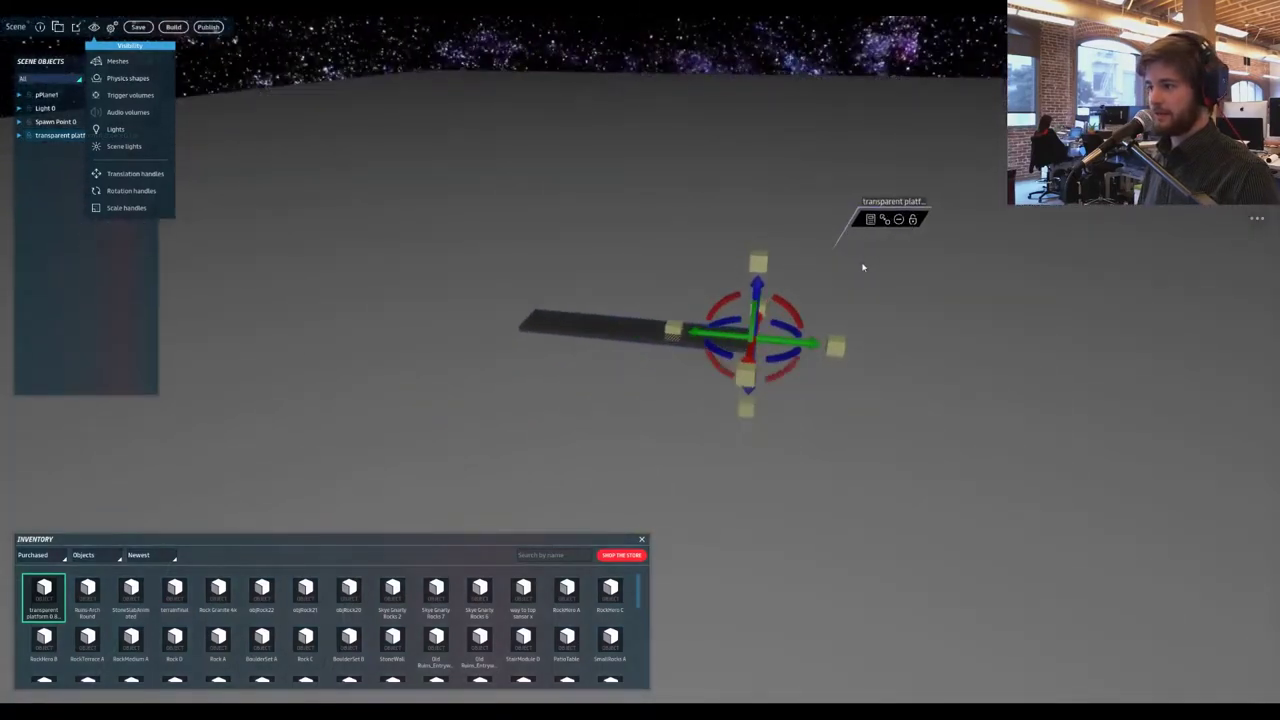
left_click_drag(758, 288, 770, 156)
right_click_drag(660, 264, 946, 413)
left_click(821, 391)
left_click(563, 272)
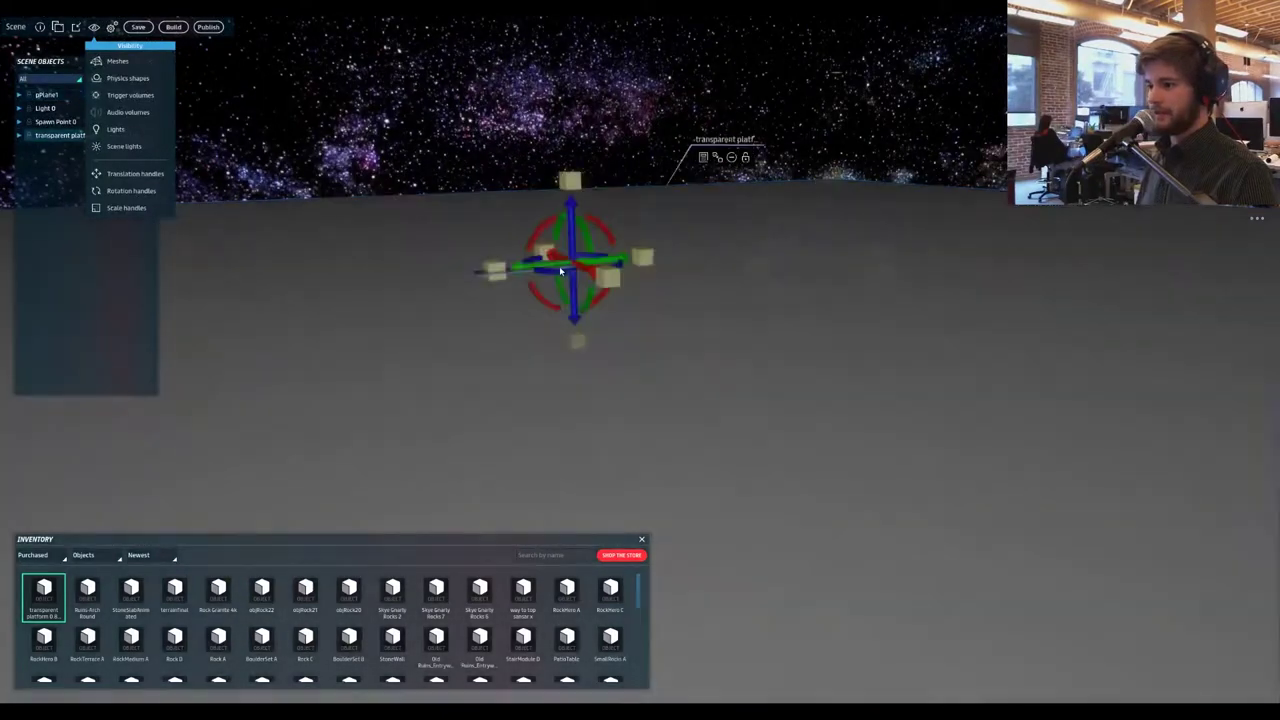
right_click_drag(563, 272, 561, 365)
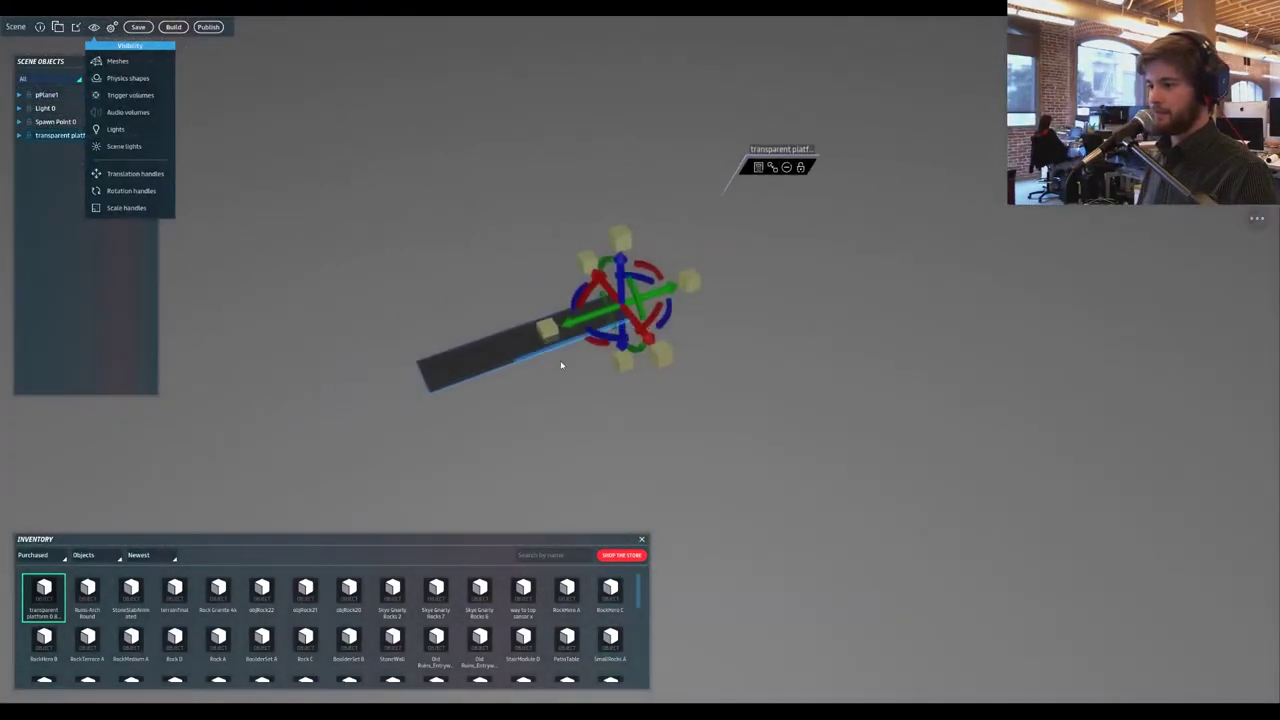
left_click(660, 289)
left_click(612, 316)
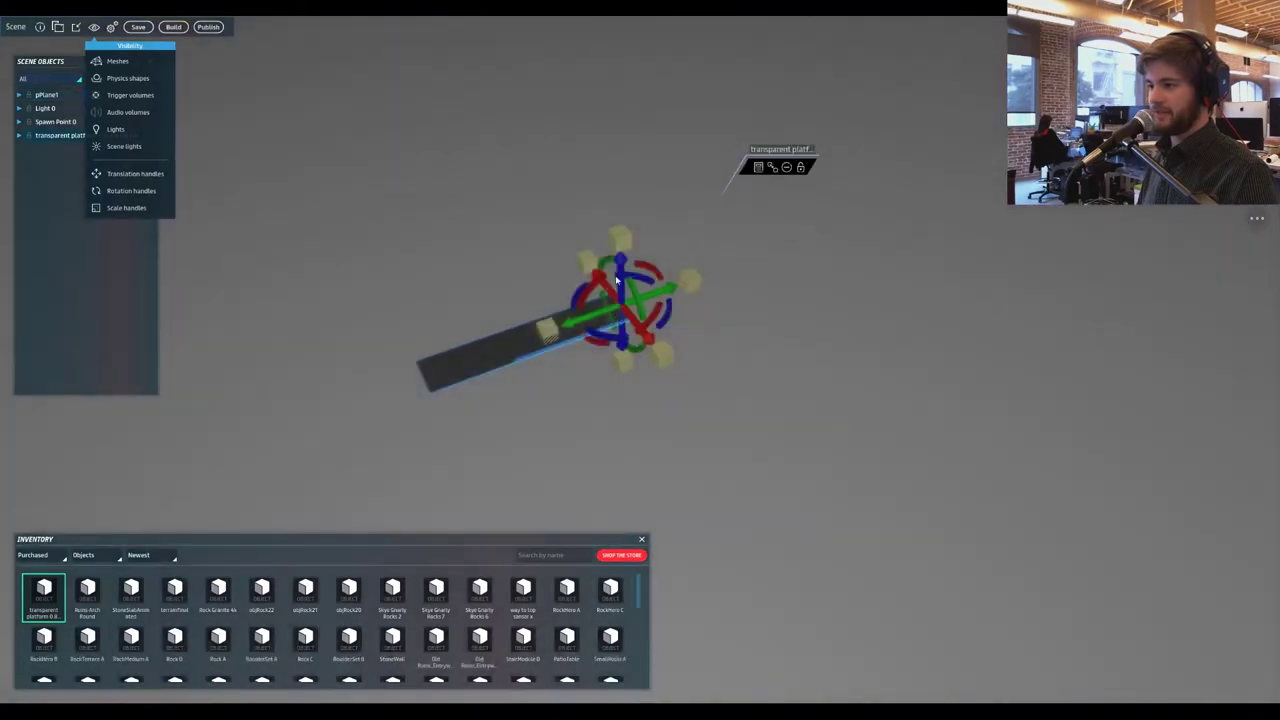
middle_click_drag(619, 269, 584, 243)
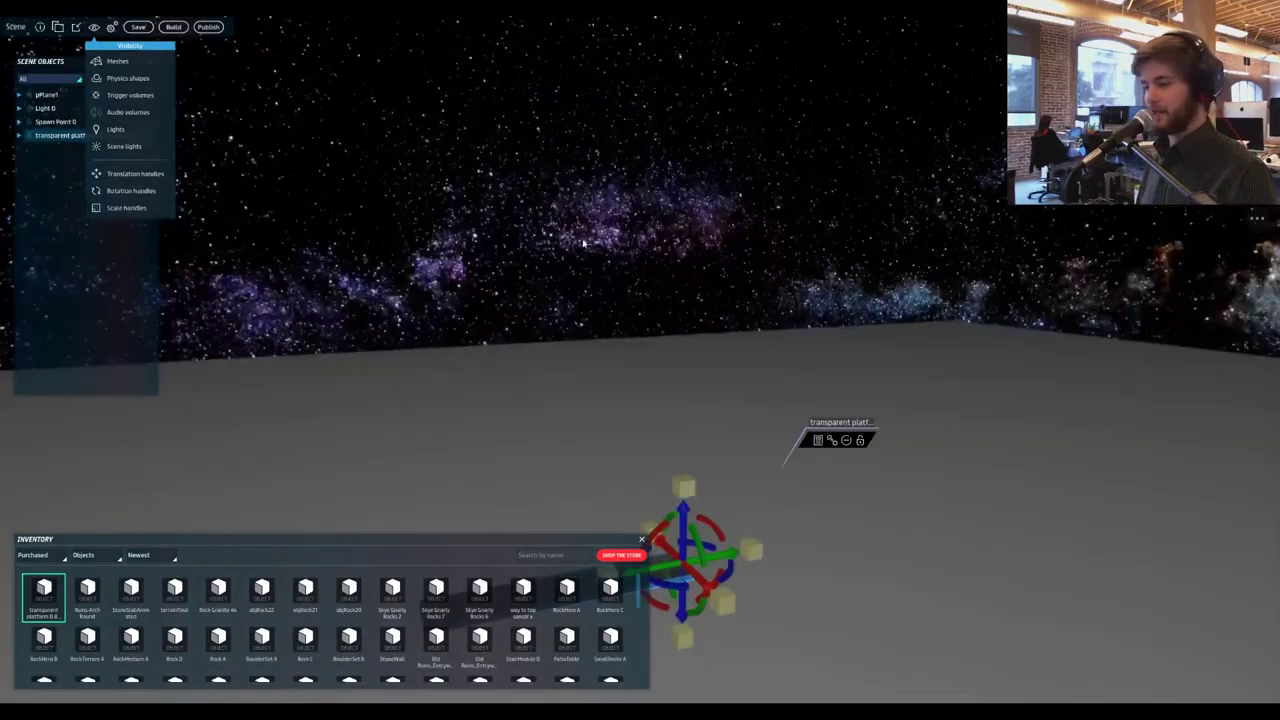
left_click_drag(682, 519, 680, 166)
middle_click_drag(690, 310, 700, 351)
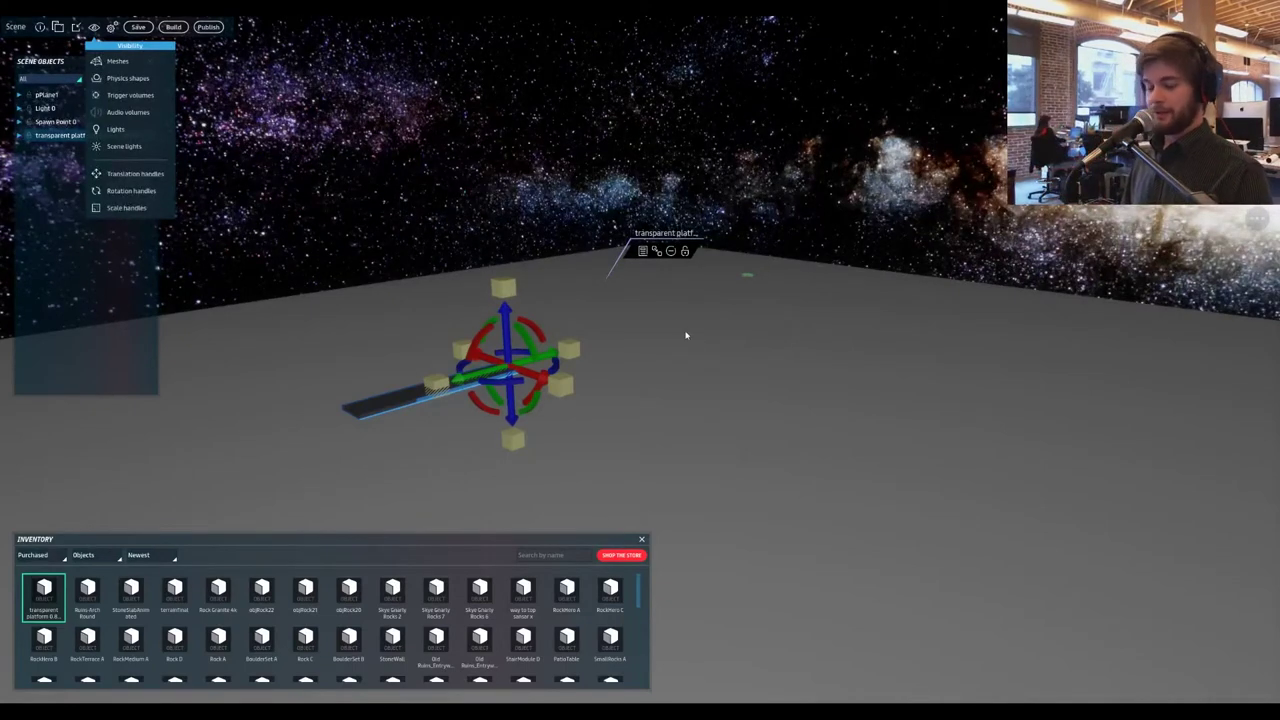
- Move the transparent platform horizontally along both axes until its end lies at the spawn point
scroll(641, 231, "up", 3)
left_click_drag(403, 358, 850, 256)
right_click_drag(850, 256, 788, 275)
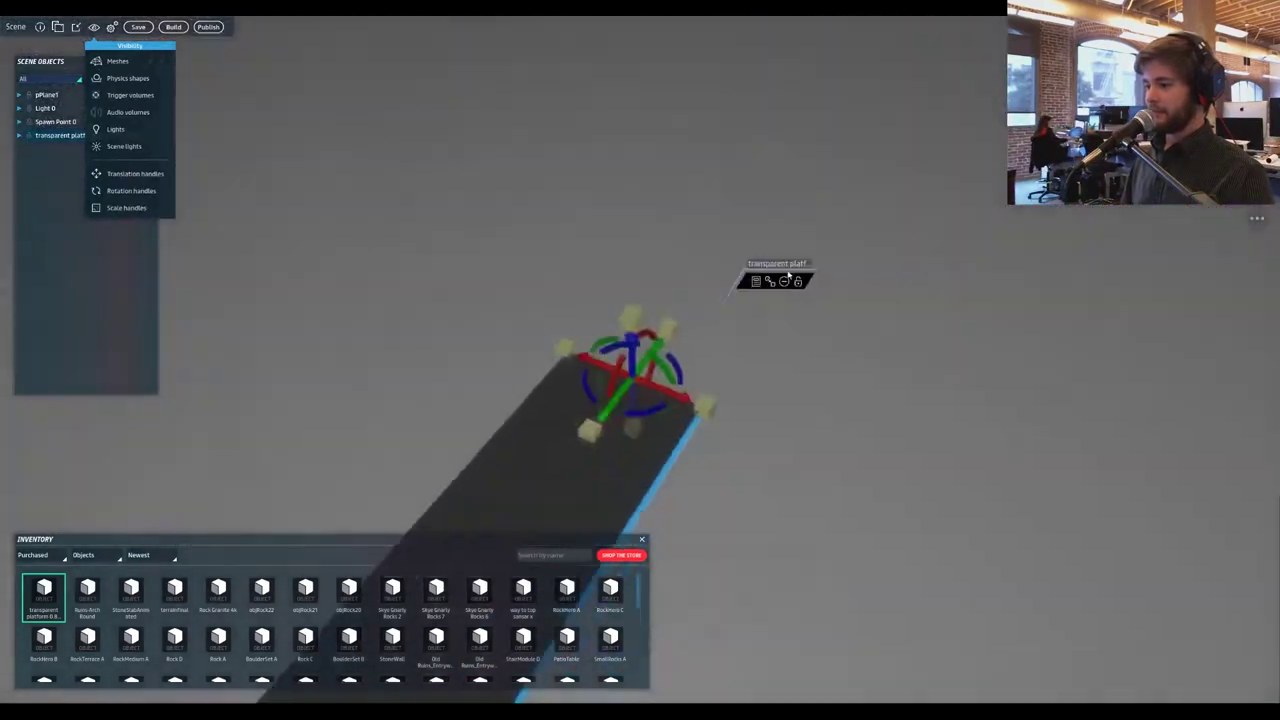
middle_click_drag(788, 276, 681, 323)
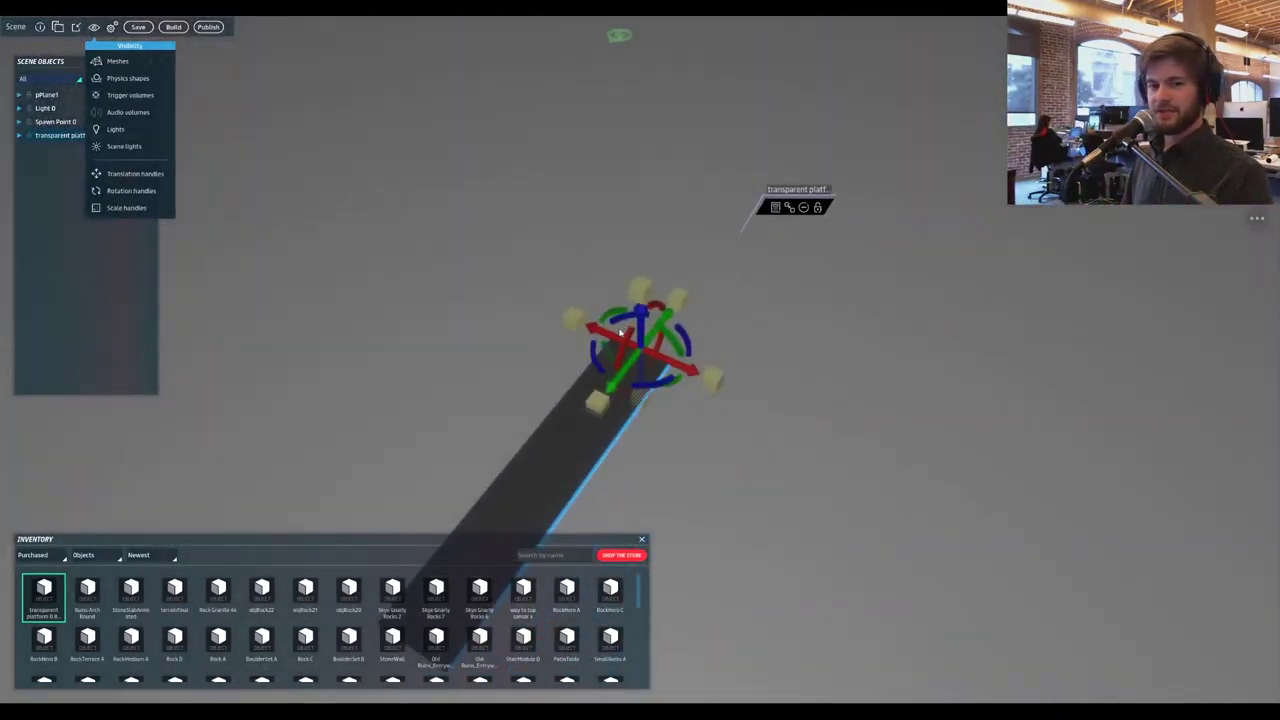
left_click_drag(613, 338, 367, 249)
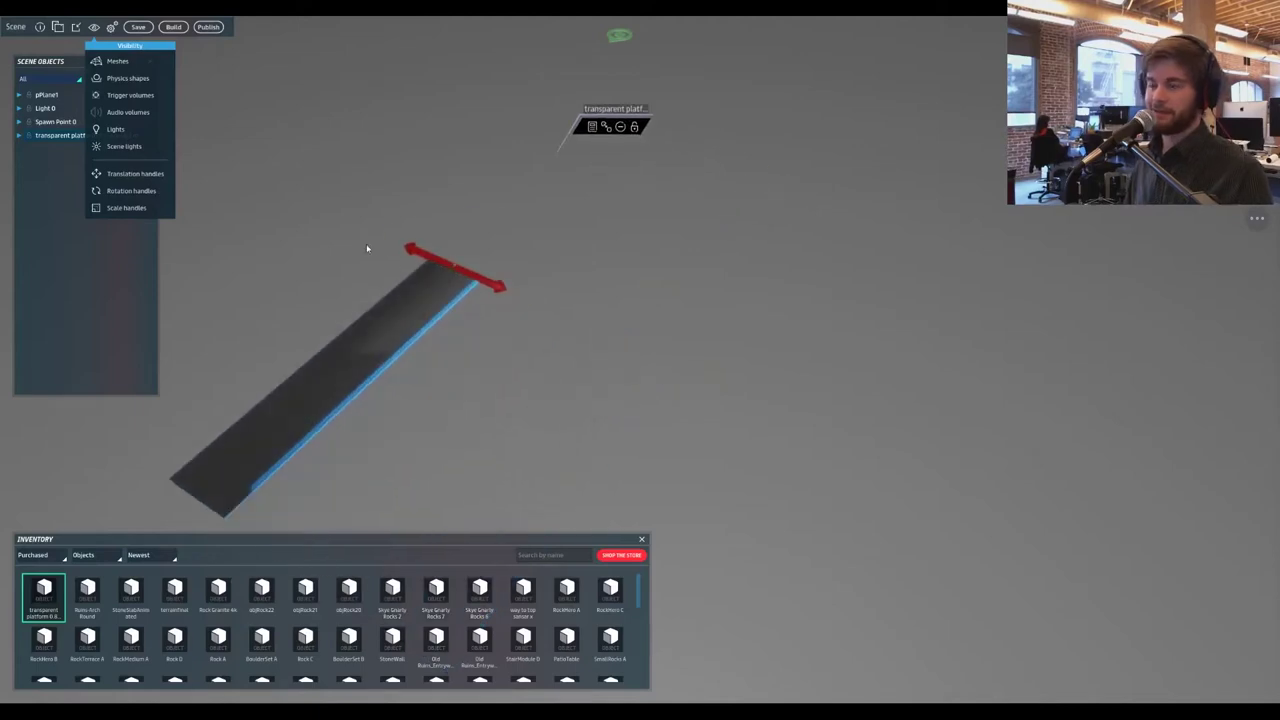
right_click_drag(592, 236, 653, 175)
left_click_drag(752, 265, 594, 229)
middle_click_drag(738, 235, 771, 156)
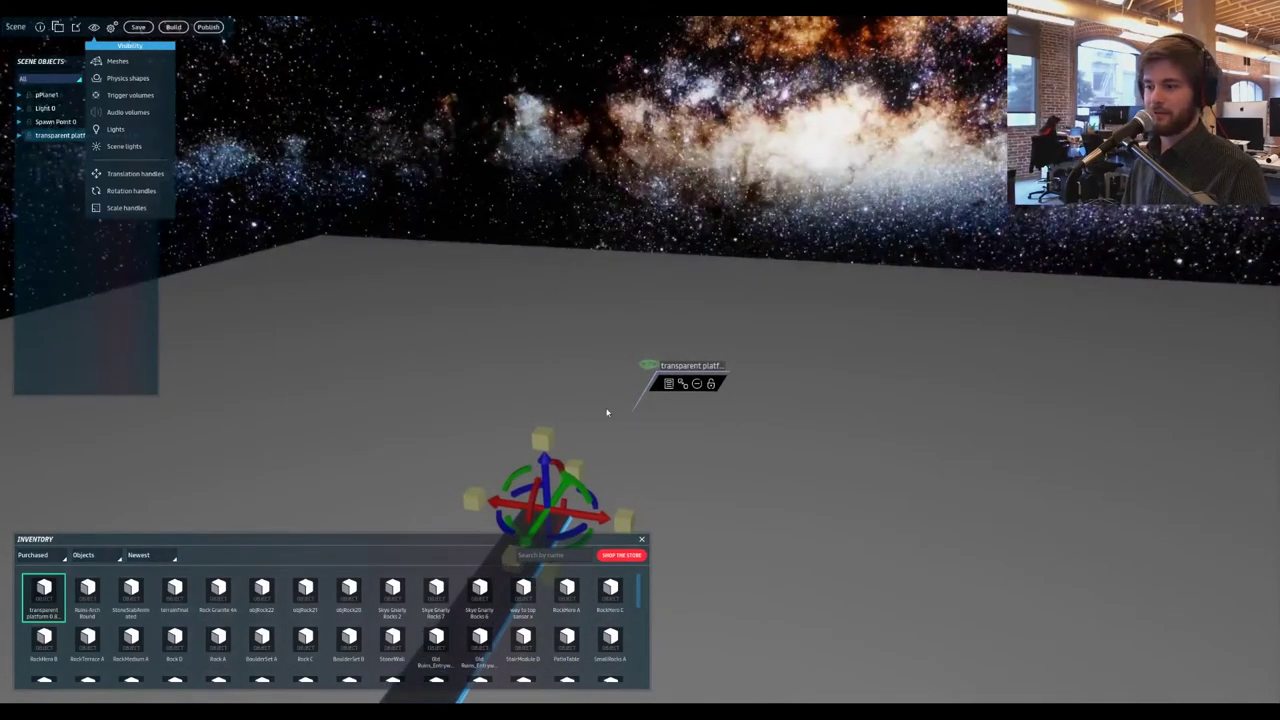
left_click_drag(565, 484, 646, 99)
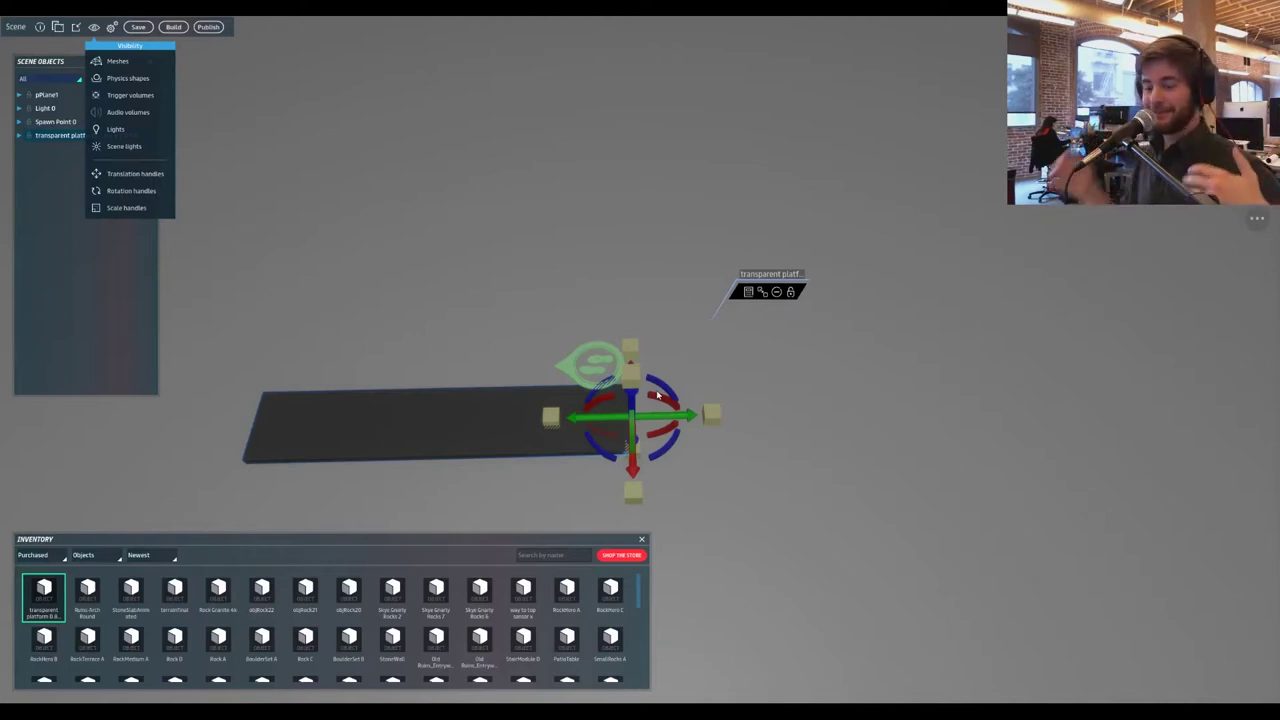
- Move the spawn point horizontally along the ground plane, away from the transparent platform and toward the plane's edge
left_click(612, 366)
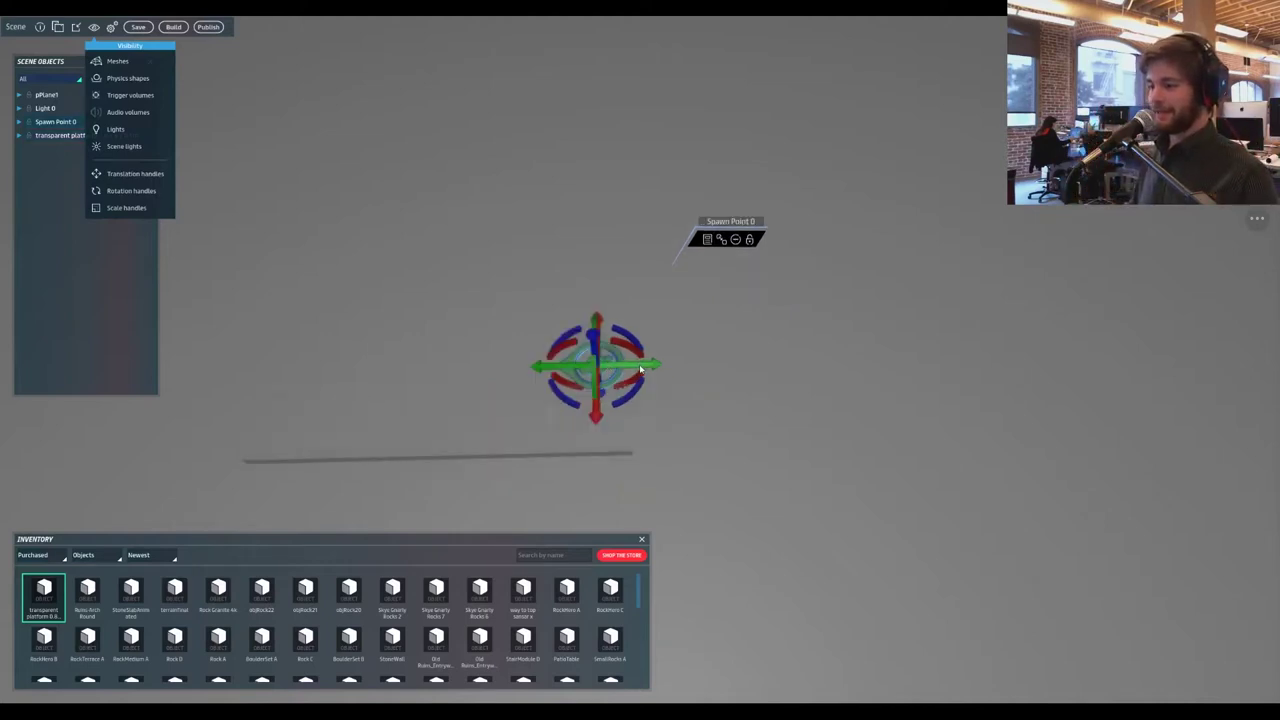
left_click_drag(643, 365, 1275, 360)
scroll(640, 346, "down", 5)
middle_click_drag(640, 346, 606, 357)
scroll(606, 357, "down", 4)
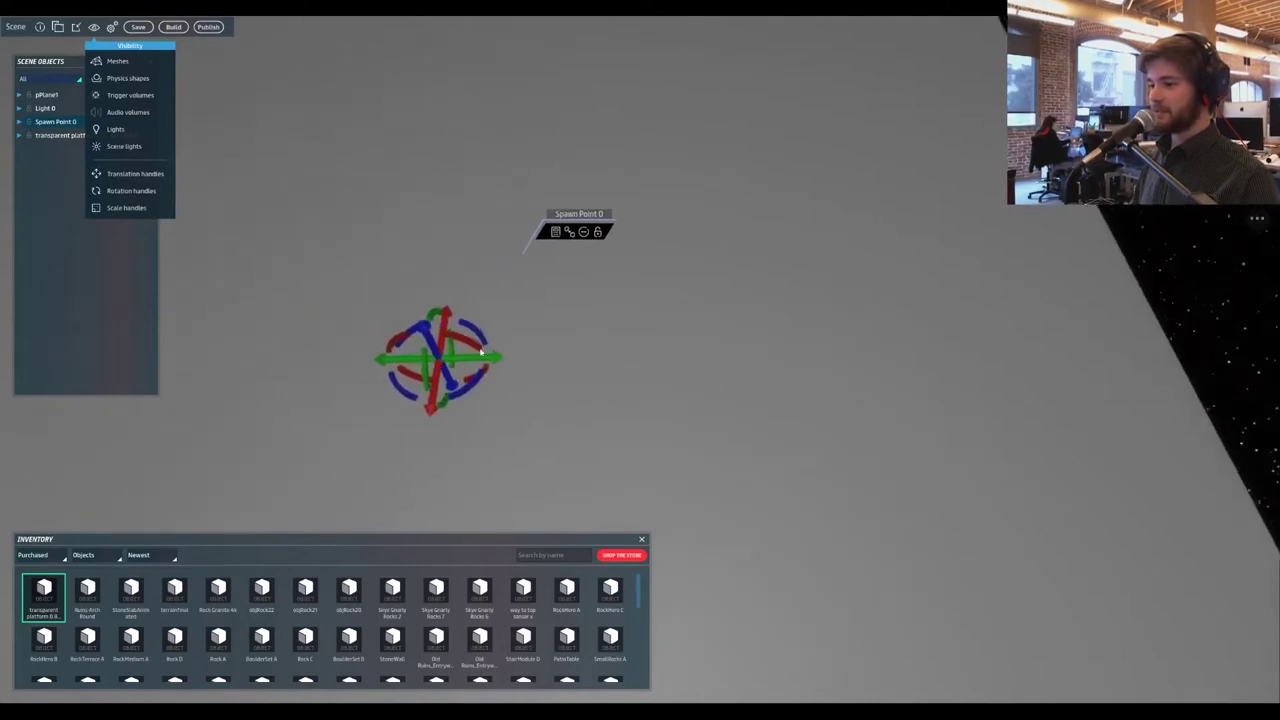
left_click_drag(508, 360, 714, 351)
scroll(1012, 350, "down", 1)
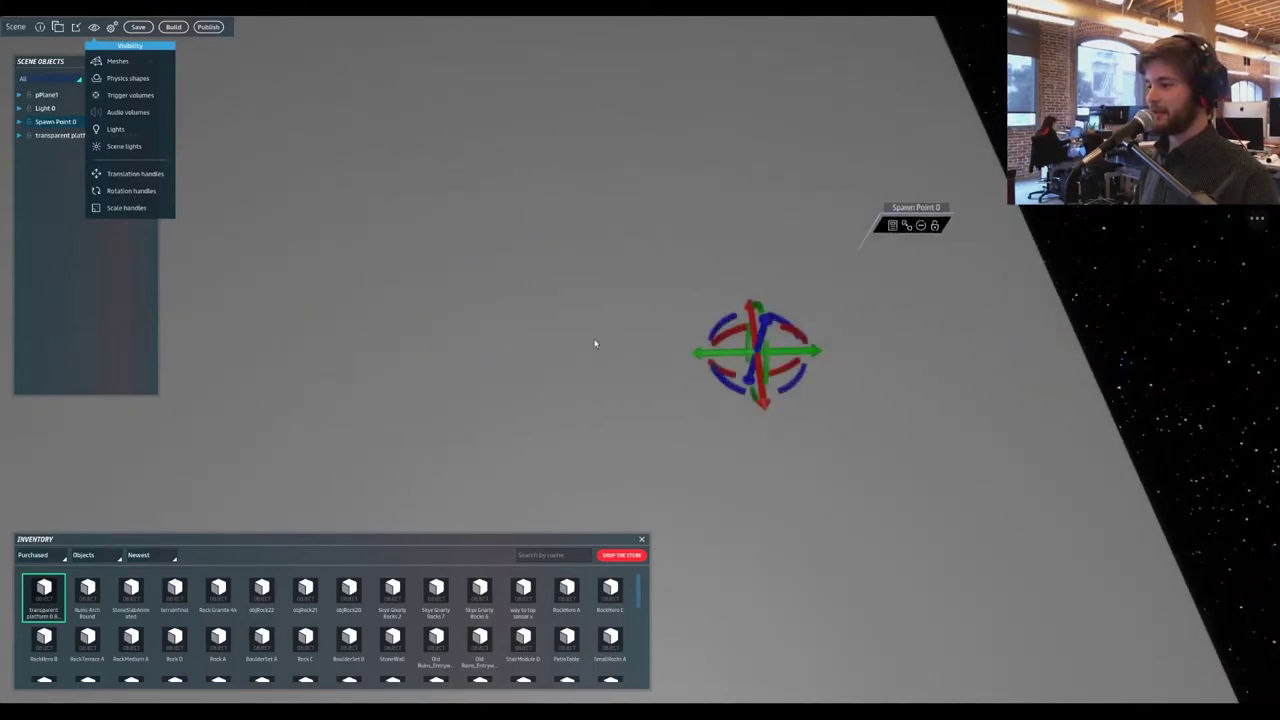
mouse_move(594, 343)
right_mouse_down()
mouse_move(411, 312)
mouse_move(598, 328)
right_mouse_up()
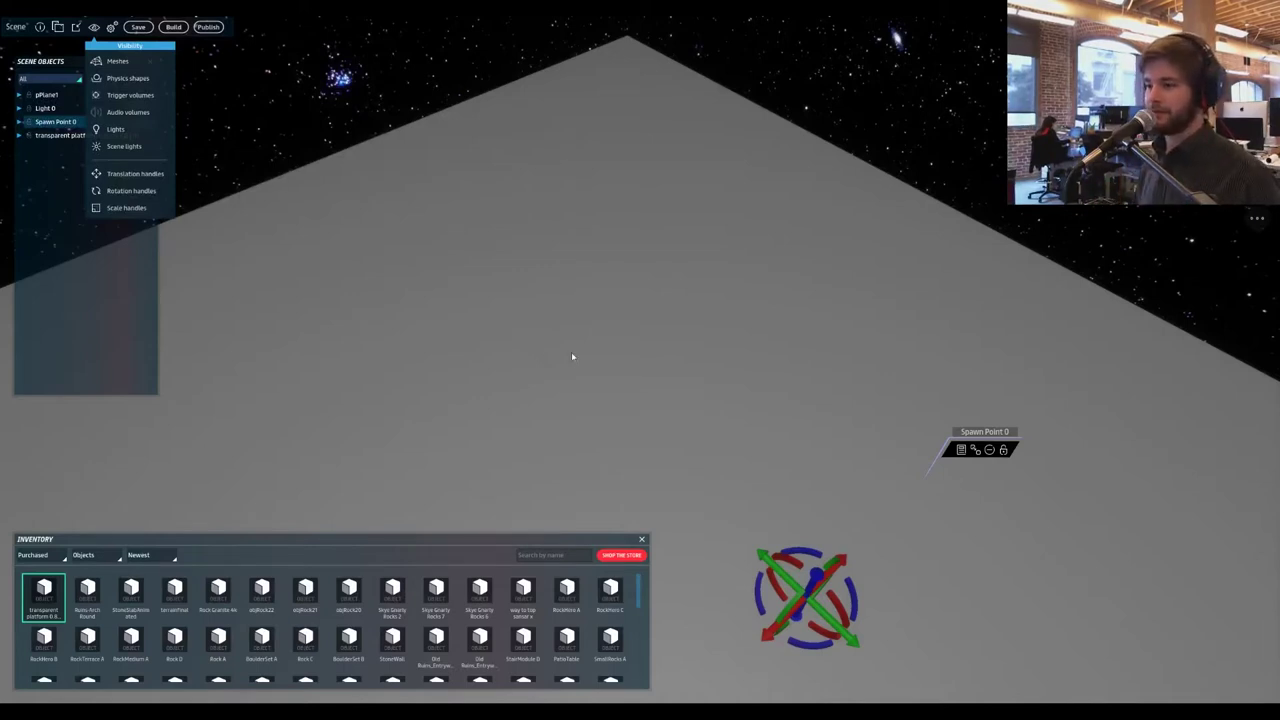
- Move the transparent platform horizontally until its end lies at the relocated spawn point
left_click(571, 352)
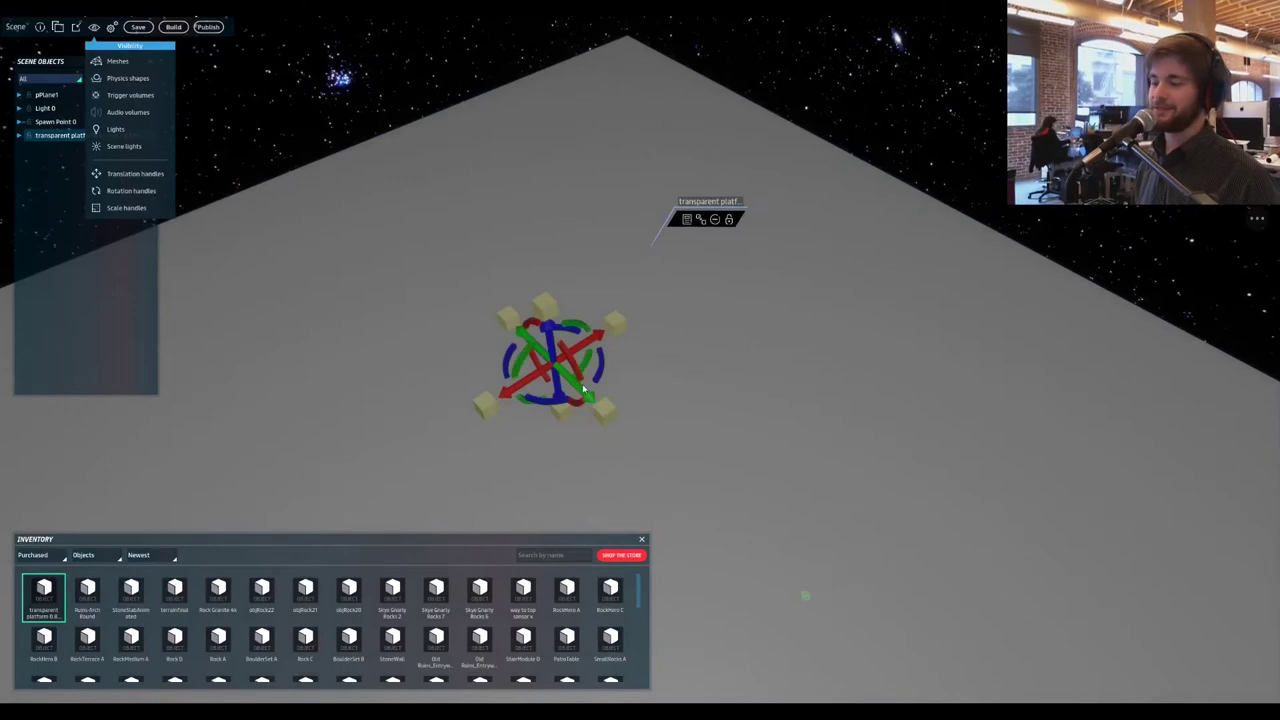
left_click(584, 389)
left_click(541, 354)
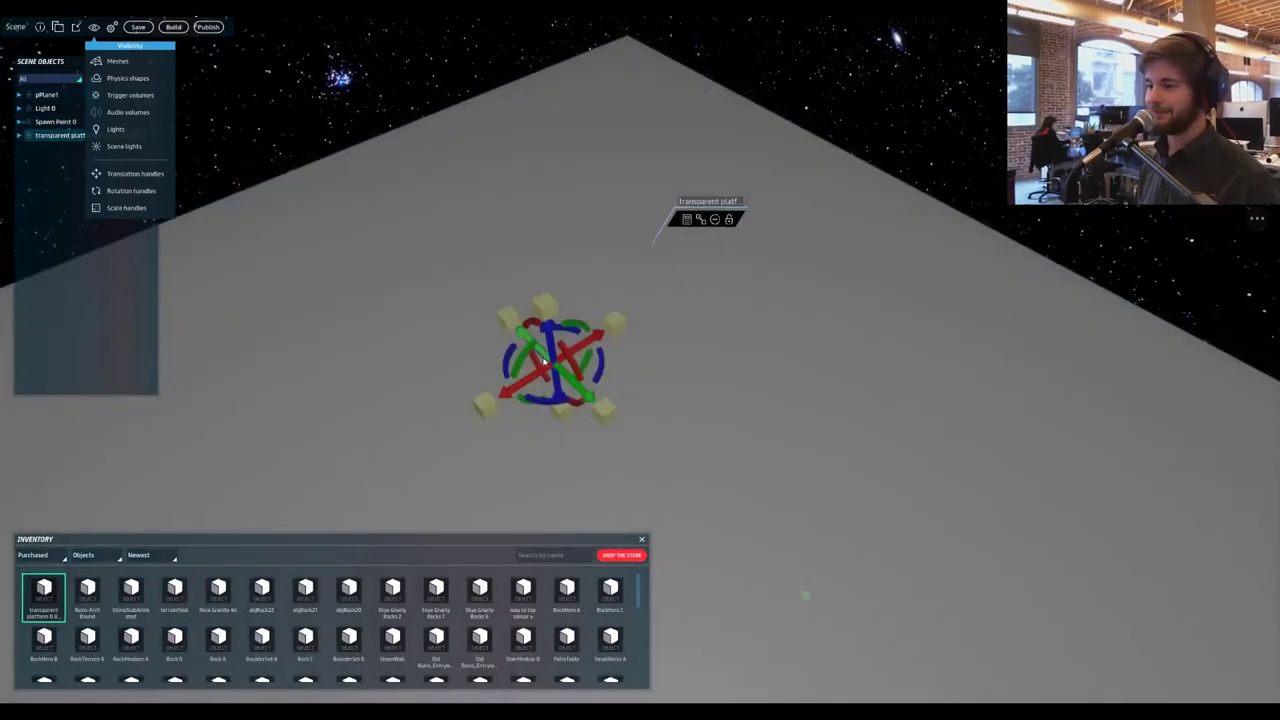
left_click_drag(576, 388, 842, 574)
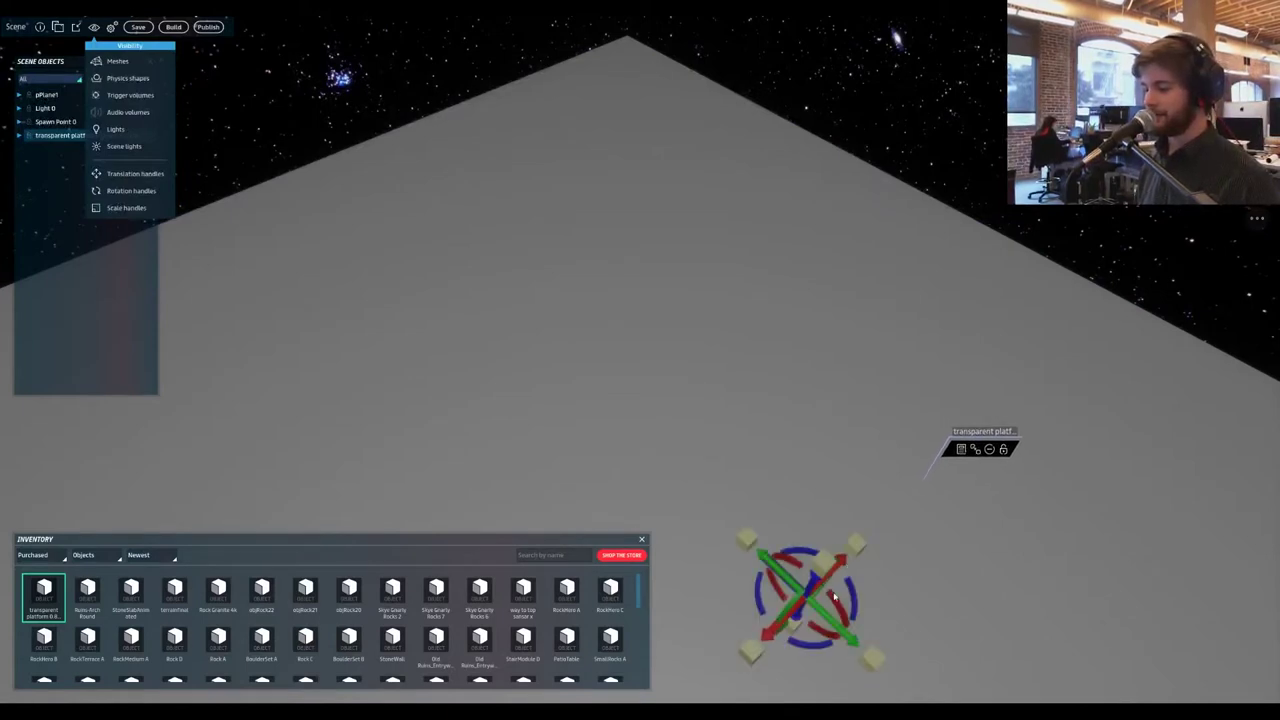
left_click_drag(834, 617, 834, 625)
- Duplicate the transparent platform twice, lining up the copies end to end as a straight bridge from the spawn point
right_click_drag(713, 585, 680, 484)
scroll(774, 559, "up", 3)
scroll(872, 540, "down", 5)
key("ctrl+d")
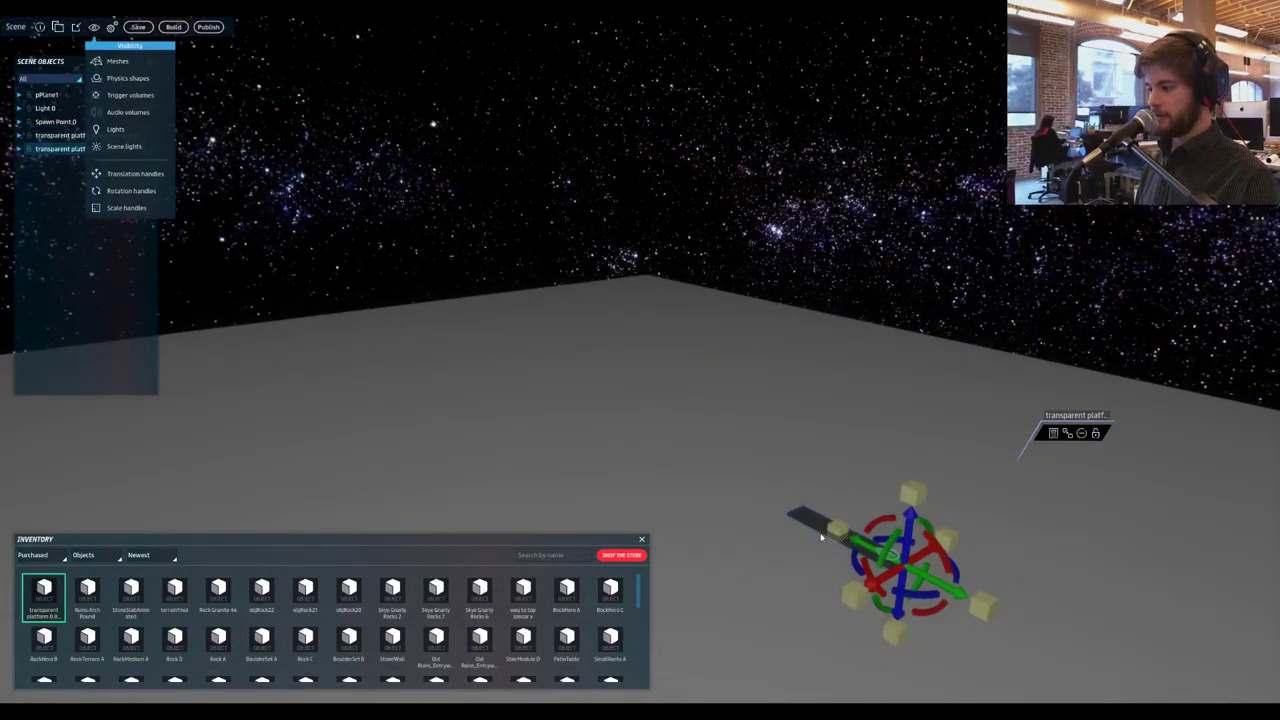
left_click_drag(858, 547, 636, 444)
key("ctrl+d")
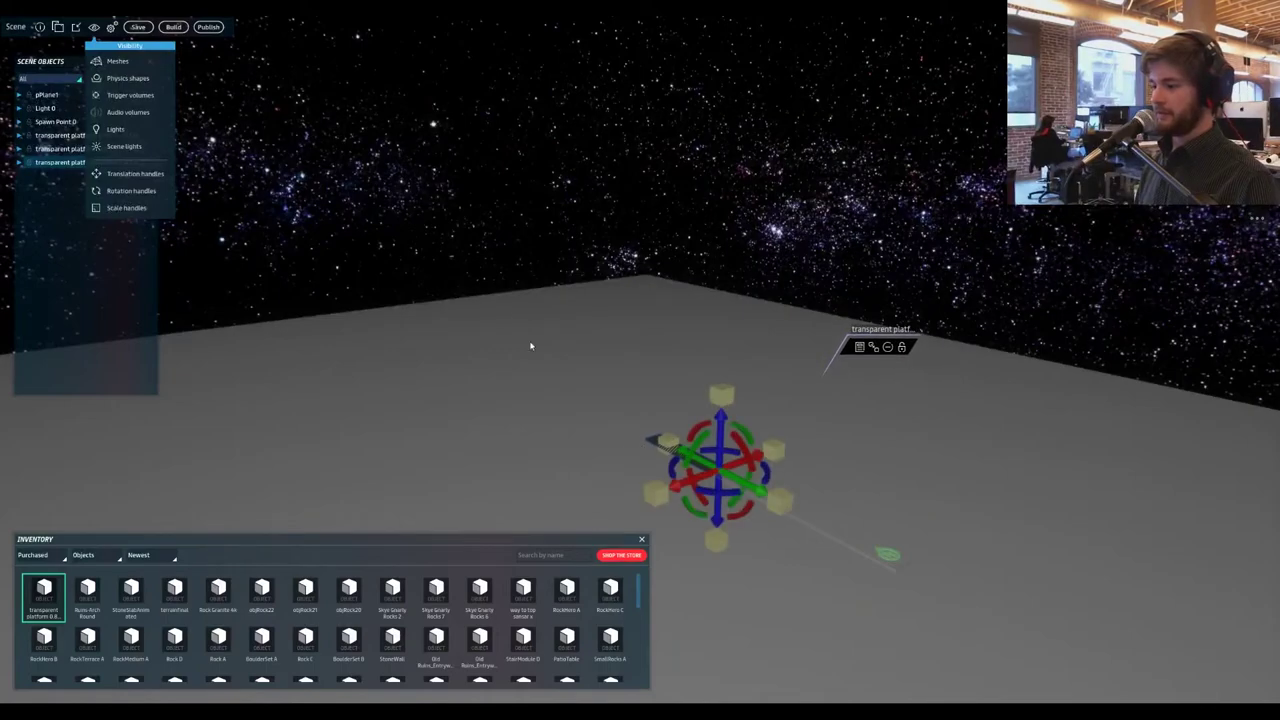
right_click_drag(530, 401, 499, 457)
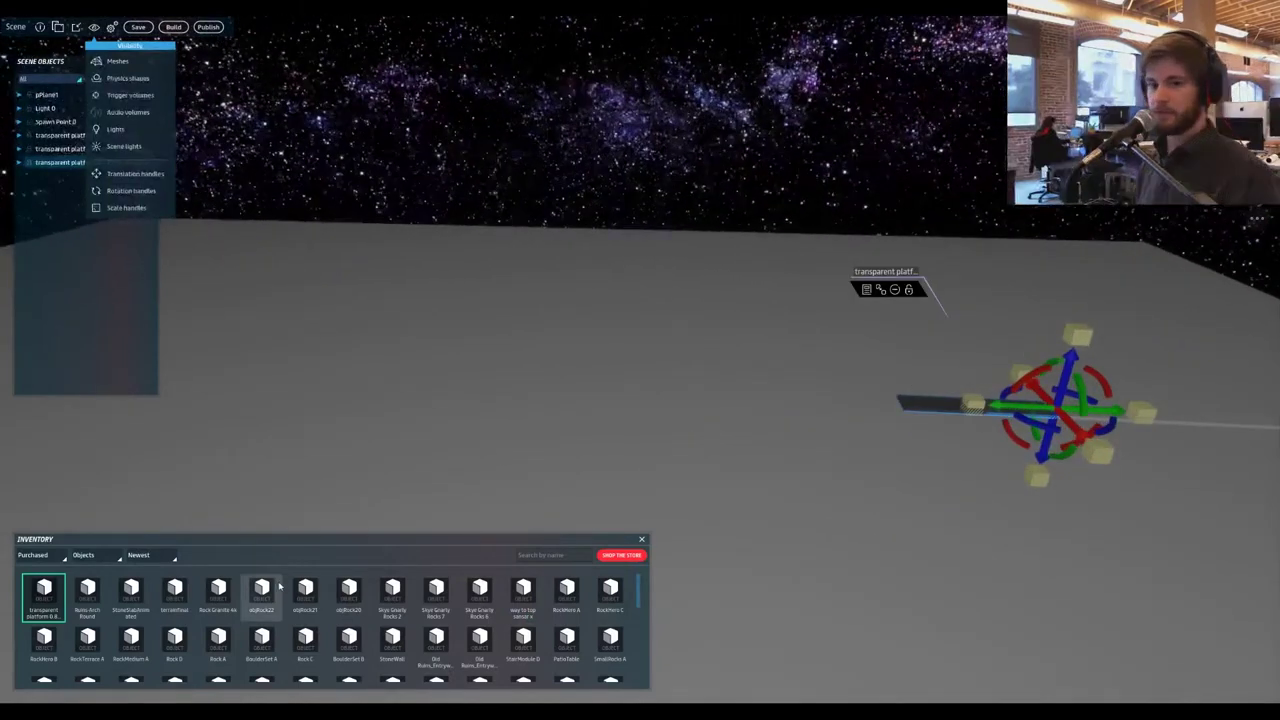
- Place the spear-destiny-A2 object from the inventory onto the ground plane beyond the far end of the platform bridge
scroll(475, 618, "down", 1)
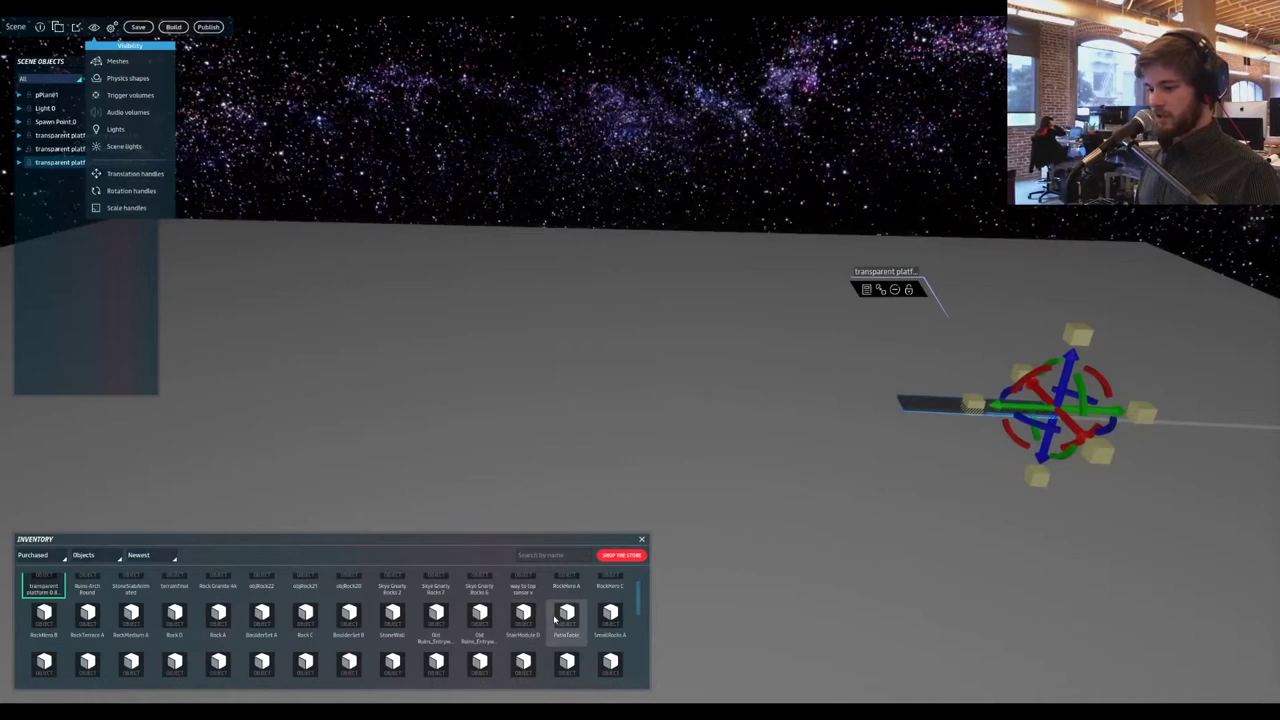
scroll(527, 625, "down", 1)
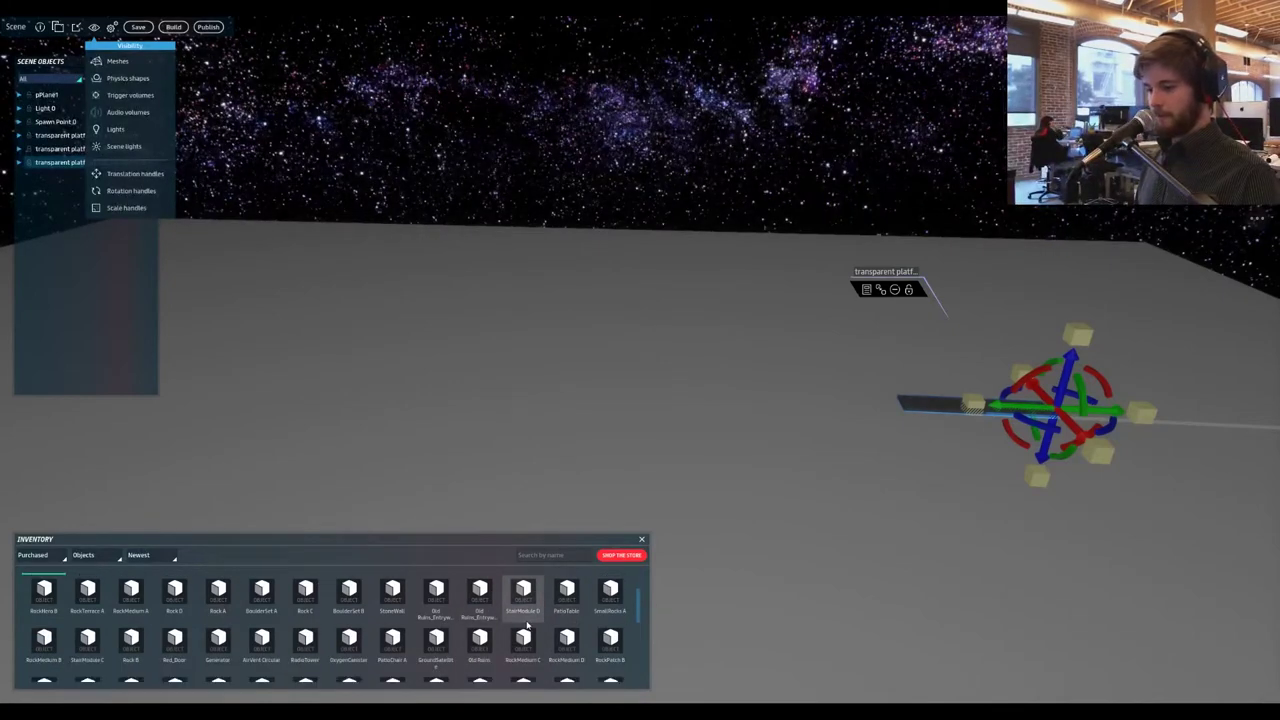
scroll(527, 625, "down", 1)
scroll(579, 635, "down", 1)
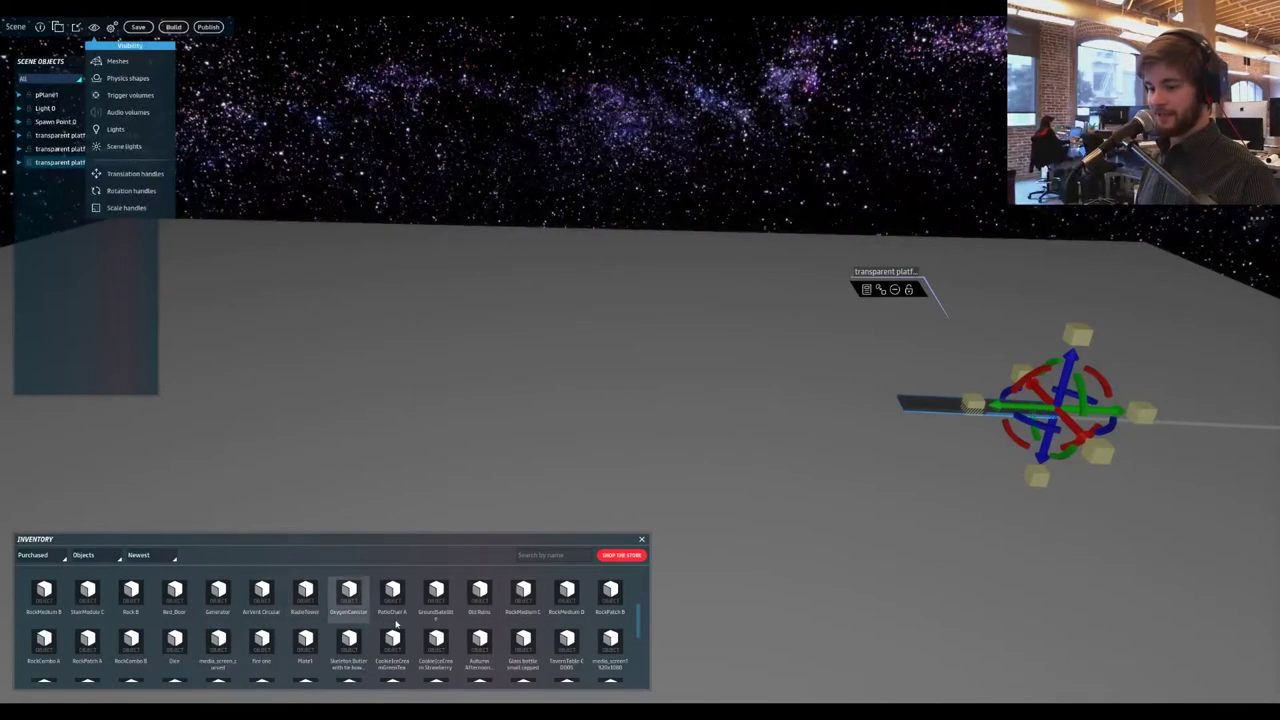
scroll(390, 605, "down", 1)
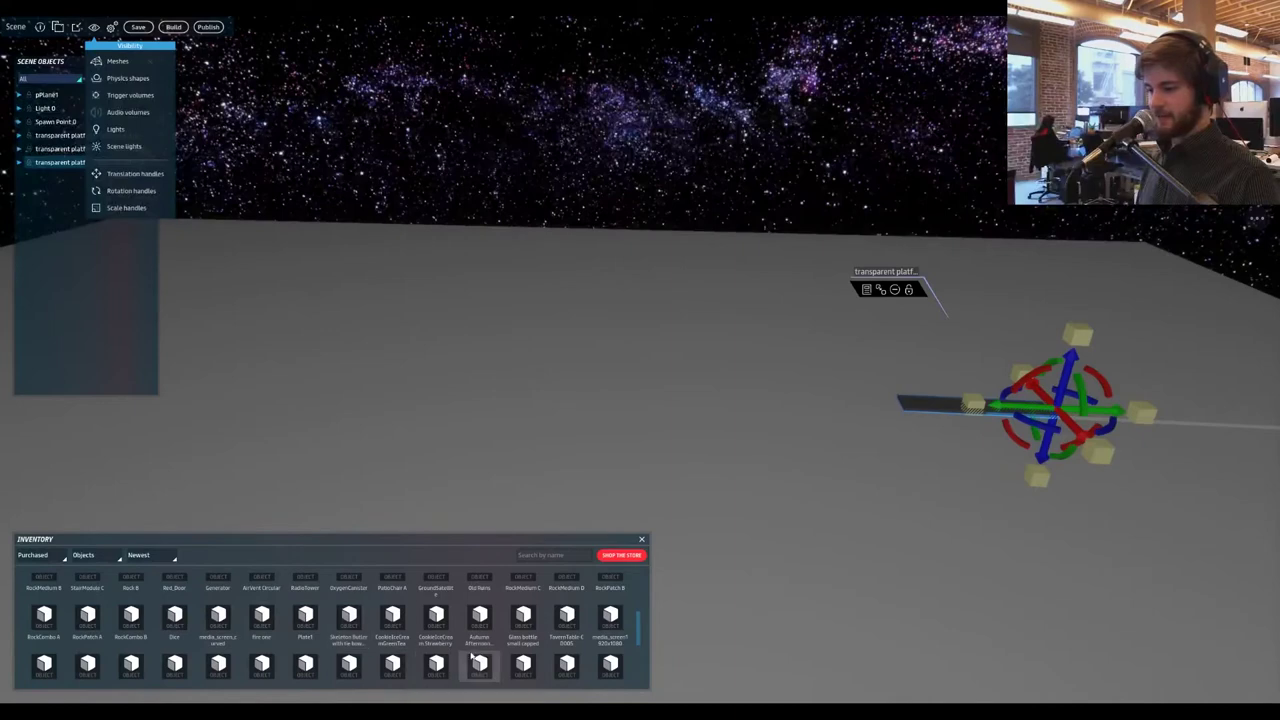
scroll(474, 656, "down", 1)
scroll(474, 650, "down", 1)
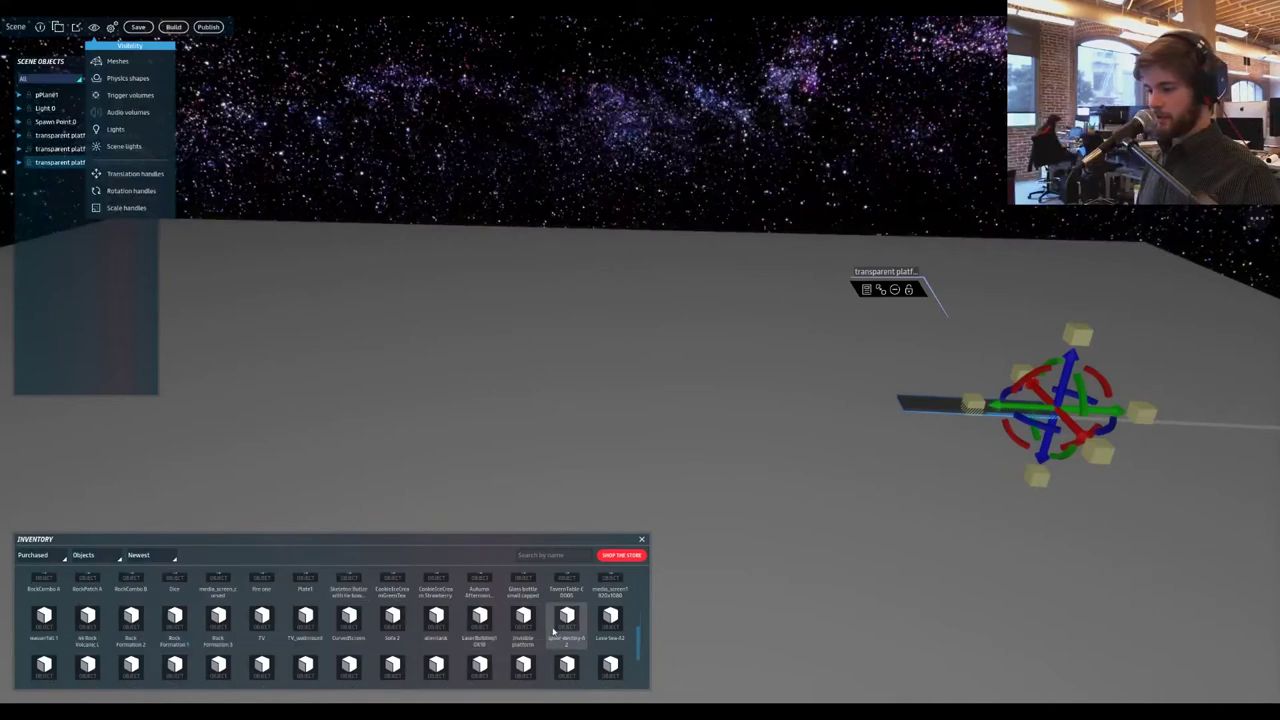
left_click_drag(566, 626, 581, 423)
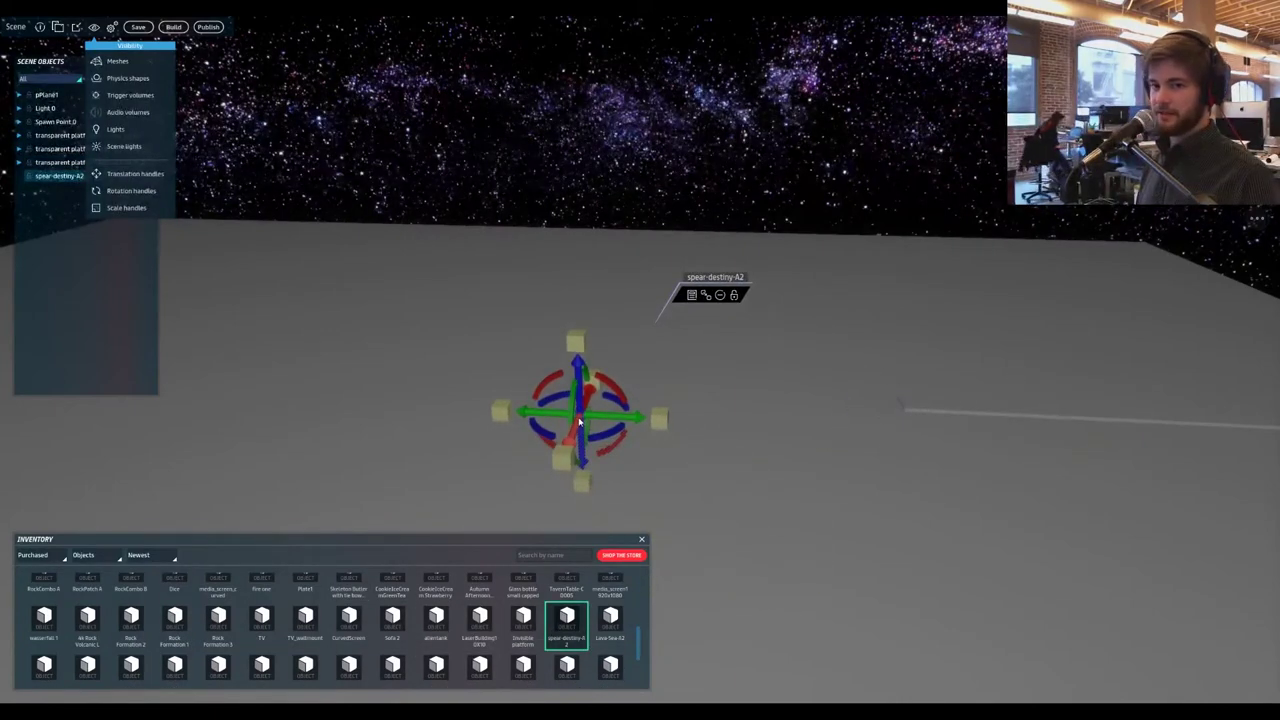
left_click_drag(577, 343, 1075, 160)
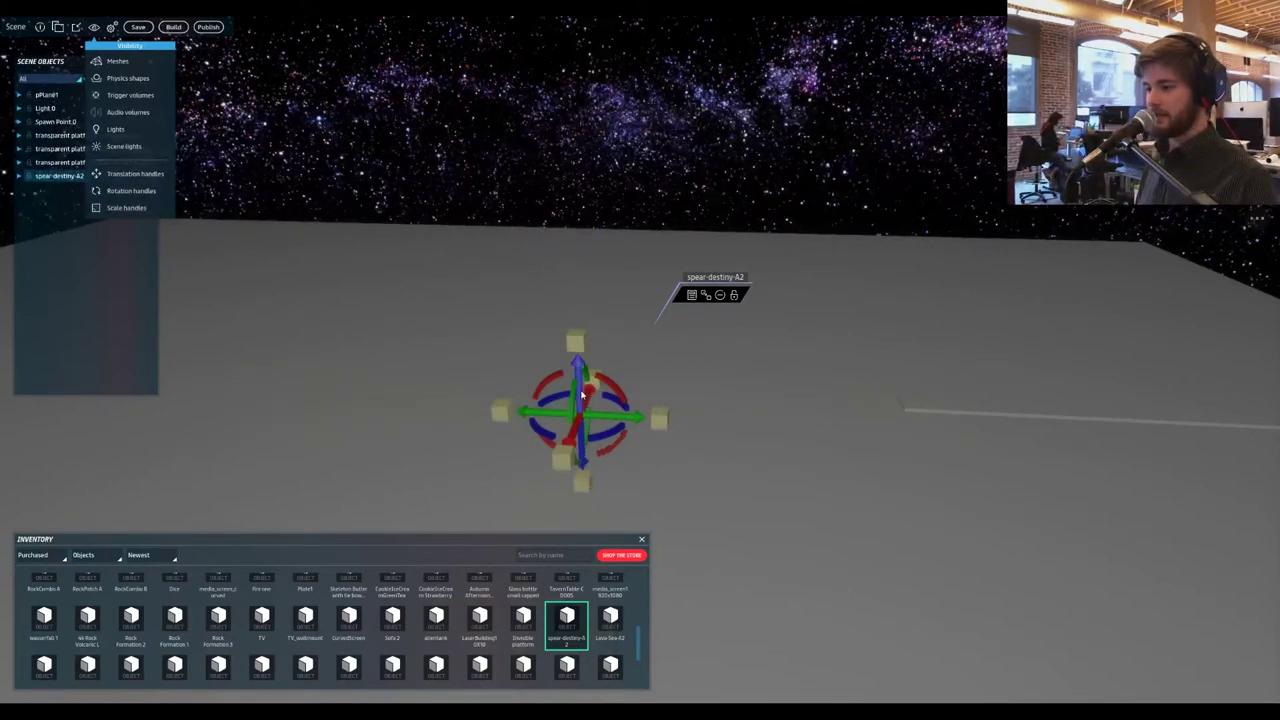
- Move the spear horizontally until it is in line with the platform bridge
left_click(632, 379)
key("w")
key("d")
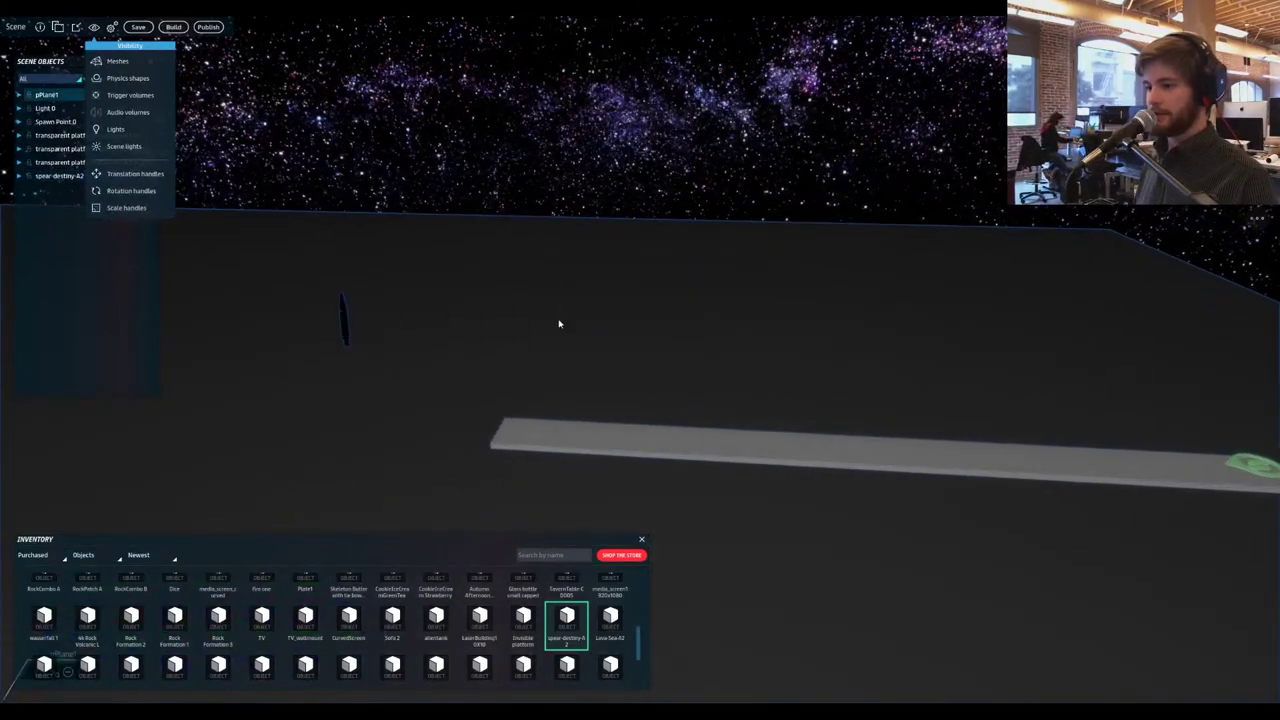
left_click(345, 325)
right_click_drag(349, 334, 737, 361)
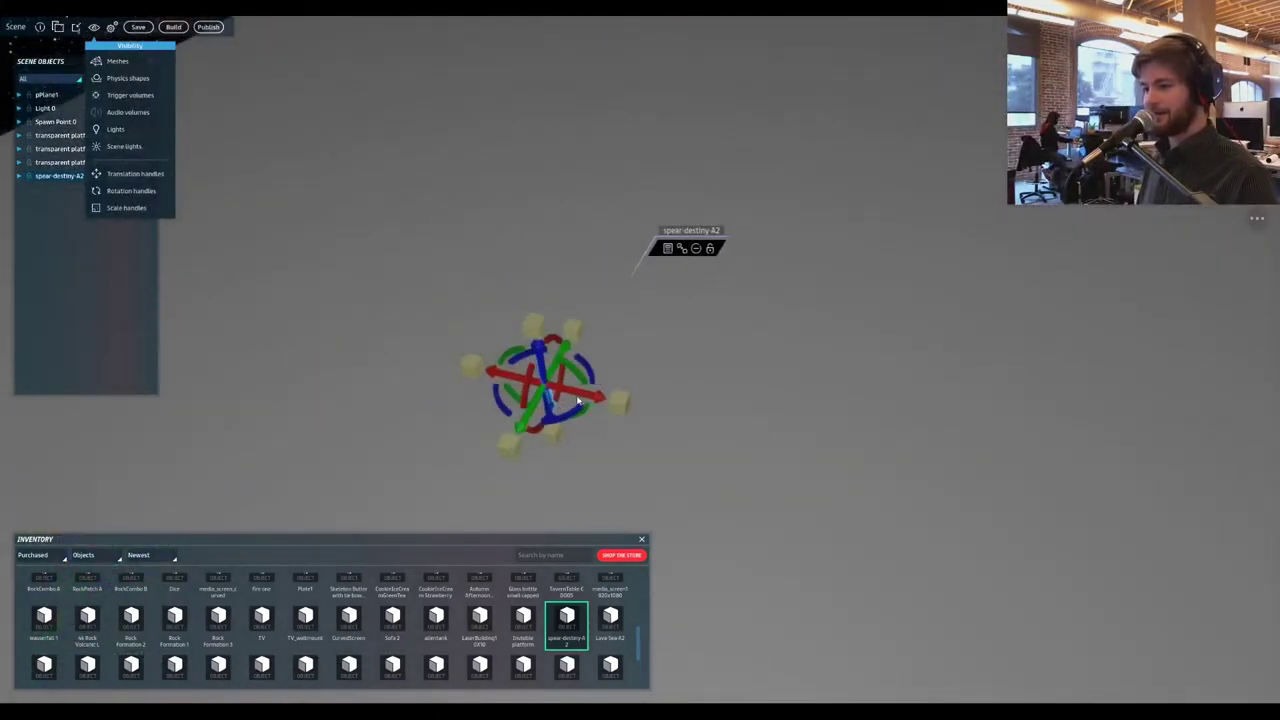
left_click_drag(582, 397, 886, 463)
right_click_drag(886, 463, 812, 462)
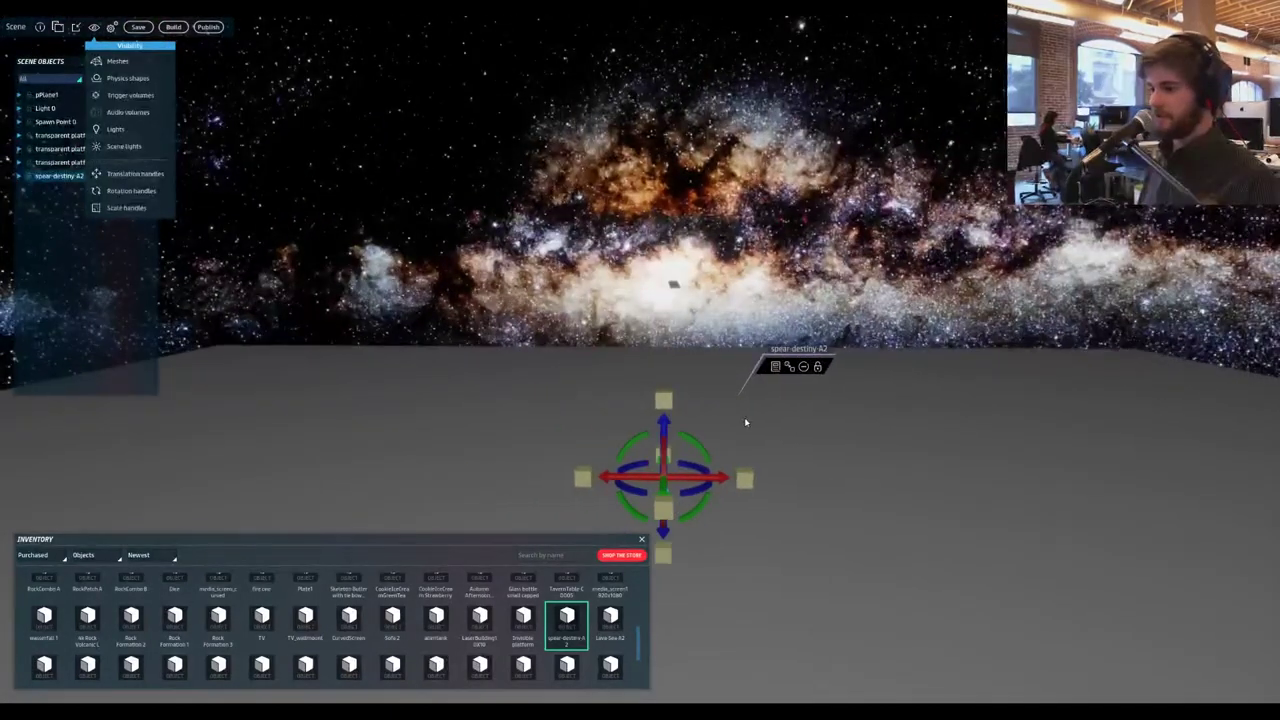
- Raise the spear above the ground plane and adjust its sideways alignment with the bridge
left_click_drag(663, 430, 663, 303)
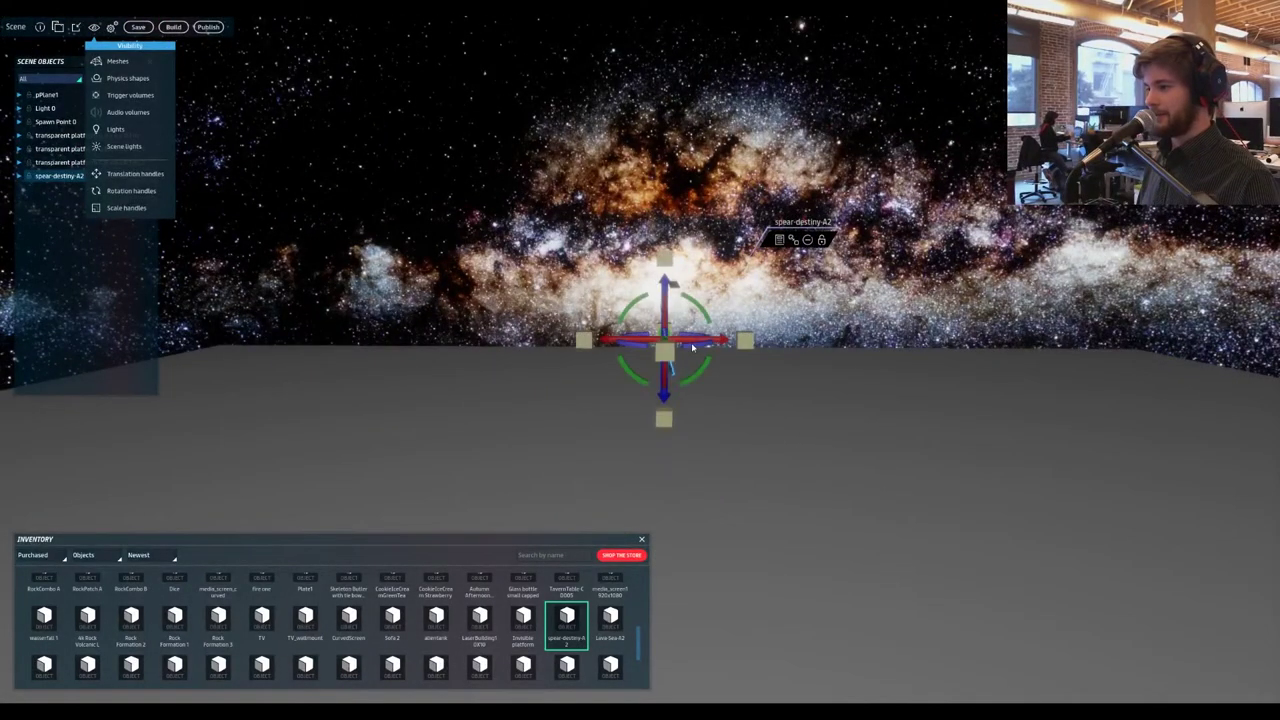
left_click_drag(716, 342, 762, 348)
key("d")
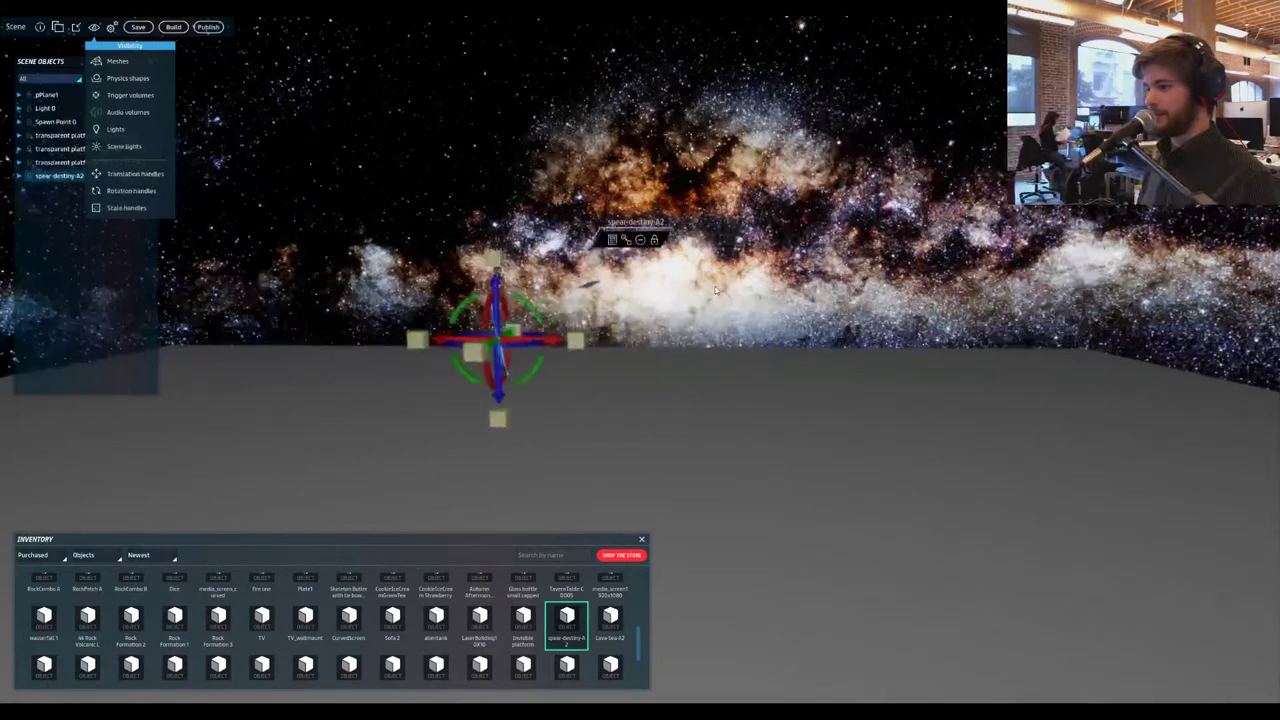
key("a")
right_click_drag(715, 290, 712, 250)
key("w")
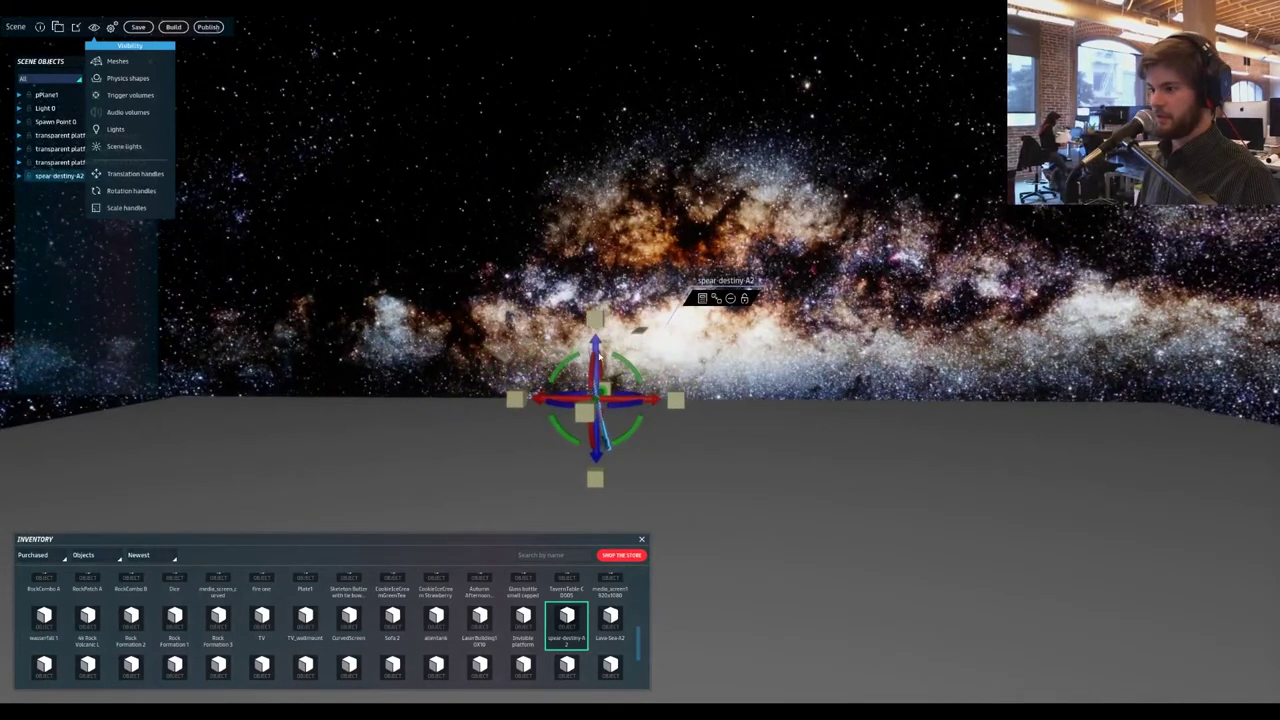
left_click_drag(594, 352, 566, 371)
mouse_move(562, 340)
right_mouse_down()
mouse_move(561, 244)
mouse_move(594, 380)
mouse_move(570, 263)
mouse_move(547, 334)
right_mouse_up()
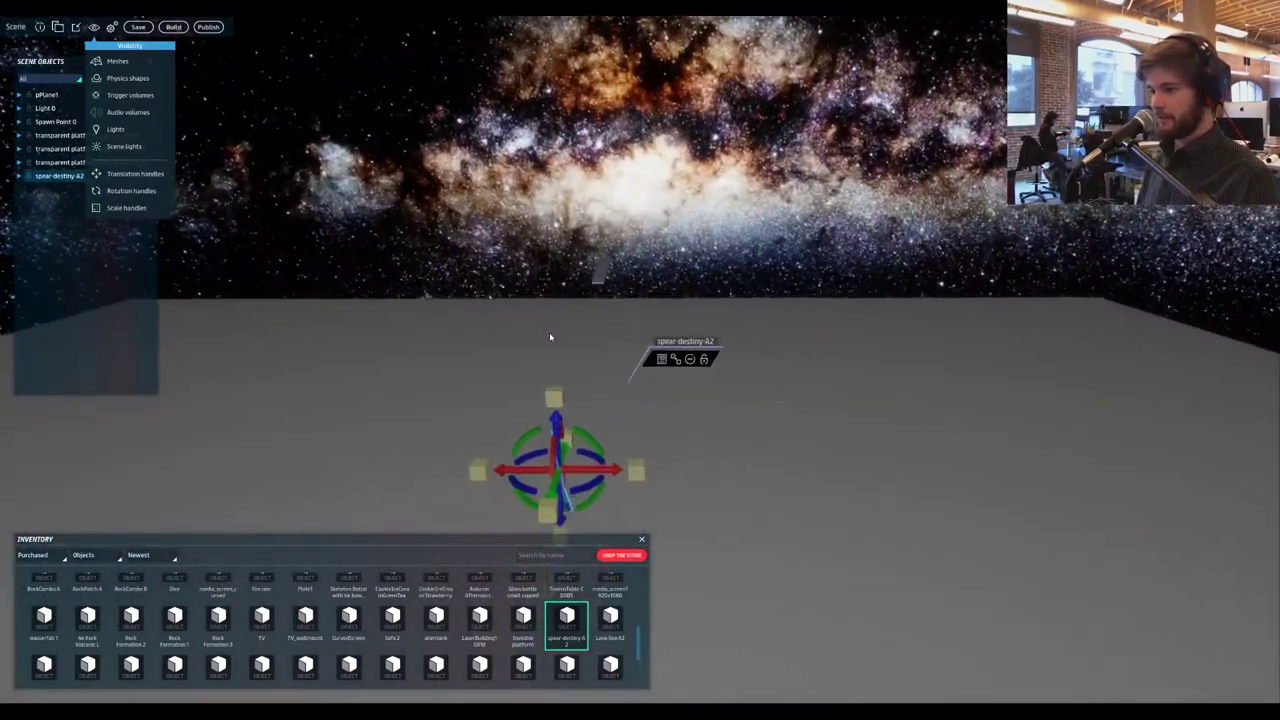
- Open the spear's properties and raise the spear further toward the height of the bridge
left_click(671, 347)
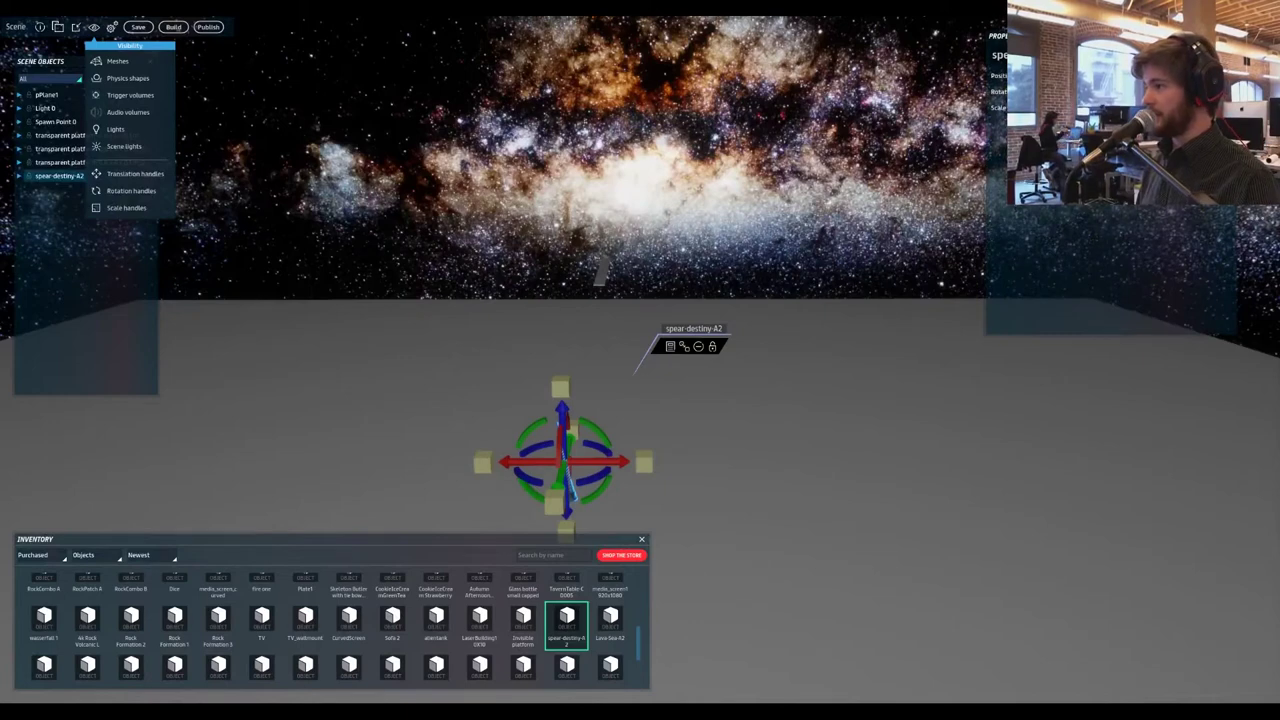
left_click_drag(563, 461, 574, 397)
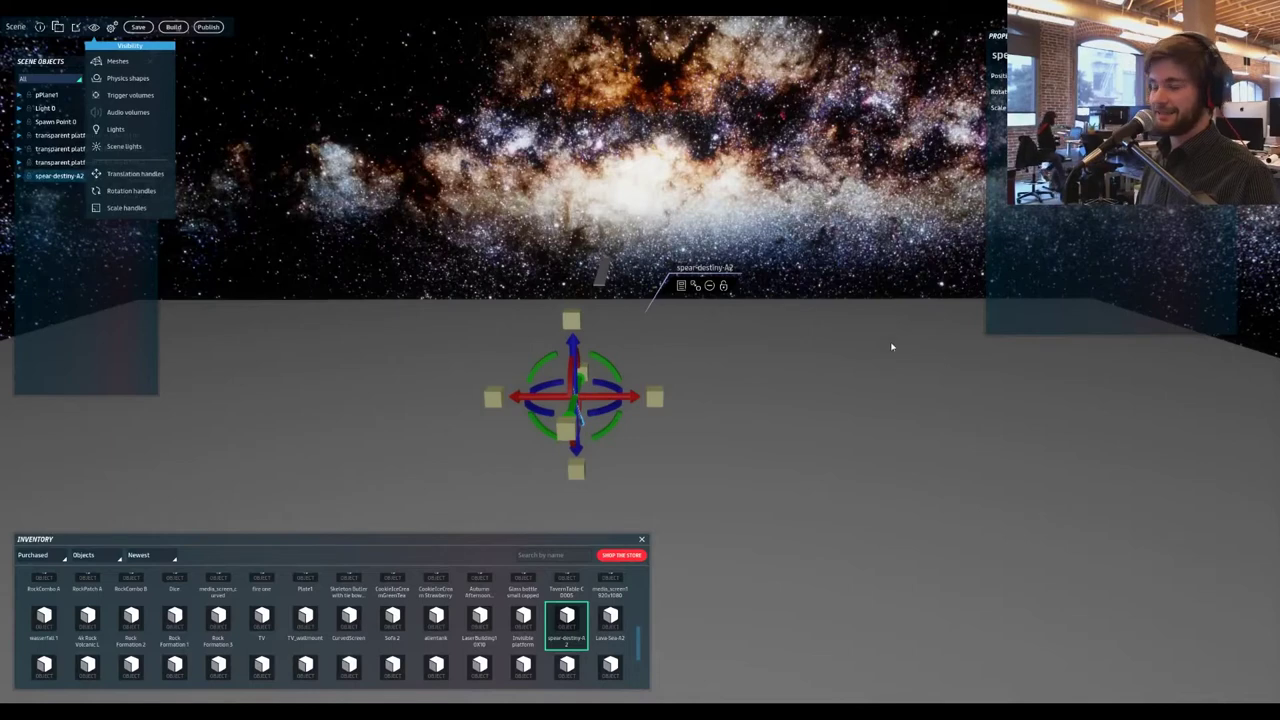
left_click(810, 387)
left_click(580, 424)
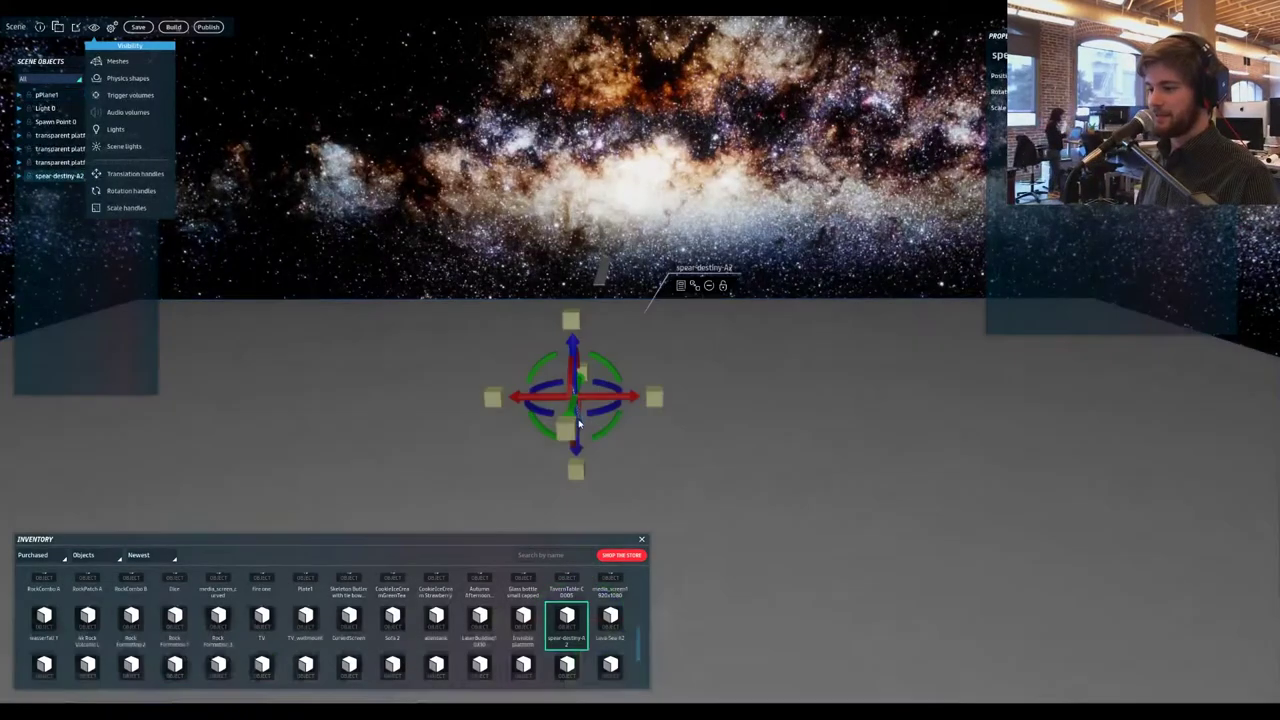
left_click_drag(578, 351, 577, 245)
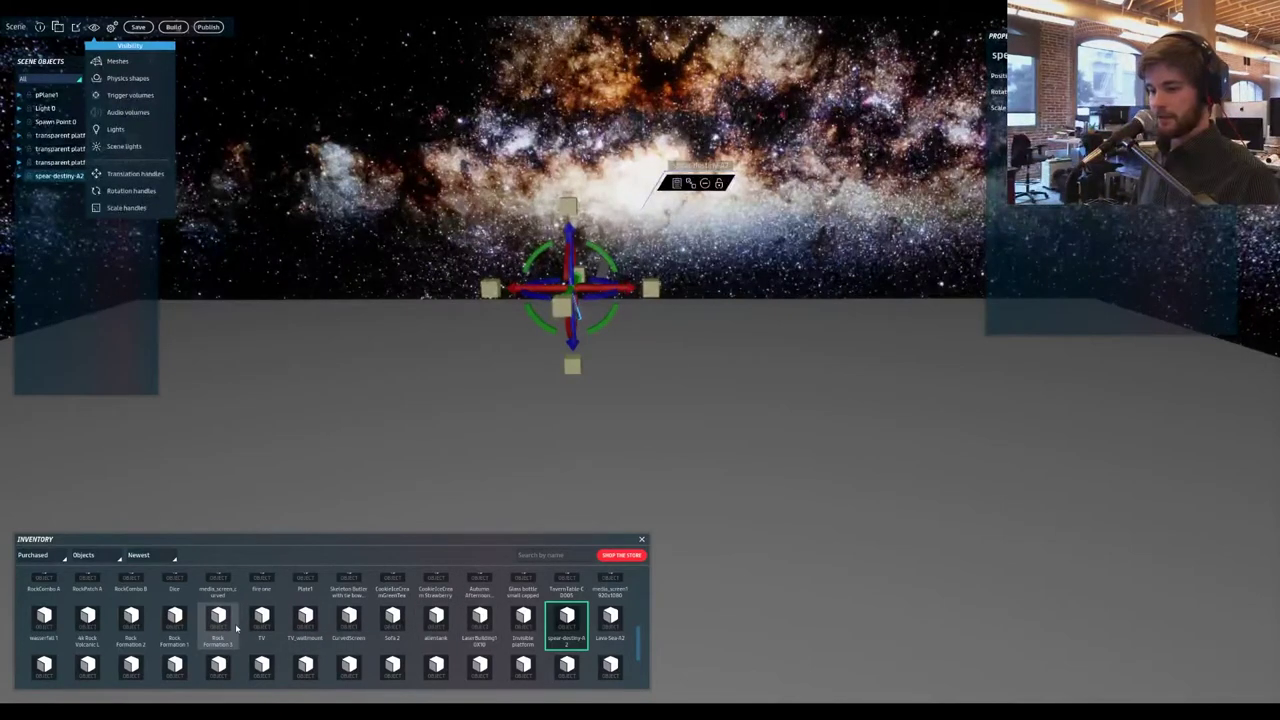
- Try Rock Formation 3 from the inventory as a base under the spear, and delete it
left_click_drag(237, 628, 584, 450)
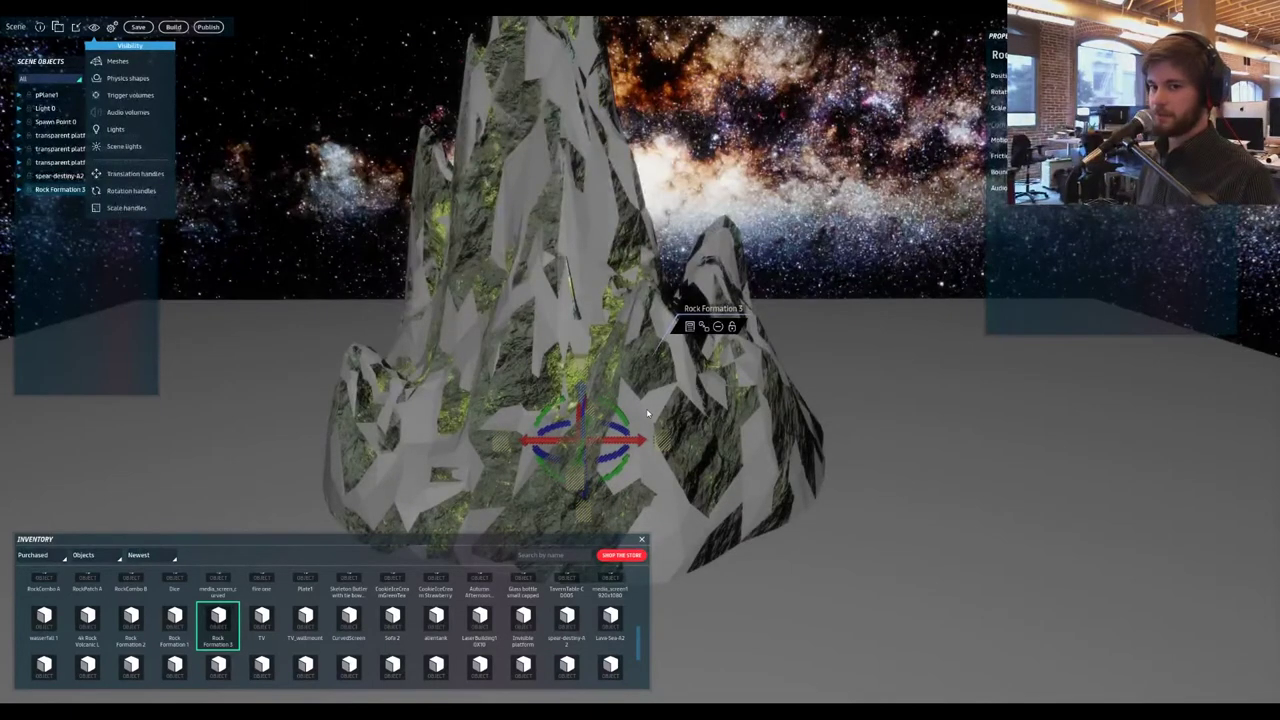
key("Delete")
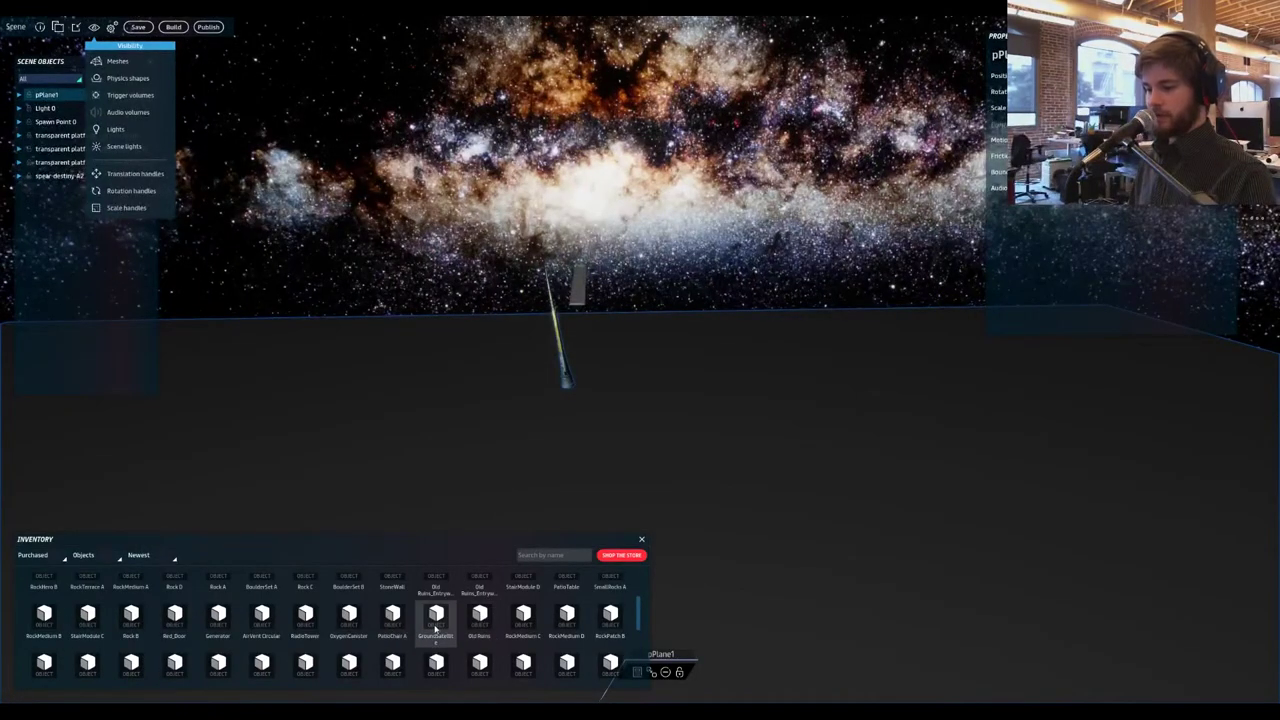
- Place Rock C from the inventory directly beneath the spear and turn off the visibility of physics shapes
right_click_drag(712, 366, 640, 372)
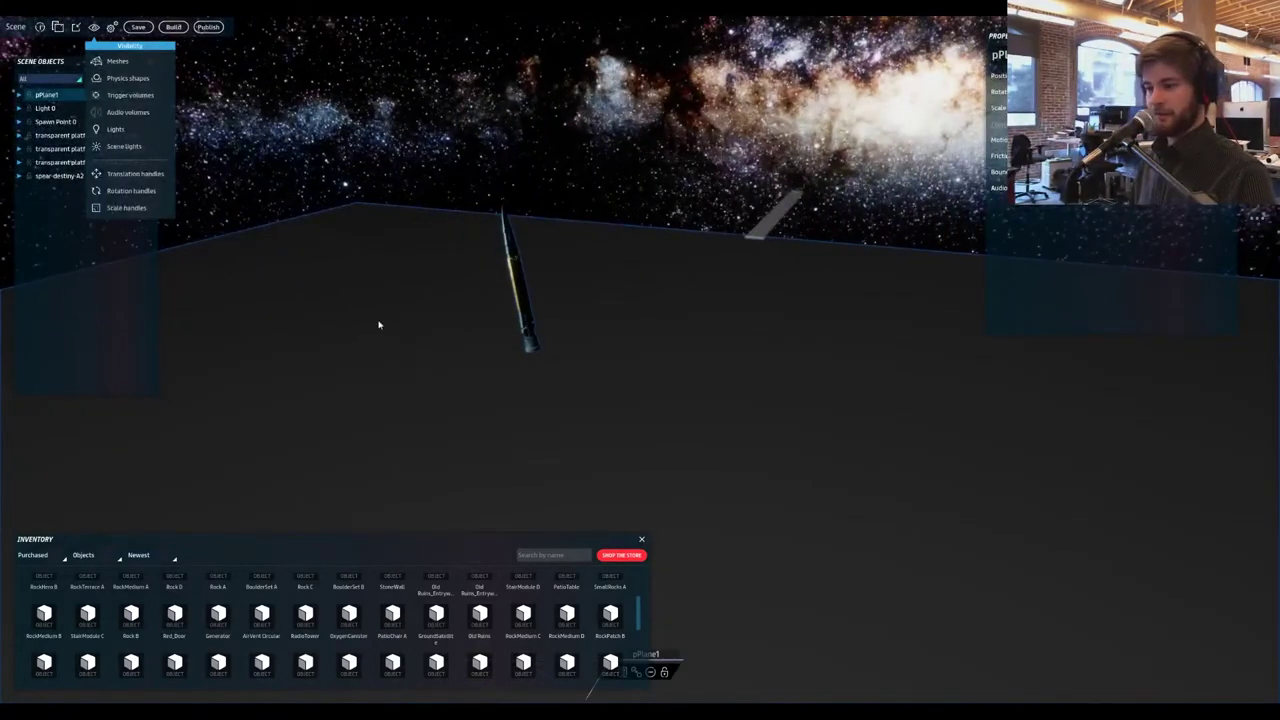
key("a")
key("d")
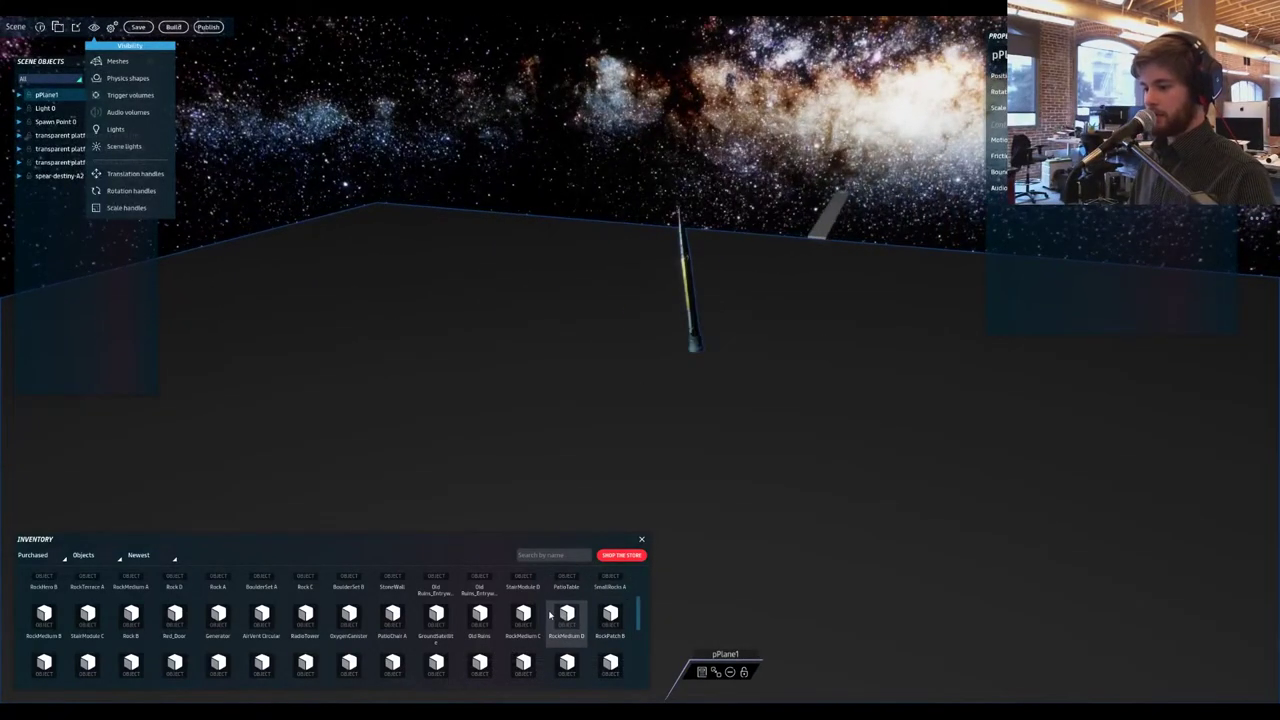
scroll(525, 610, "up", 1)
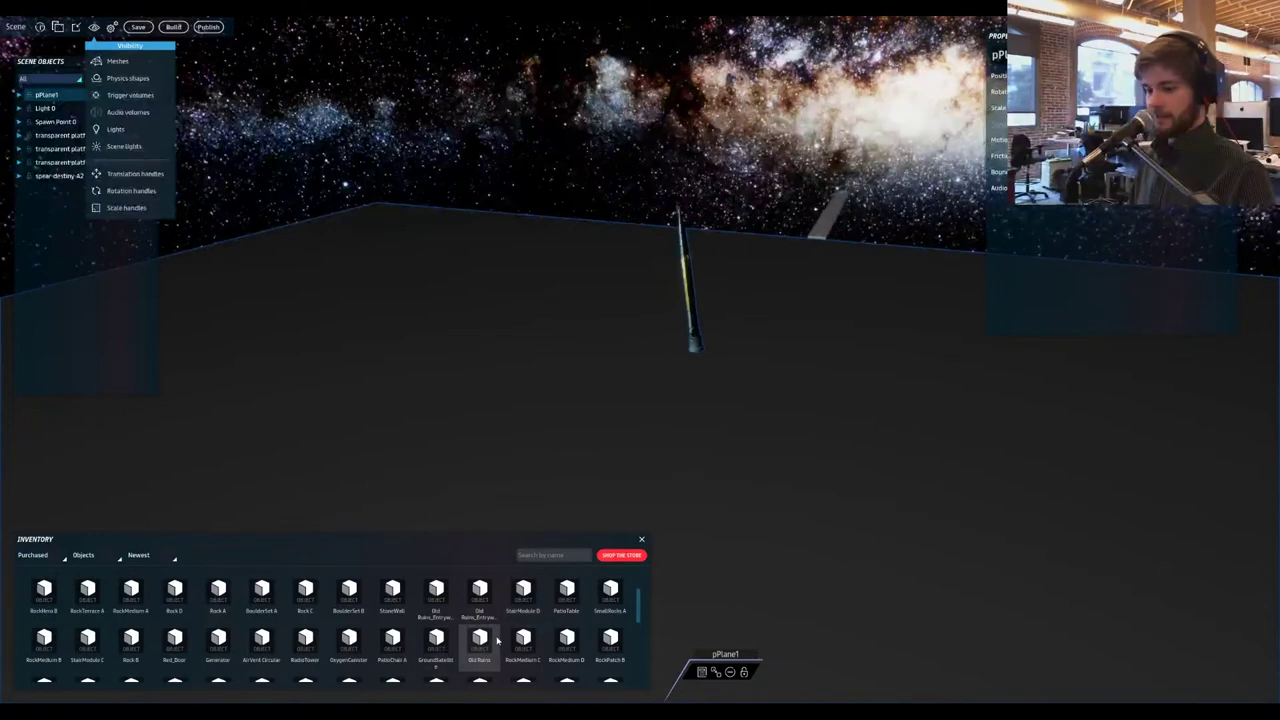
left_click_drag(306, 604, 690, 392)
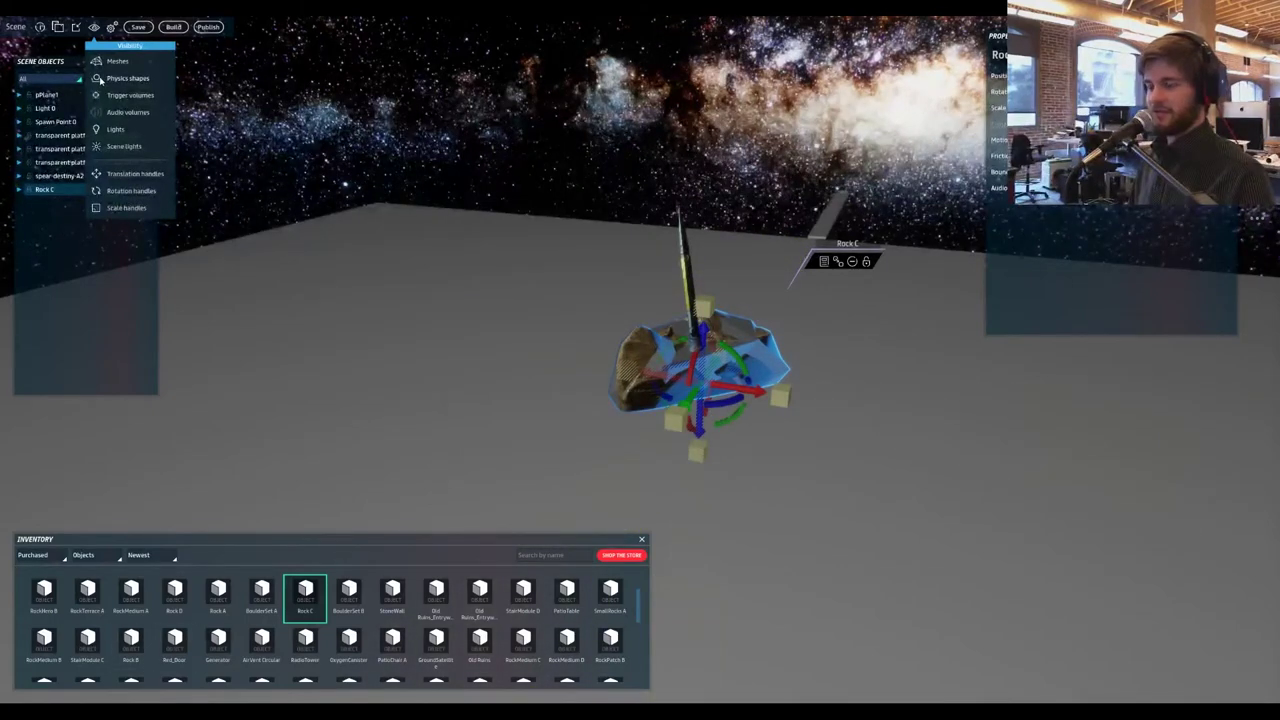
left_click(100, 80)
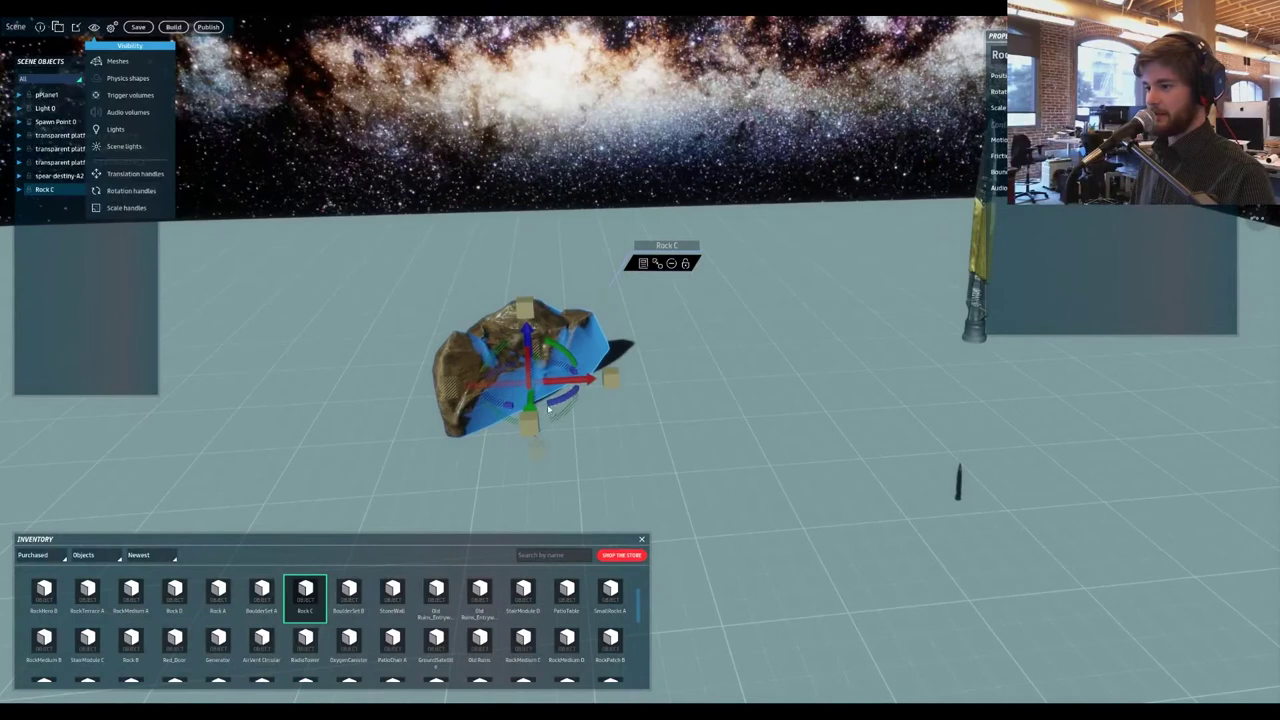
- Delete Rock C from beneath the spear, and try Rock D from the inventory in its place before removing it too
left_click_drag(532, 402, 529, 455)
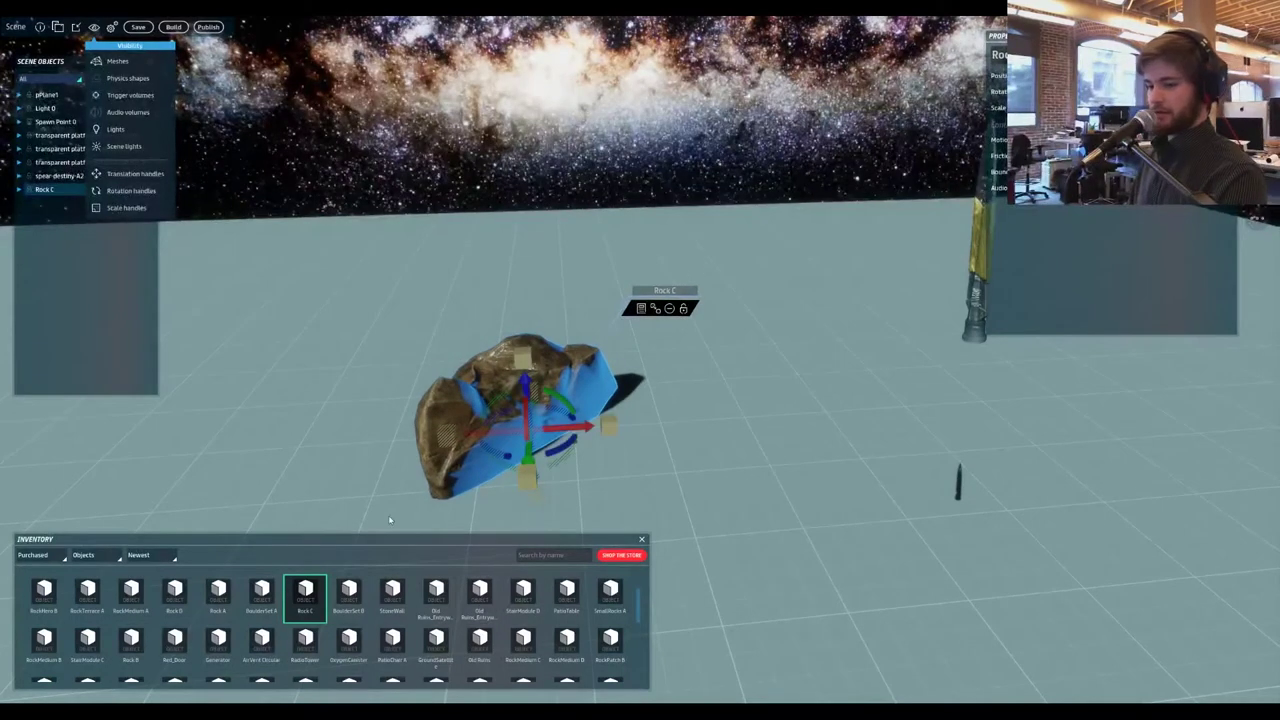
key("Delete")
left_click_drag(184, 602, 503, 427)
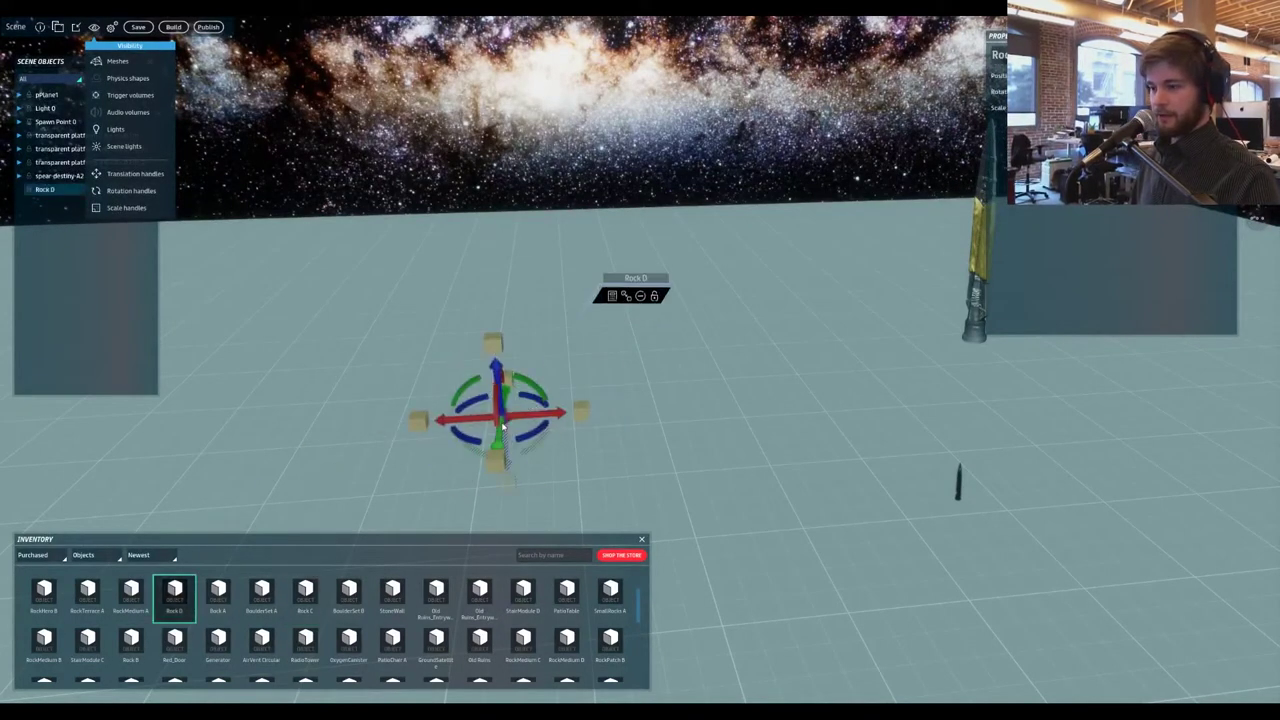
key("Delete")
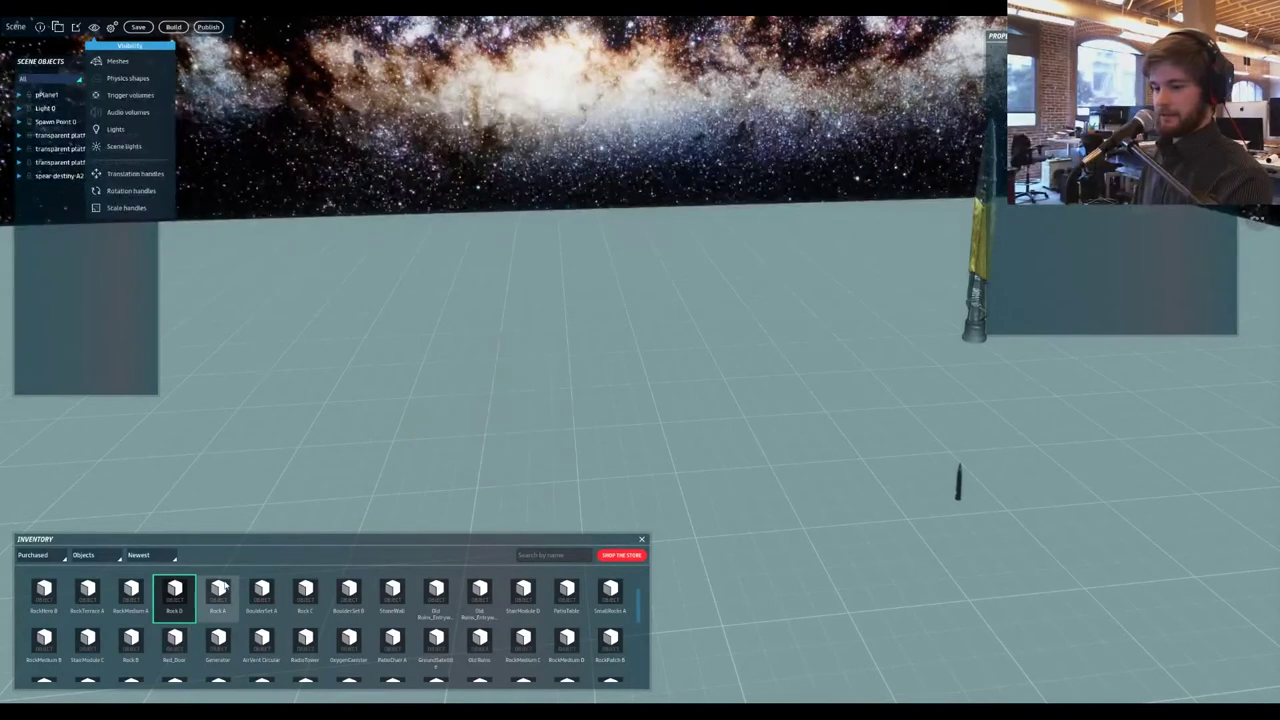
- Try Rock A from the inventory as the spear's base, raising it above the ground plane, and delete it
left_click_drag(226, 591, 519, 378)
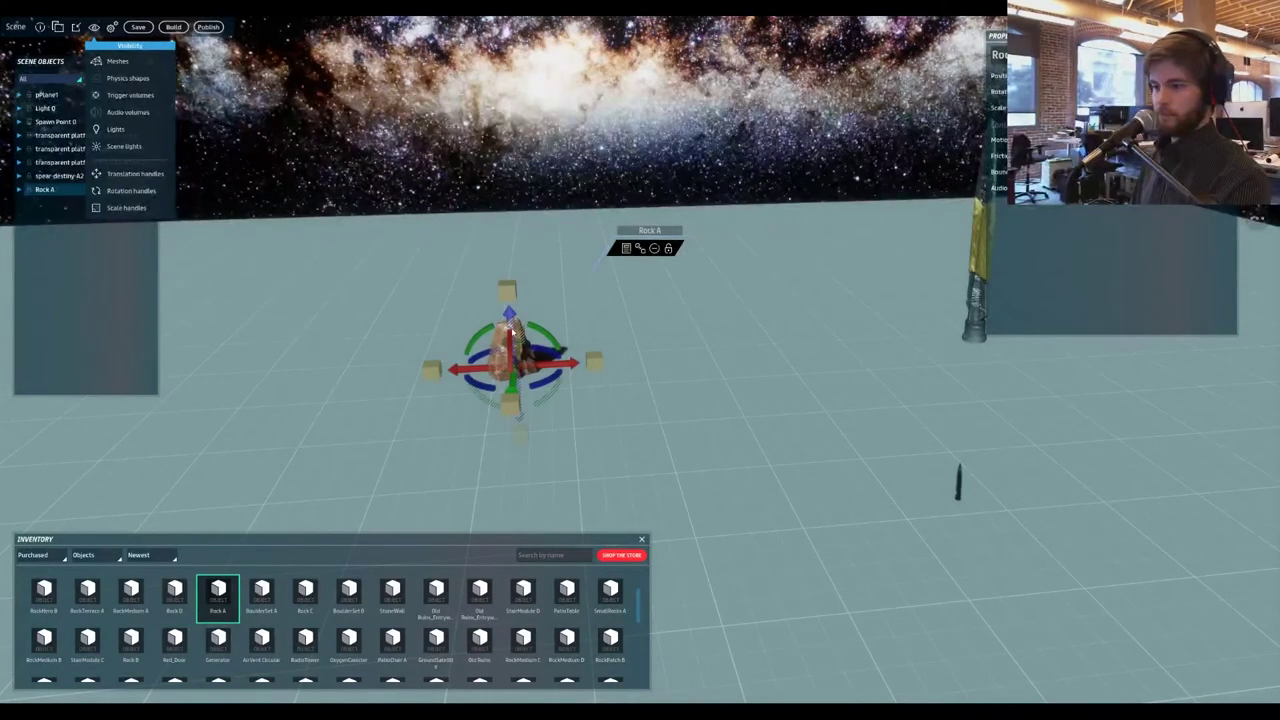
left_click_drag(508, 318, 584, 263)
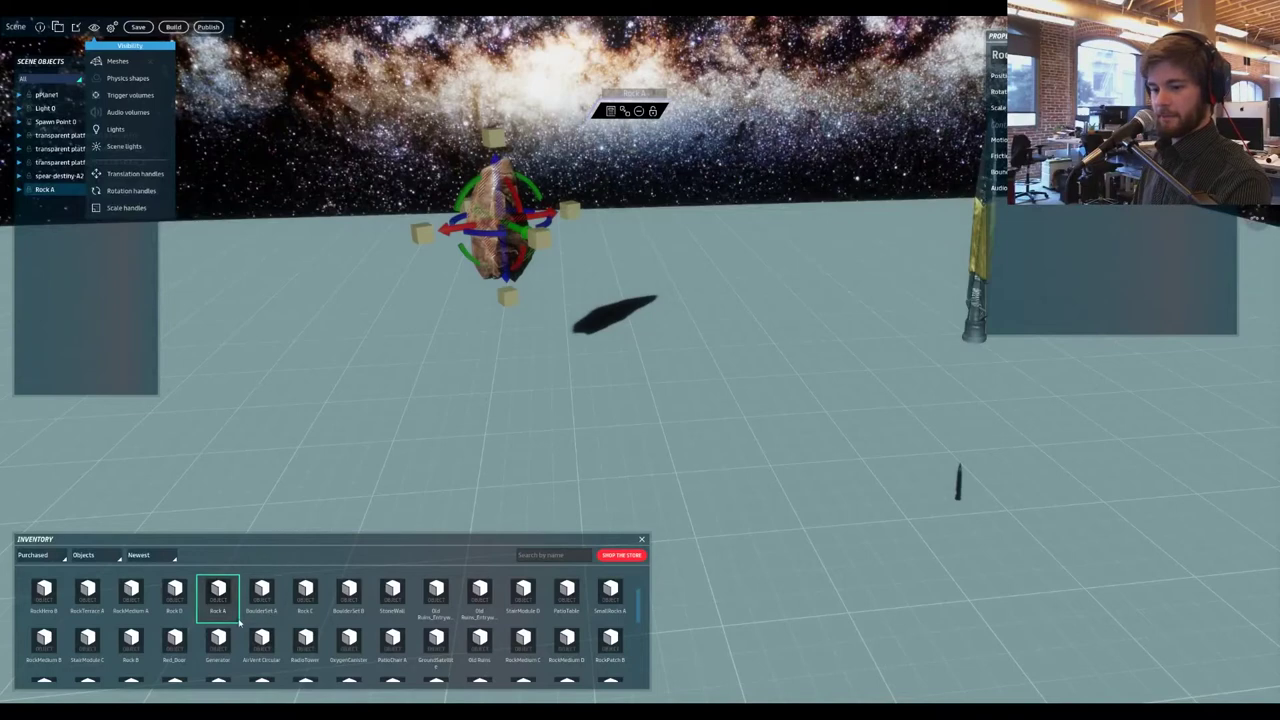
scroll(227, 620, "up", 1)
scroll(227, 625, "up", 1)
key("Delete")
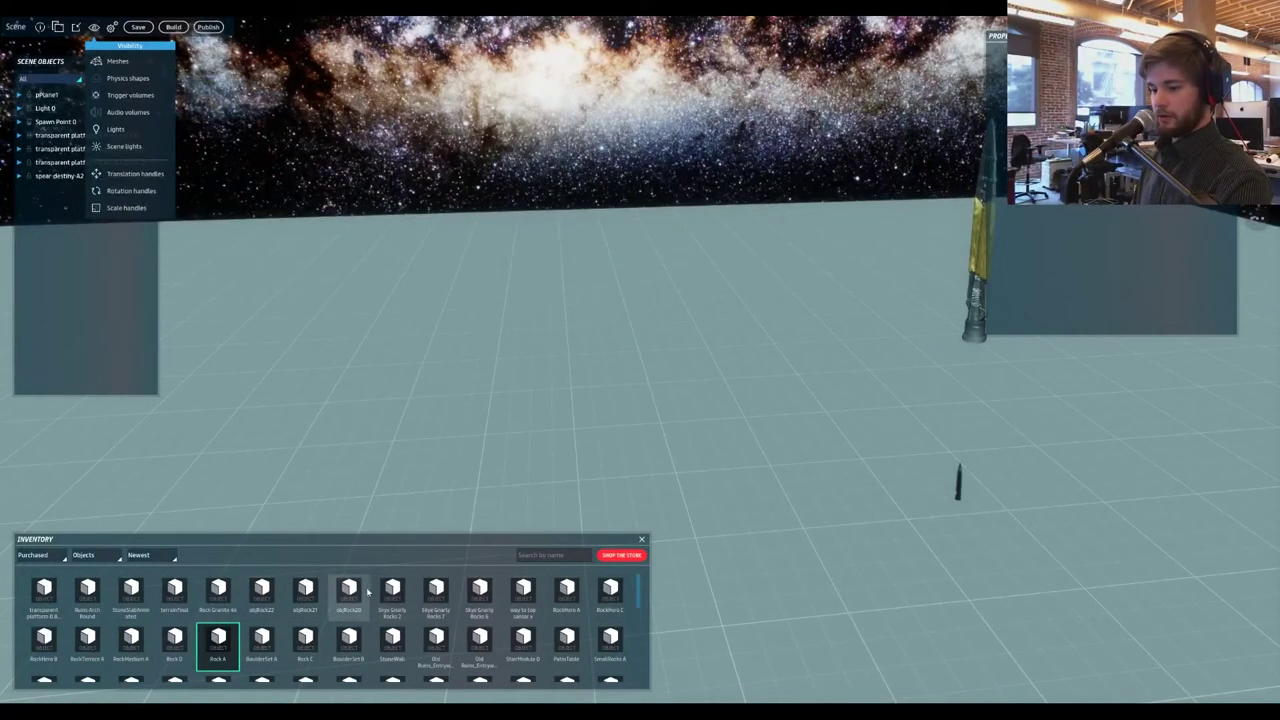
- Try objRock20, RockHero C and RockHero A from the inventory as the spear's base, and remove them
left_click_drag(345, 592, 410, 428)
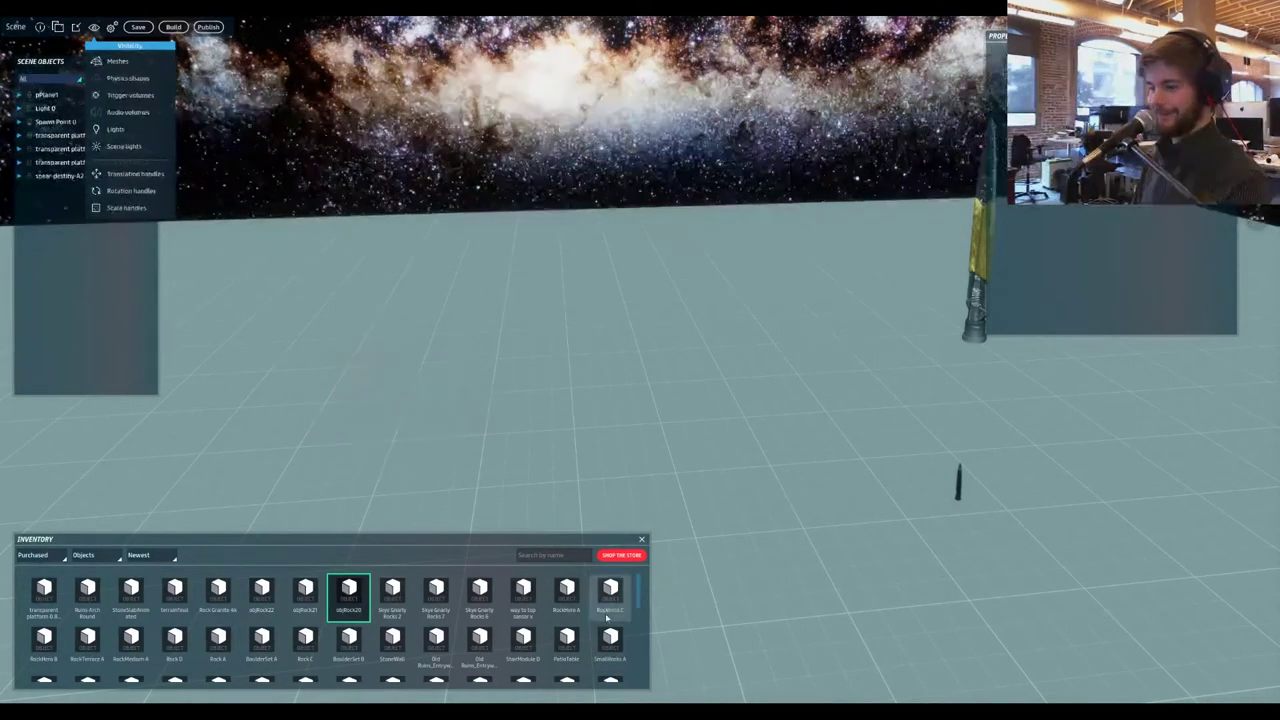
left_click_drag(605, 617, 520, 450)
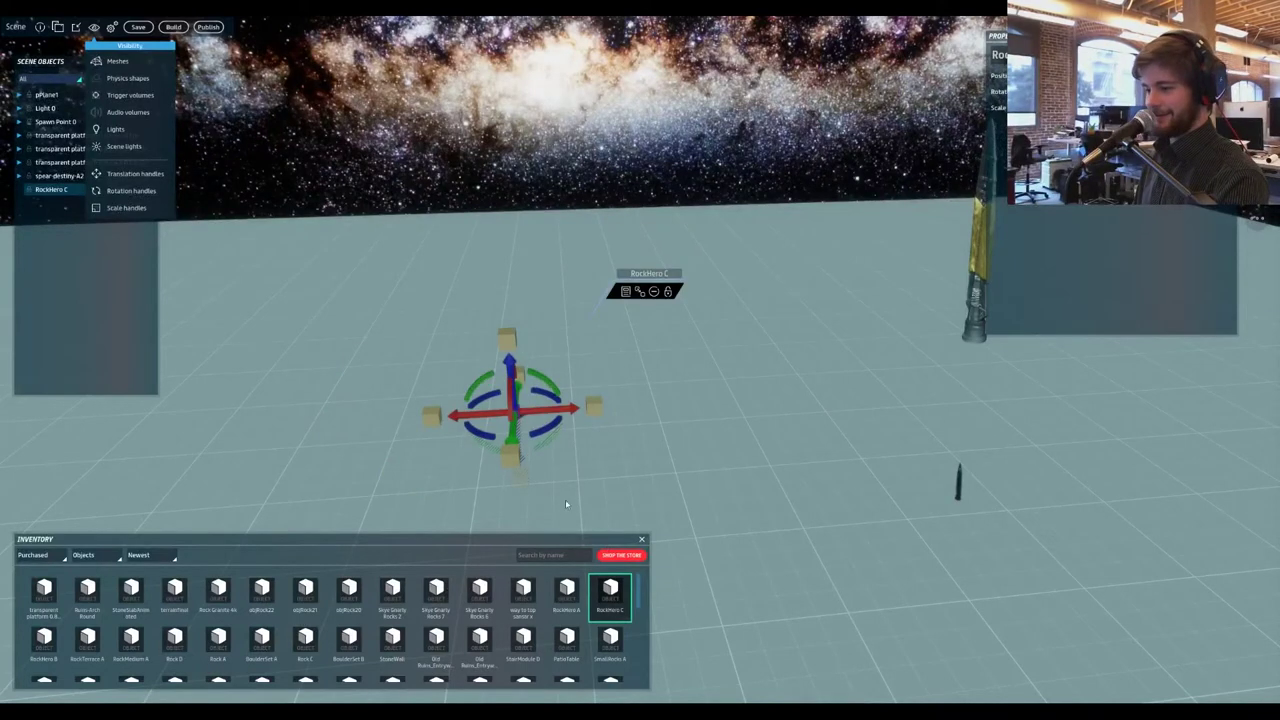
left_click_drag(506, 402, 376, 306)
key("Delete")
left_click_drag(567, 597, 551, 409)
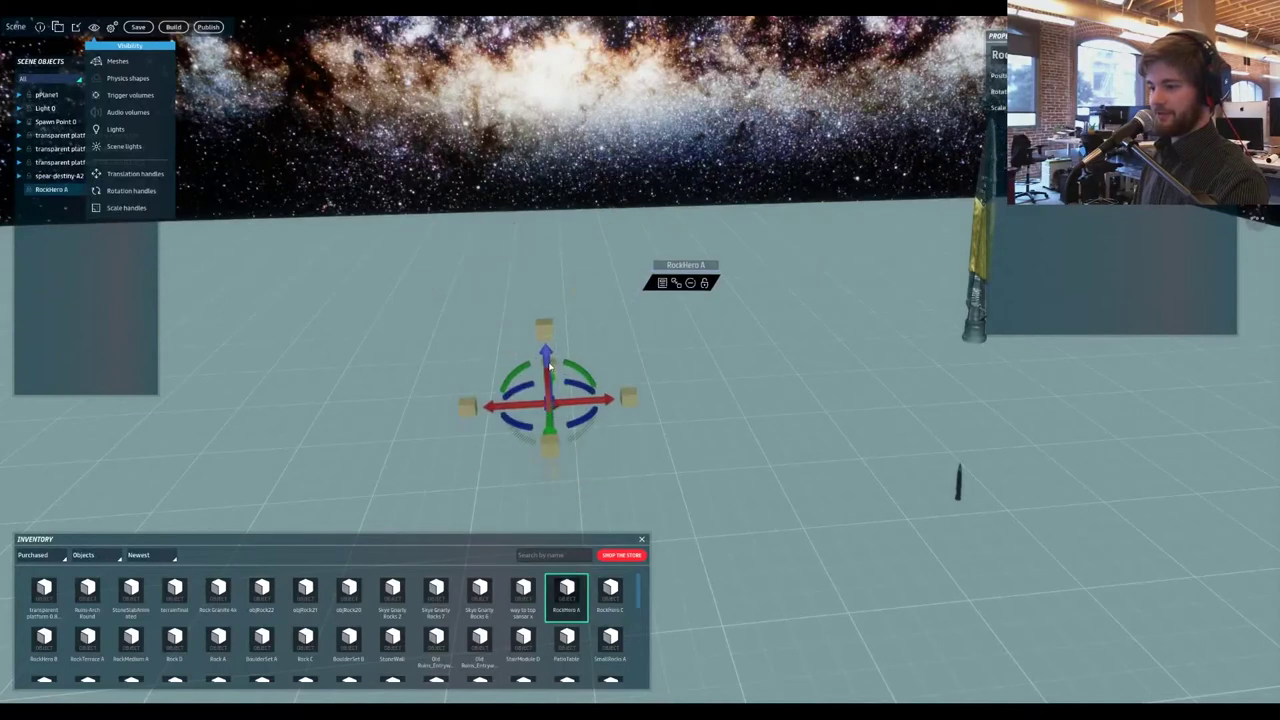
left_click_drag(546, 352, 541, 262)
key("Delete")
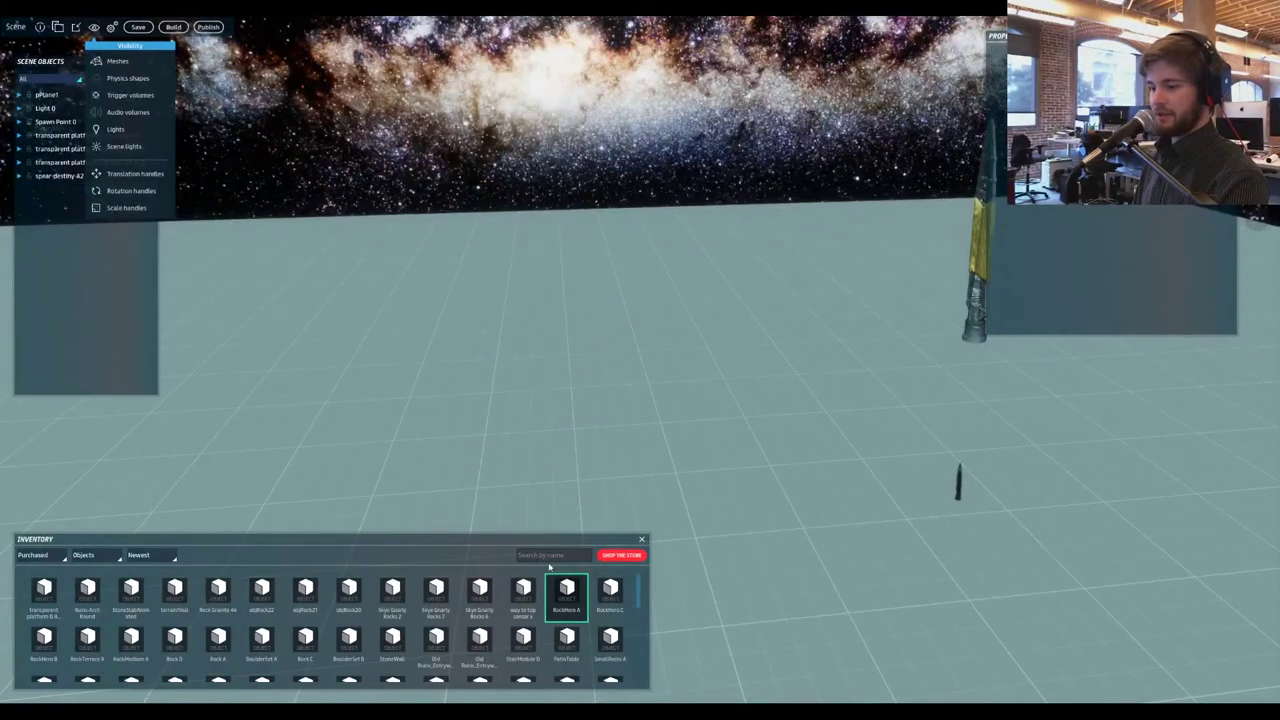
- Search the inventory for "platform", place the Rock Platform in the scene and lift it slightly above the ground plane
left_click(554, 559)
type("platfor")
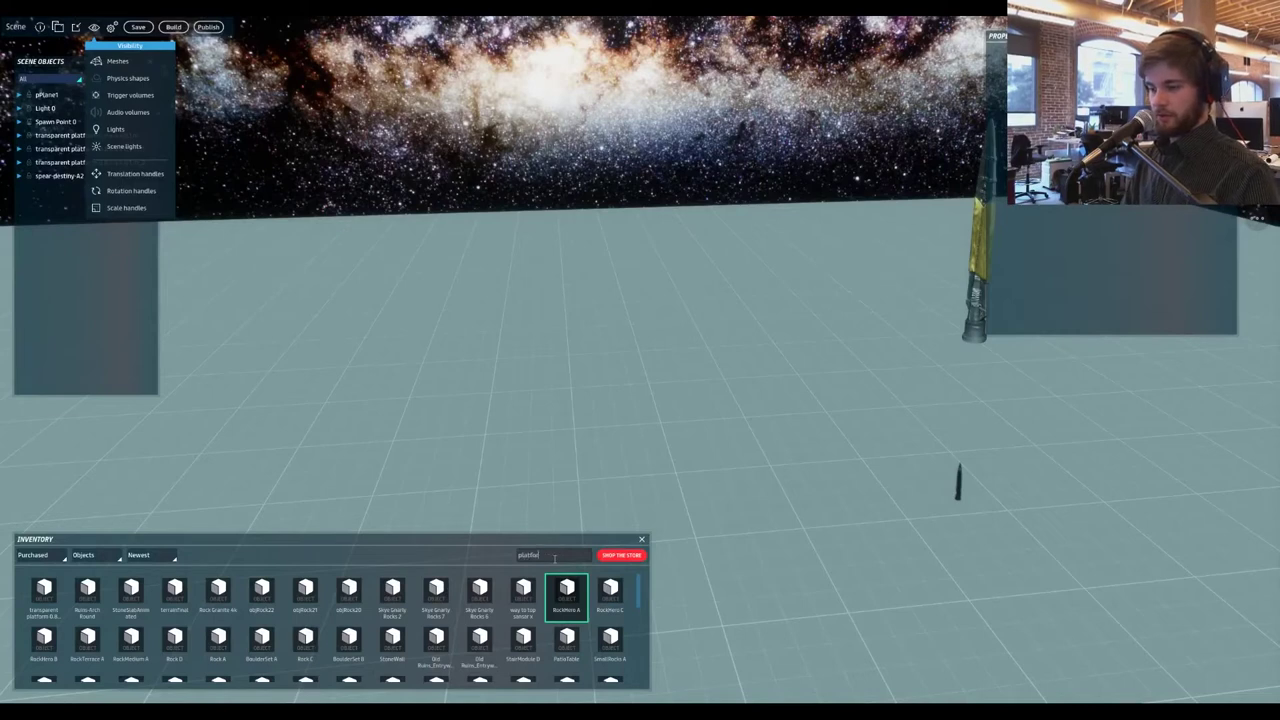
type("m")
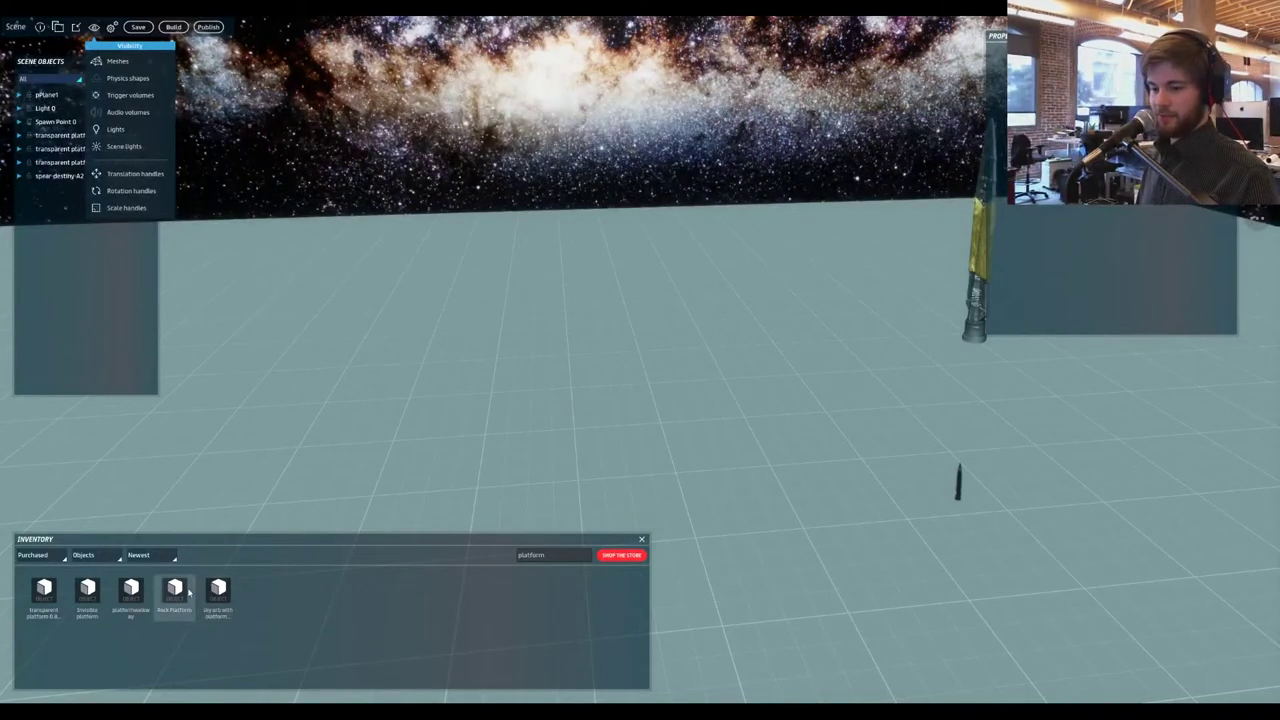
left_click_drag(176, 592, 537, 425)
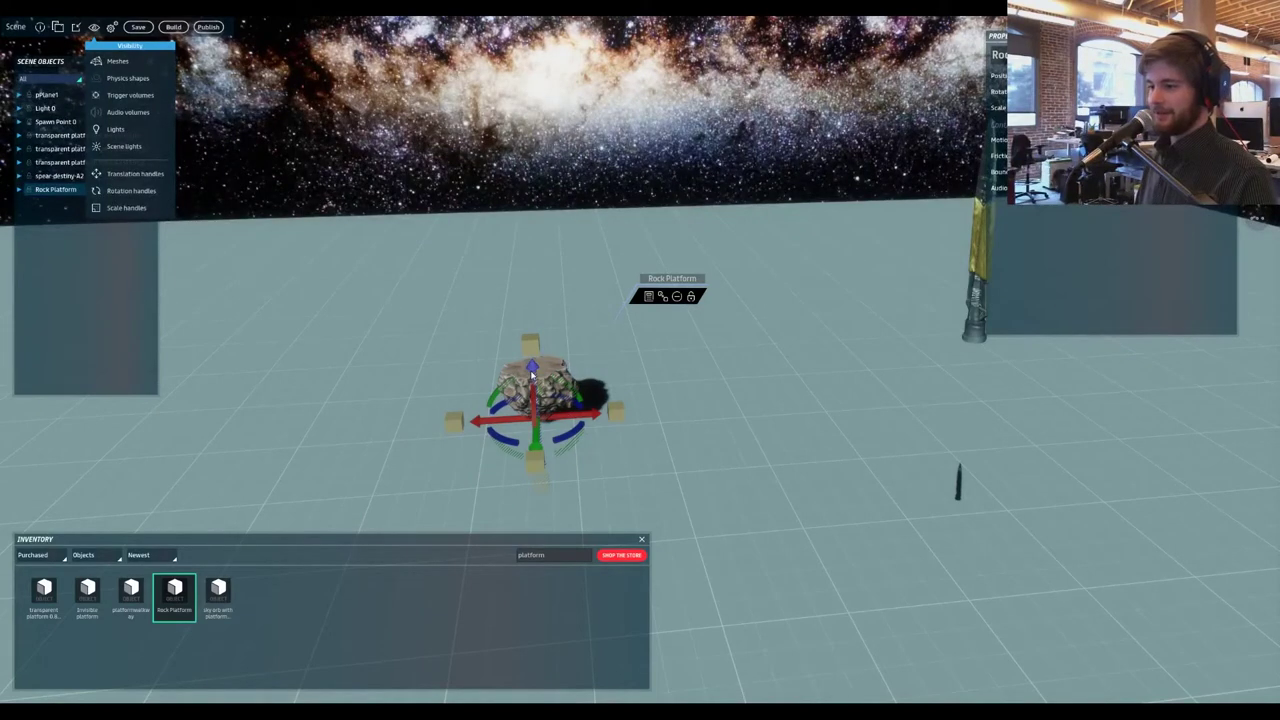
left_click_drag(532, 369, 530, 185)
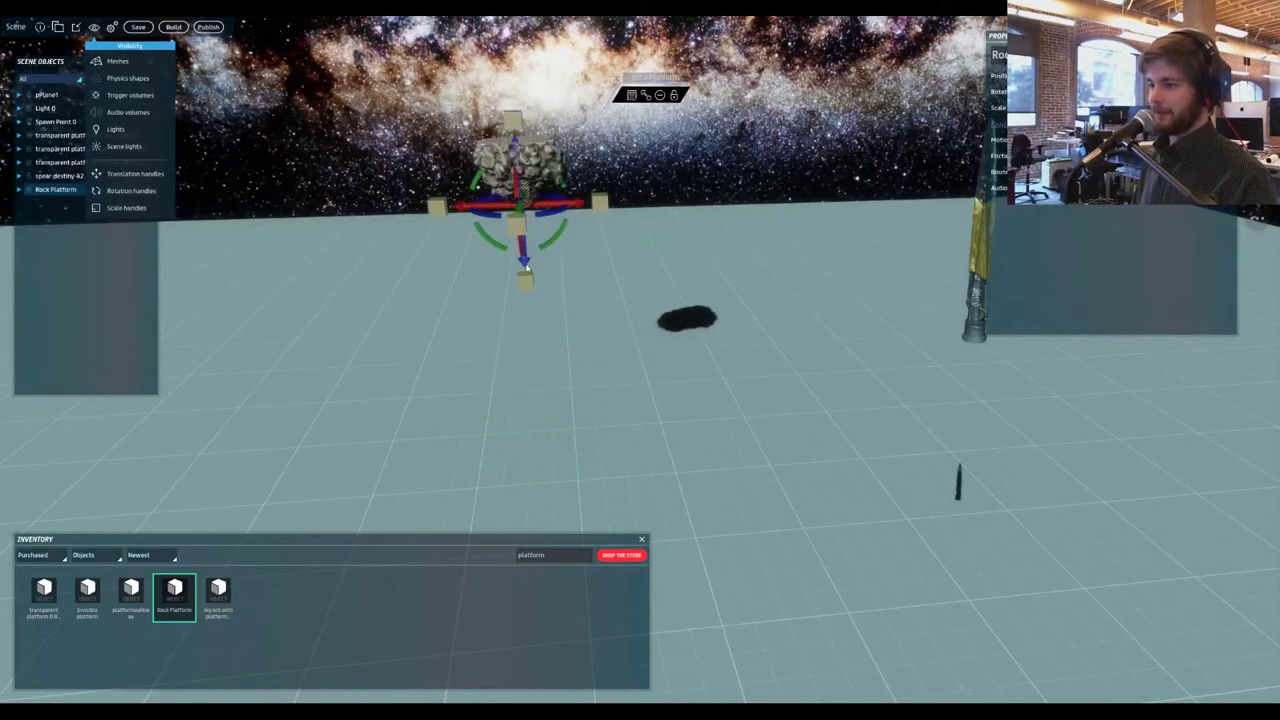
left_click_drag(527, 268, 543, 448)
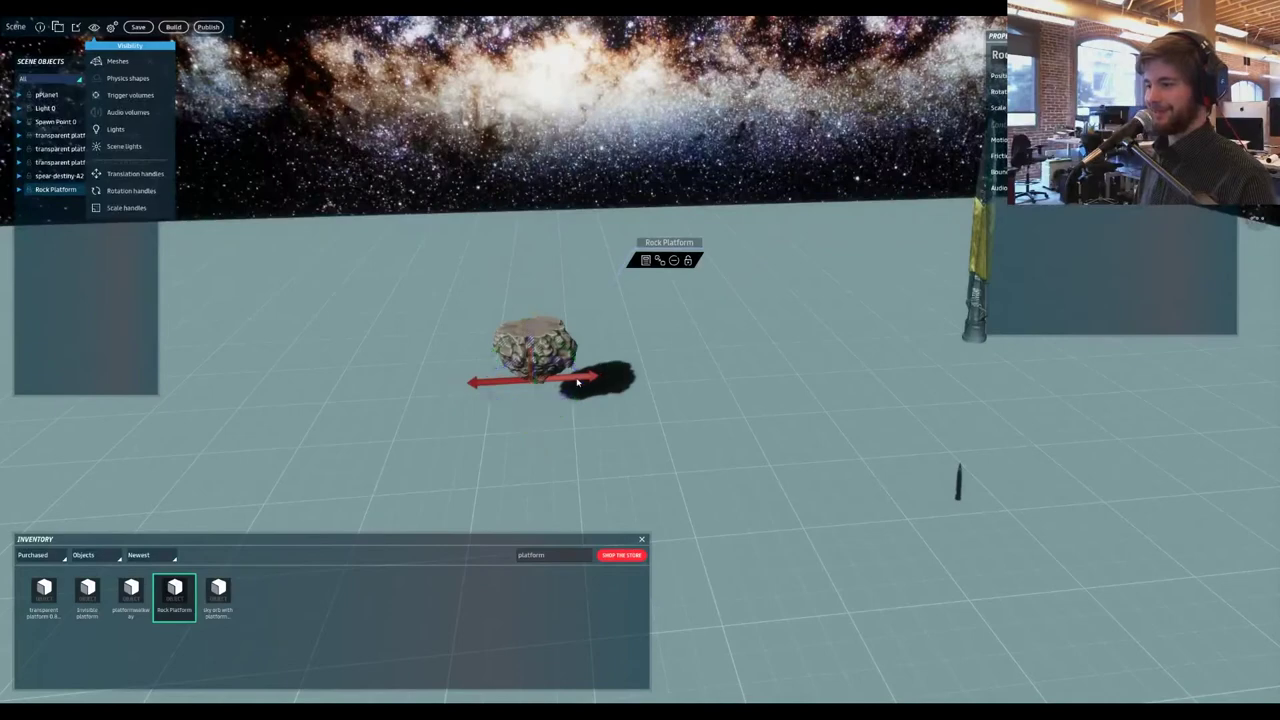
- Move the Rock Platform into line with the spear and raise it to just below the spear's lower end
left_click_drag(577, 382, 972, 507)
right_click_drag(766, 451, 894, 431)
scroll(894, 431, "down", 3)
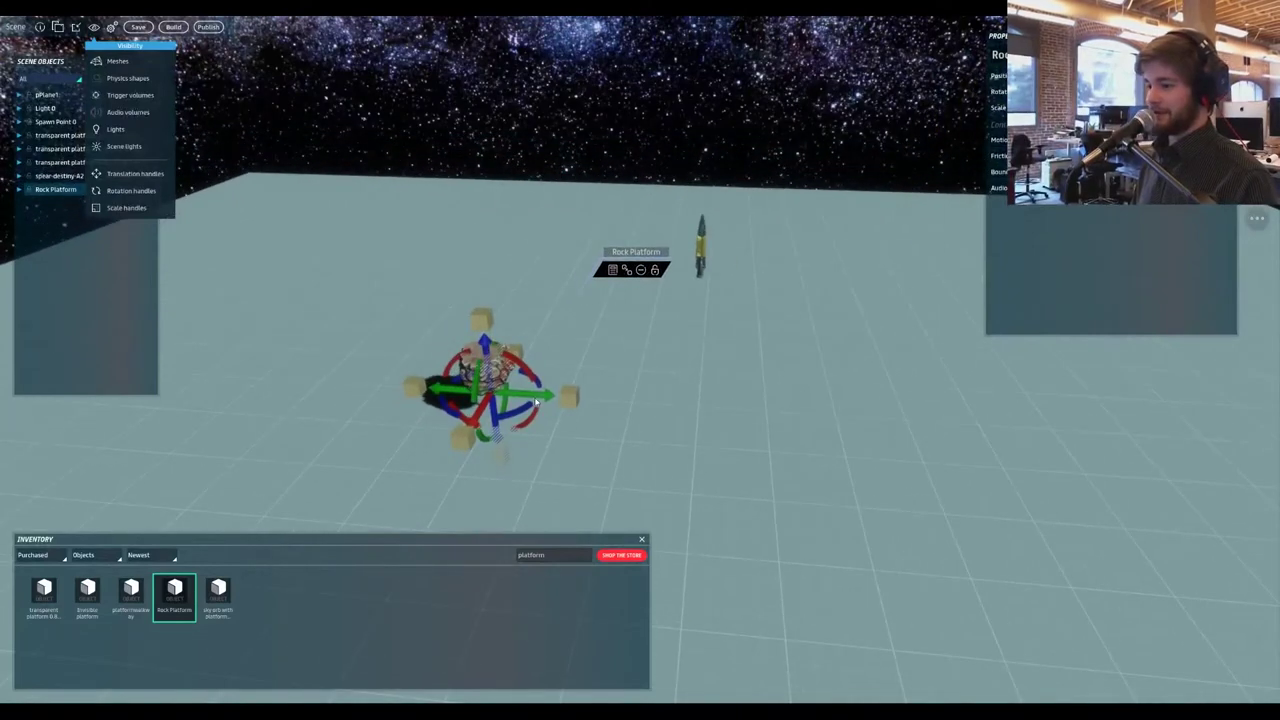
left_click_drag(537, 400, 690, 464)
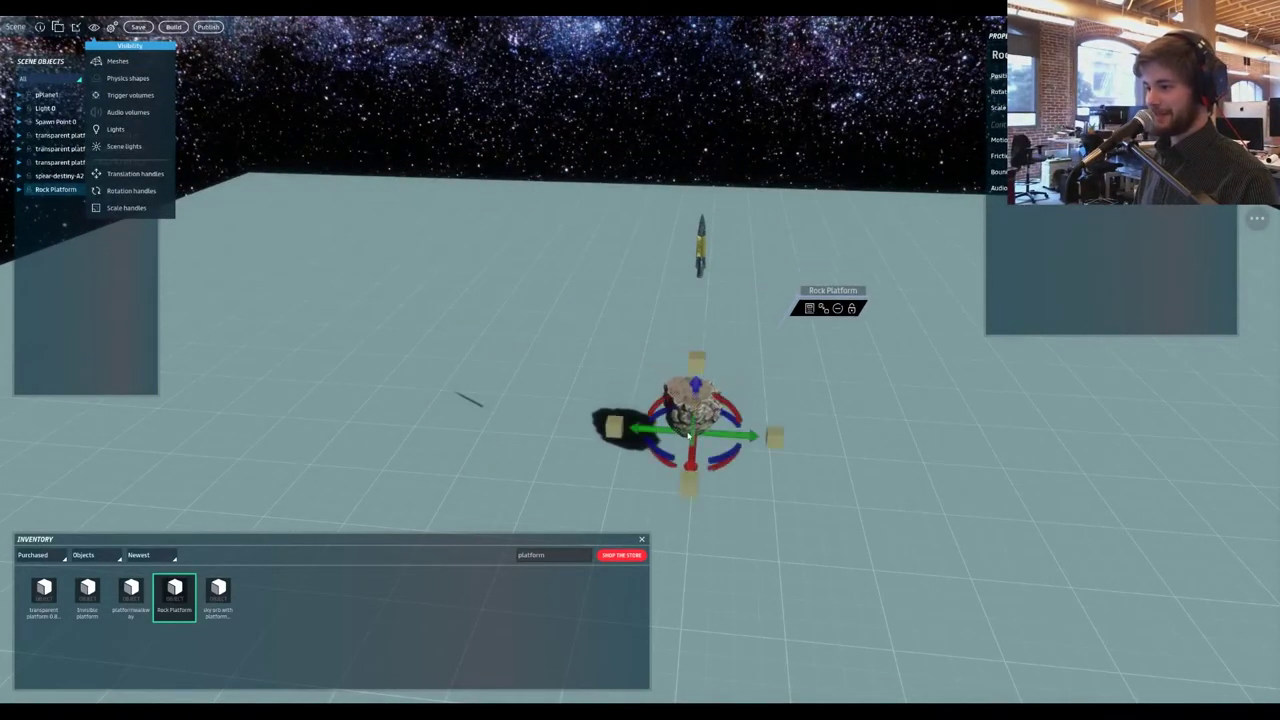
left_click_drag(698, 400, 700, 282)
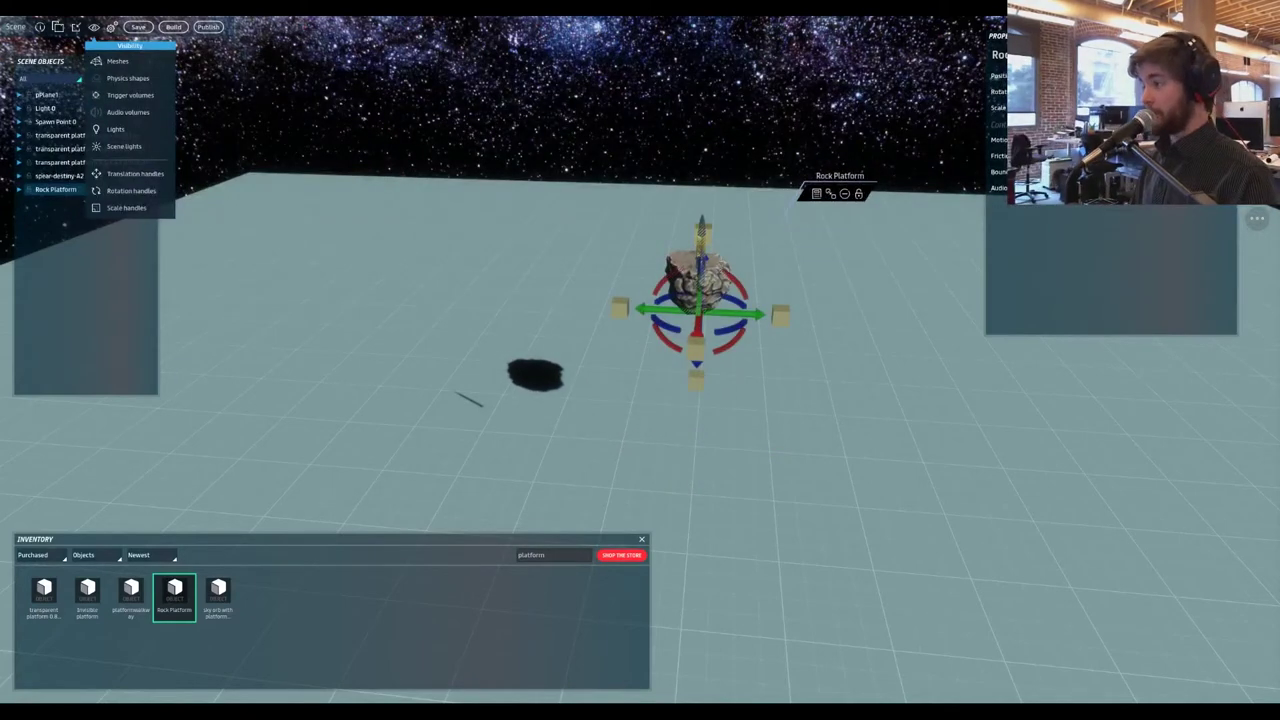
left_click_drag(698, 328, 692, 402)
left_click_drag(698, 328, 699, 306)
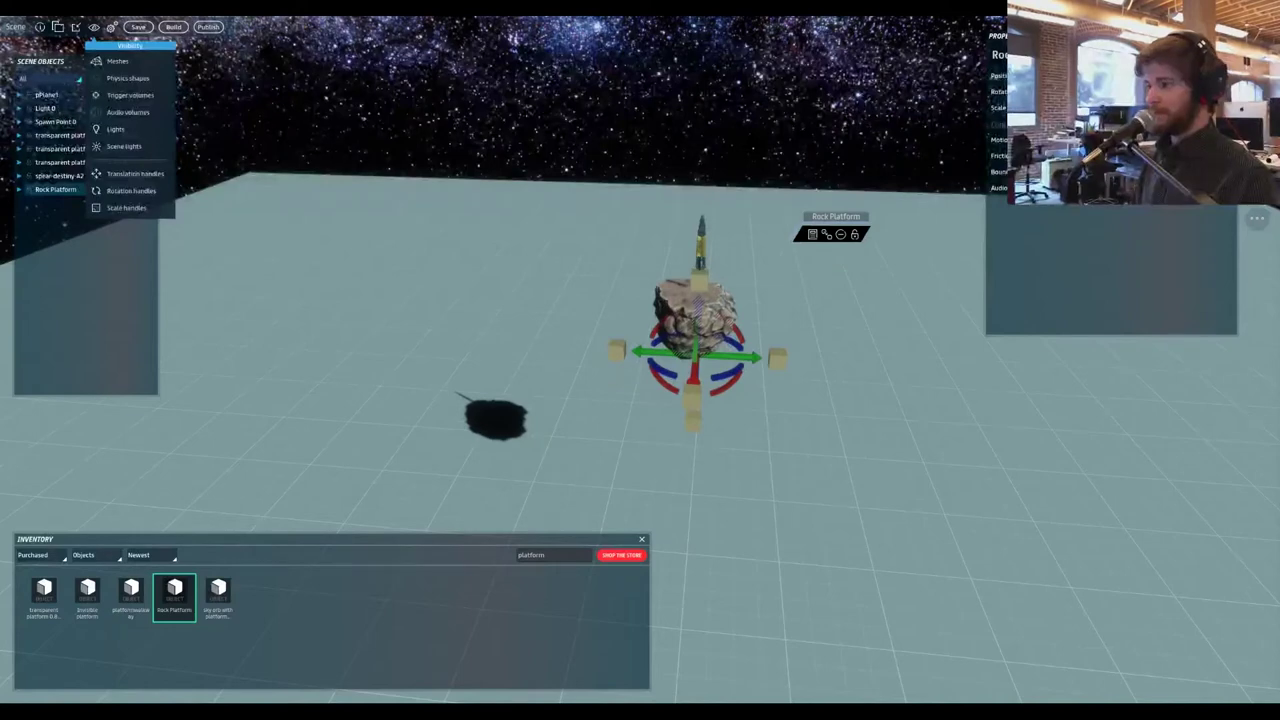
- Enlarge the Rock Platform and lower it so its flat top sits a little beneath the spear's base
left_click(815, 270)
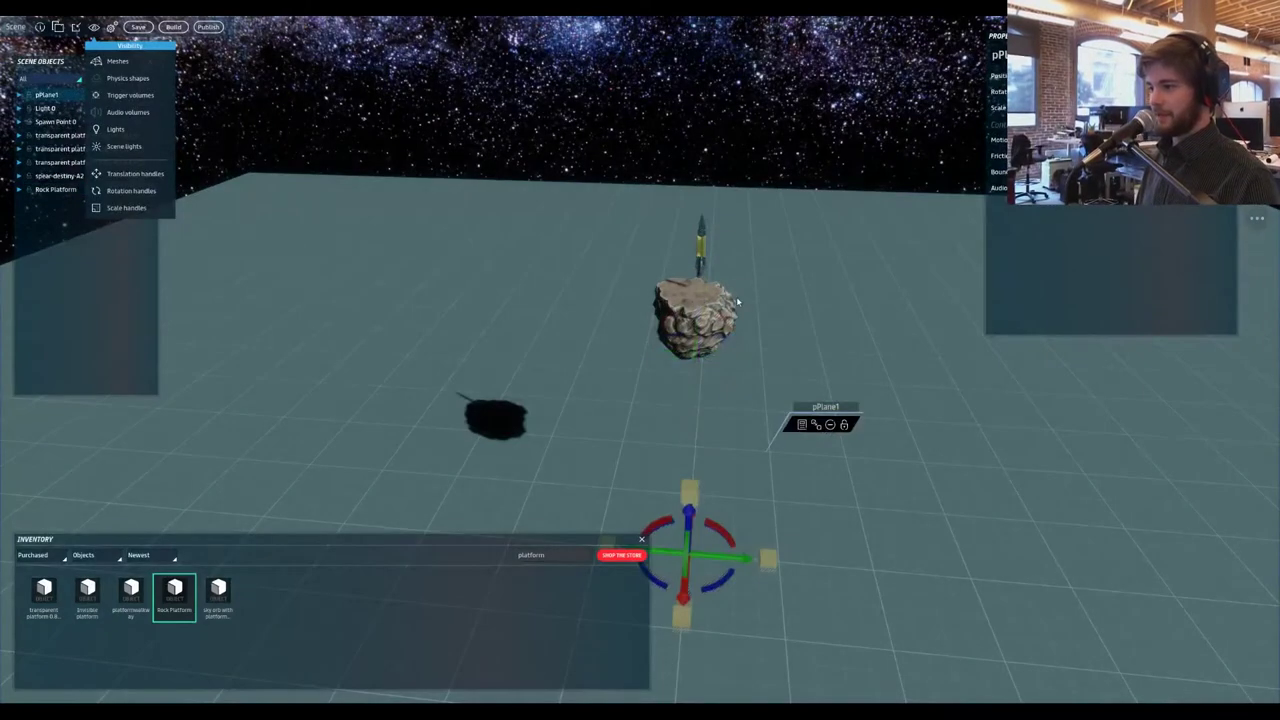
right_click_drag(571, 295, 883, 280)
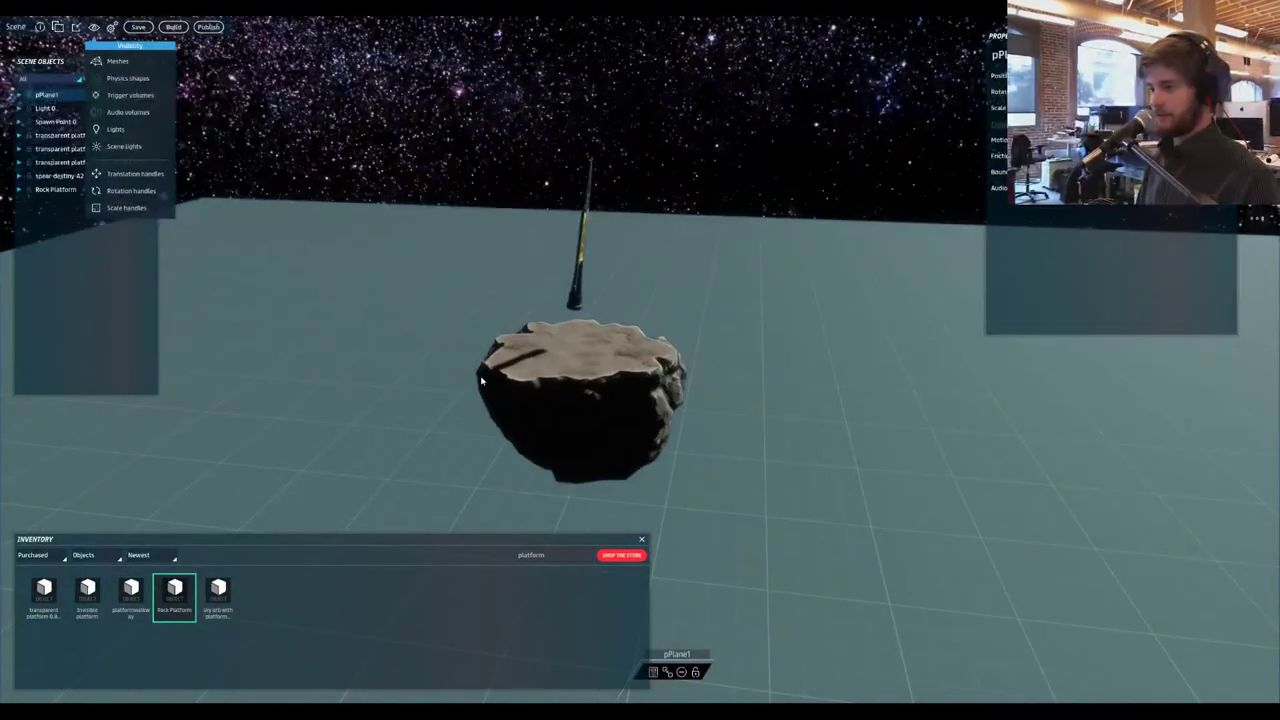
left_click(567, 387)
left_click_drag(586, 396, 586, 371)
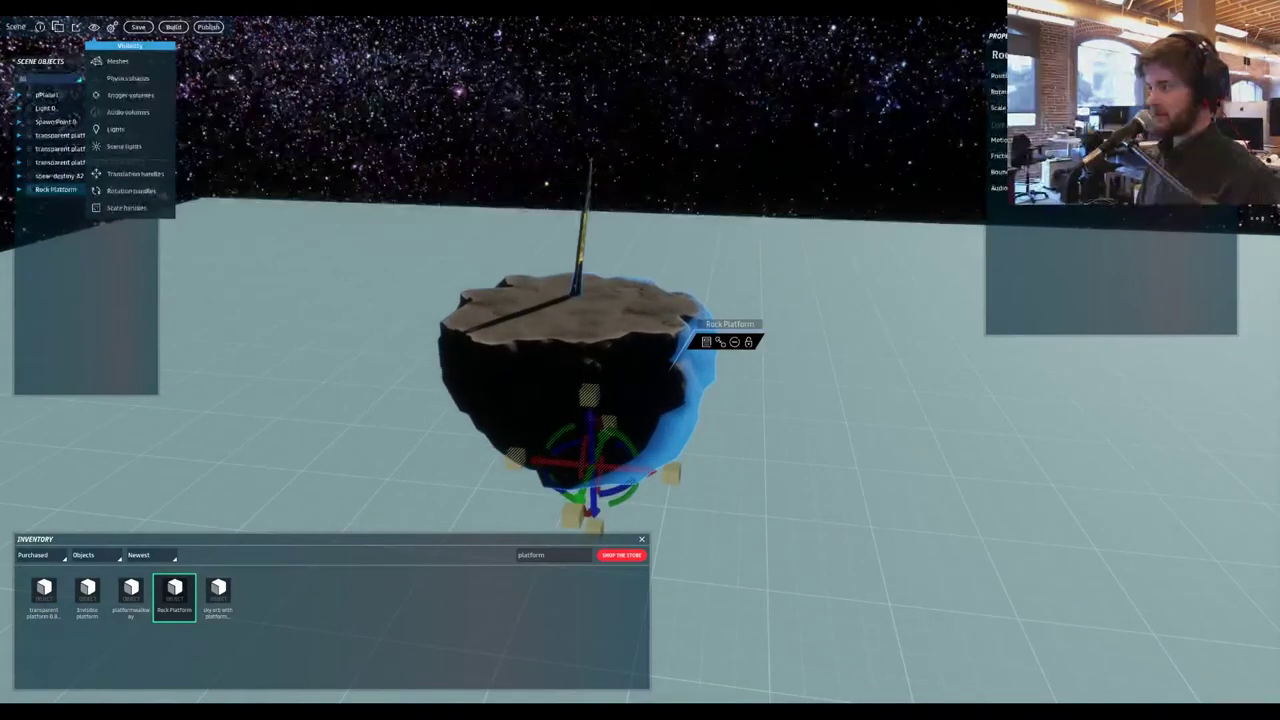
key("Return")
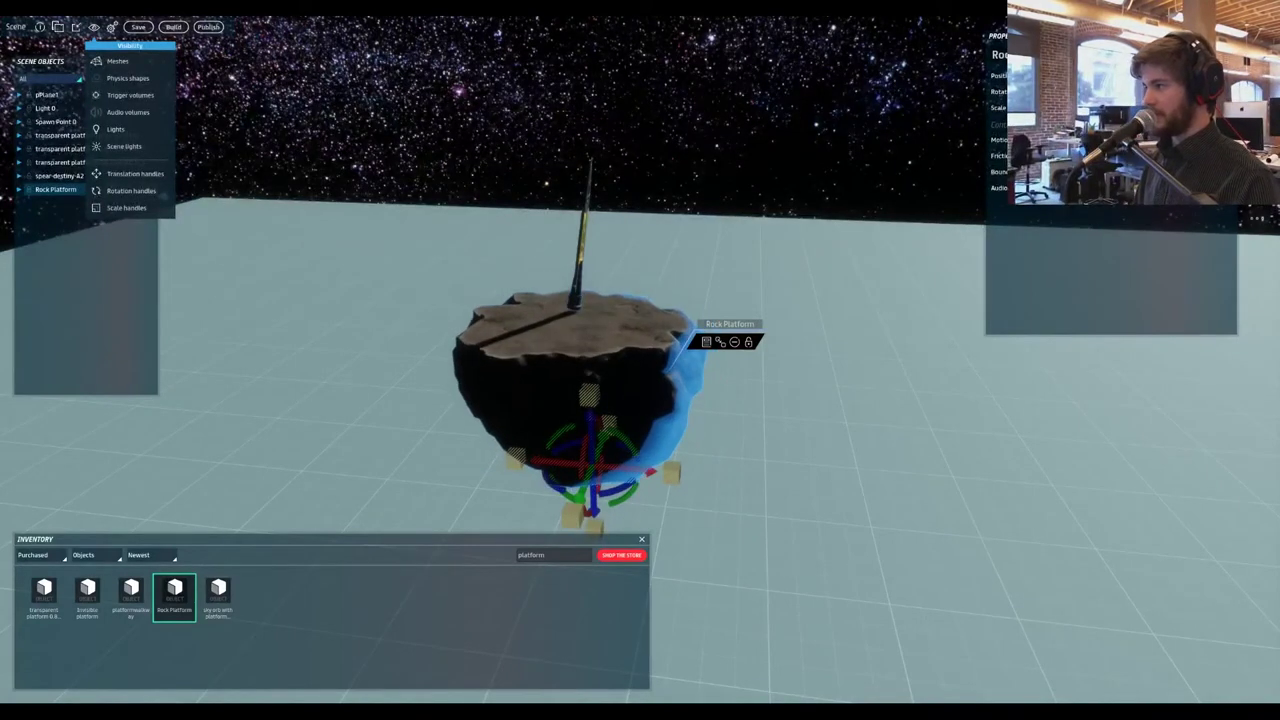
left_click_drag(576, 492, 650, 503)
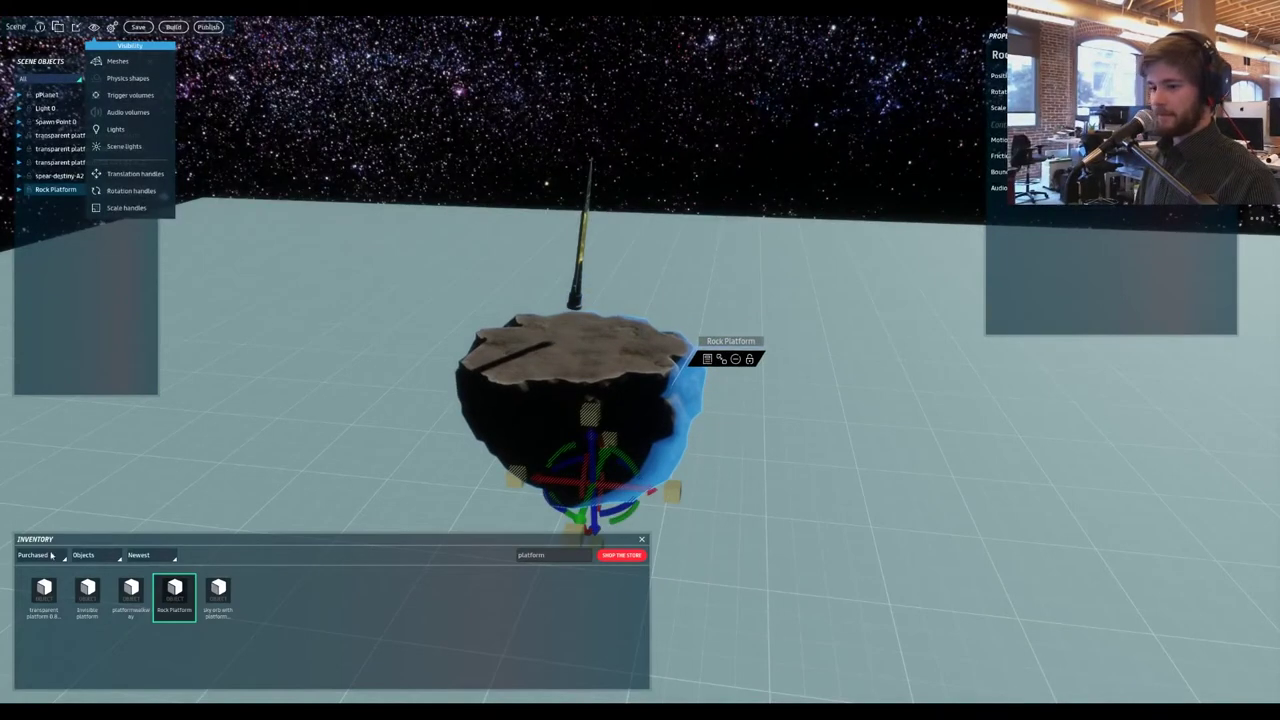
left_click_drag(598, 532, 598, 540)
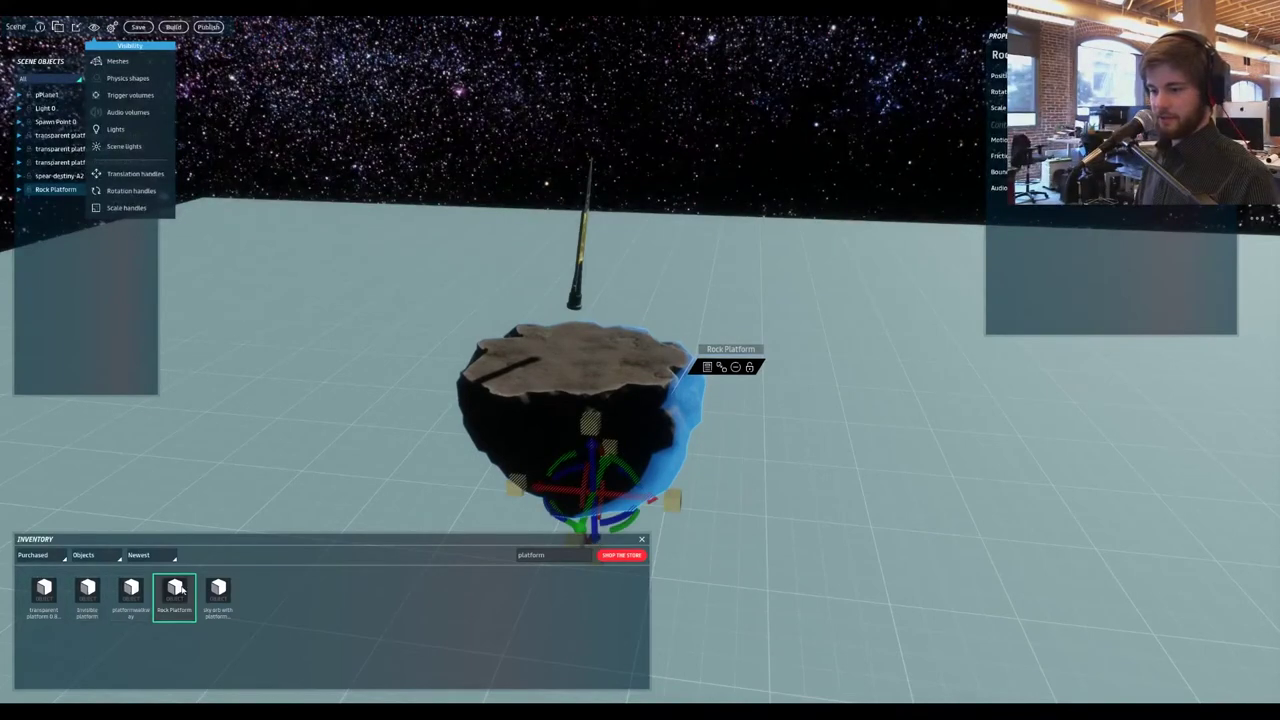
- Clear the inventory search and filter the inventory to System items of all types
left_click(40, 555)
left_click(32, 588)
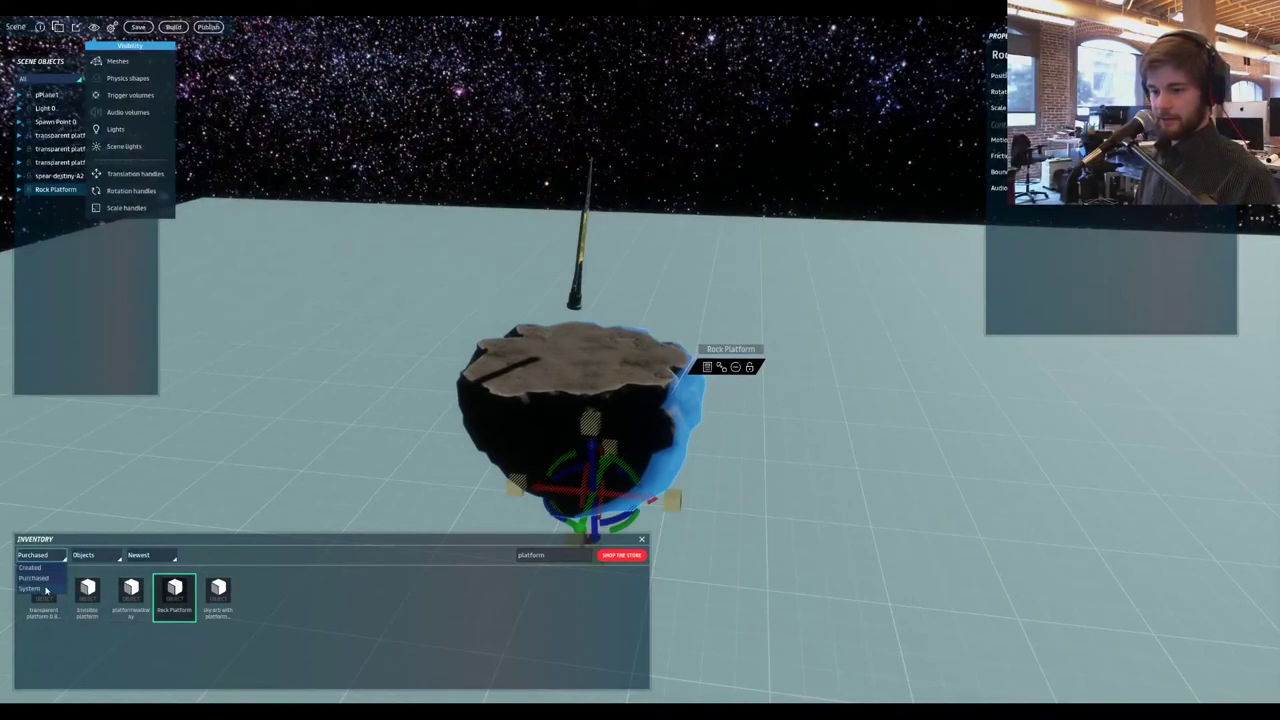
left_click(45, 555)
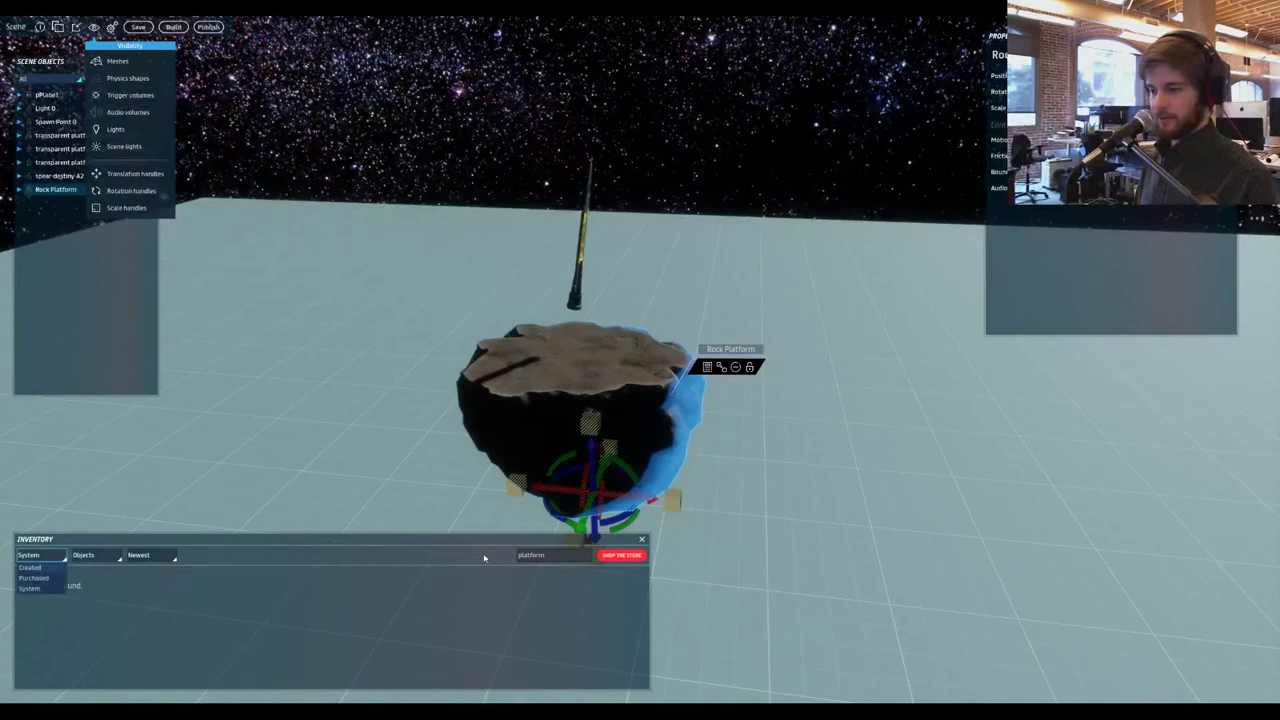
left_click(534, 554)
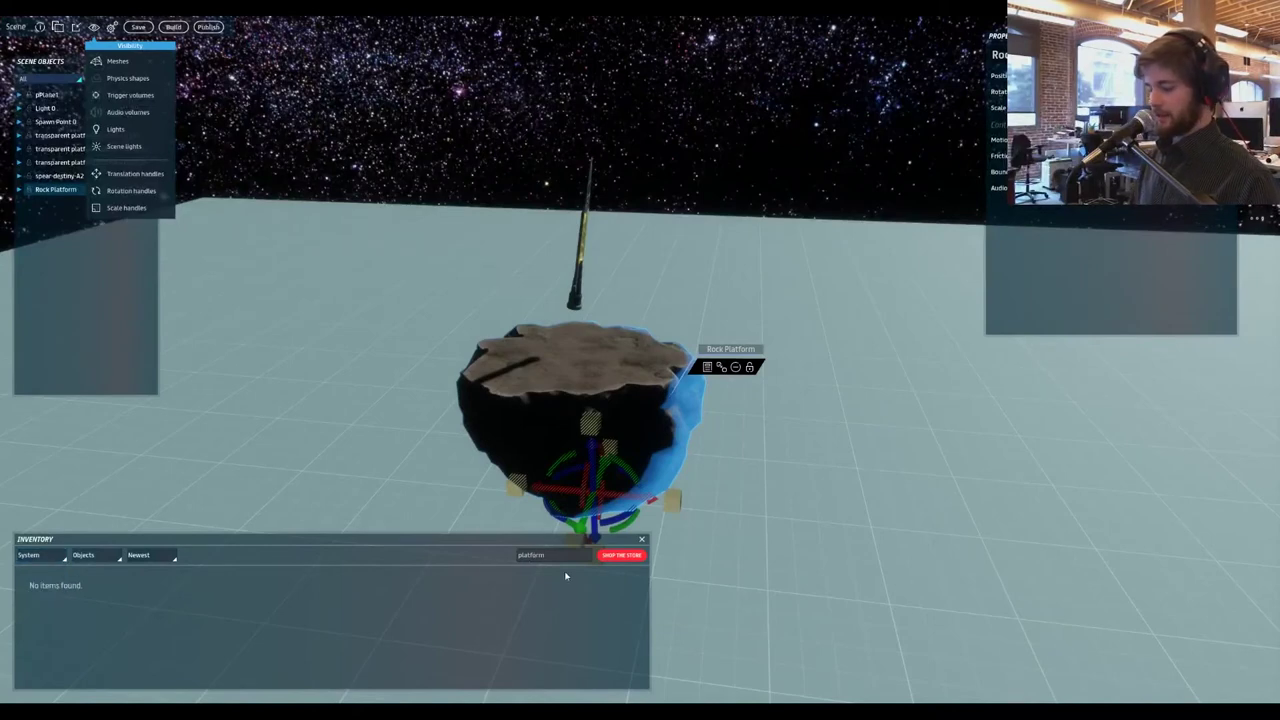
key("ctrl+a")
key("BackSpace")
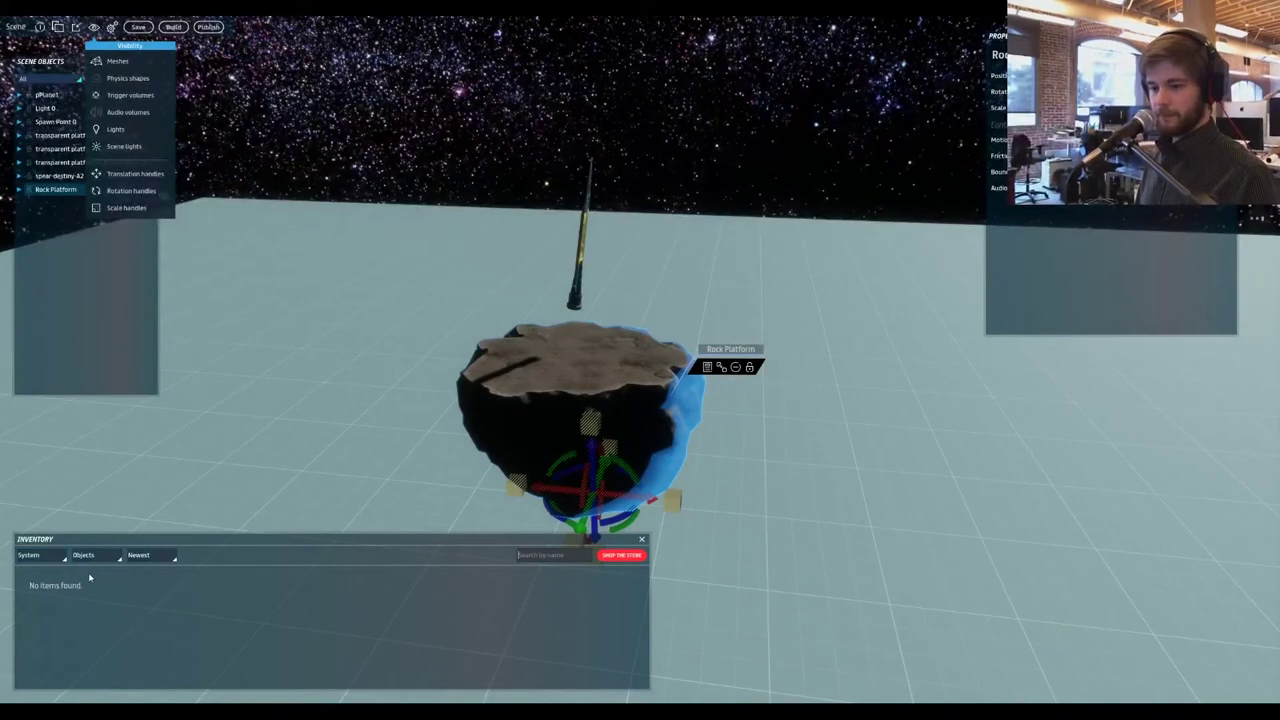
left_click(42, 555)
left_click(33, 578)
left_click(42, 555)
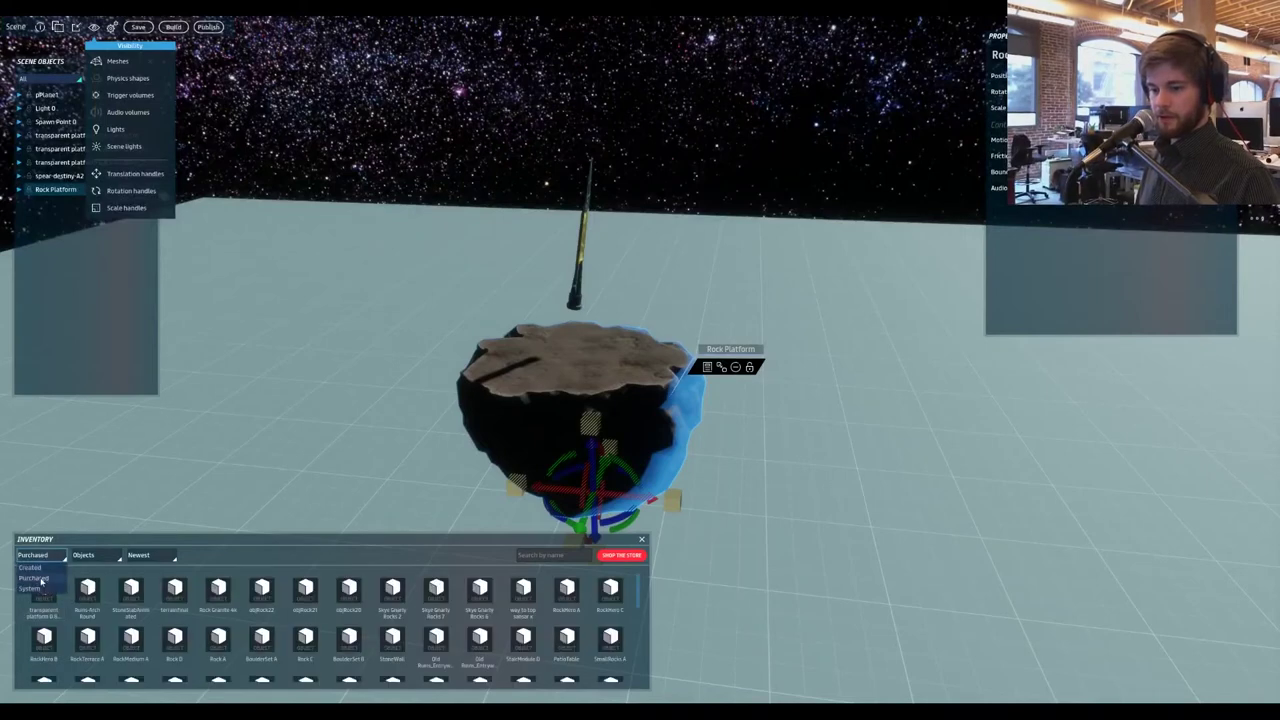
left_click(30, 588)
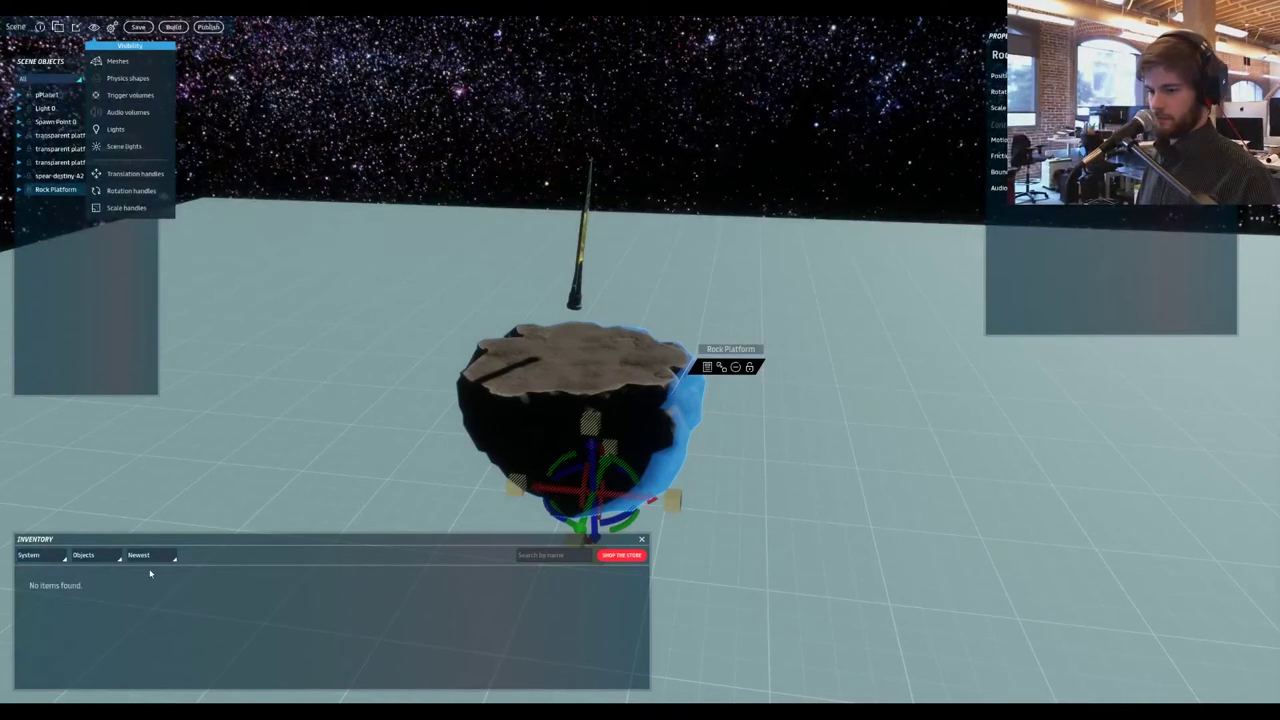
left_click(98, 555)
left_click(88, 572)
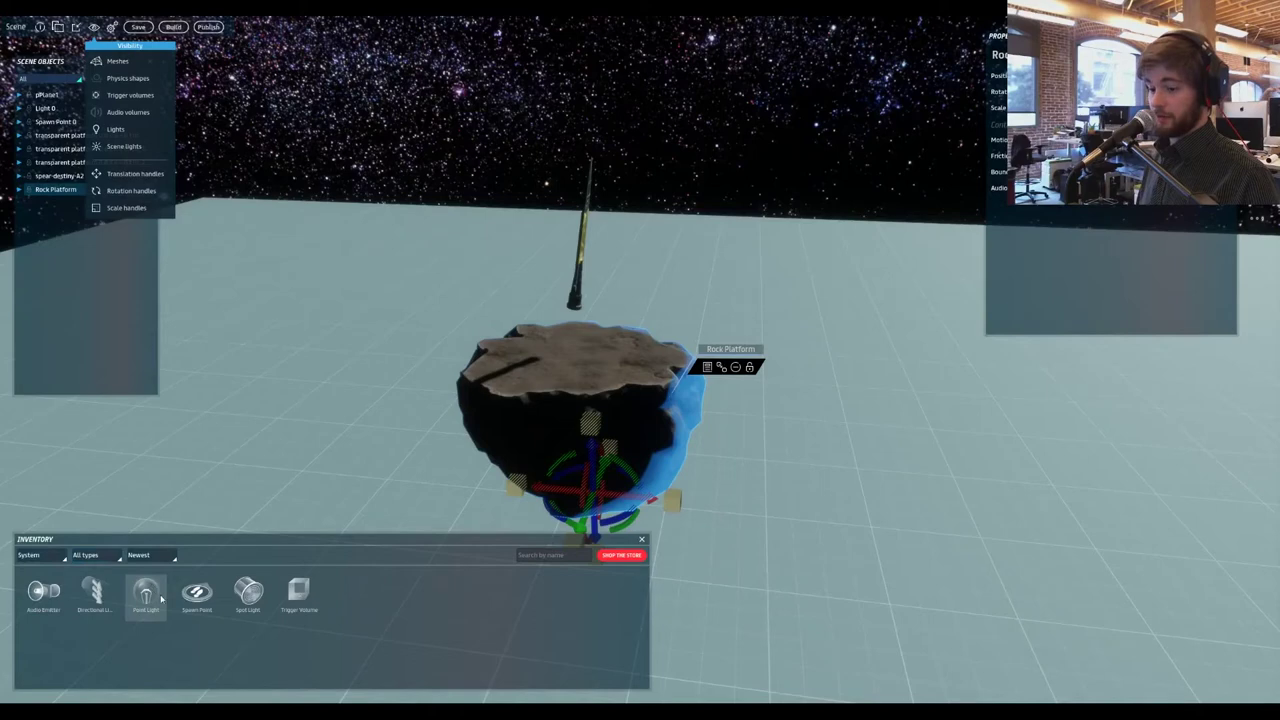
- Place a Point Light on the Rock Platform, set two of its position coordinates to 0 and raise it to the spear's base
left_click_drag(140, 602, 577, 374)
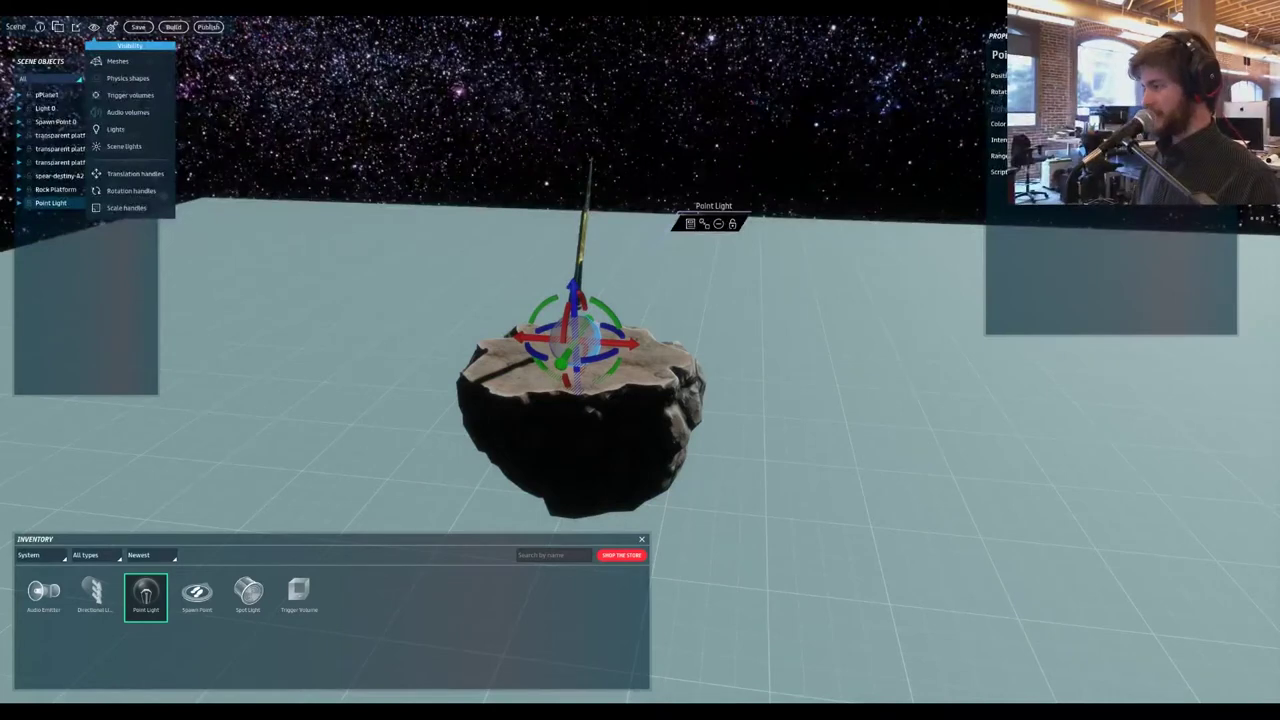
key("Tab")
type("0")
key("Tab")
type("0")
key("Return")
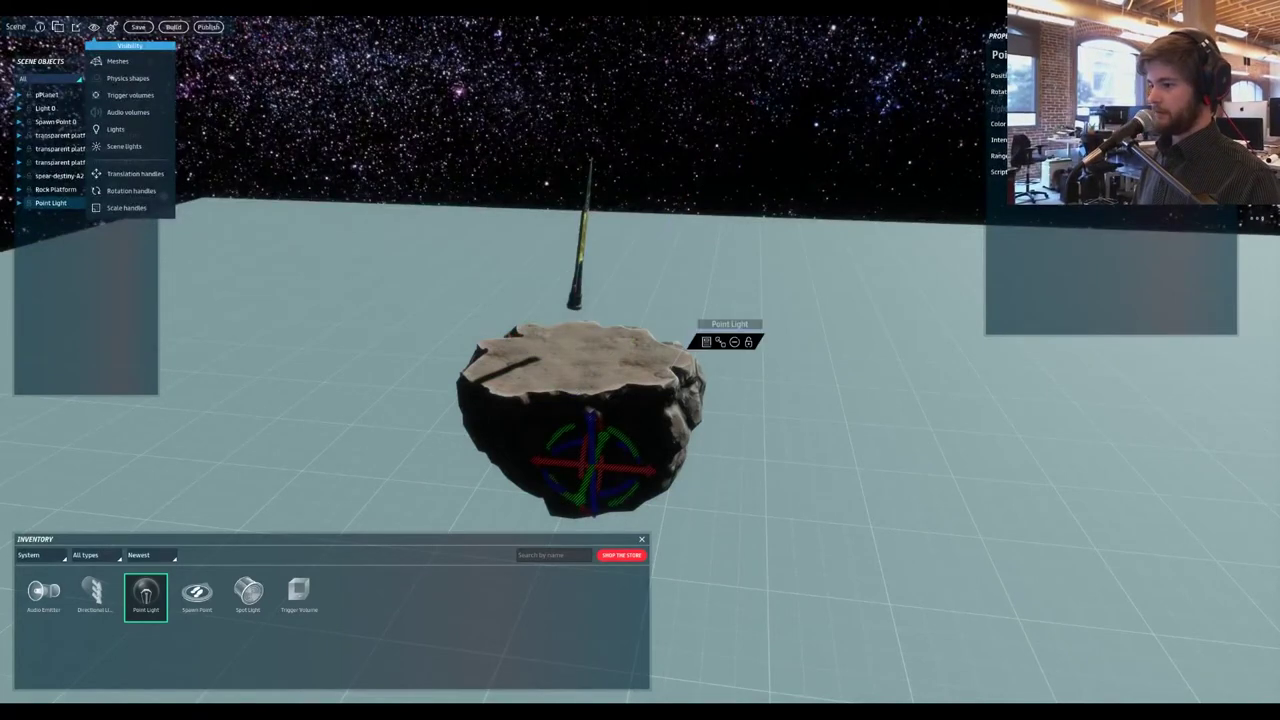
left_click_drag(581, 428, 574, 288)
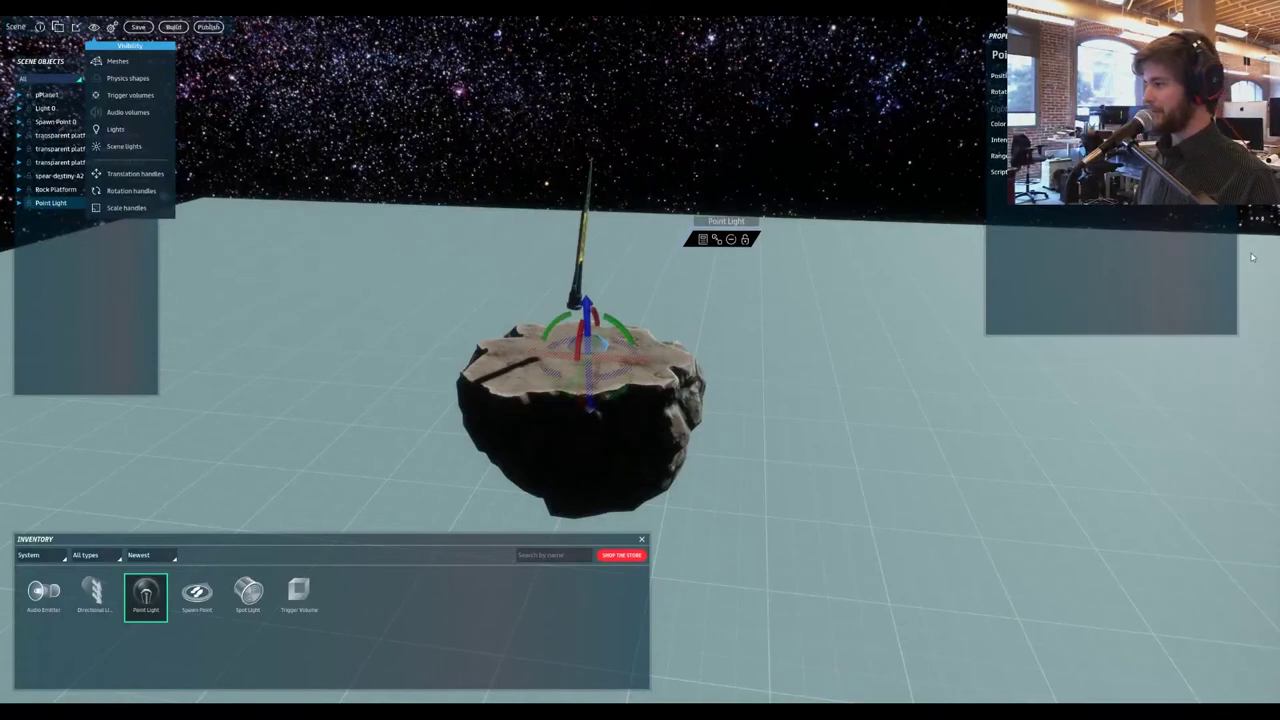
- Change the Point Light's color to a bright teal green and accept it
left_click(1130, 124)
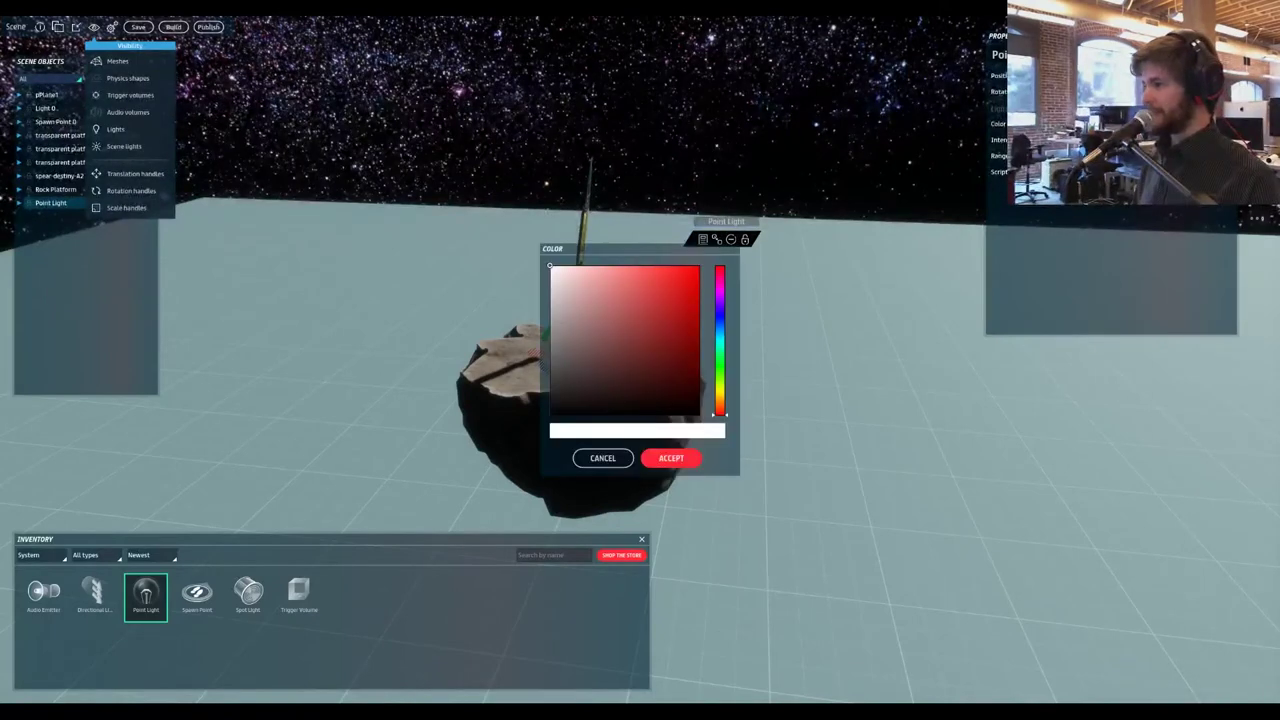
left_click(725, 350)
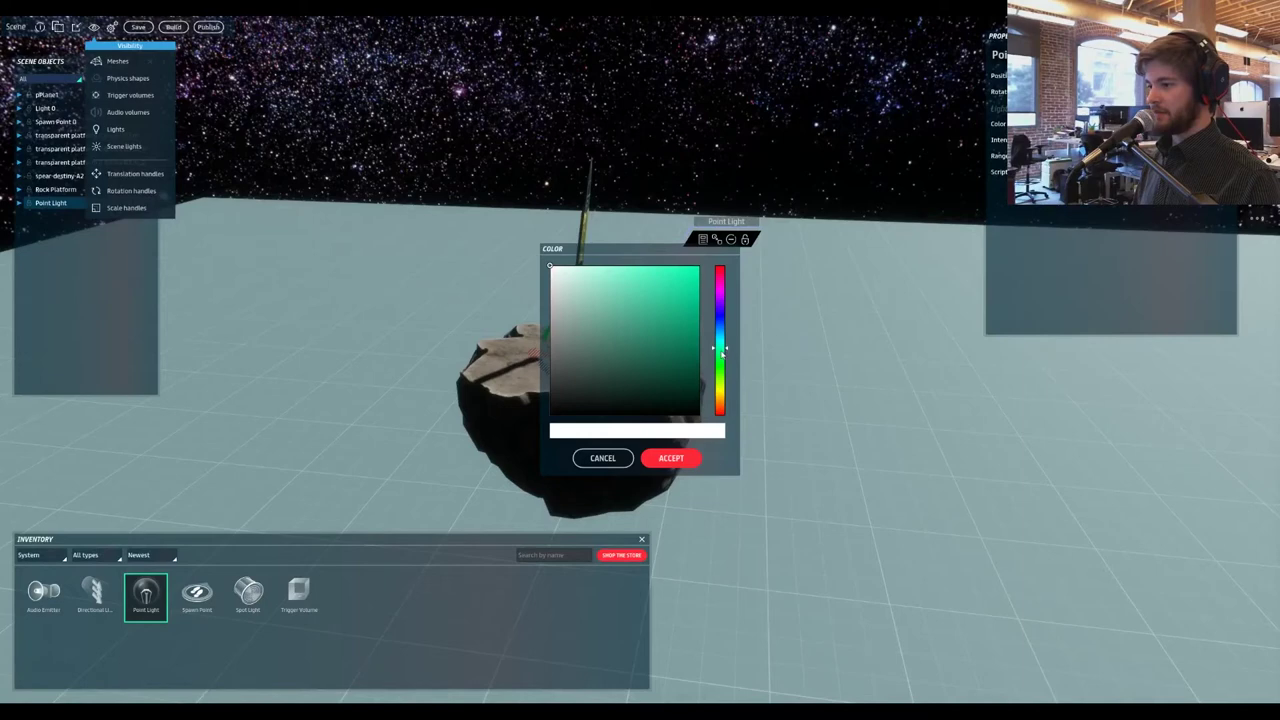
left_click(662, 291)
left_click(658, 305)
left_click(657, 460)
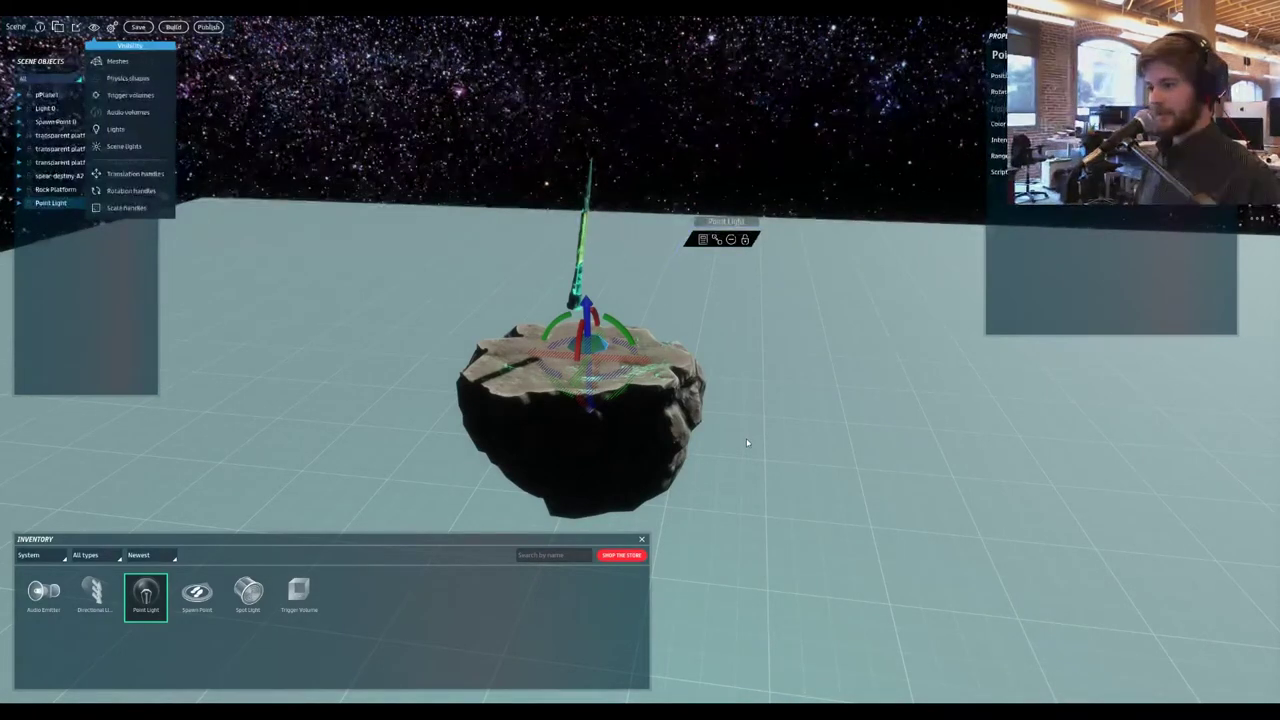
- Show the physics shapes so the transparent bridge platforms can be seen in the scene
left_click(737, 356)
right_click_drag(736, 353, 420, 362)
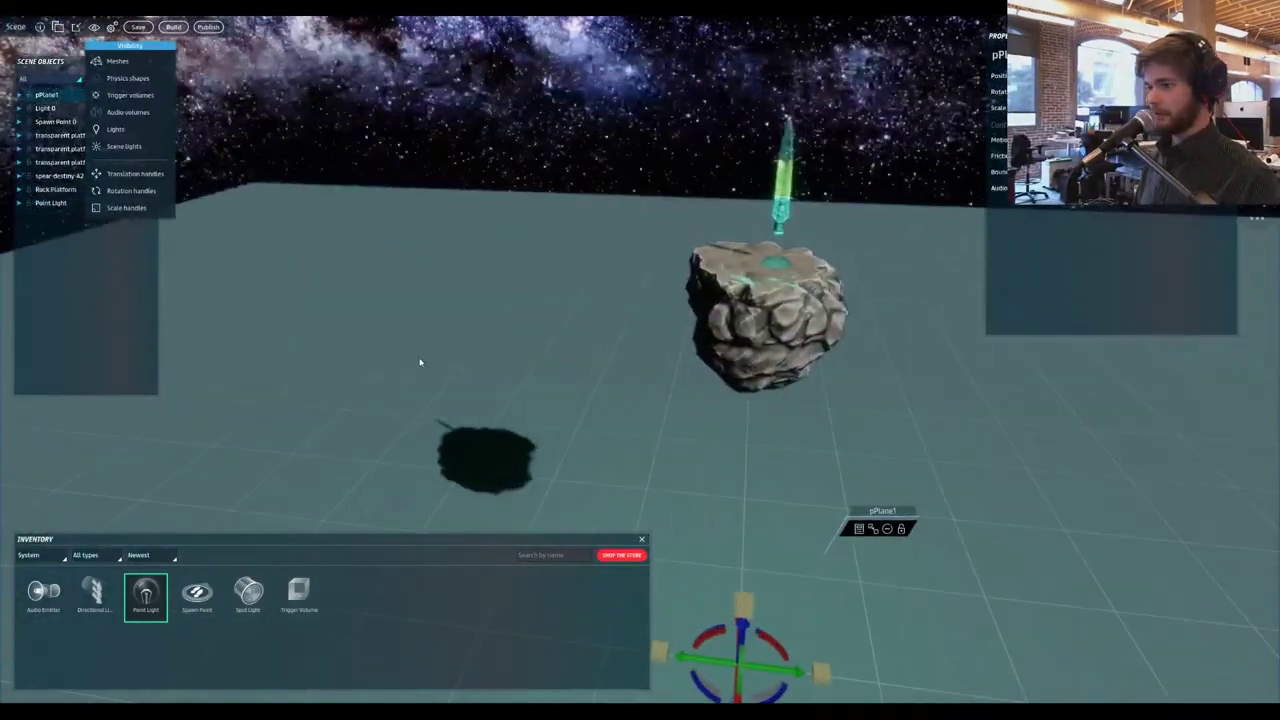
key("d")
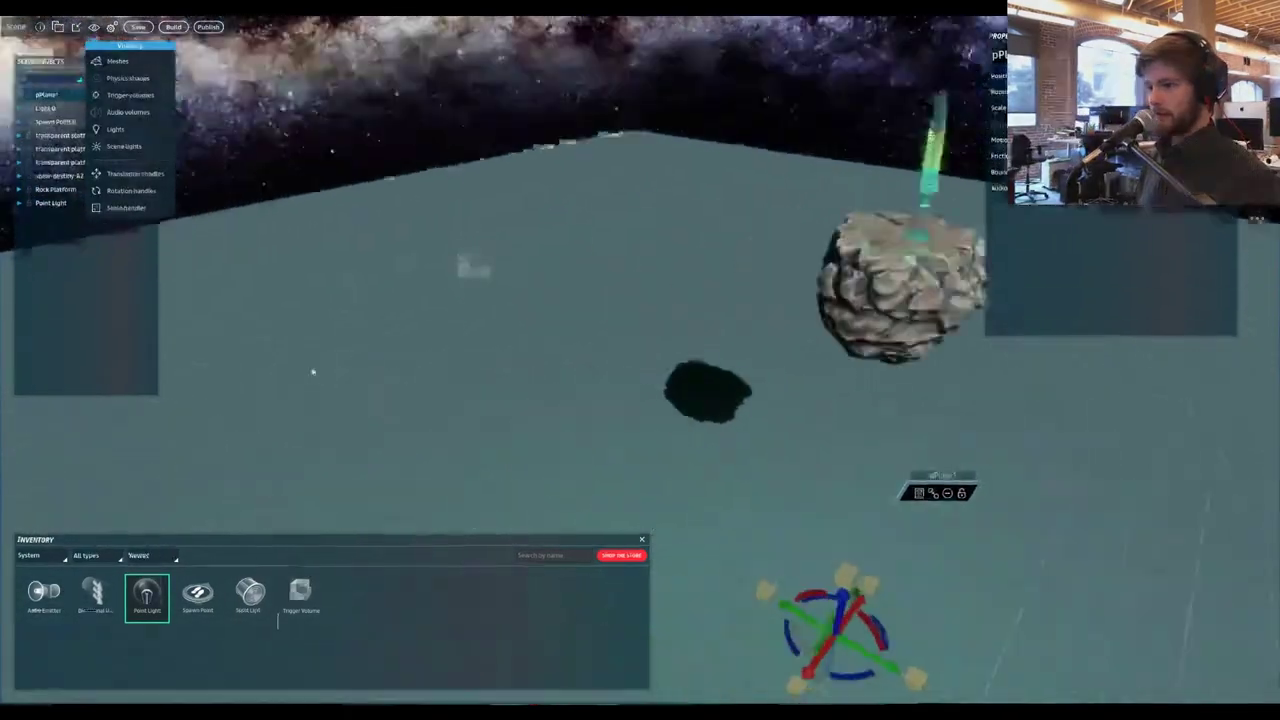
right_click_drag(930, 329, 614, 383)
key("w")
key("s")
left_click(600, 308)
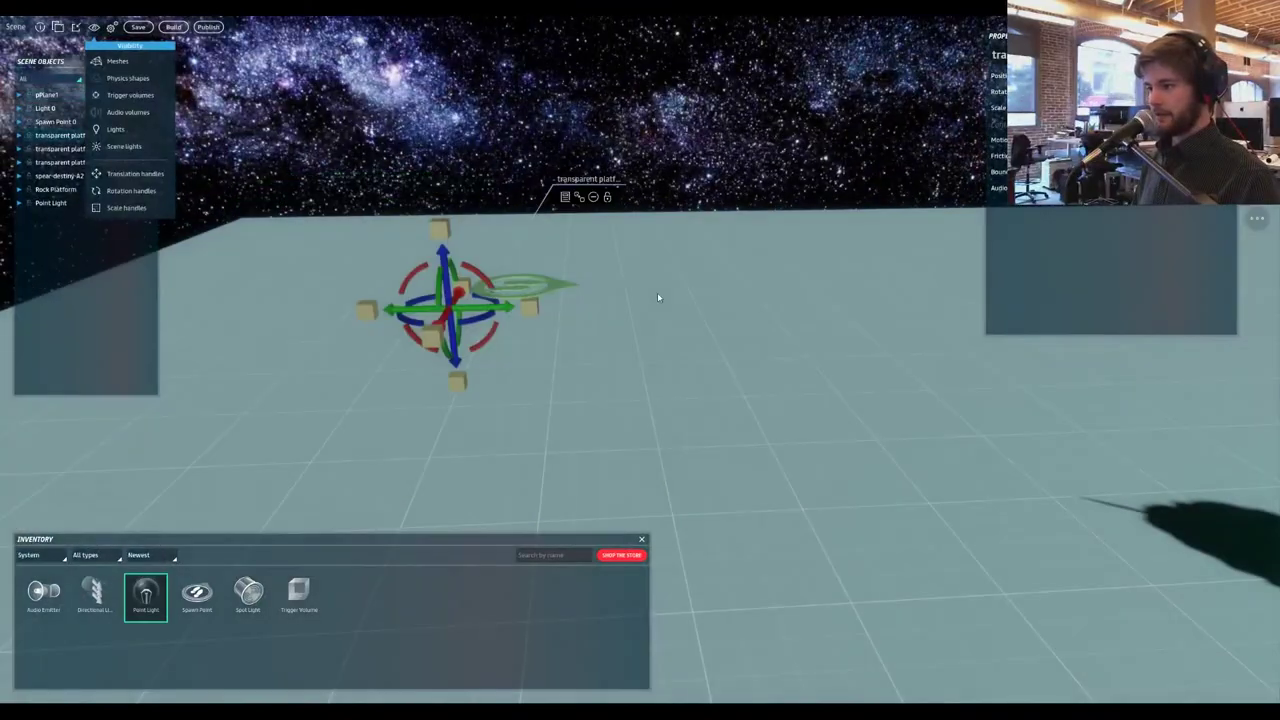
left_click(100, 82)
- Duplicate the bridge's farthest transparent platform, turn the copy at a right angle and move it to the bridge's far end
right_click_drag(330, 150, 741, 287)
key("a")
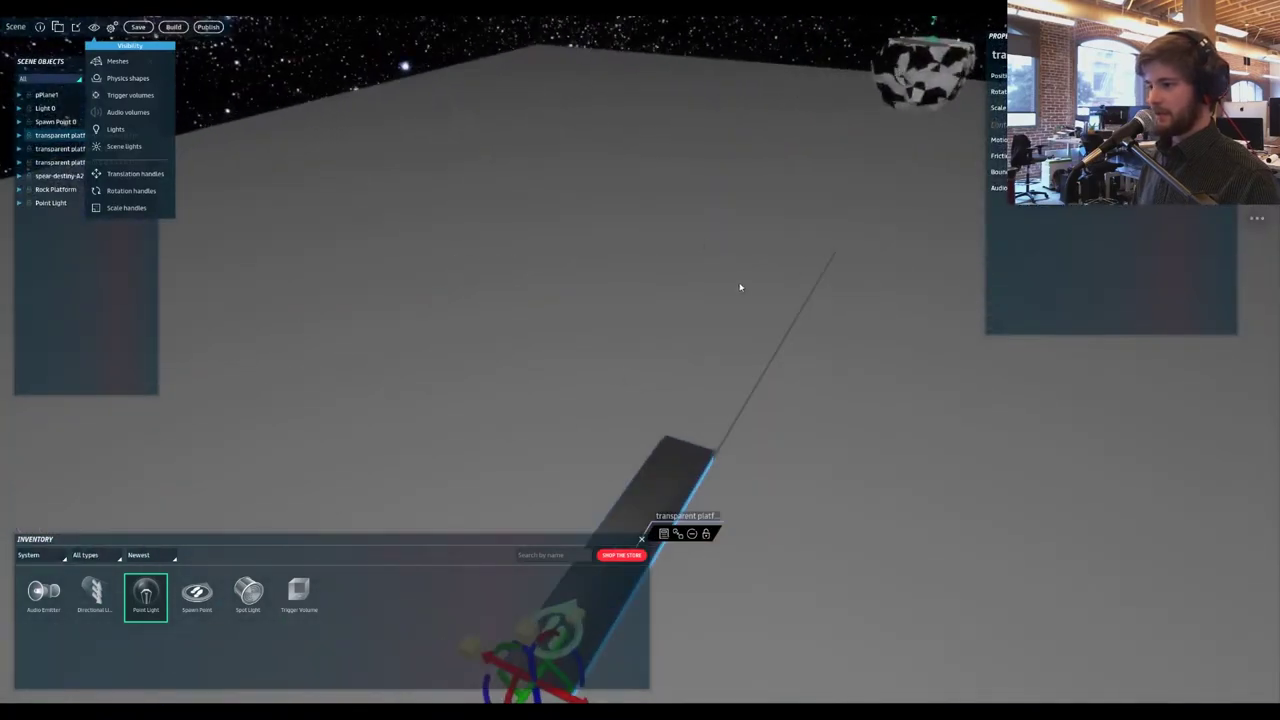
mouse_move(740, 287)
left_mouse_down()
mouse_move(883, 294)
mouse_move(734, 301)
left_mouse_up()
left_click(645, 290)
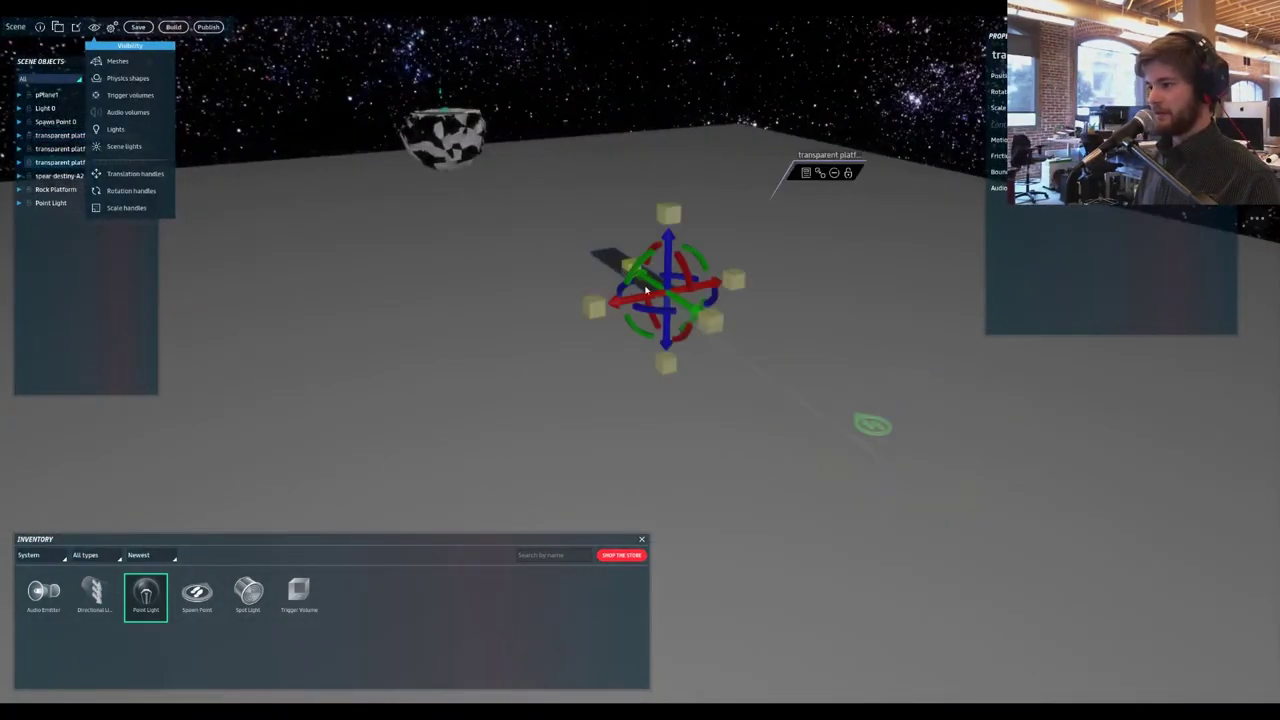
scroll(676, 315, "up", 3)
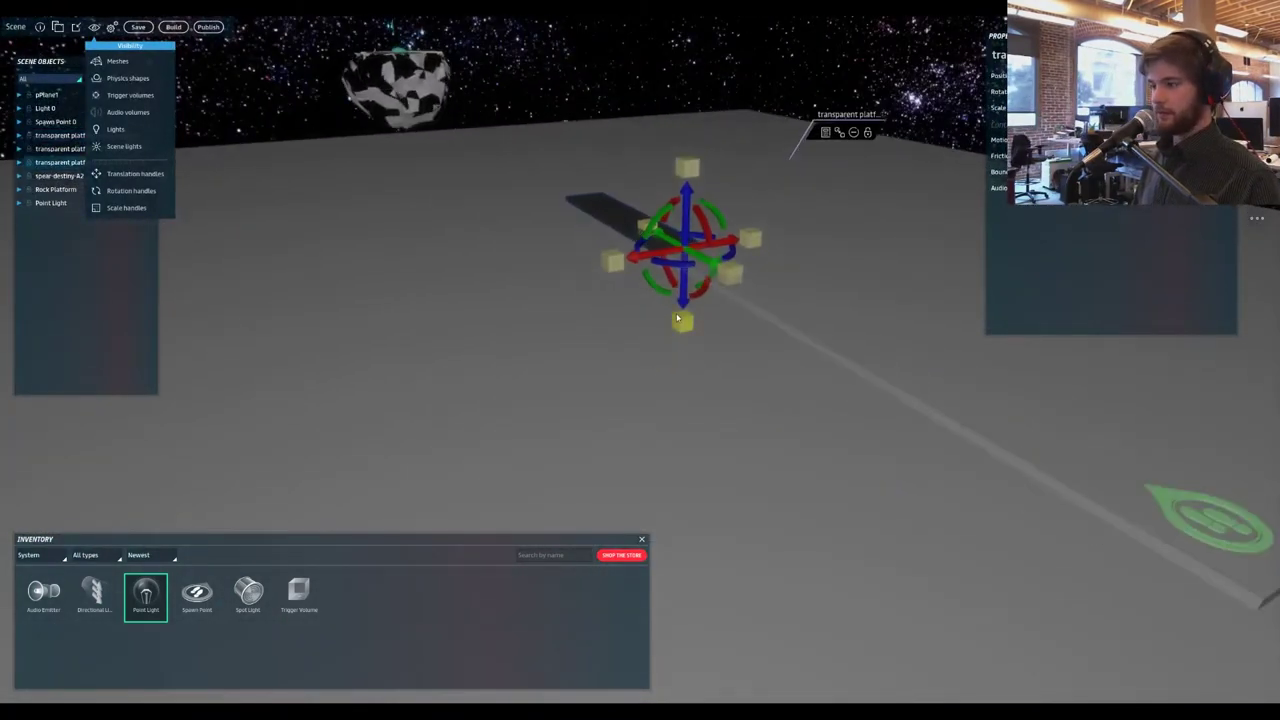
key("ctrl+d")
left_click_drag(551, 241, 660, 206)
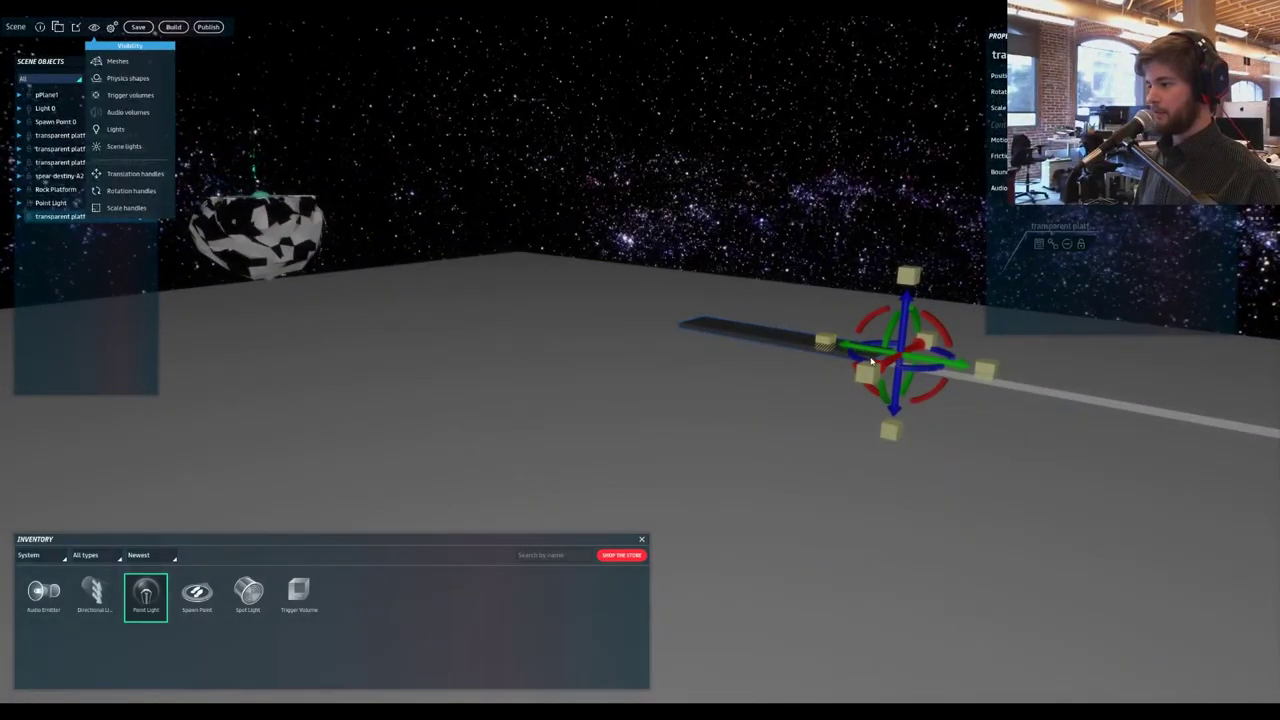
left_click_drag(871, 362, 968, 362)
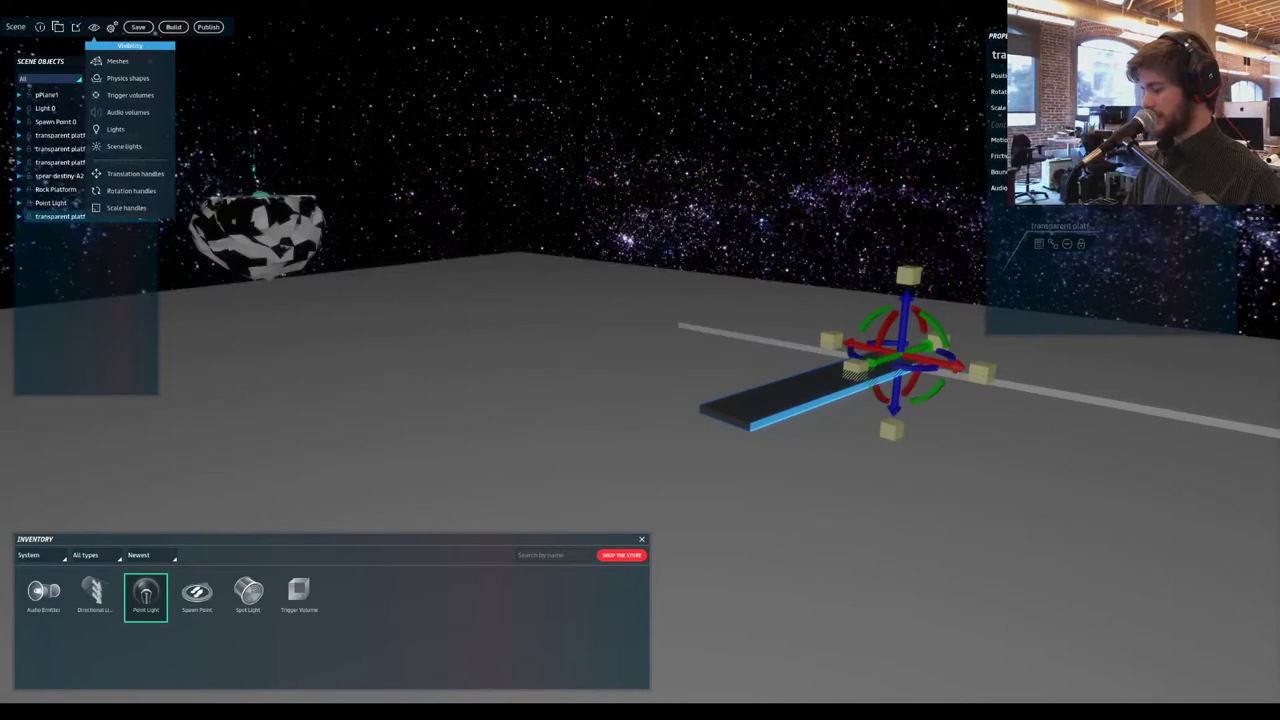
left_click_drag(849, 345, 631, 286)
- Save and build the scene, and visit the built experience
left_click(138, 29)
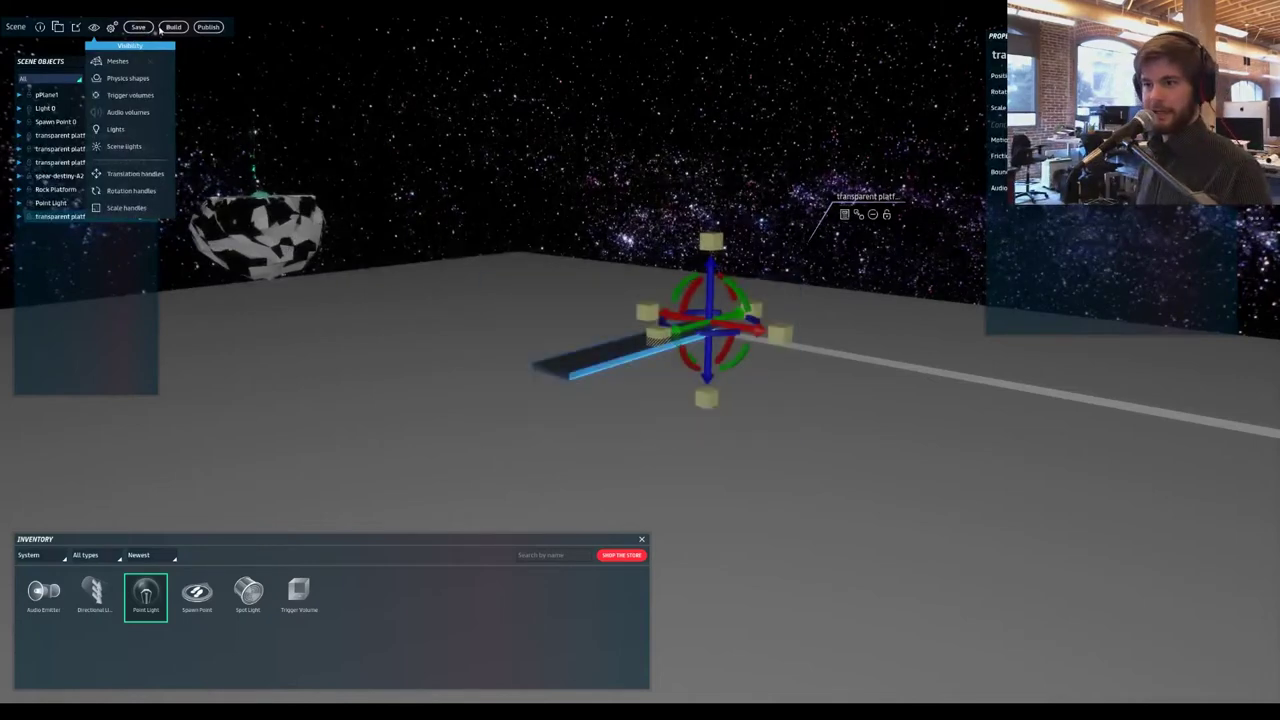
left_click(172, 28)
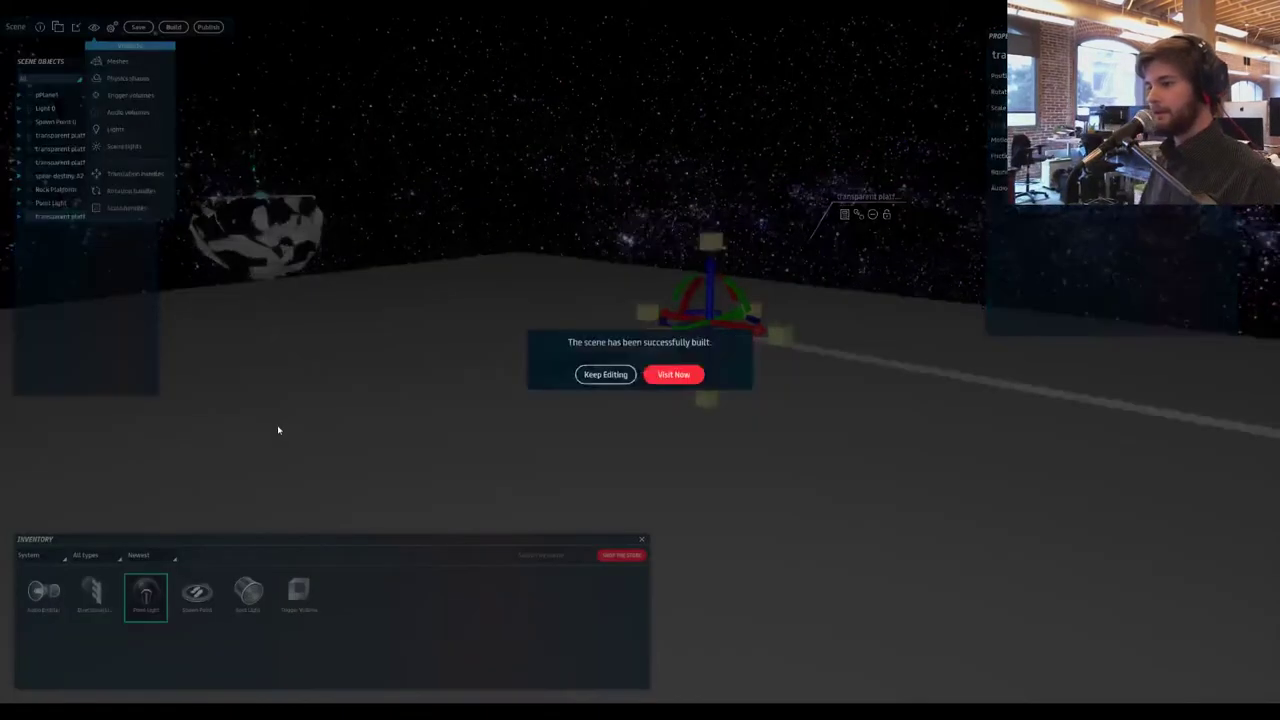
left_click(686, 377)
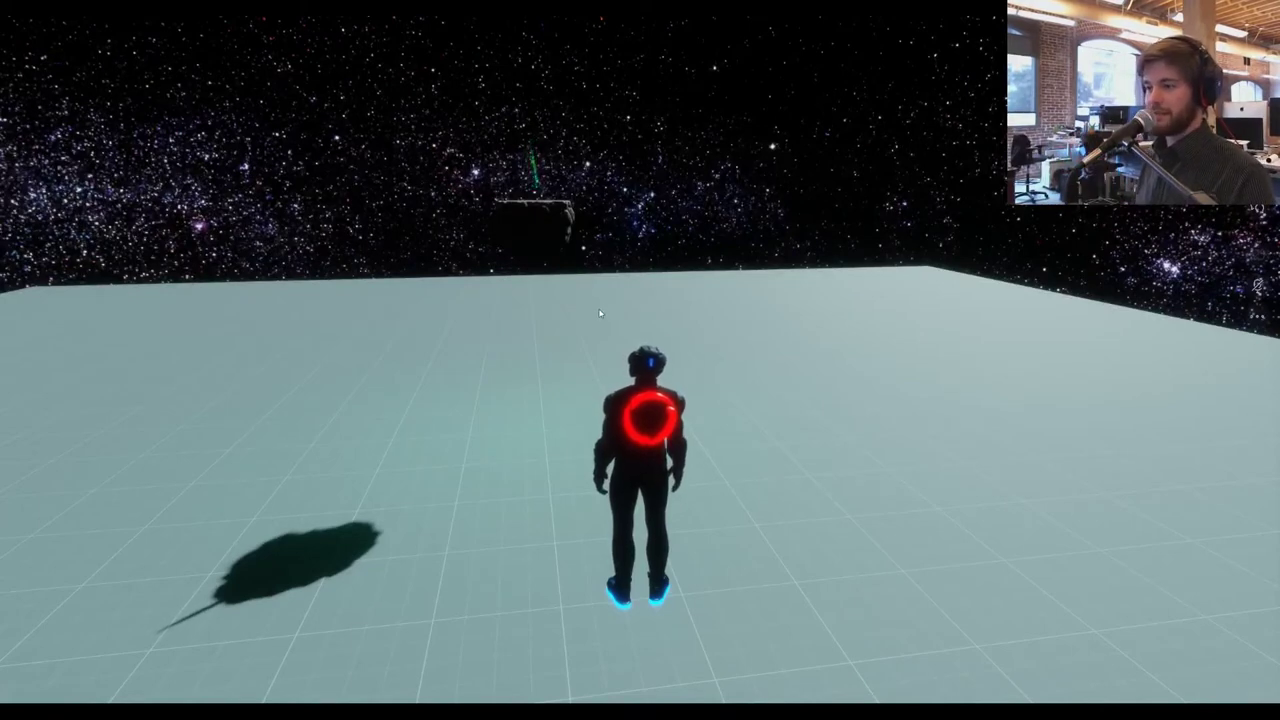
- Test the invisible bridge by walking the avatar from the spawn point toward the lit spear and looking around
left_click_drag(600, 311, 590, 307)
key("w")
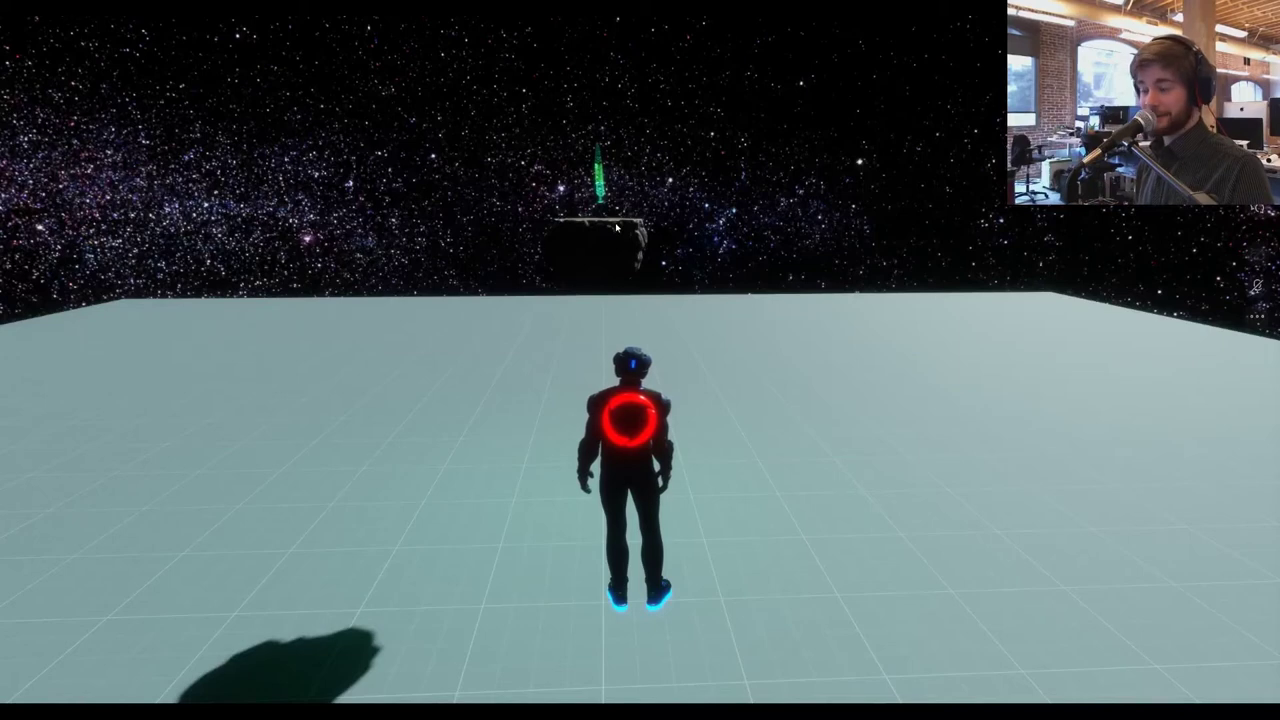
key("w")
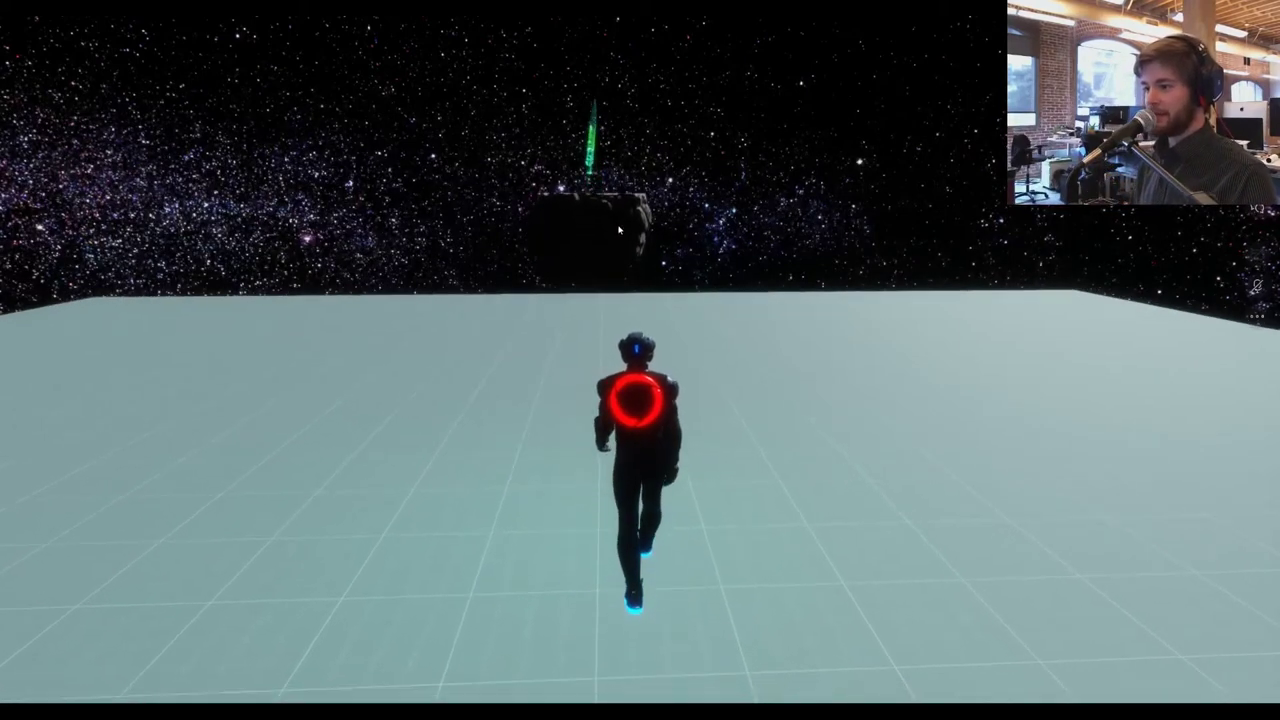
left_click_drag(618, 230, 140, 155)
left_click_drag(515, 160, 577, 298)
key("w")
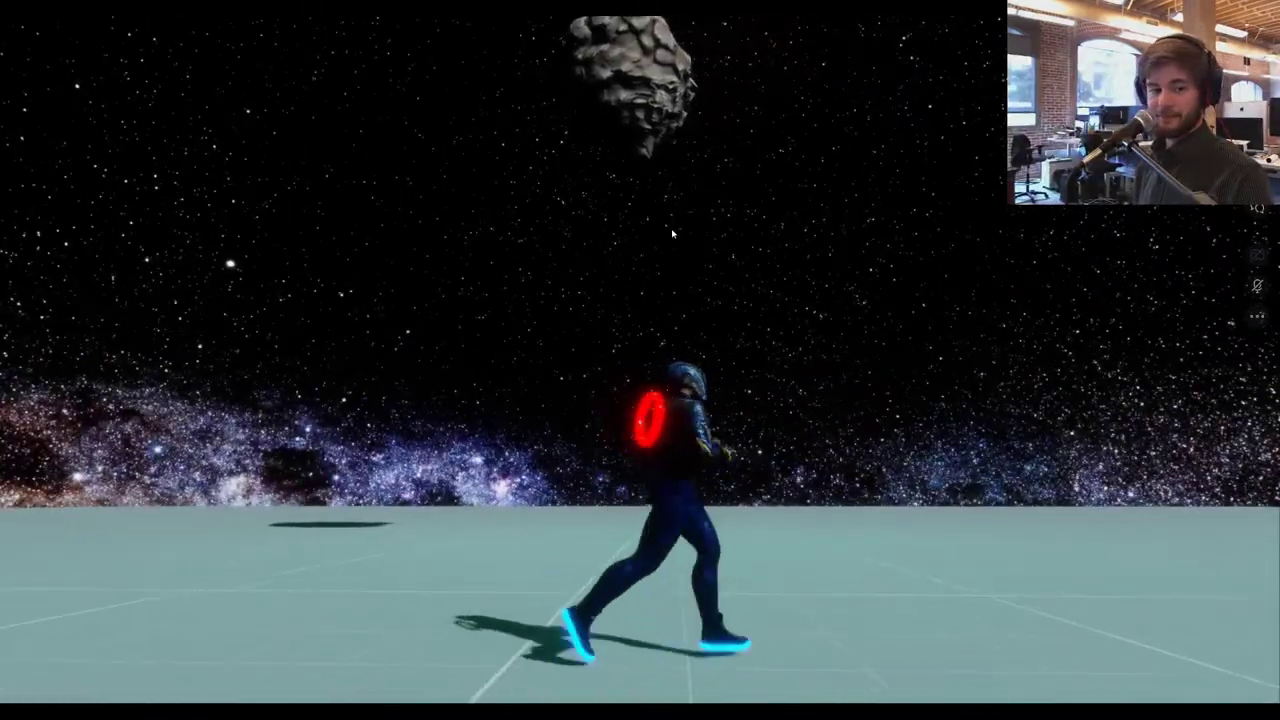
key("w")
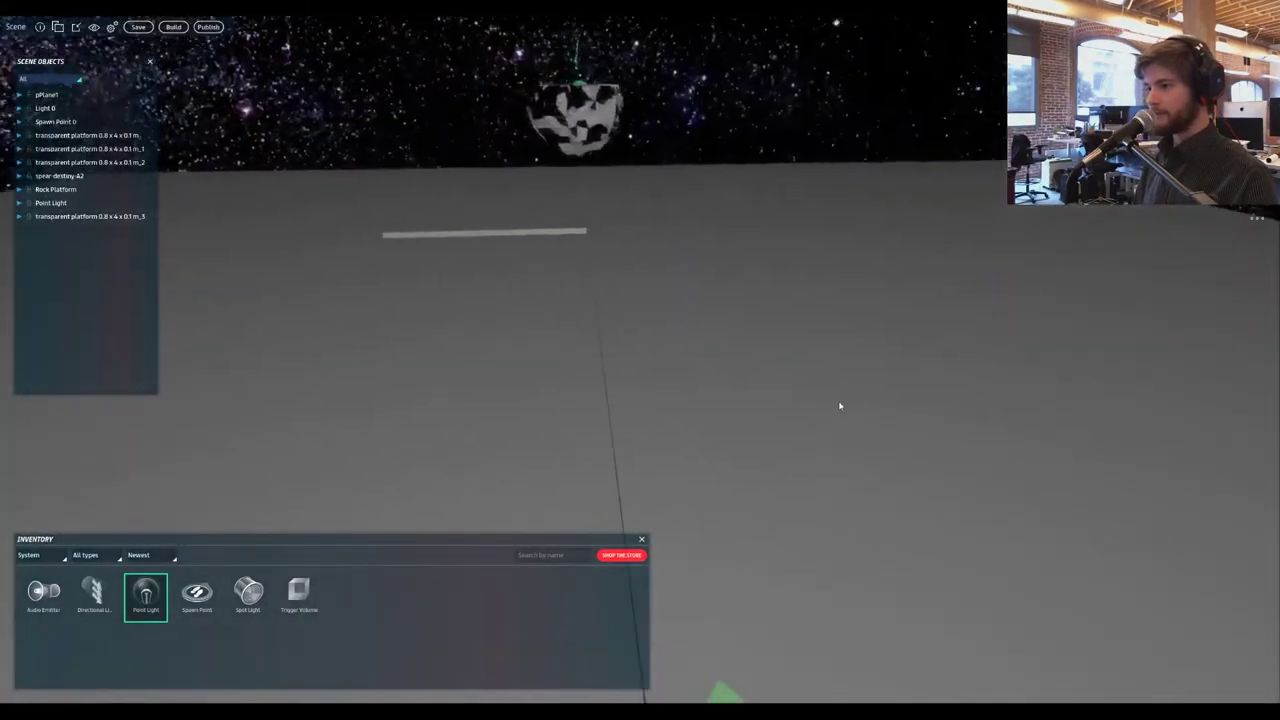
- Hide the physics shapes in the scene editor after viewing the whole bridge path
right_click_drag(998, 425, 702, 290)
key("d")
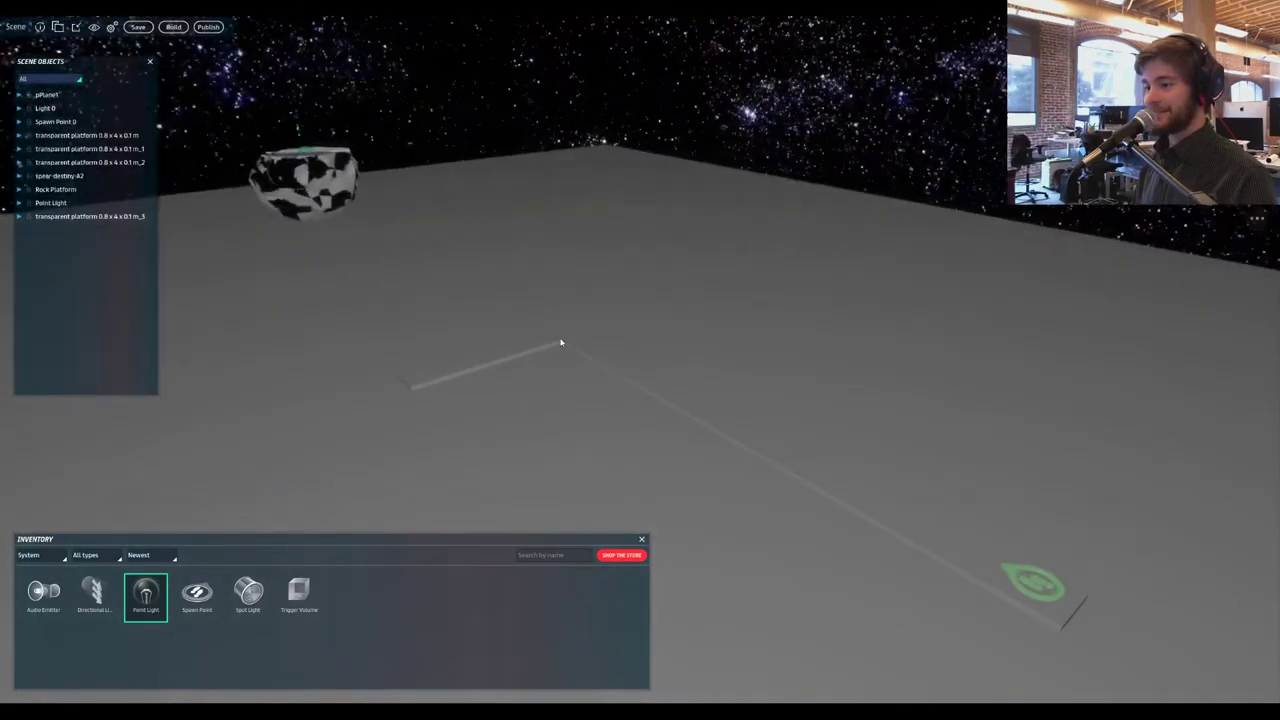
key("d")
right_click_drag(1055, 328, 962, 387)
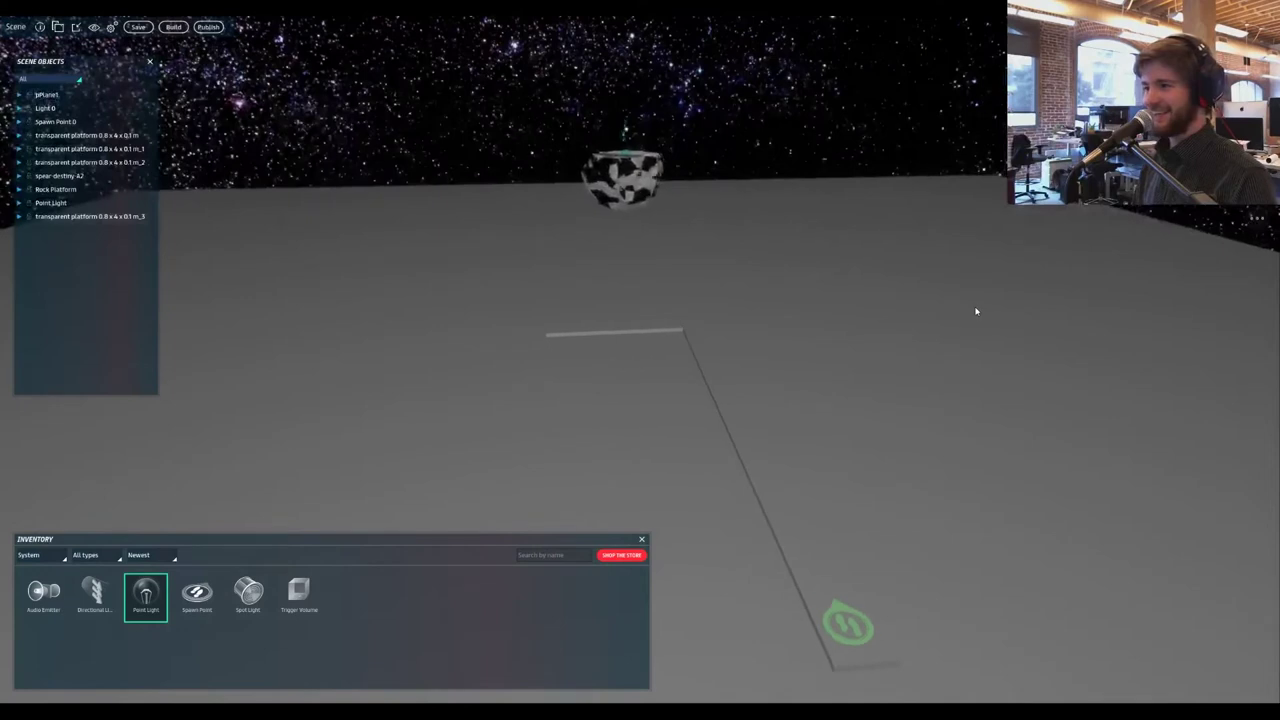
key("a")
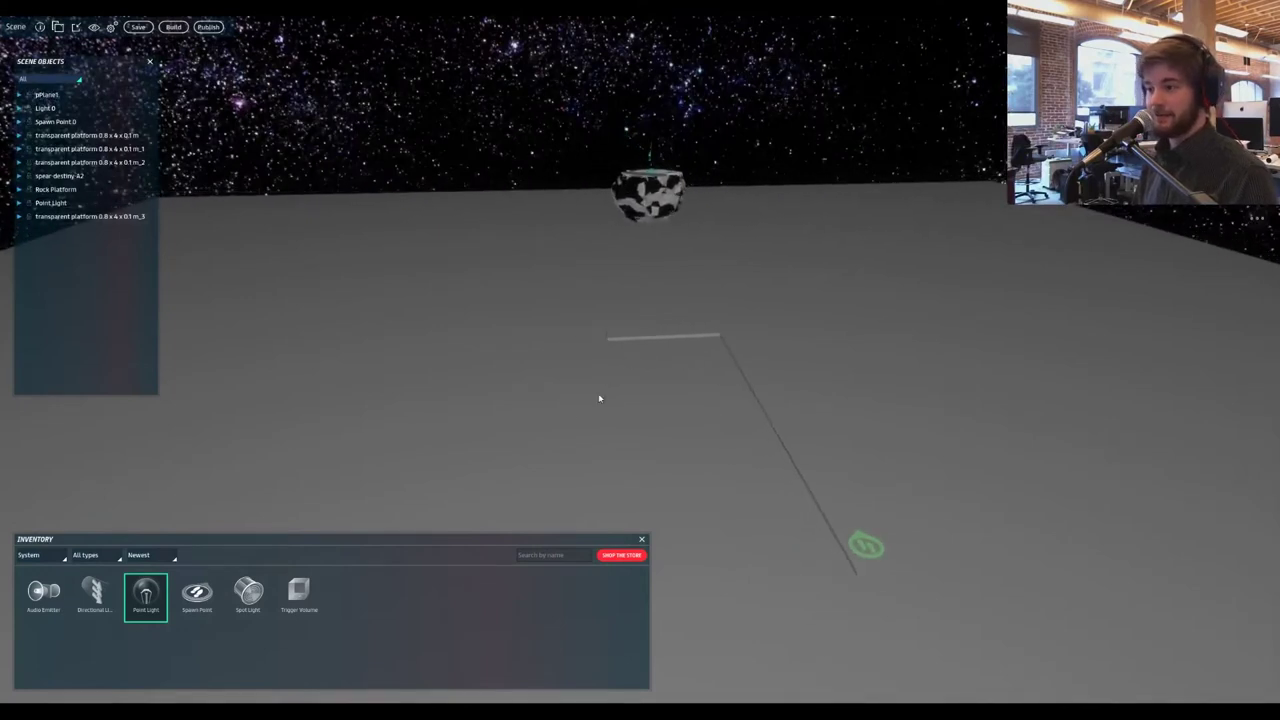
left_click(94, 27)
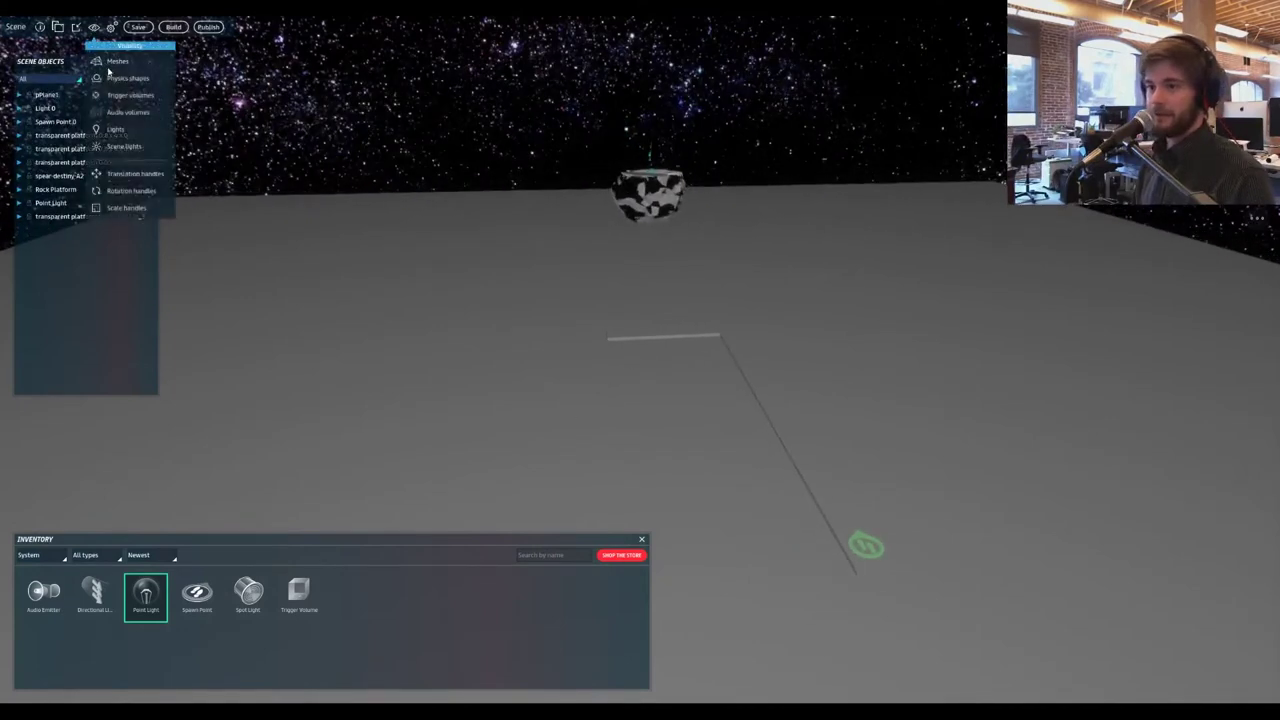
left_click(102, 79)
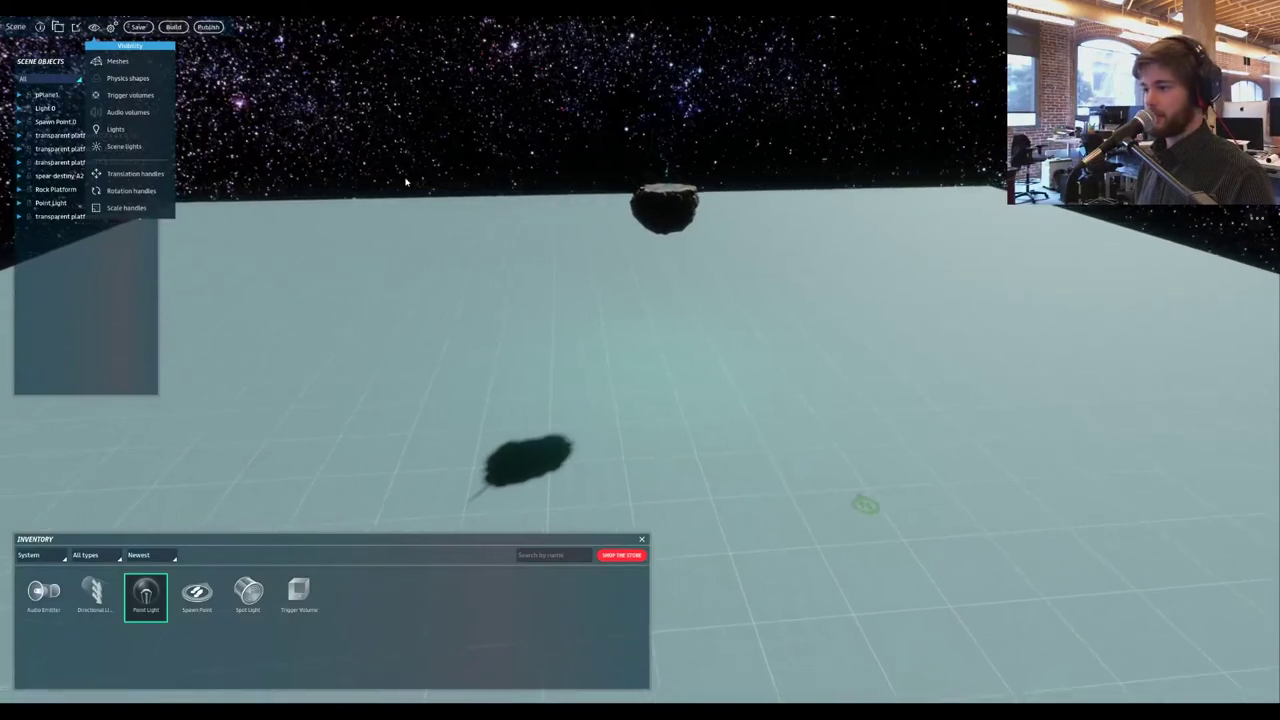
- Place a Trigger Volume from the System inventory on the middle of the ground plane
key("a")
key("s")
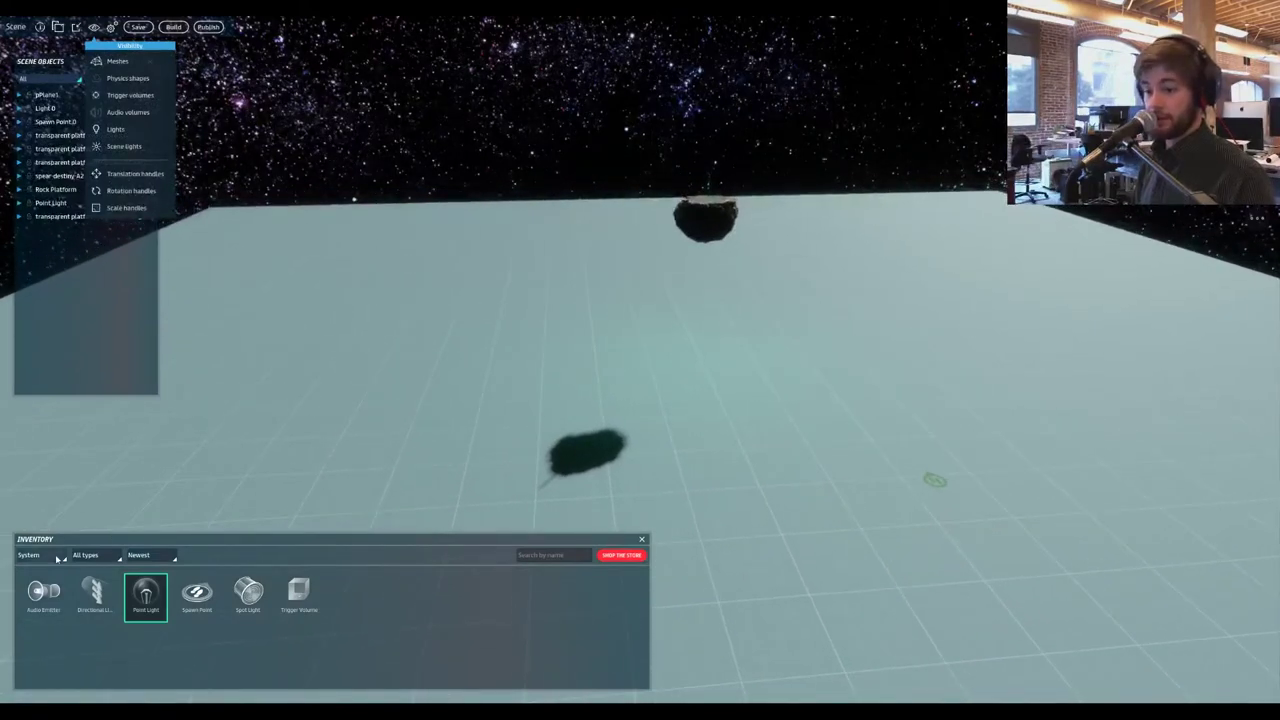
left_click_drag(299, 592, 532, 388)
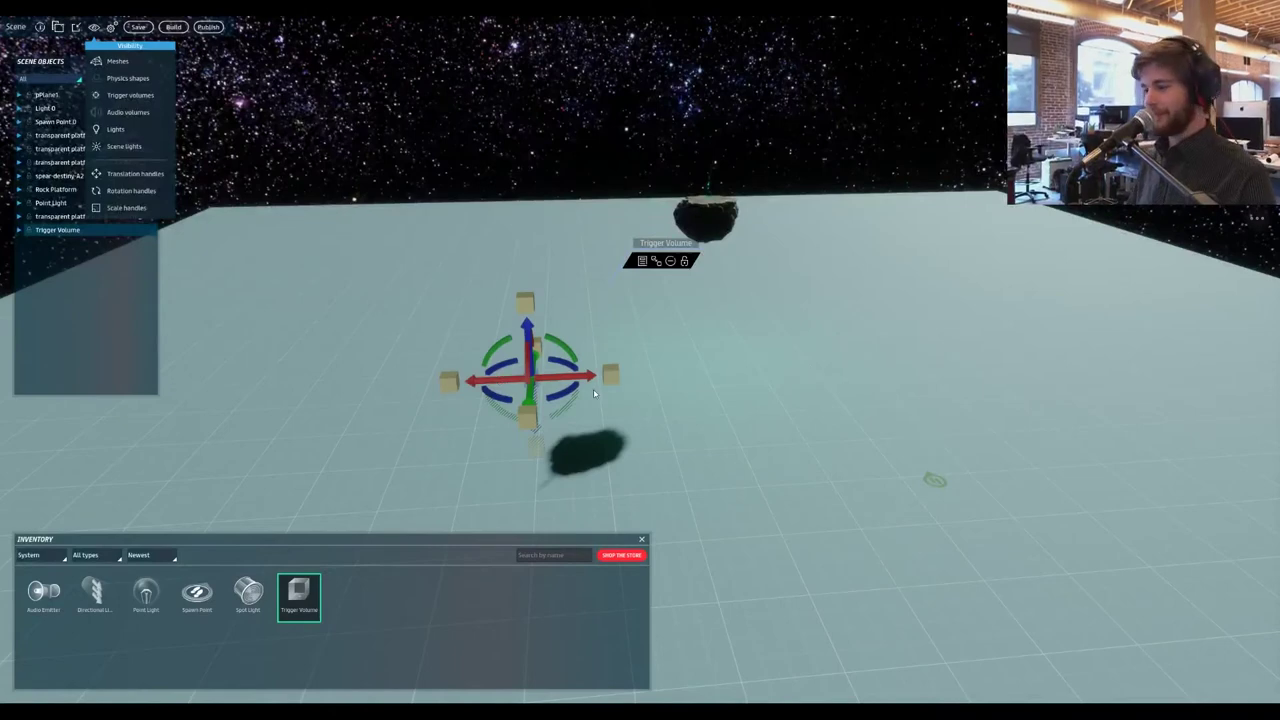
- Open the Trigger Volume's properties and enlarge it until it extends beyond the whole ground plane
key("s")
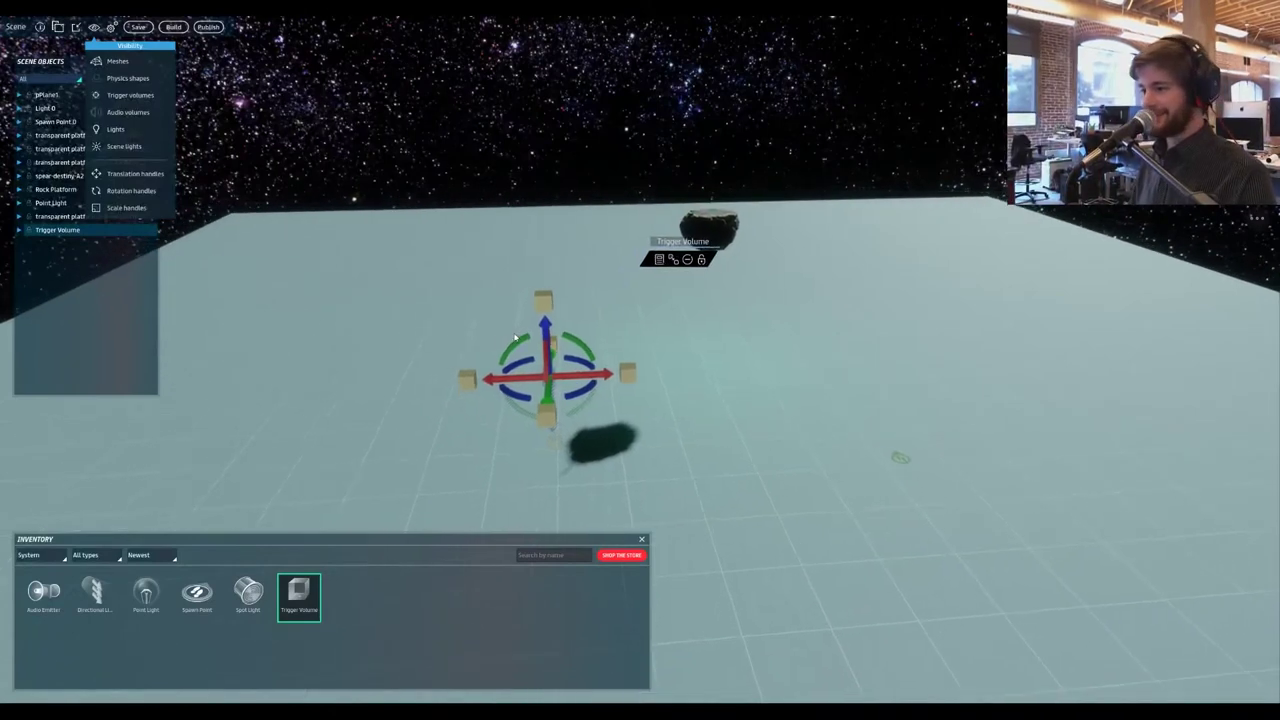
right_click_drag(595, 393, 573, 311)
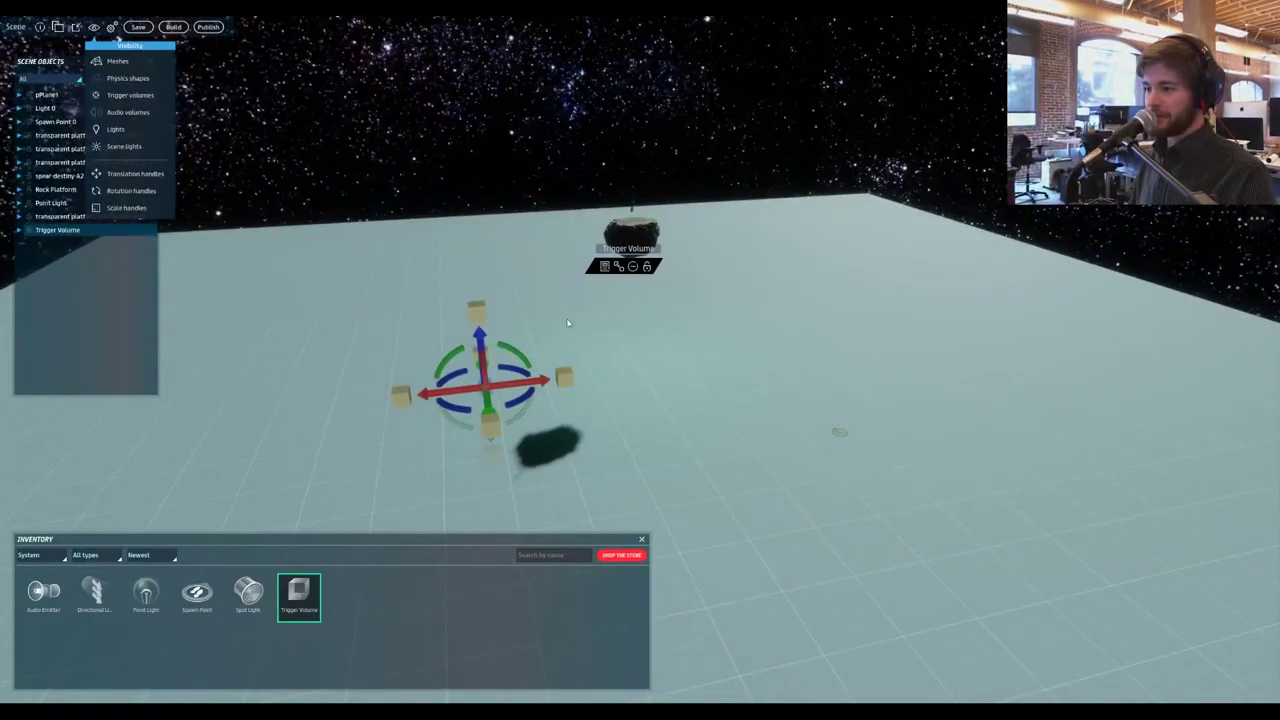
left_click(605, 270)
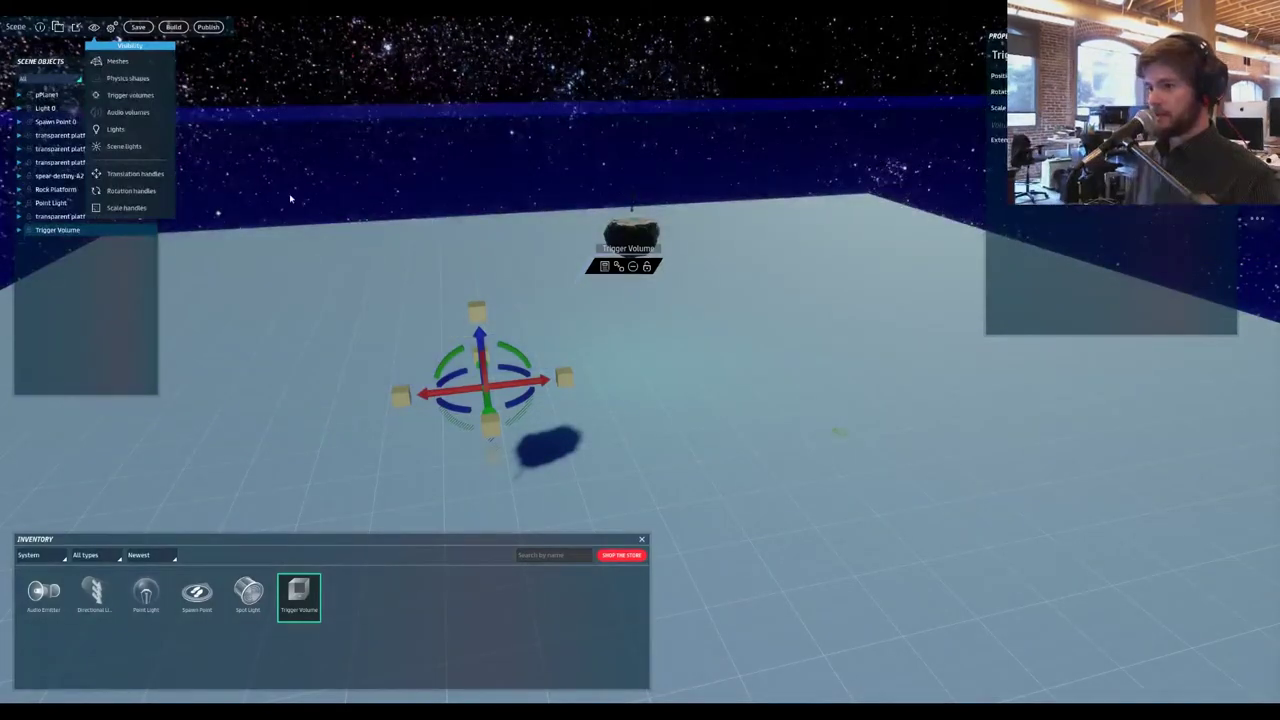
right_click_drag(800, 242, 896, 332)
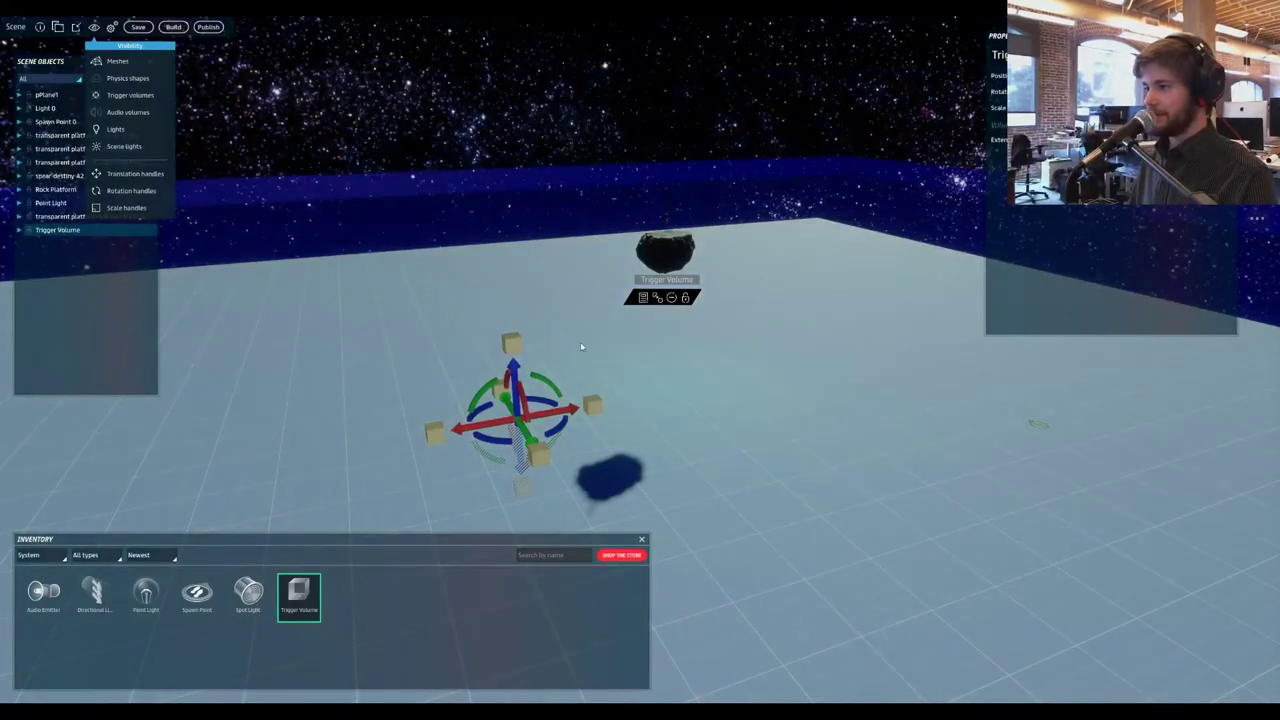
right_click_drag(581, 346, 590, 270)
- Reselect the Trigger Volume and raise it slightly along its vertical axis
left_click(806, 410)
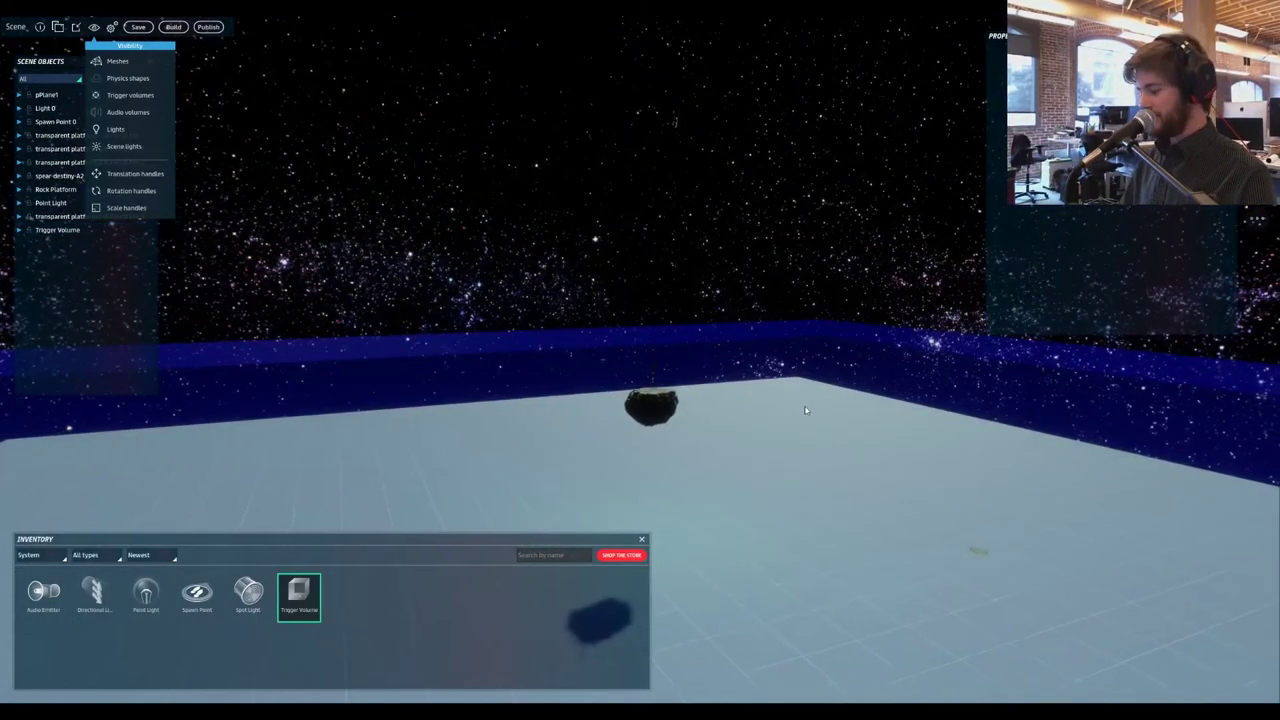
key("s")
key("a")
right_click_drag(806, 410, 793, 470)
key("a")
key("w")
key("s")
left_click(684, 378)
key("w")
key("d")
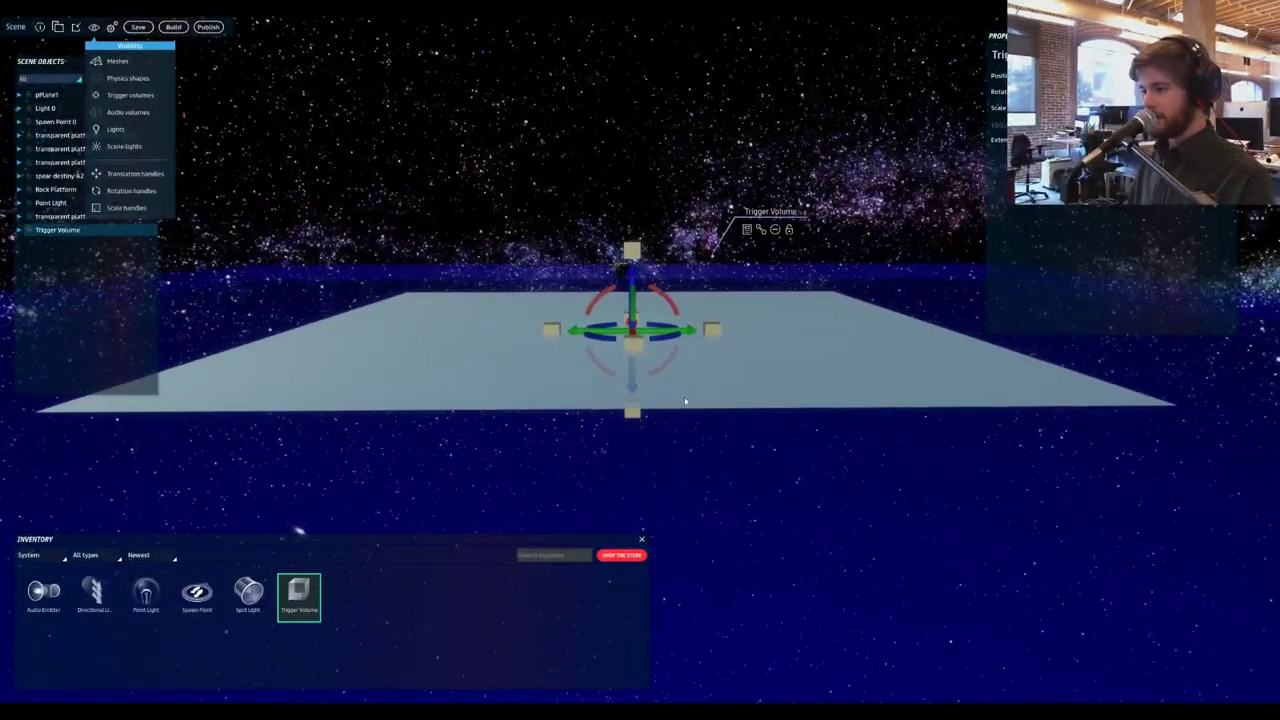
left_click_drag(637, 288, 635, 260)
- Try raising the Trigger Volume well above the ground plane
key("s")
right_click_drag(577, 303, 473, 253)
key("w")
key("d")
key("w")
key("s")
key("w")
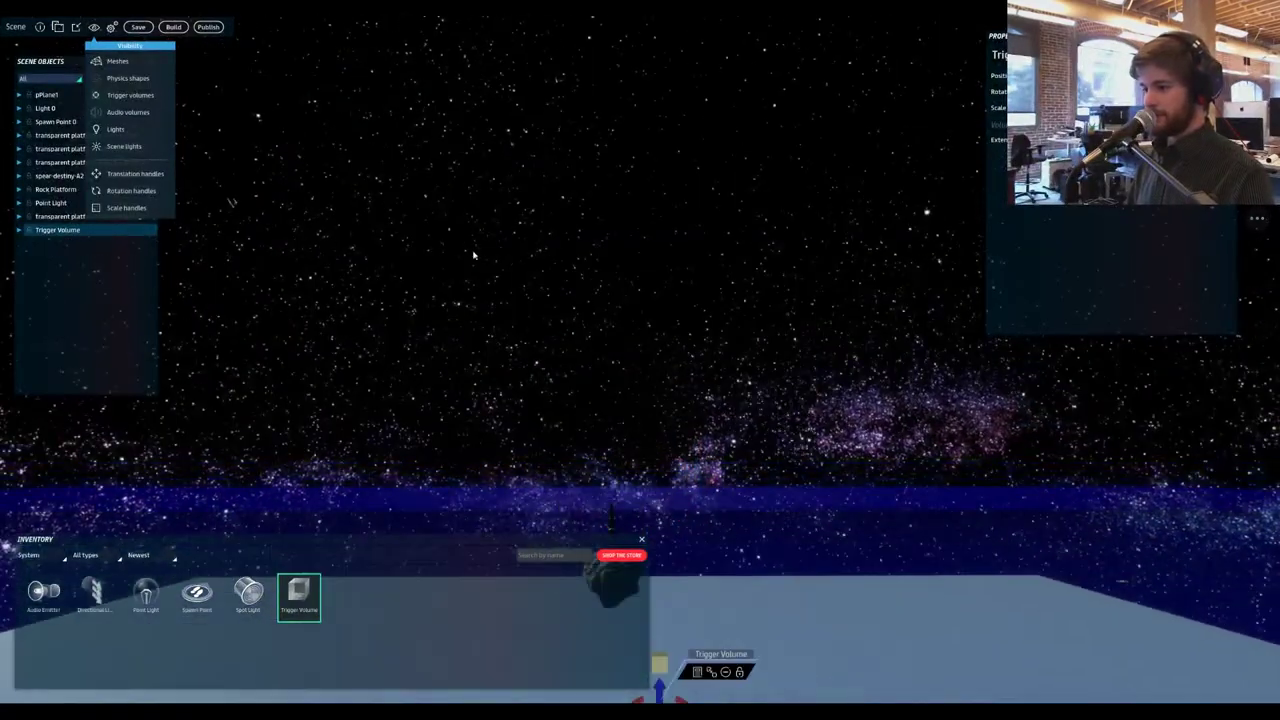
right_click_drag(553, 313, 666, 353)
left_click_drag(648, 422, 629, 335)
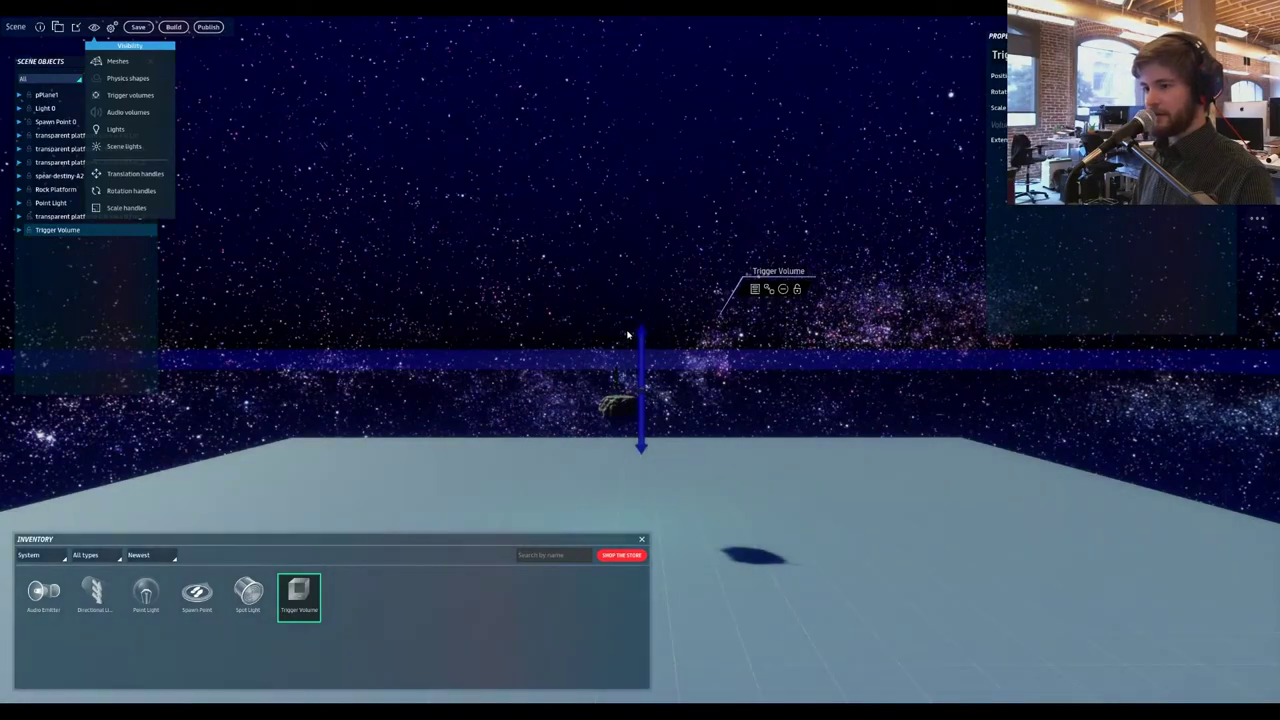
- Lower the Trigger Volume back toward the ground plane, with its center beneath the Rock Platform
right_click_drag(629, 335, 668, 354)
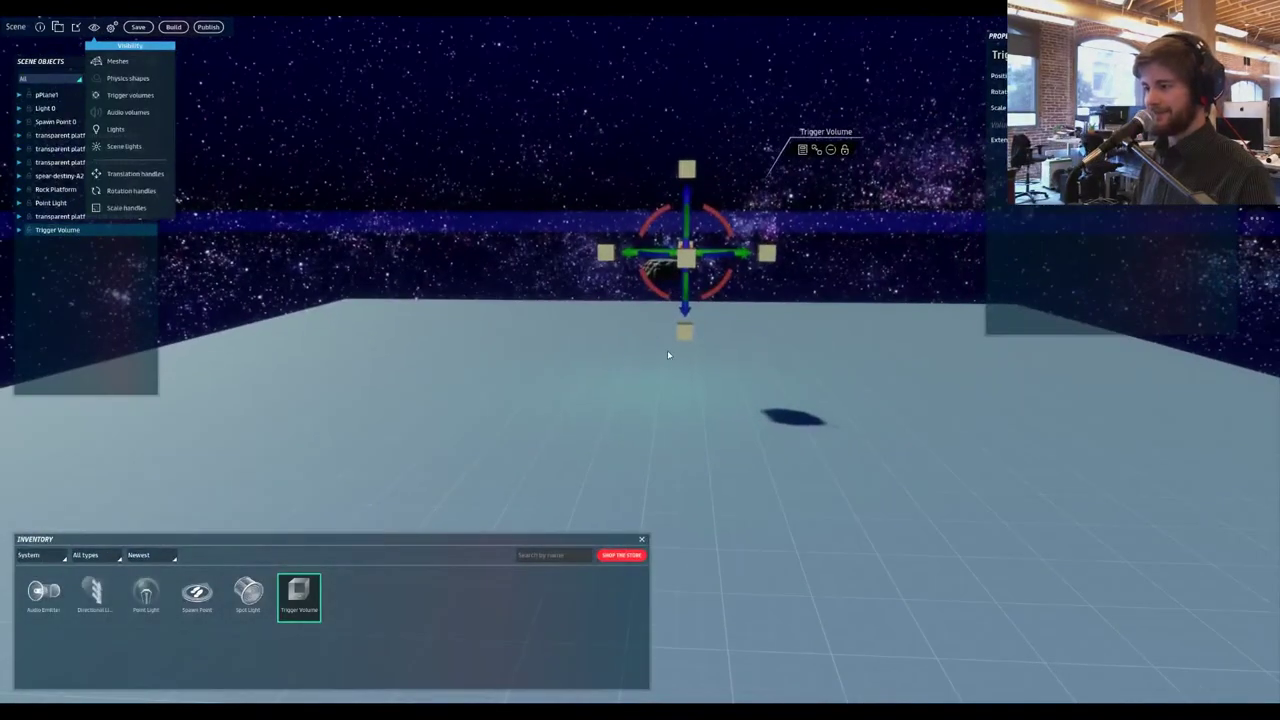
scroll(684, 319, "up", 1)
left_click_drag(682, 304, 691, 403)
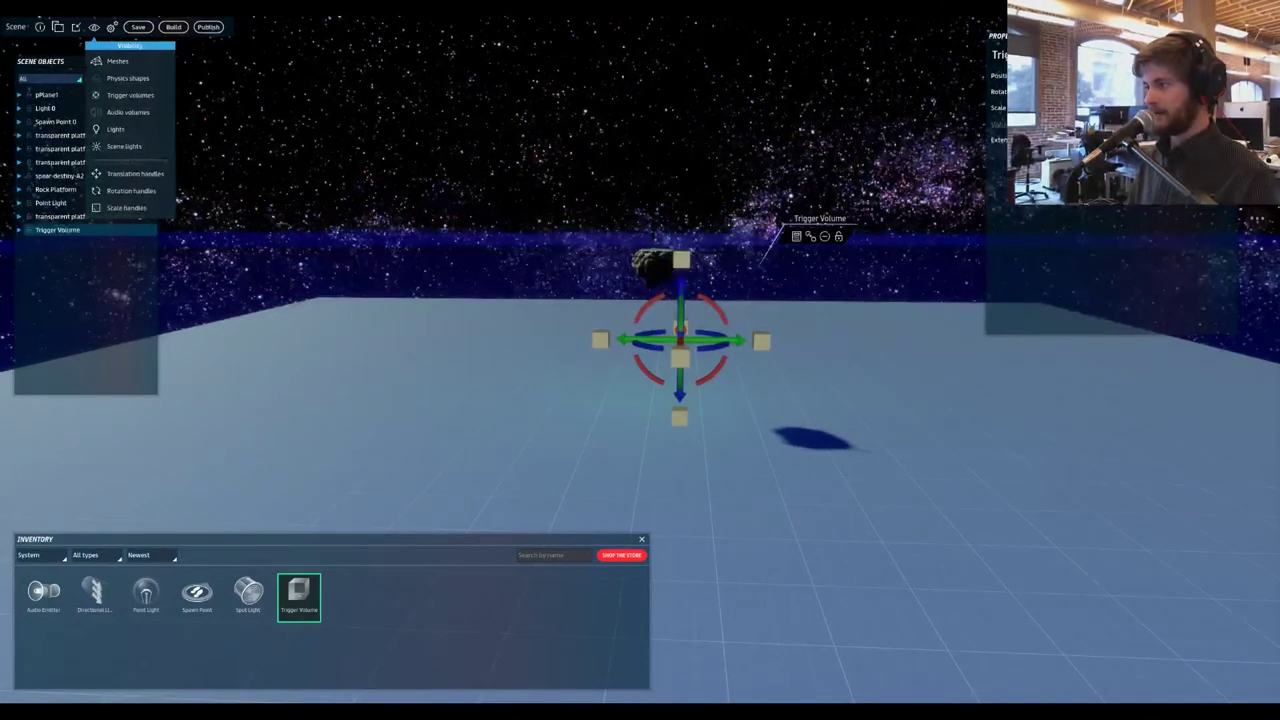
- Reposition the Properties panel beside the scene objects list and clear the stray character from the Trigger Volume's Z extent
left_click_drag(1040, 40, 302, 72)
type("a")
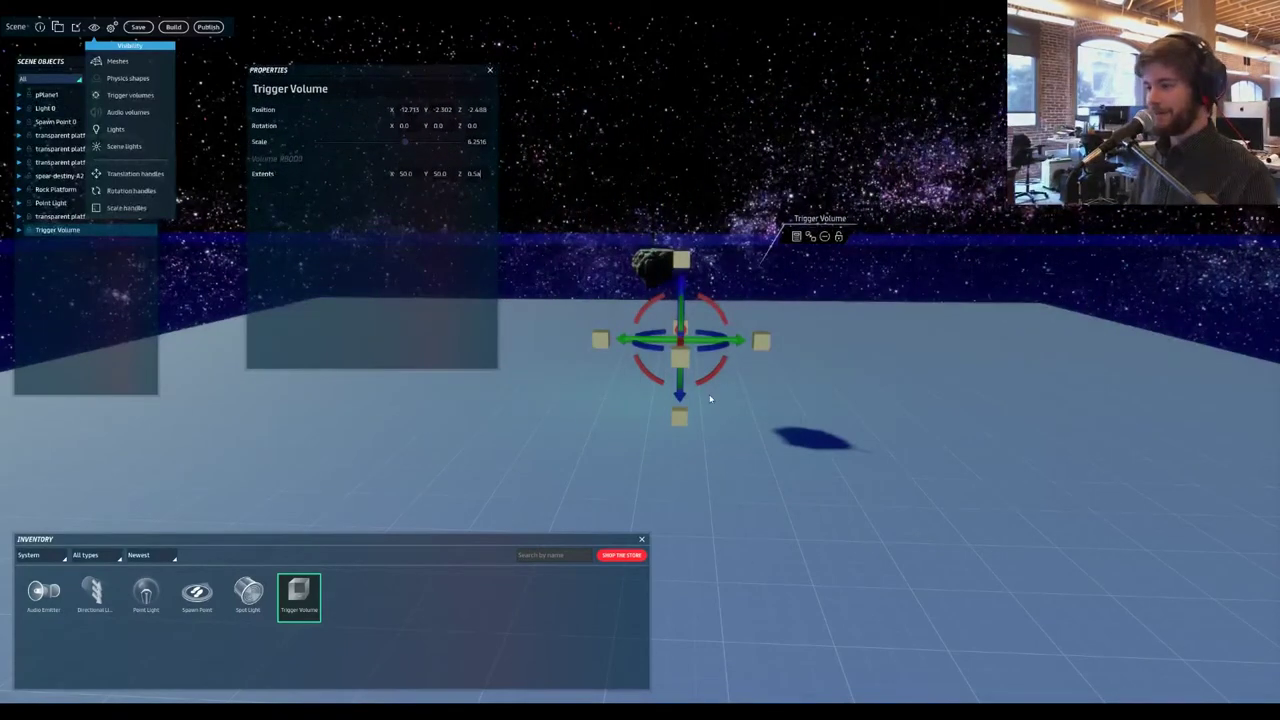
key("BackSpace")
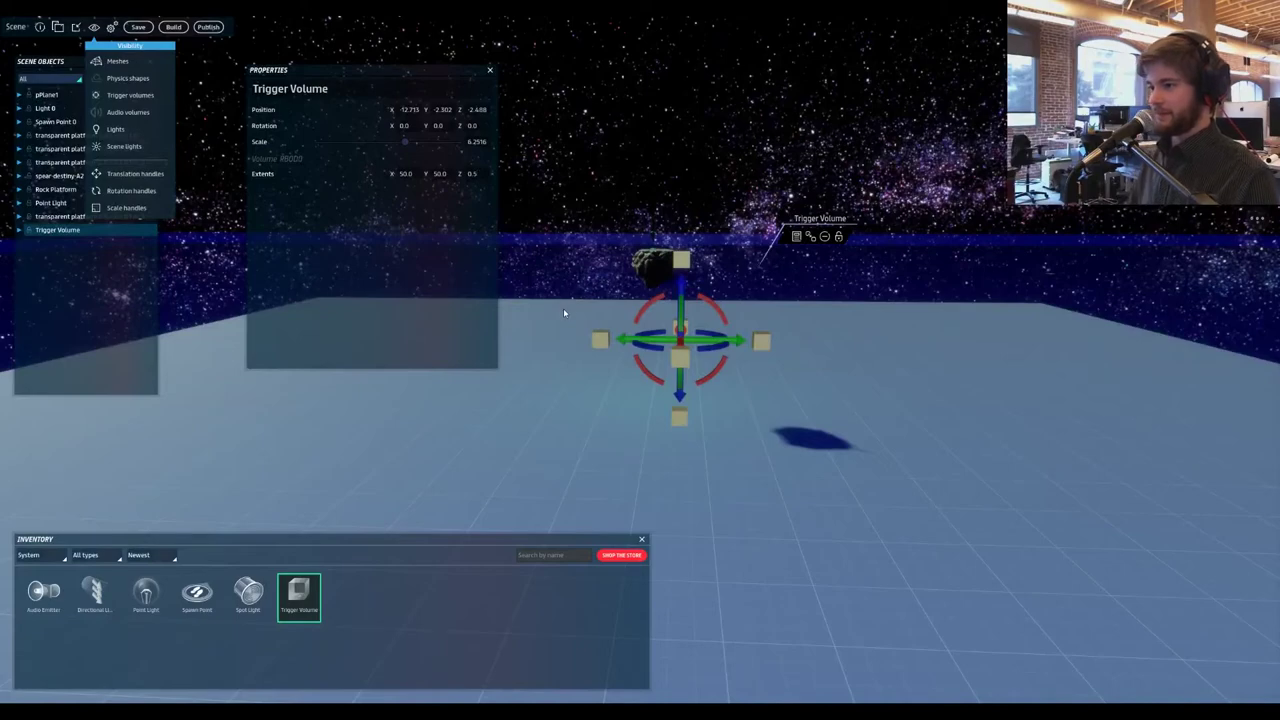
- Lower the Trigger Volume farther along its vertical axis, well below the Rock Platform and the transparent platforms
right_click_drag(690, 178, 687, 548)
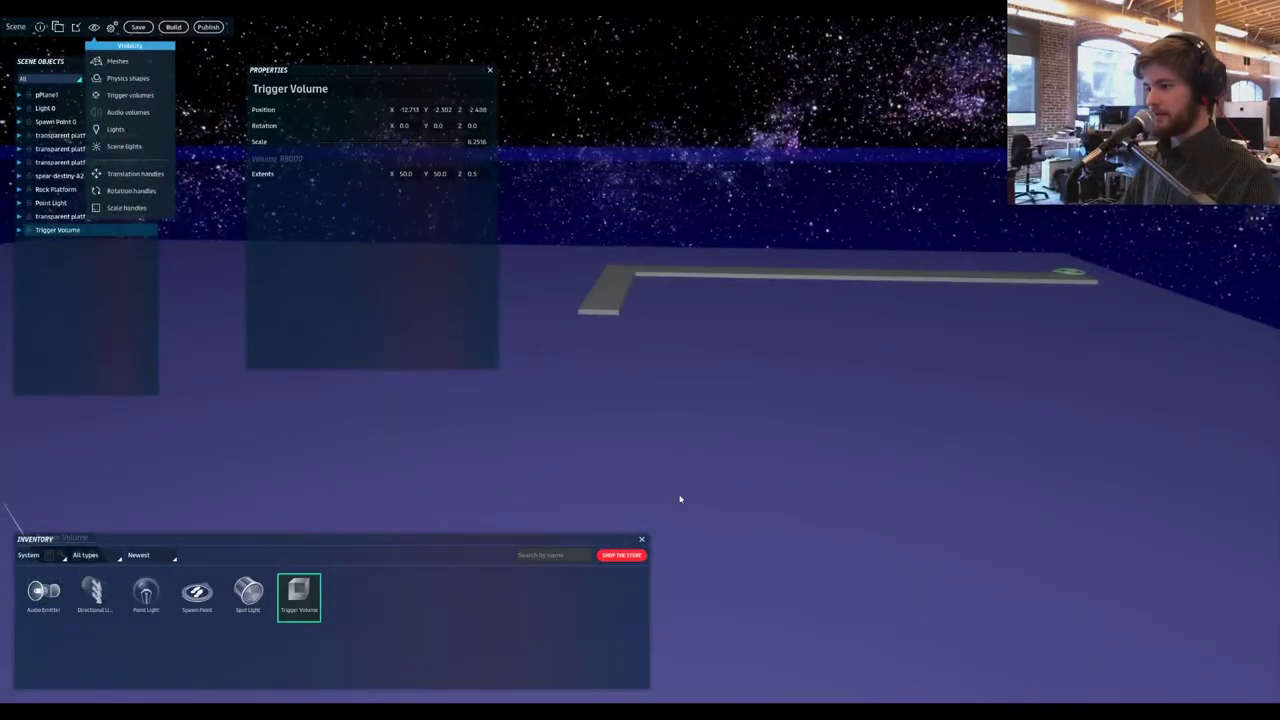
key("w")
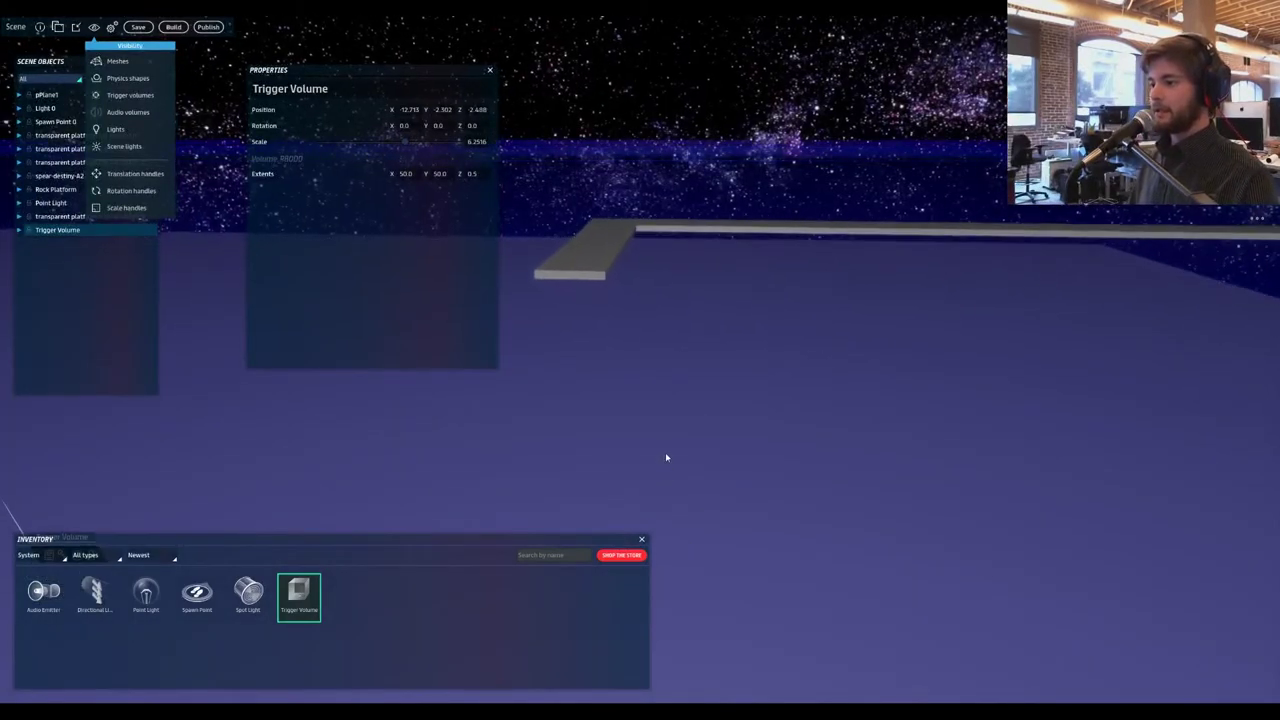
right_click_drag(666, 457, 743, 349)
key("s")
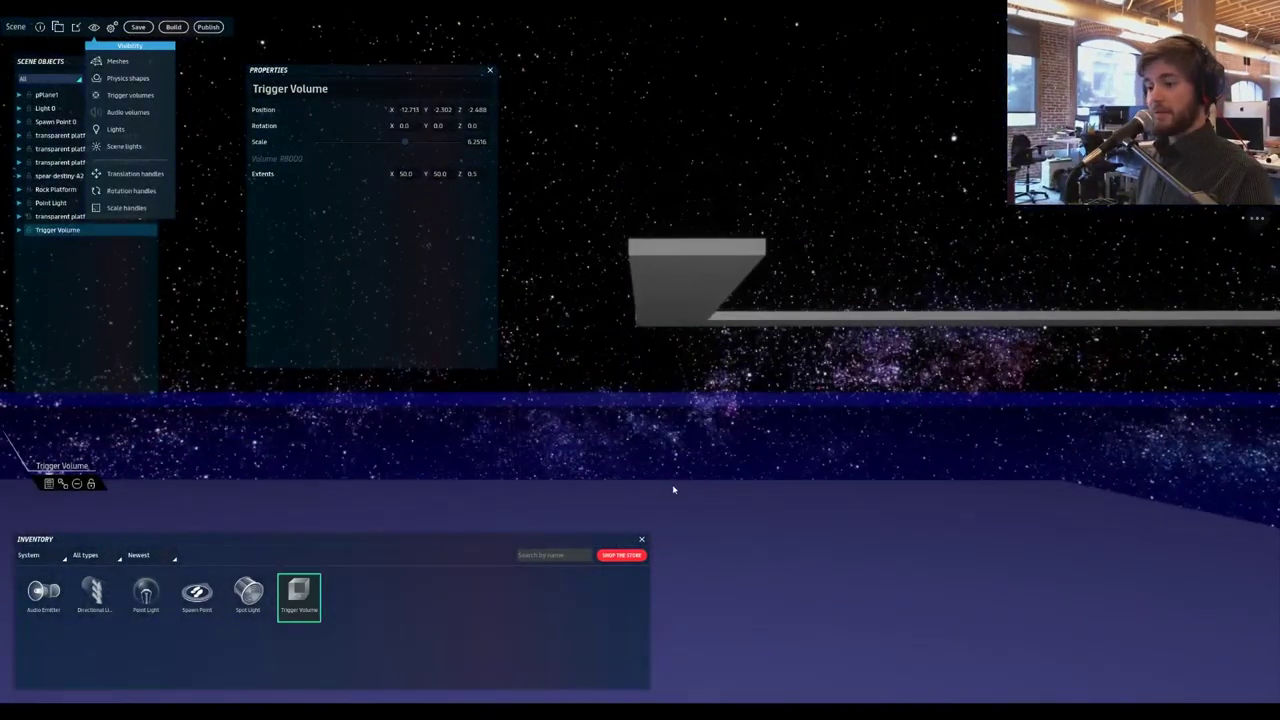
right_click_drag(670, 488, 212, 507)
key("s")
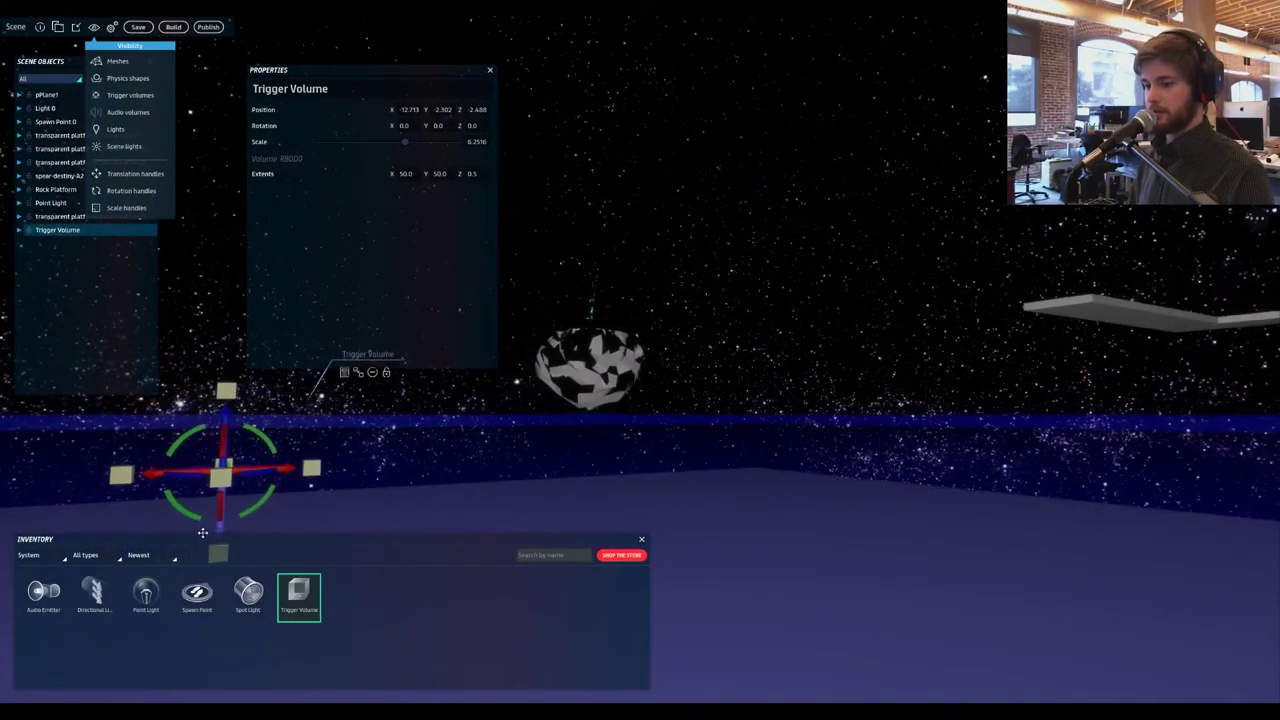
left_click_drag(220, 535, 211, 698)
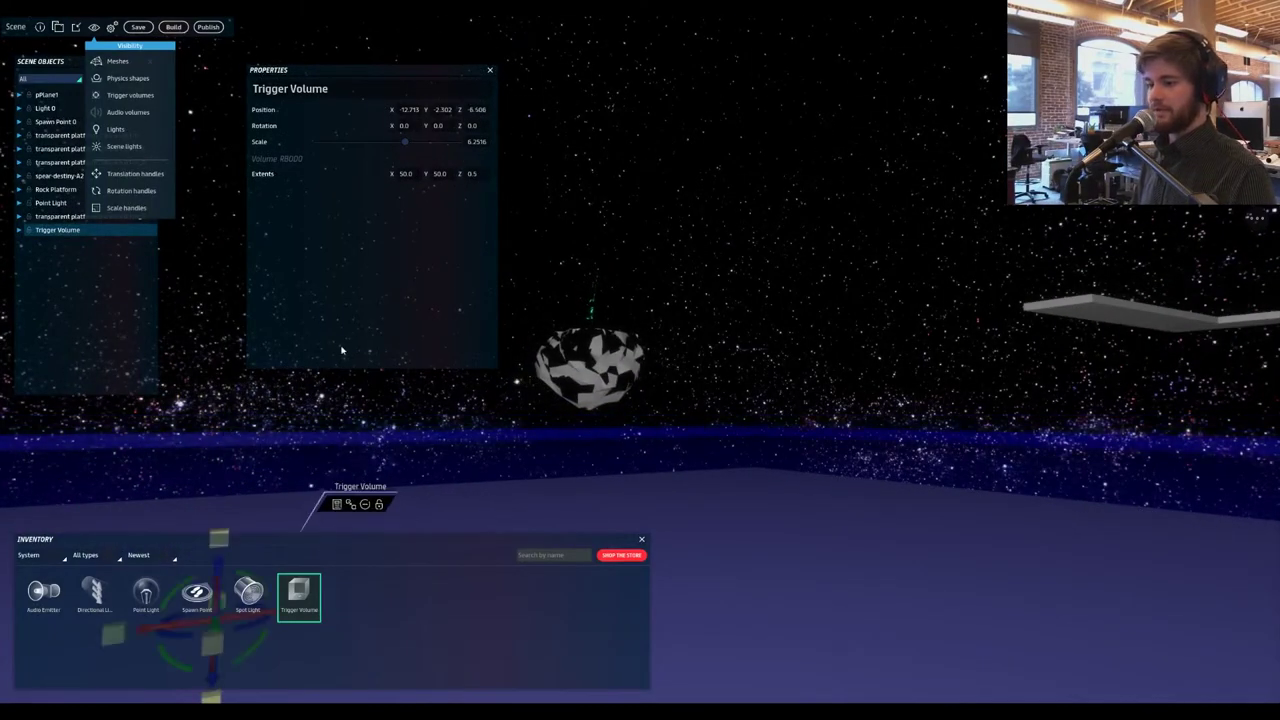
key("s")
right_click_drag(506, 406, 474, 460)
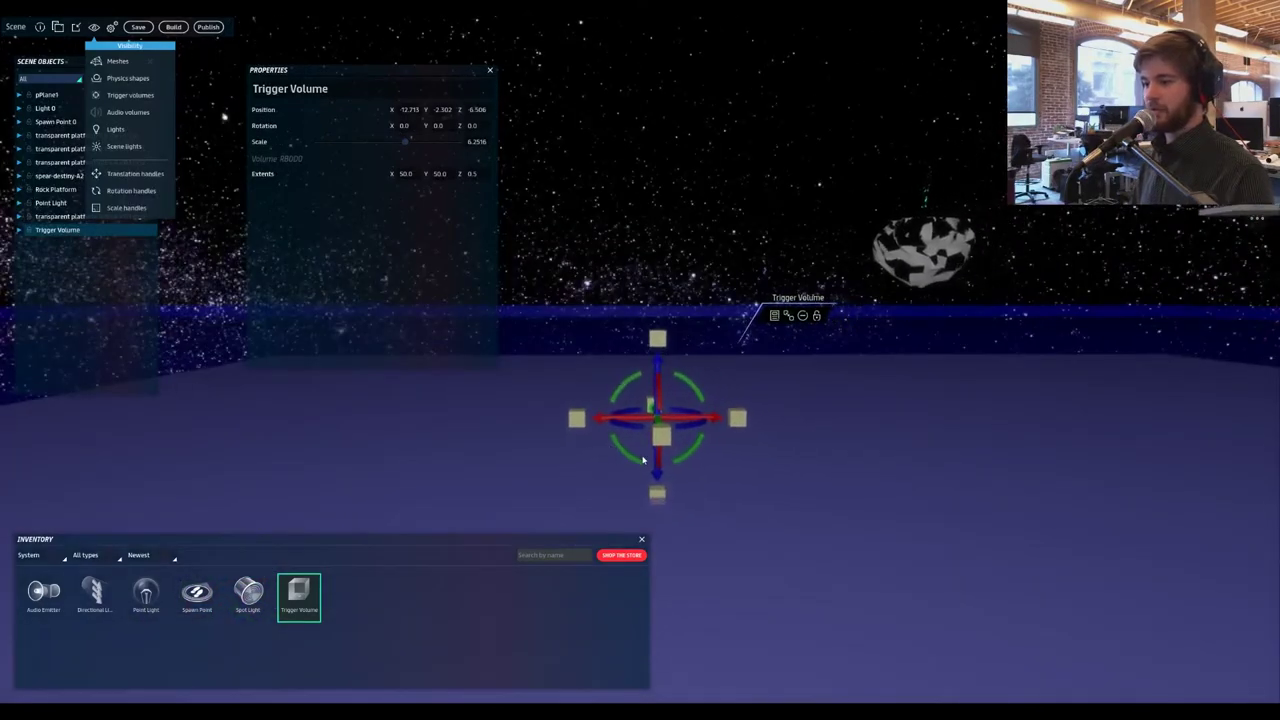
left_click_drag(657, 476, 667, 530)
key("s")
key("d")
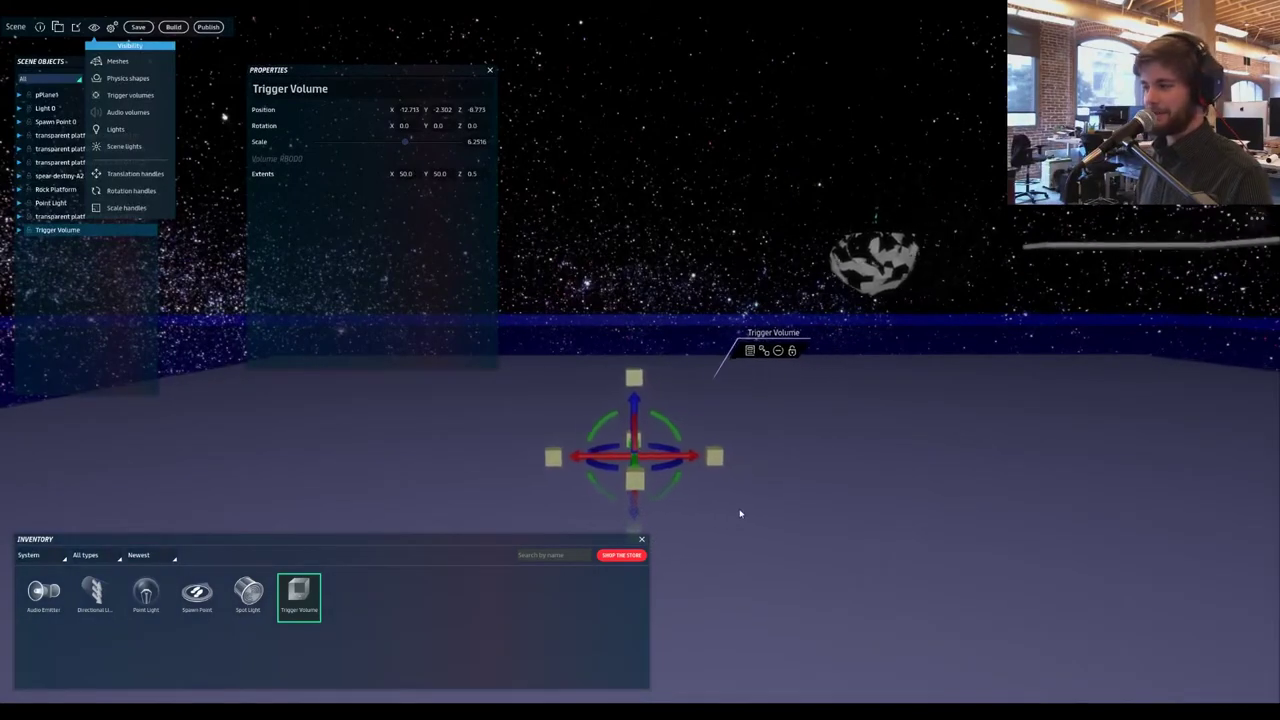
- Search the purchased inventory for "teleport" and attach the Teleport (Local) script to the Trigger Volume
right_click_drag(737, 511, 837, 406)
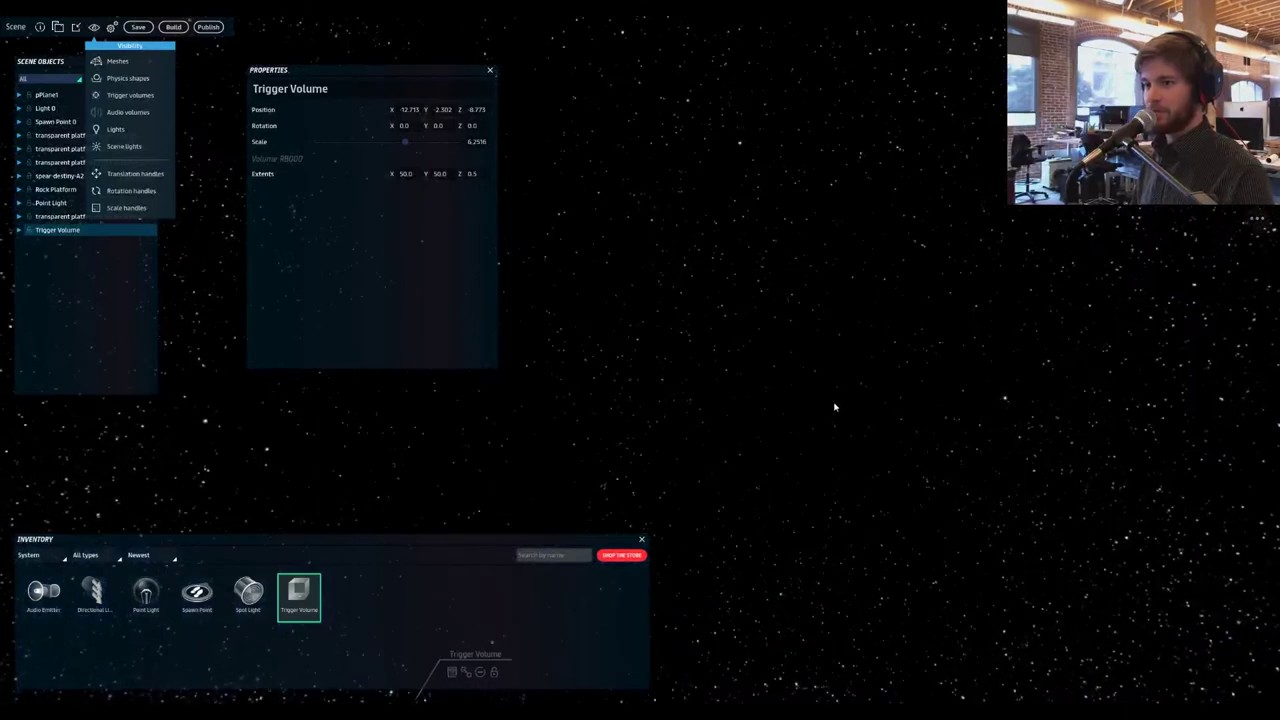
left_click(541, 556)
type("teleport")
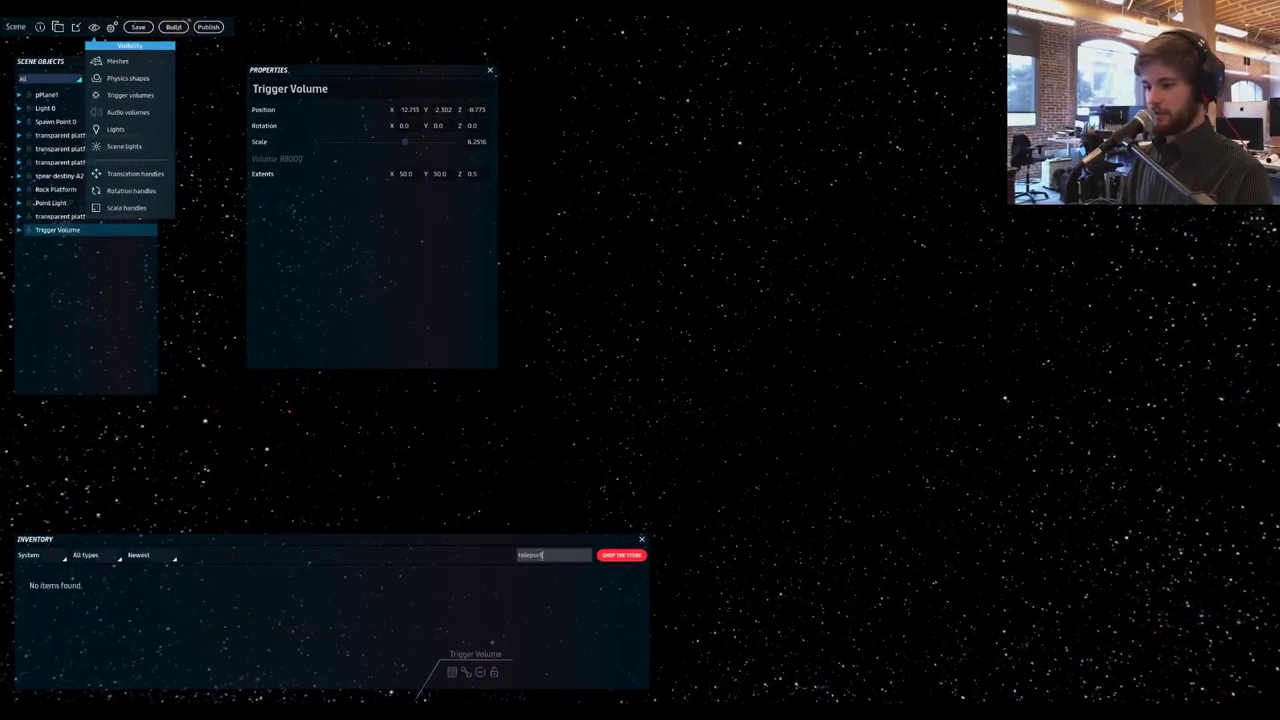
left_click(55, 563)
left_click(45, 576)
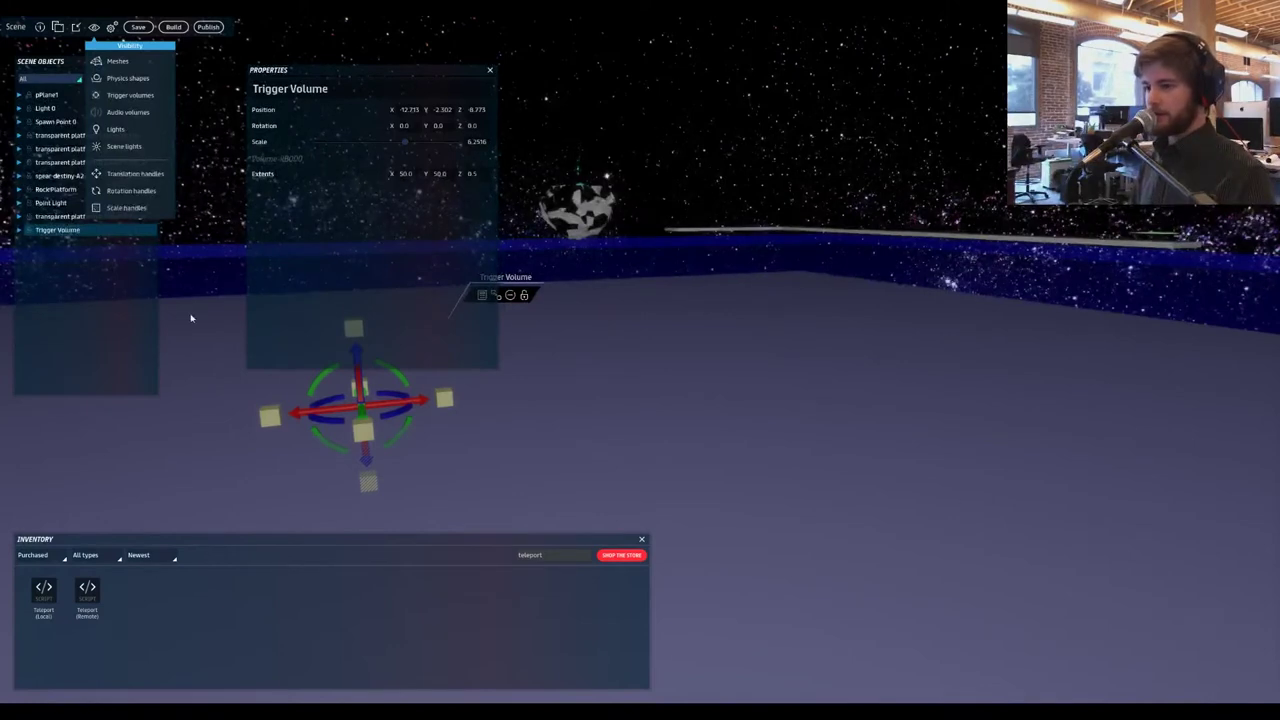
left_click_drag(43, 592, 609, 443)
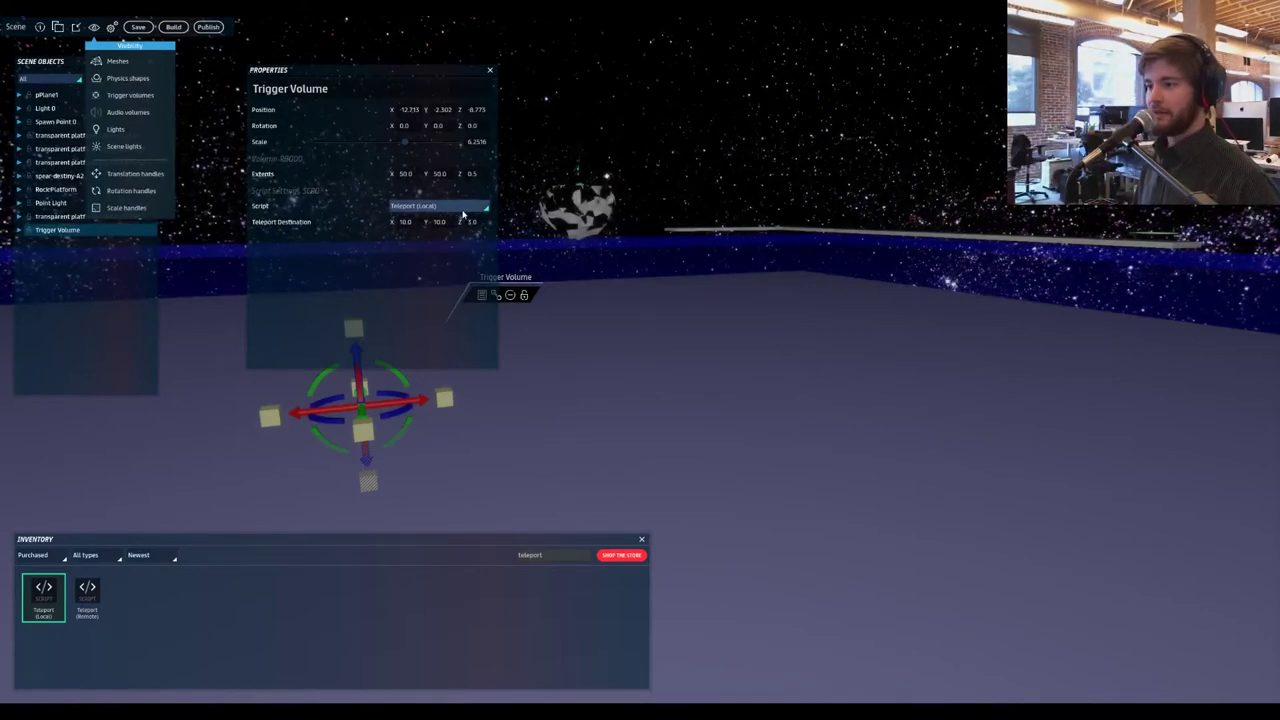
right_click_drag(535, 330, 619, 219)
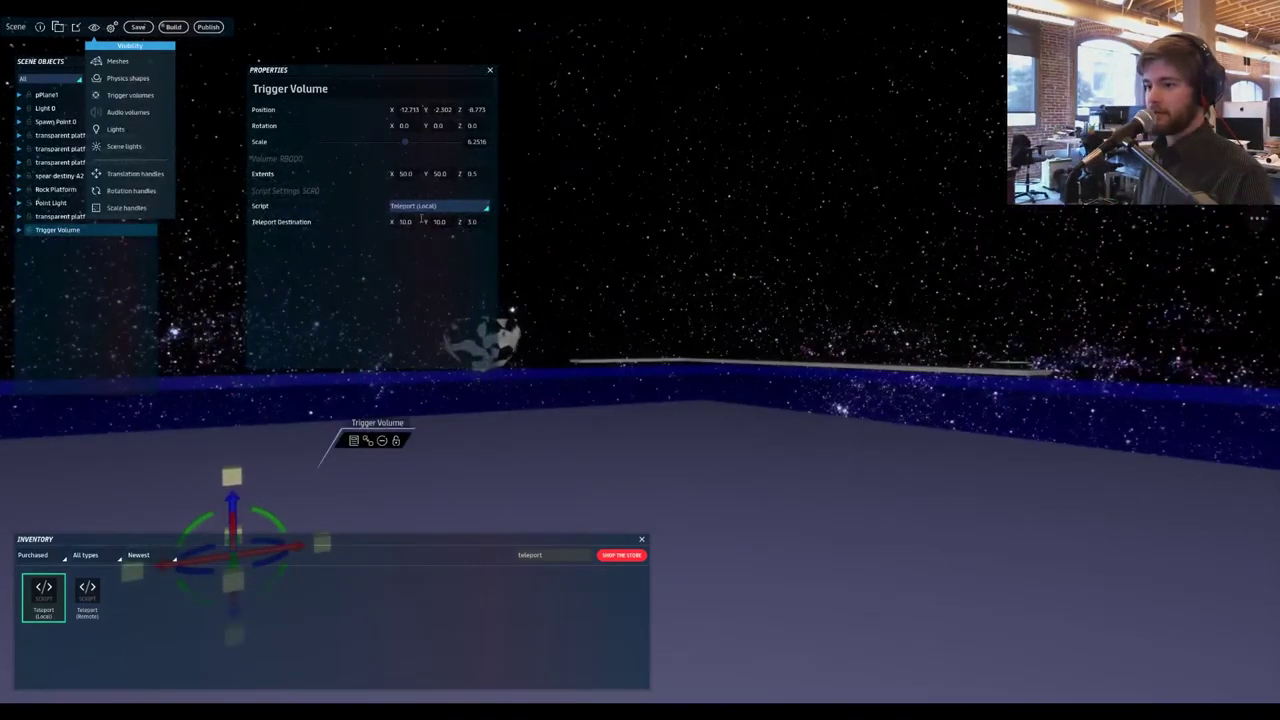
left_click(437, 206)
left_click(417, 217)
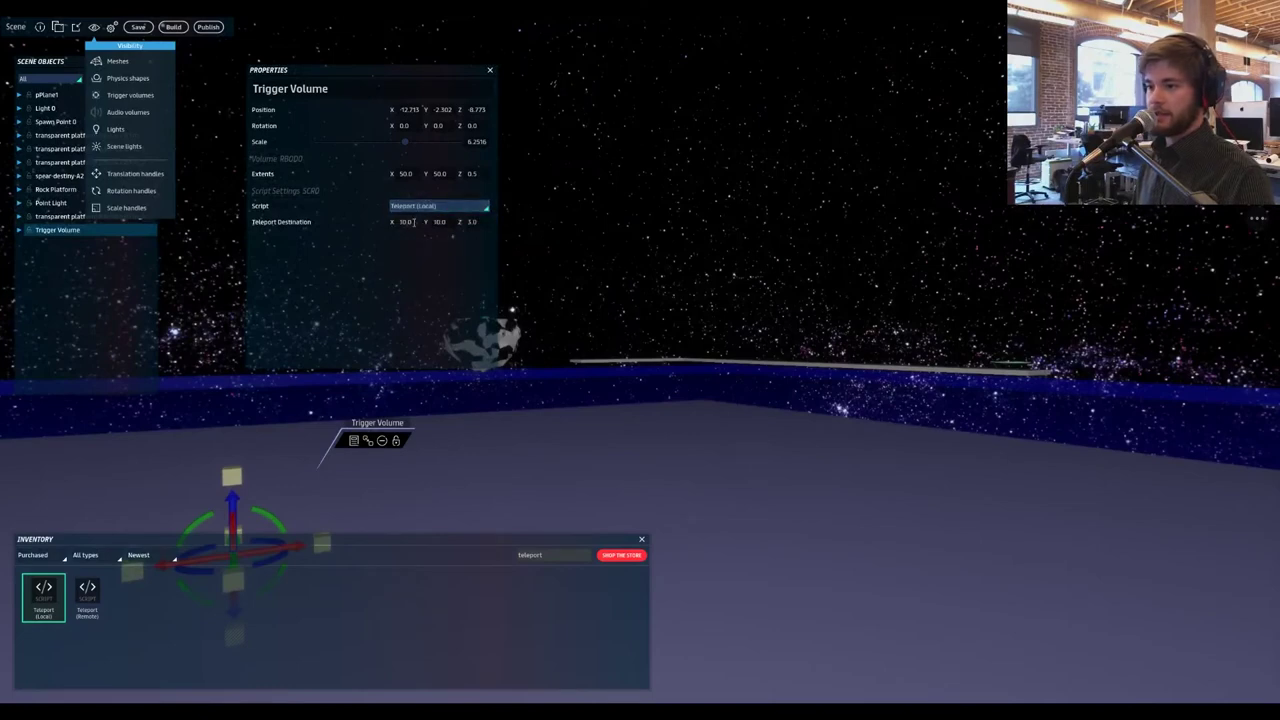
left_click(405, 222)
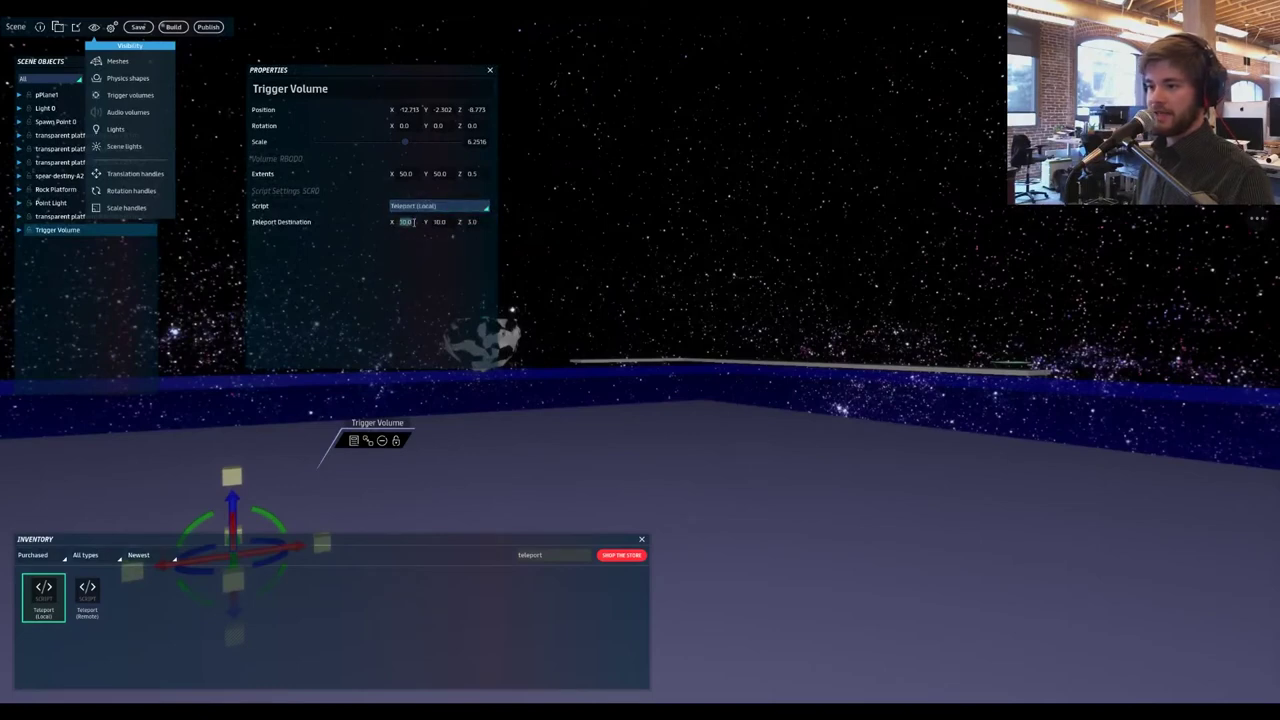
left_click(1006, 365)
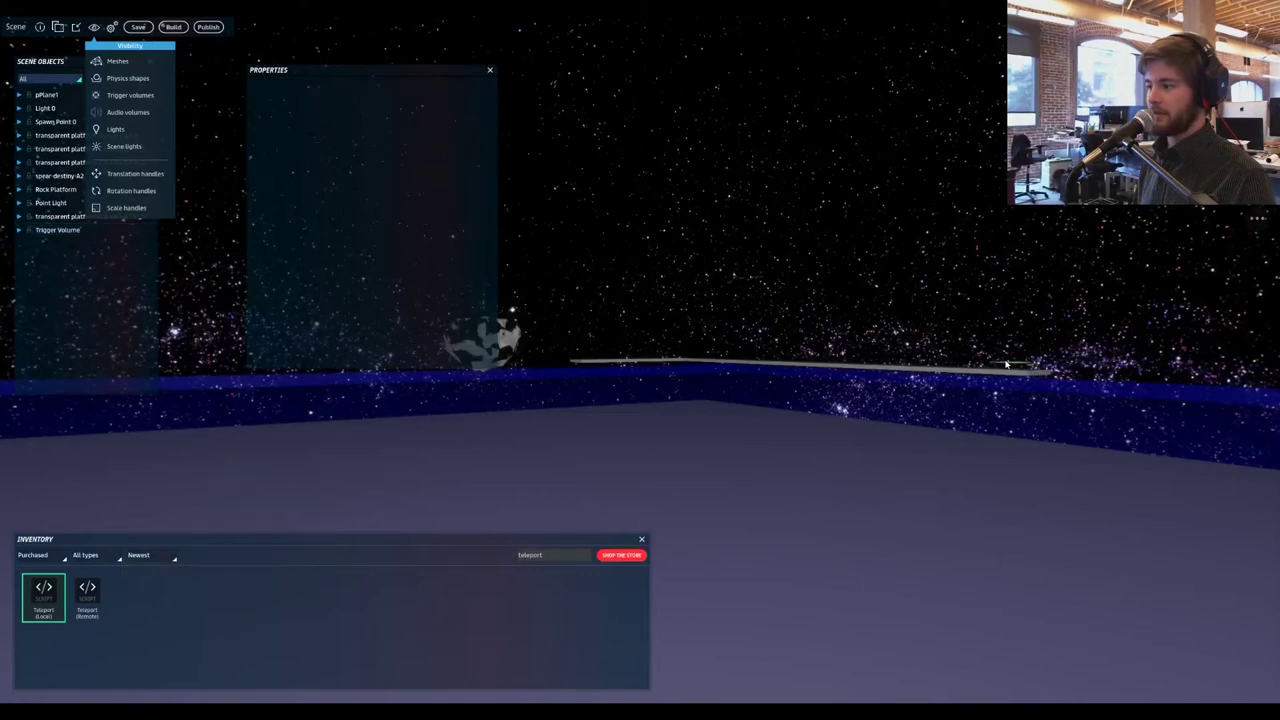
left_click(490, 72)
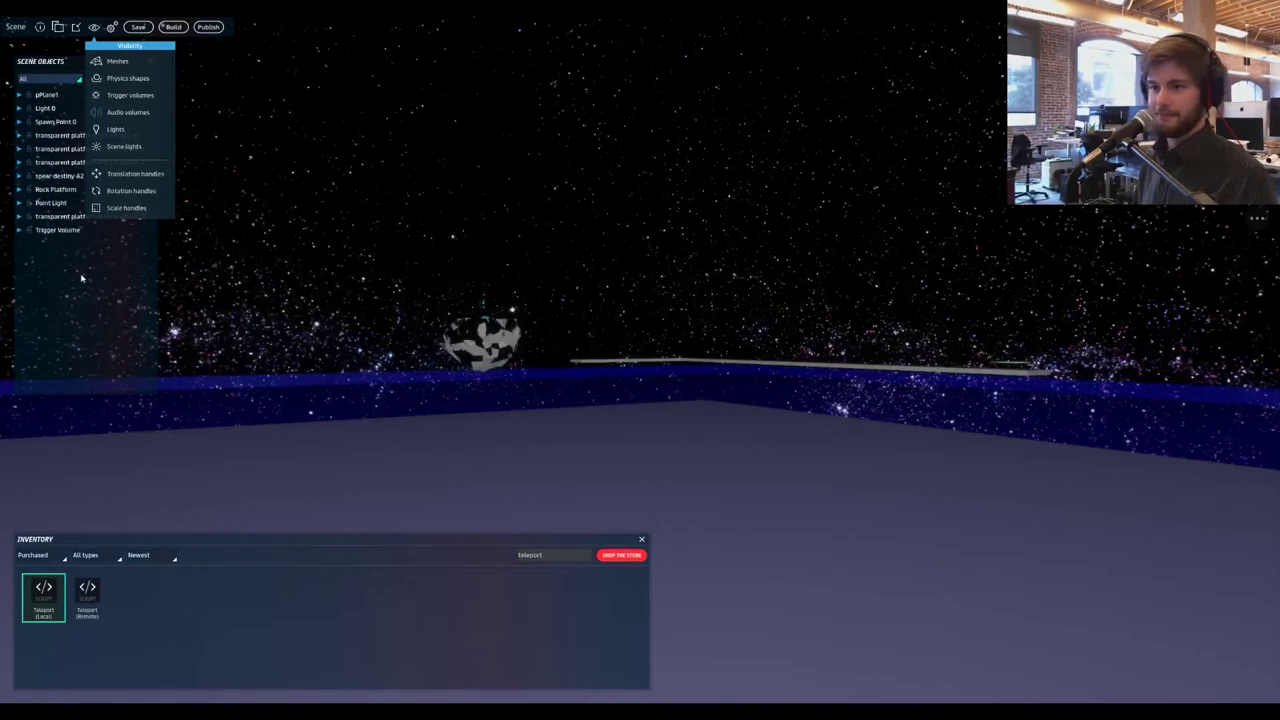
- Open the properties of Spawn Point 0 to read its position, and hide the visibility options
left_click(62, 122)
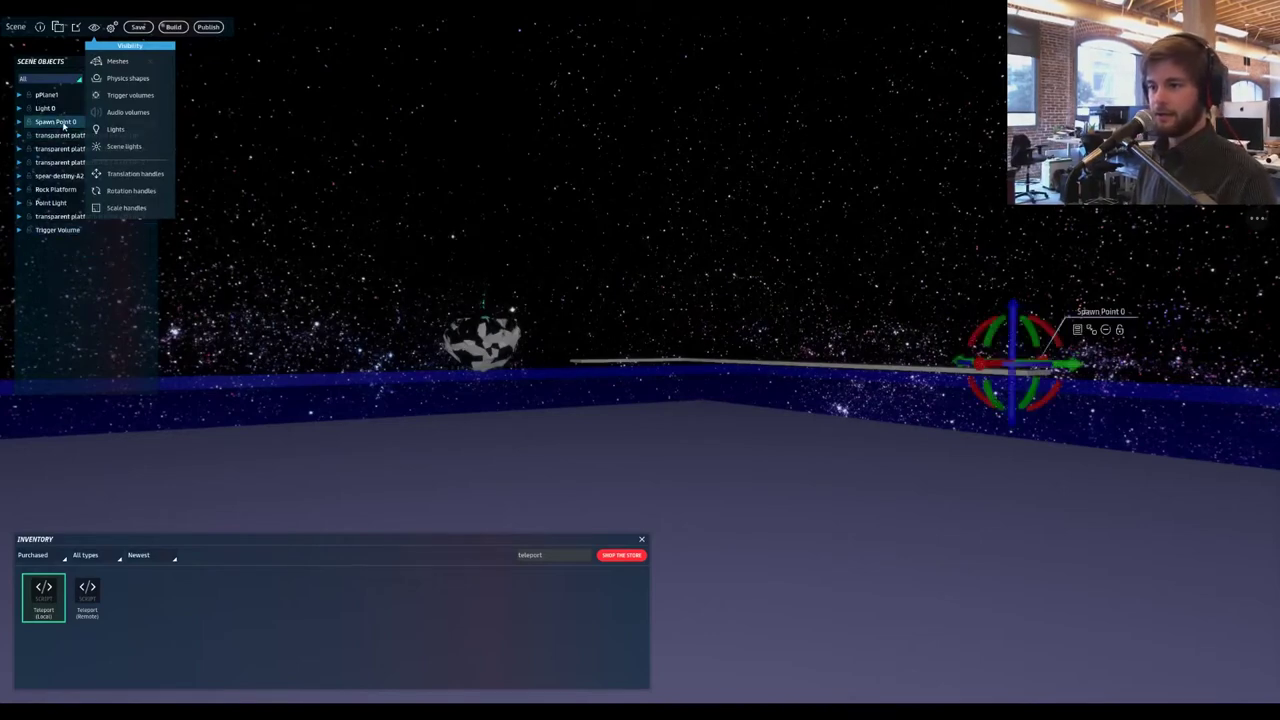
right_click(63, 124)
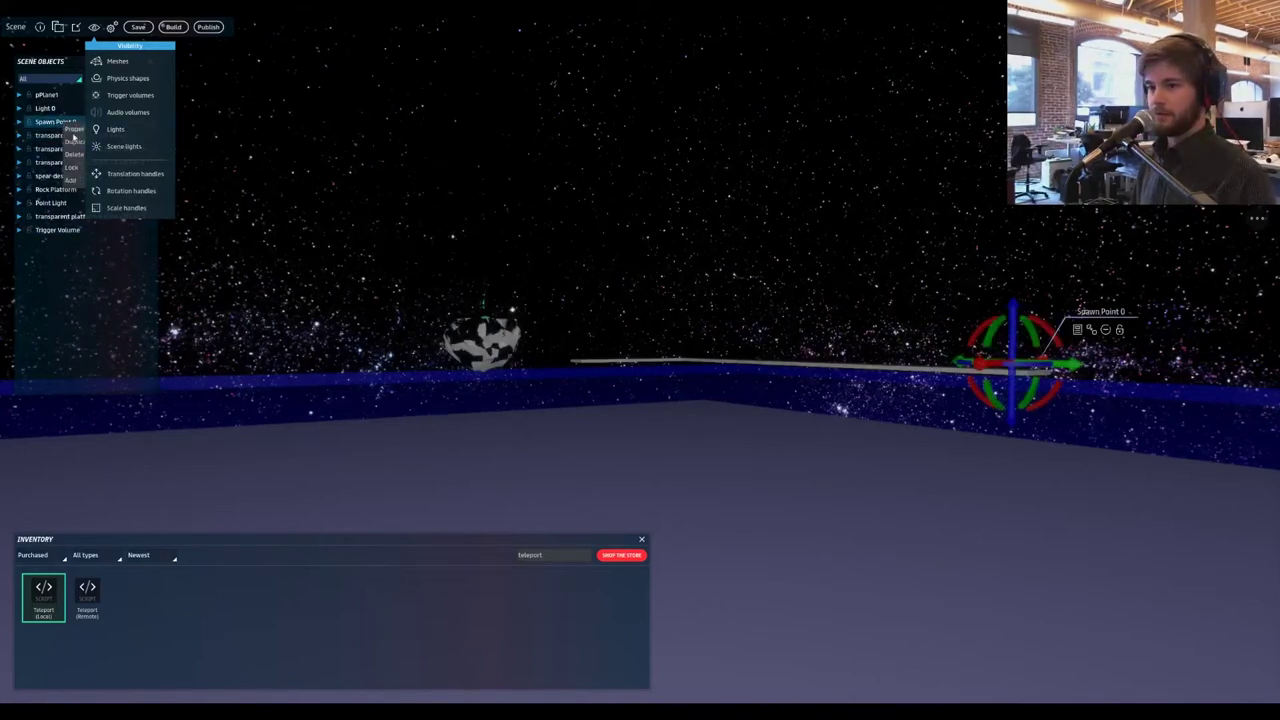
left_click(74, 129)
left_click(94, 27)
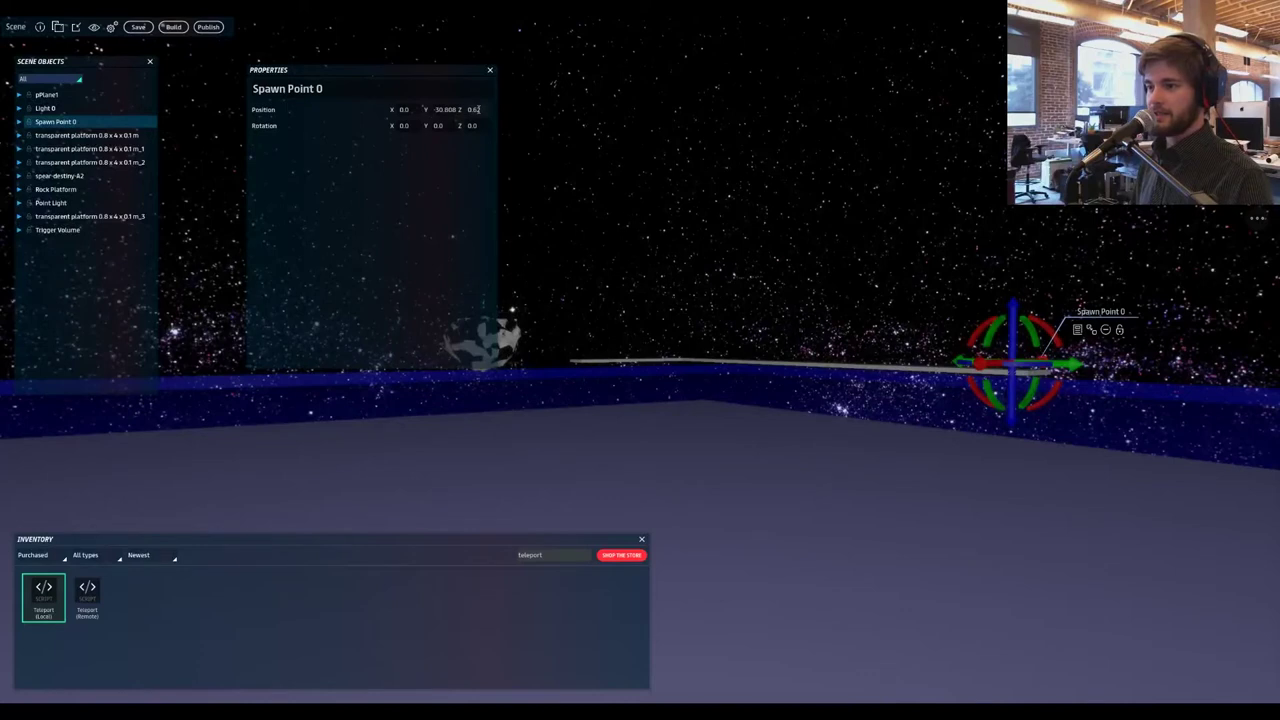
- Set the Trigger Volume's teleport destination to X 0, Y -30, Z 0 and close its properties
left_click(92, 232)
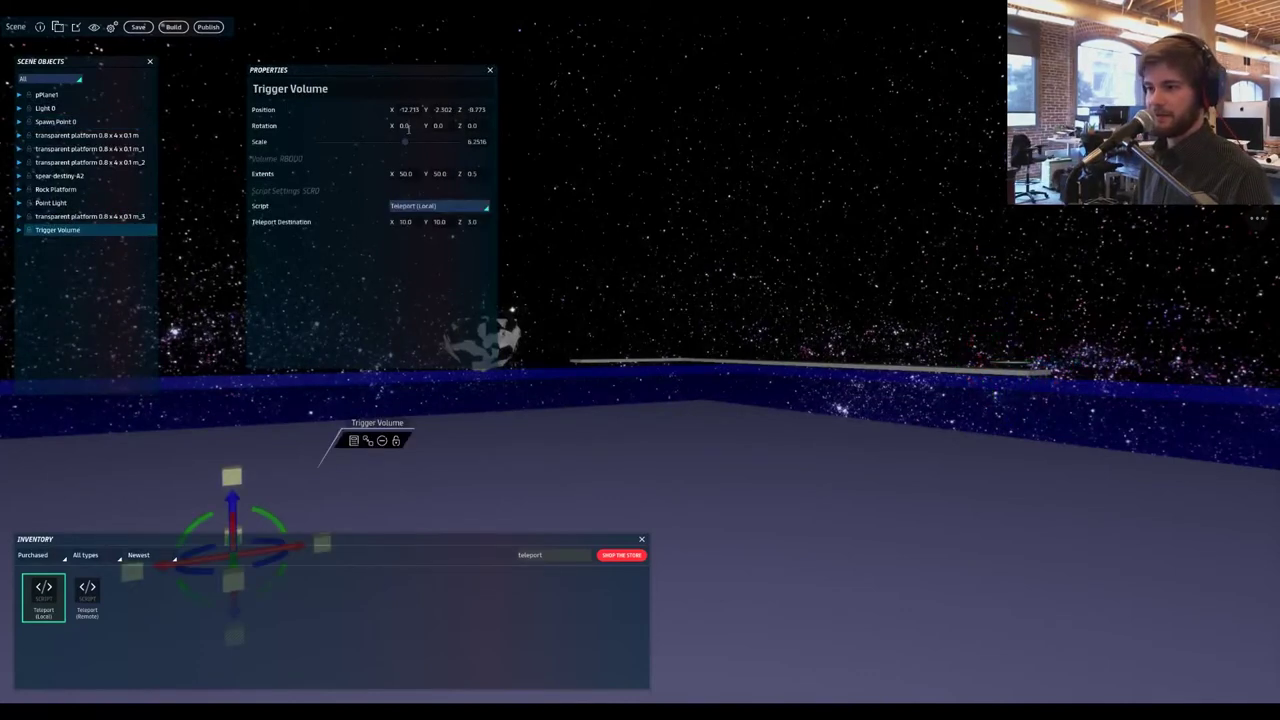
left_click(405, 221)
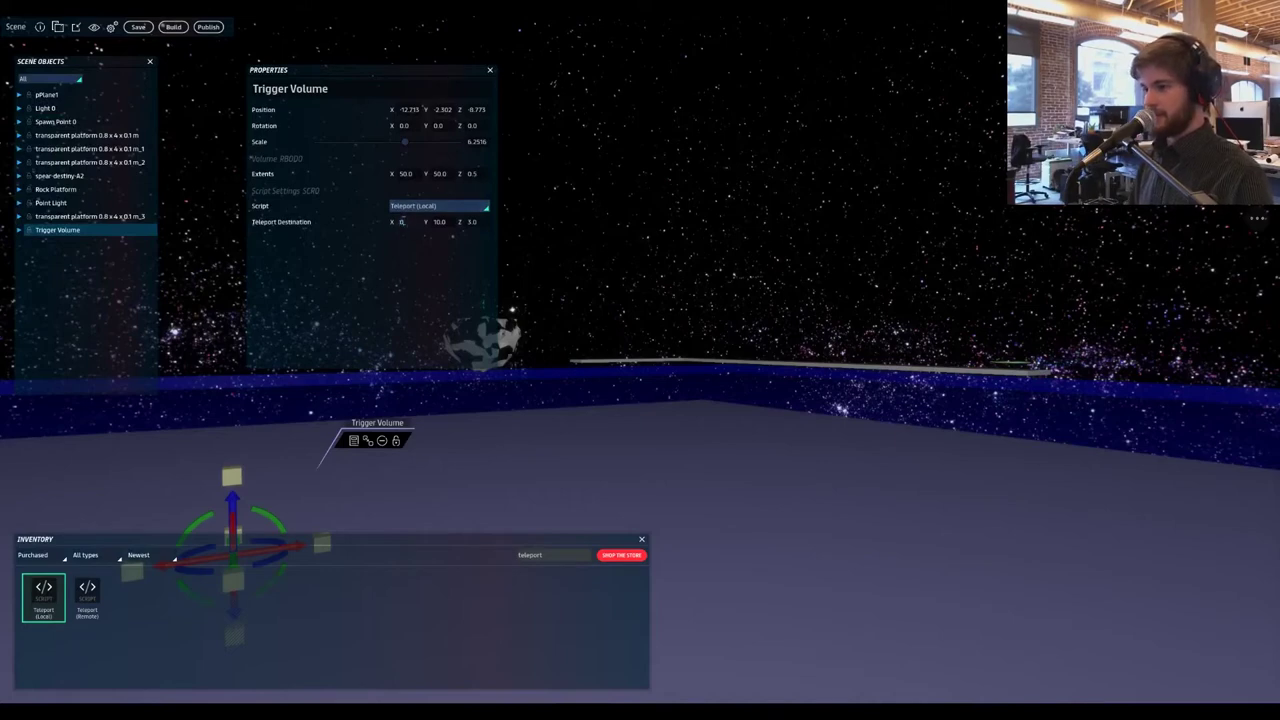
type("0")
key("Tab")
type("10")
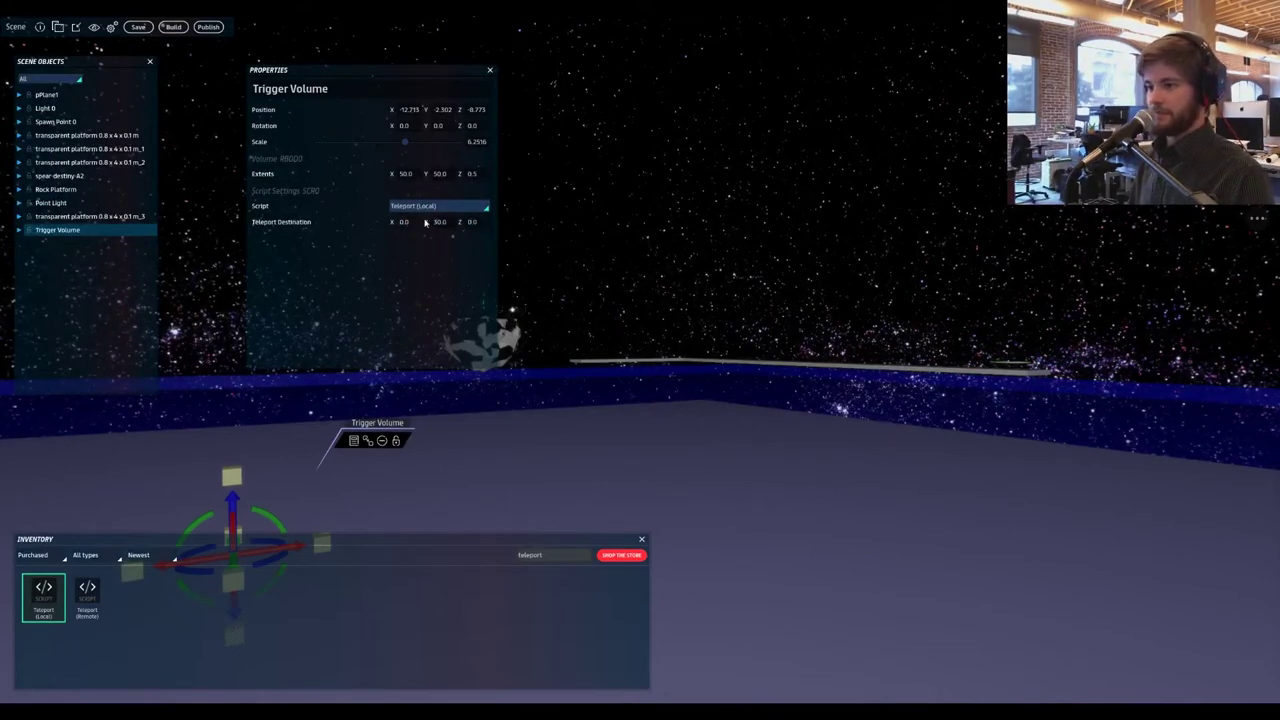
left_click(428, 222)
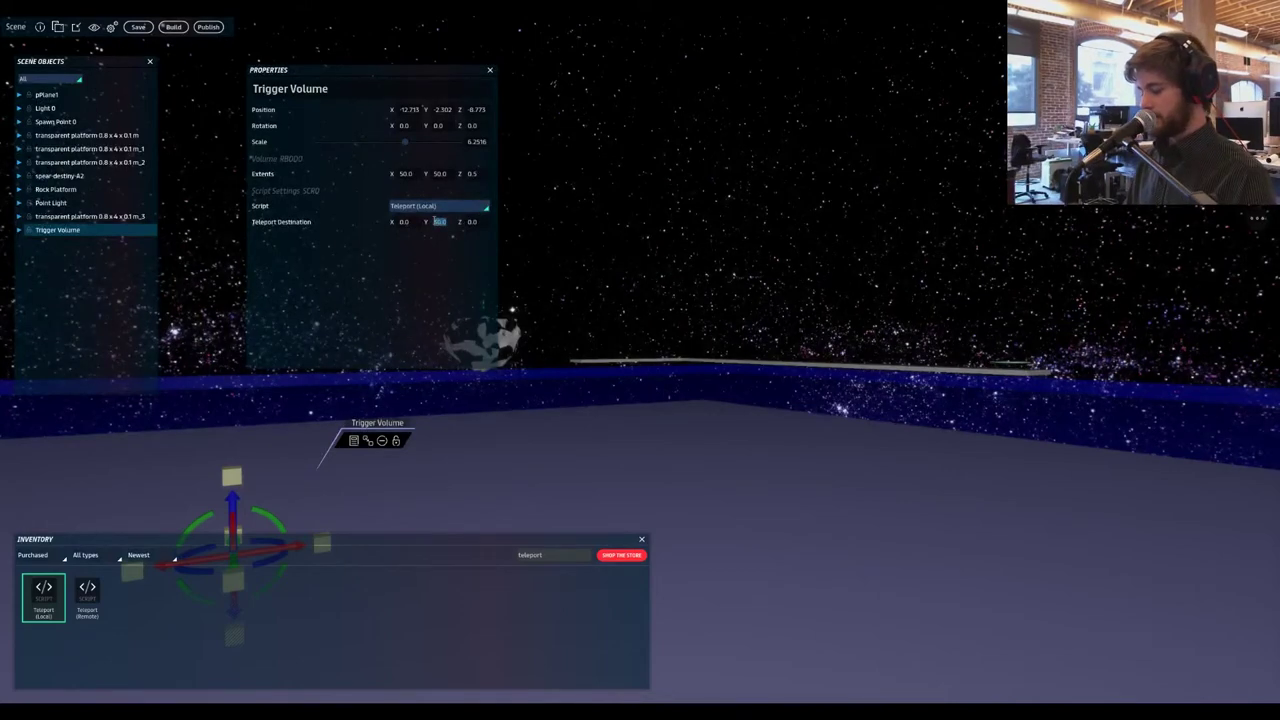
key("BackSpace")
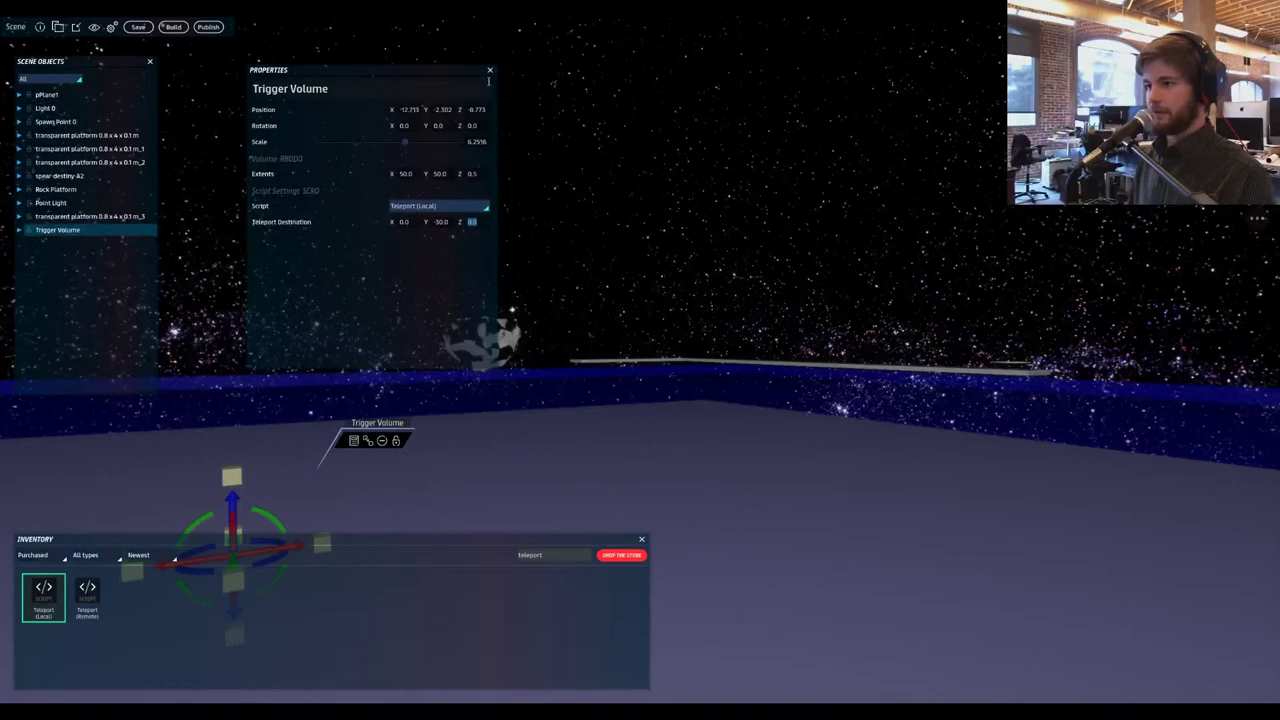
left_click(491, 71)
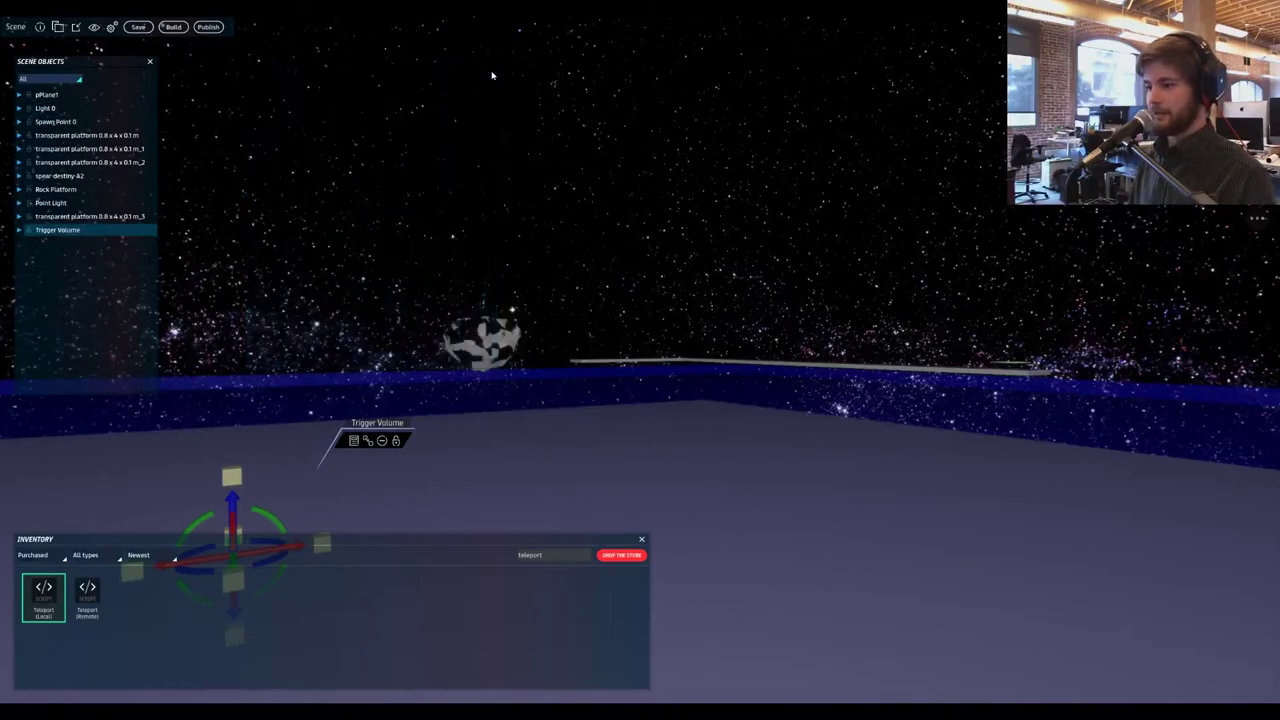
- Reopen the Trigger Volume's properties and set its scale to 1
key("s")
right_click_drag(532, 105, 617, 95)
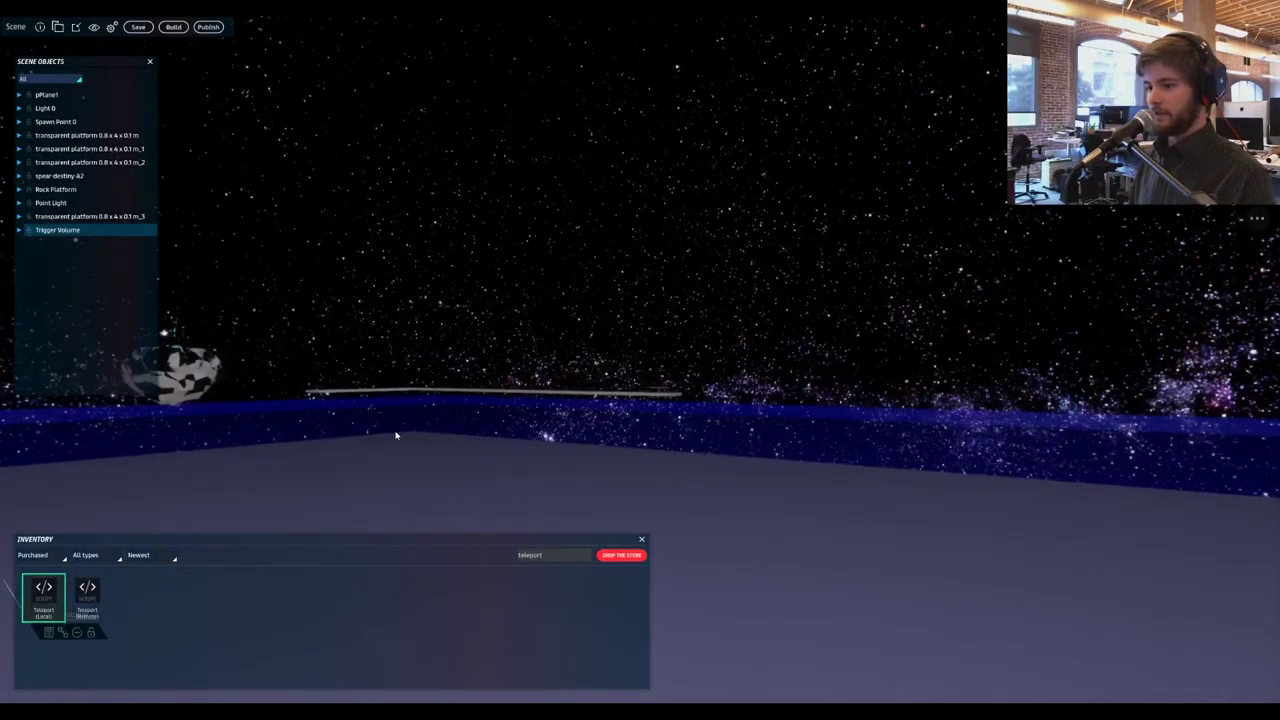
right_click_drag(397, 437, 320, 471)
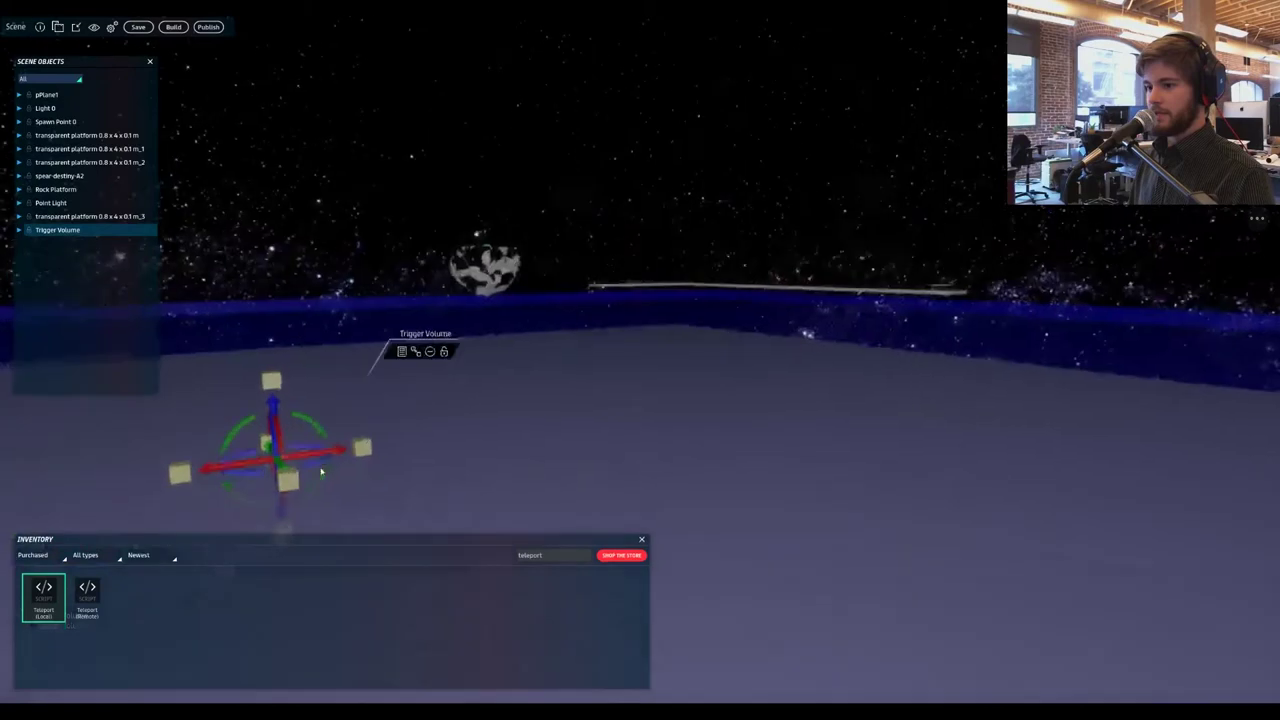
left_click(408, 343)
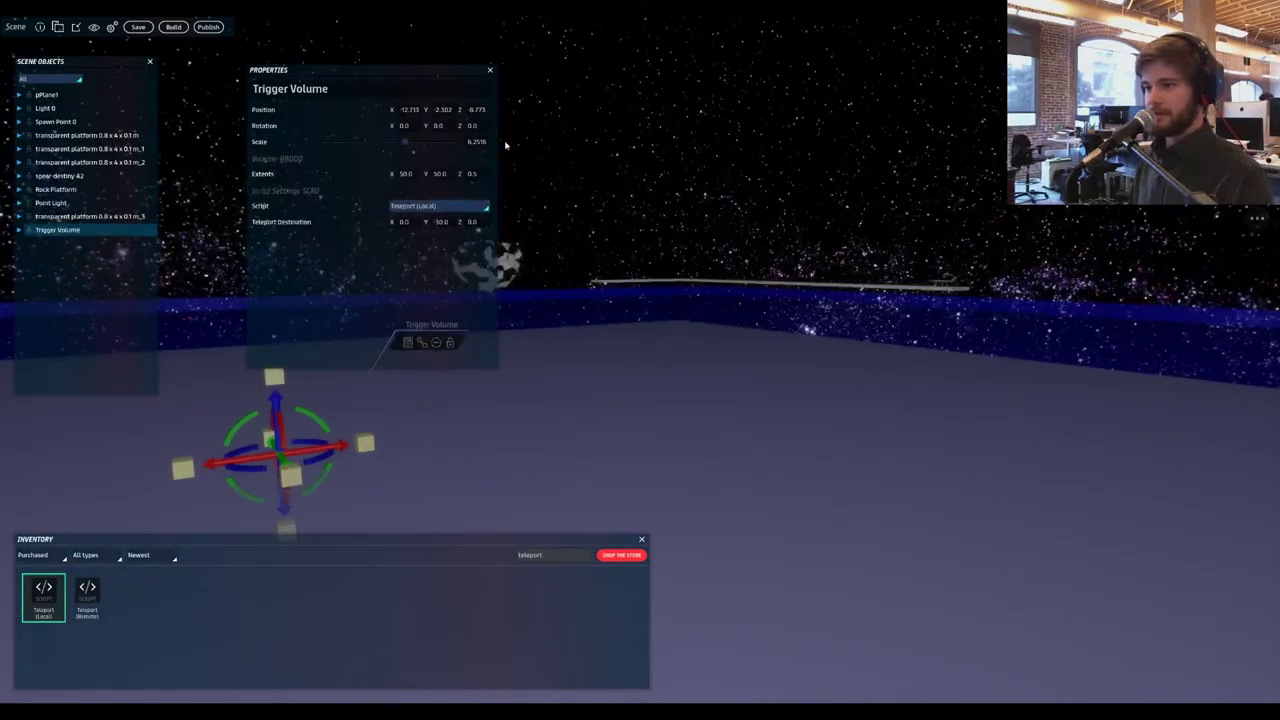
left_click_drag(489, 142, 462, 147)
type("1")
key("Return")
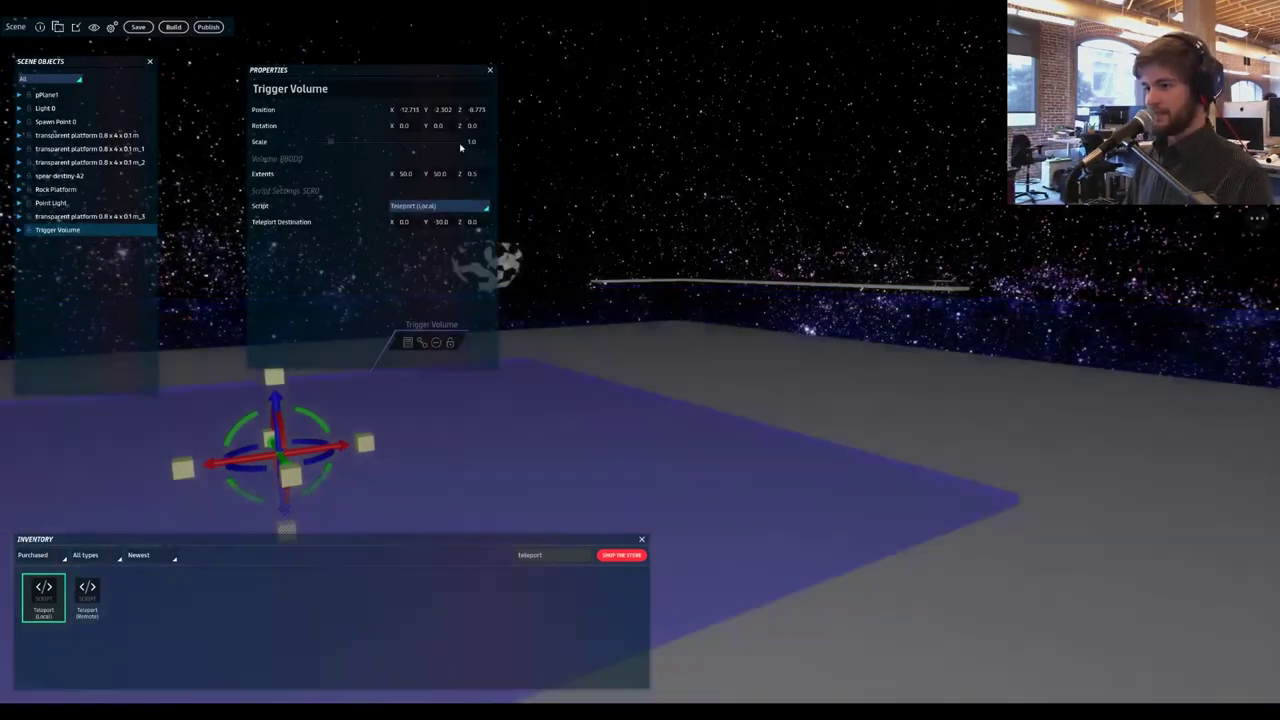
- Set the Trigger Volume's X and Y extents to 100 each and enter a larger Z extent
right_click_drag(783, 388, 631, 386)
key("d")
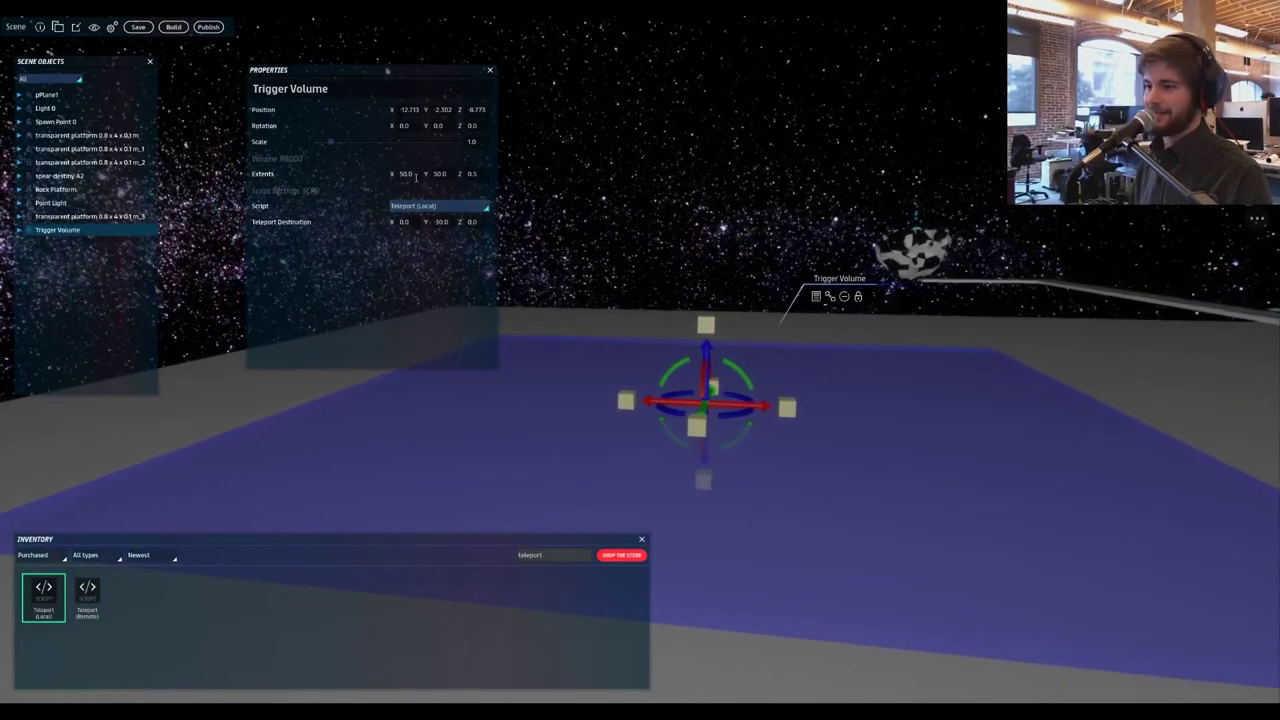
left_click(407, 174)
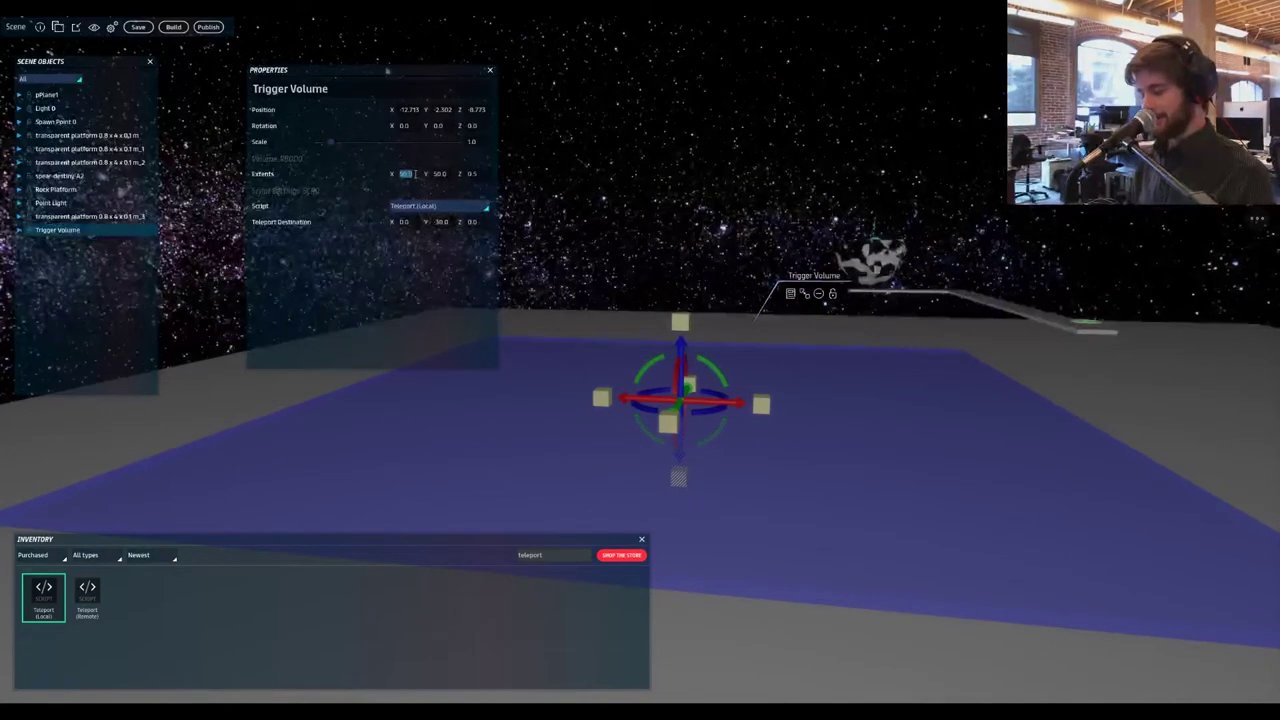
type("100")
key("Tab")
type("10")
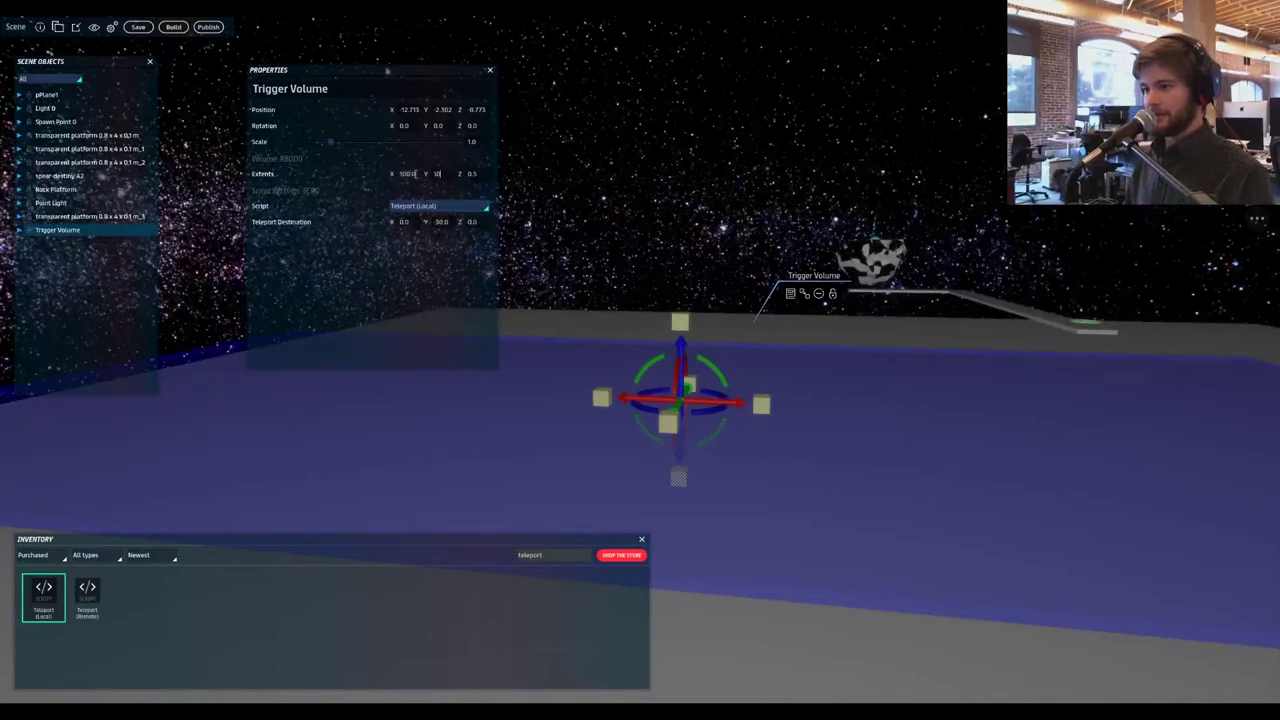
type("0")
key("Tab")
type("10")
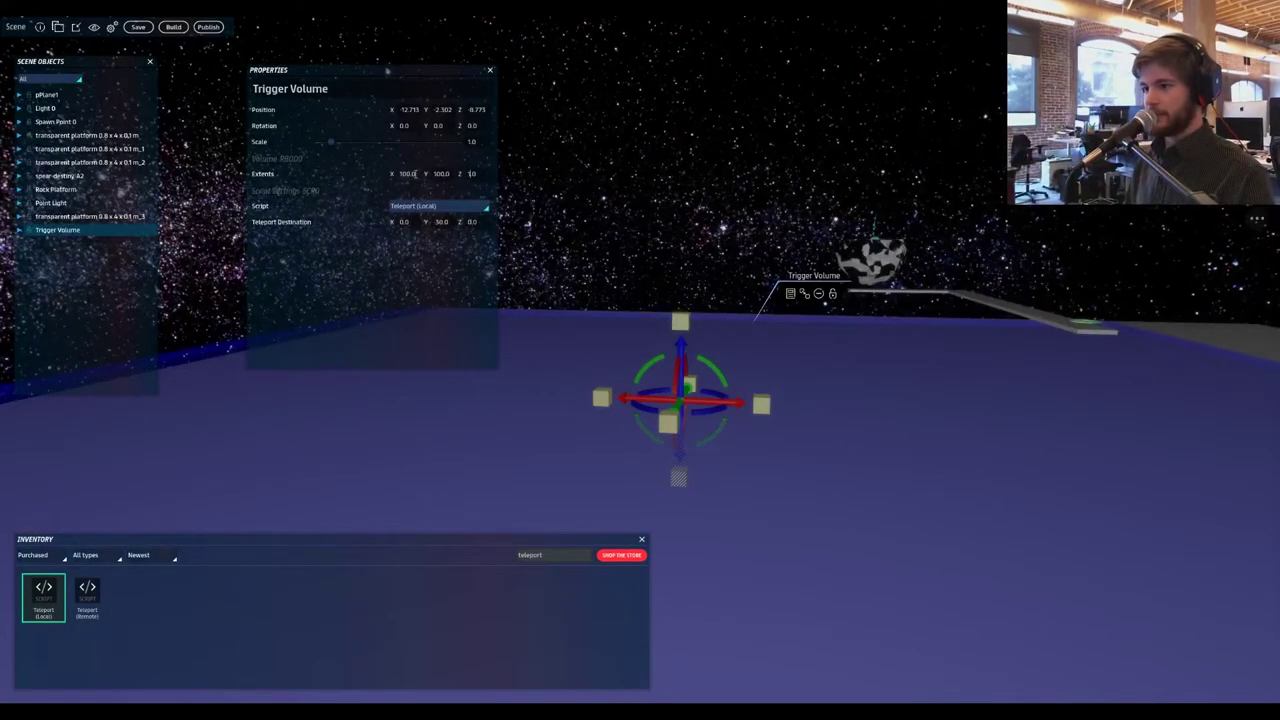
- Set the Trigger Volume's X and Y extents to 200 each and check its coverage beneath the bridge
left_click(408, 174)
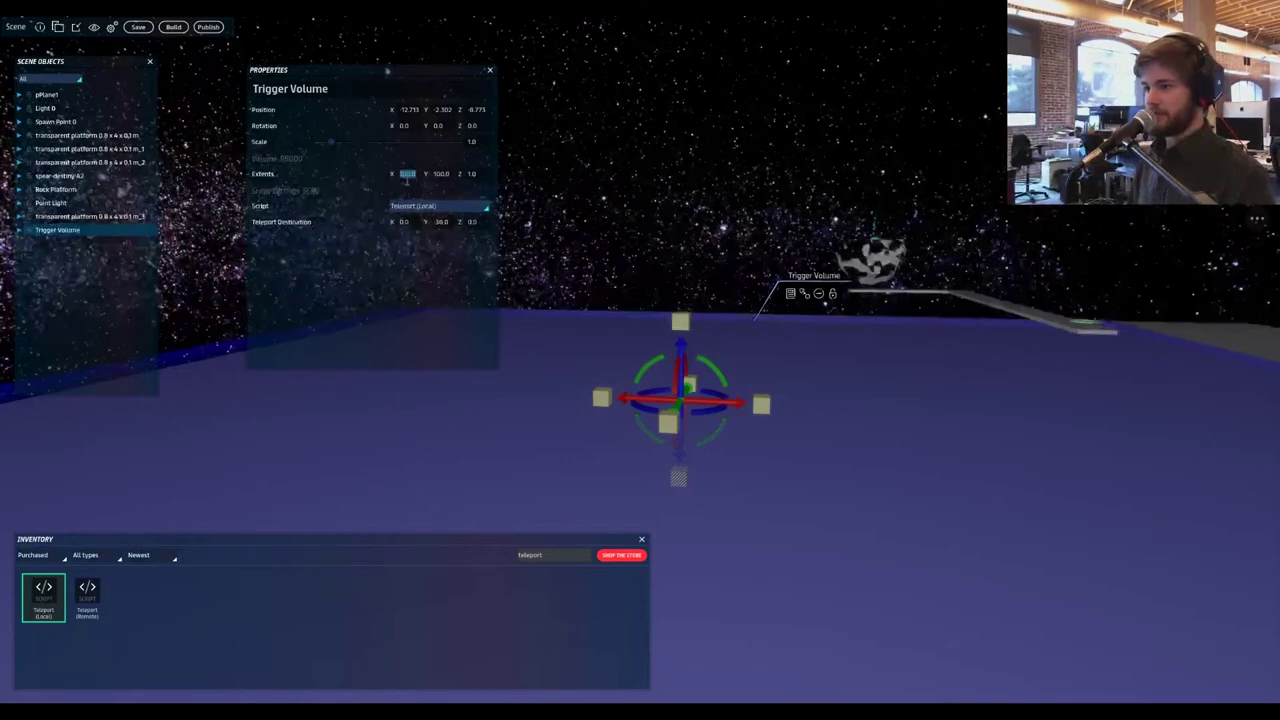
type("1")
key("Tab")
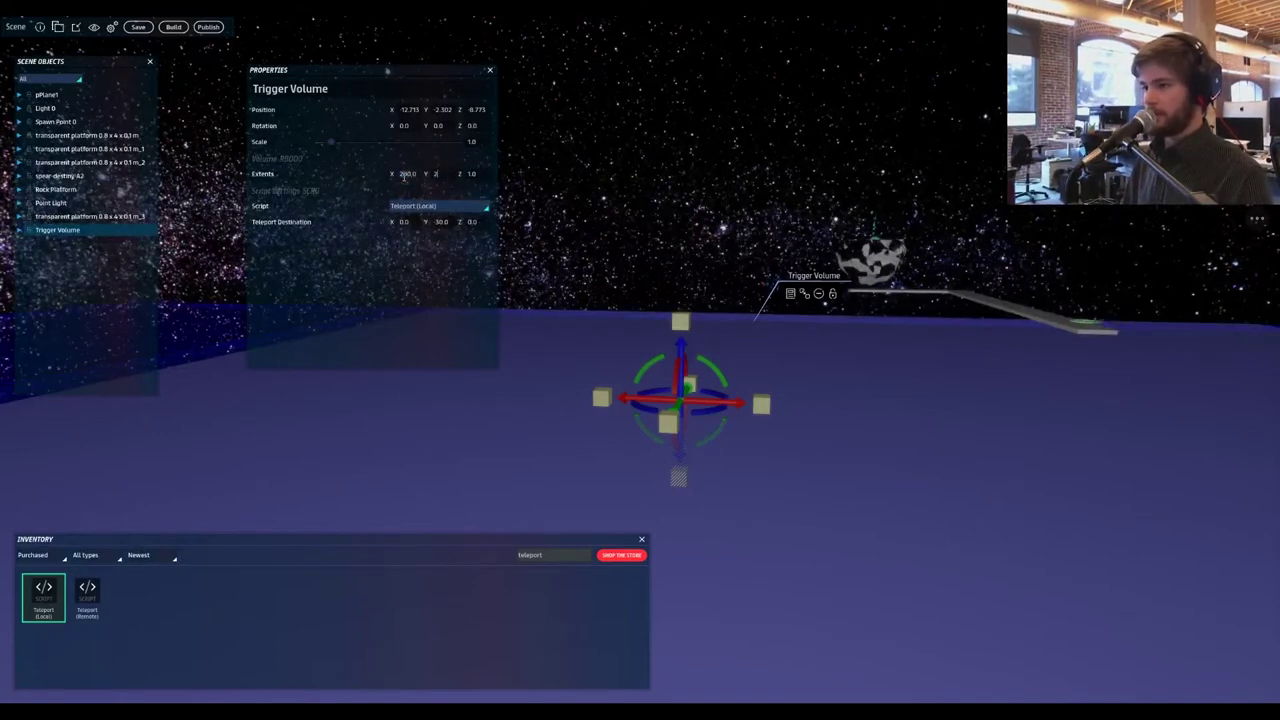
type("200")
key("Return")
right_click_drag(1050, 330, 694, 274)
key("w")
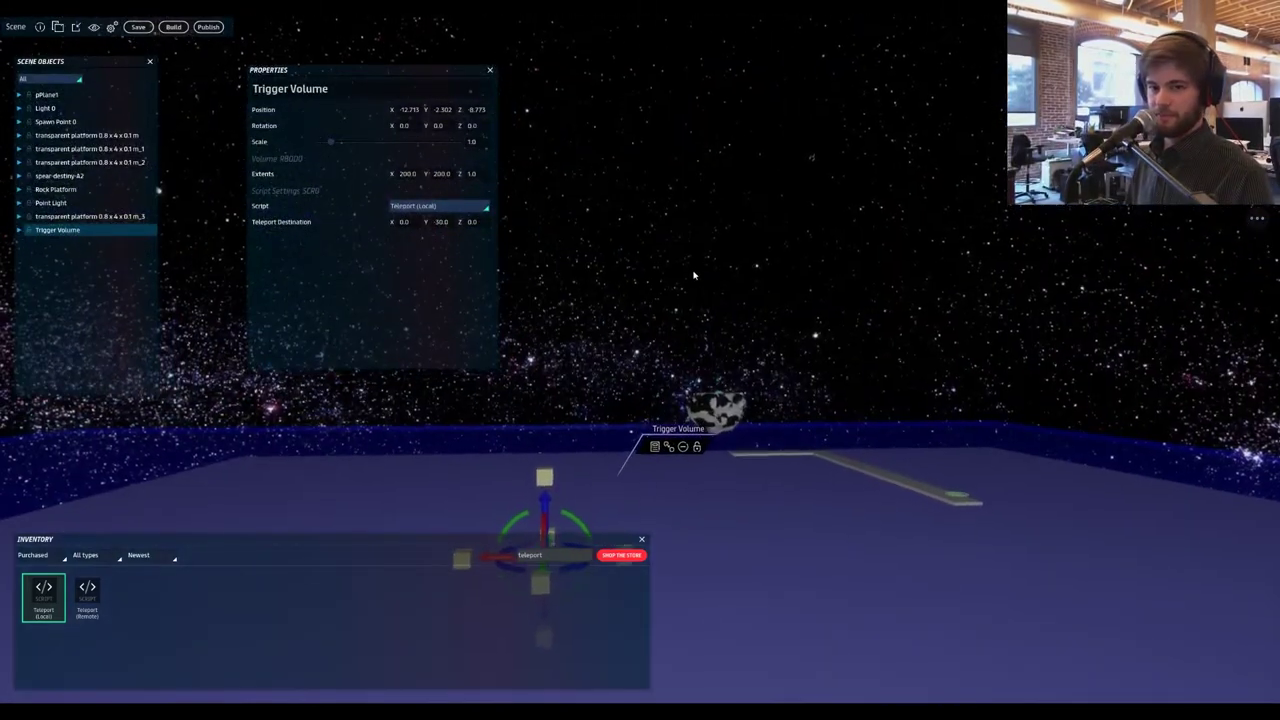
key("d")
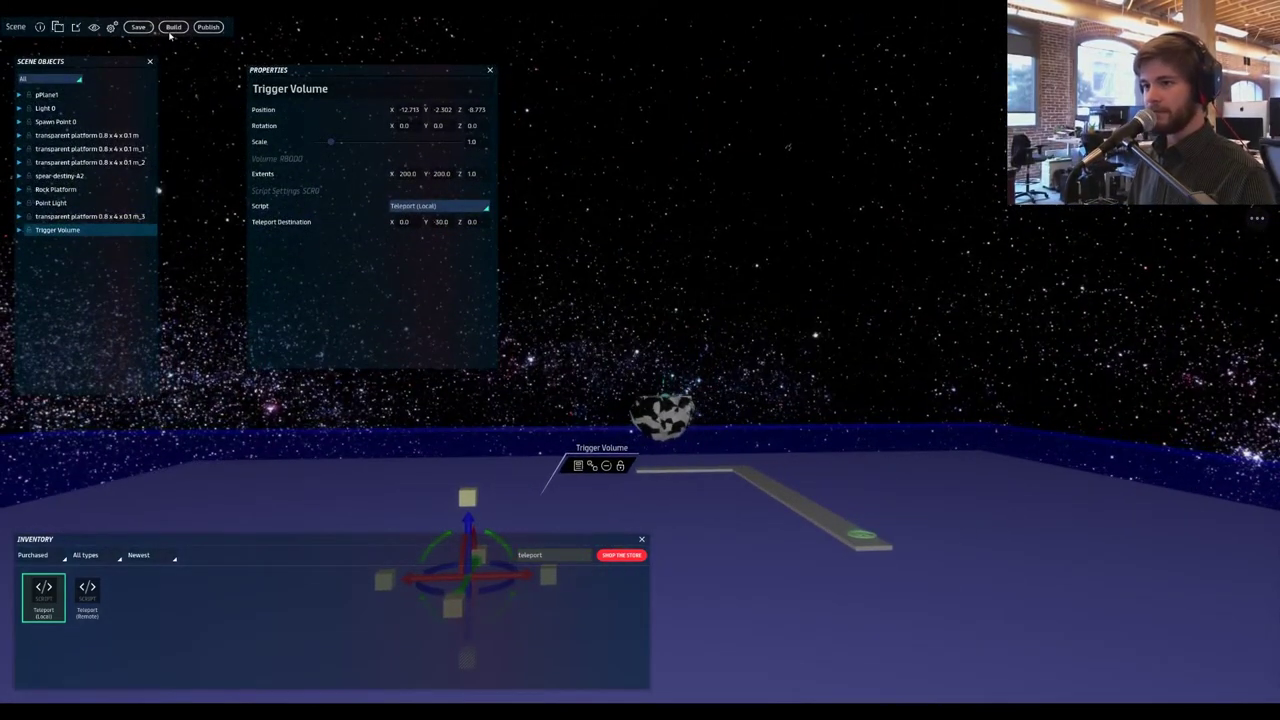
- Build the scene with the enlarged Trigger Volume and visit it
left_click(171, 28)
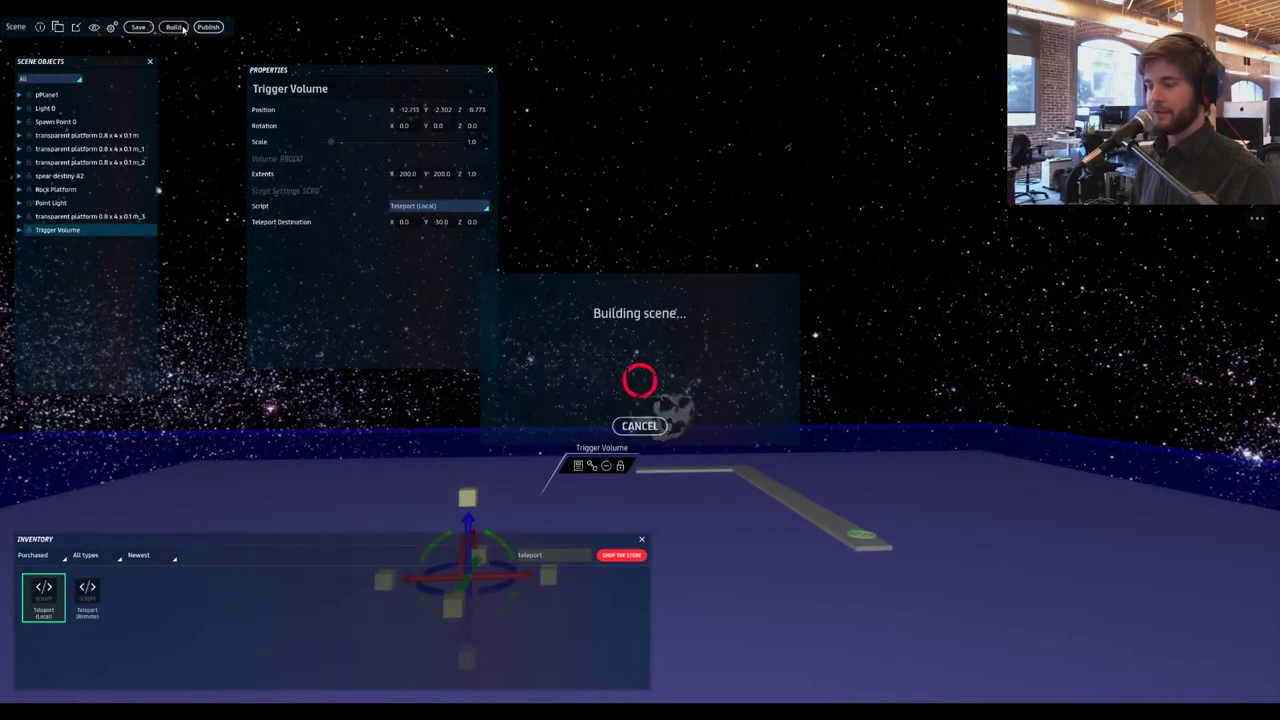
left_click(183, 29)
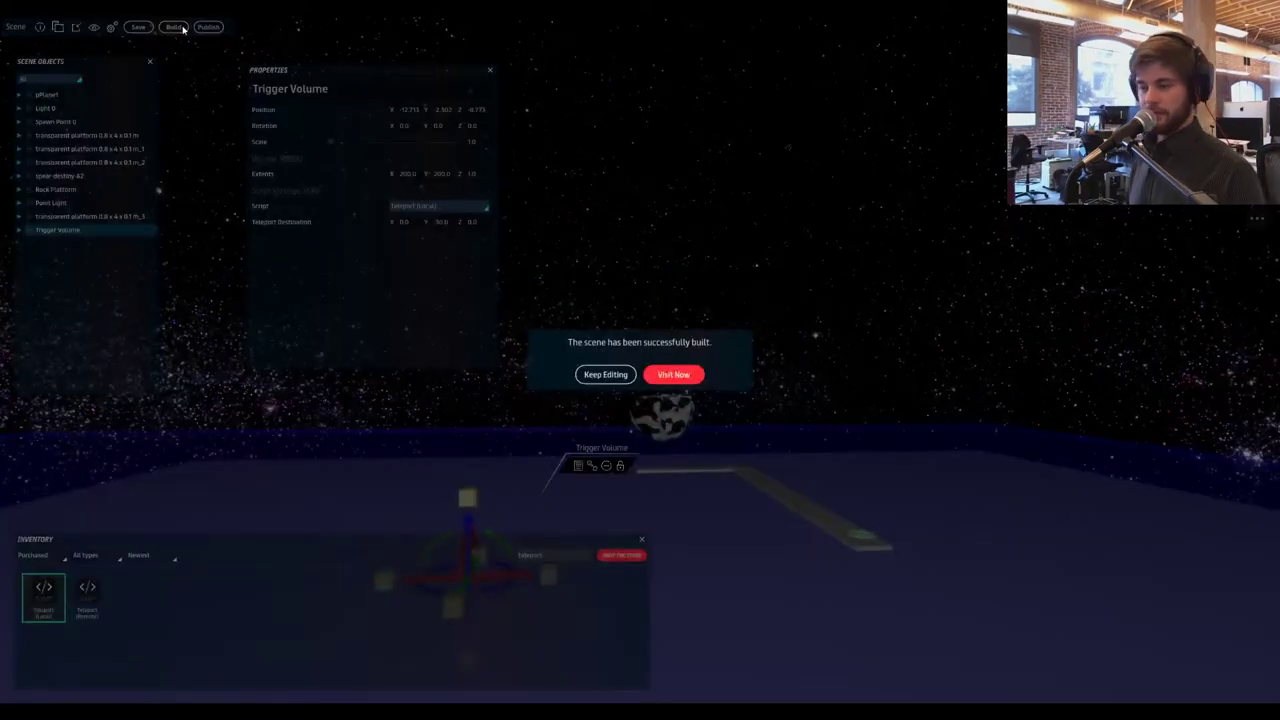
left_click(673, 374)
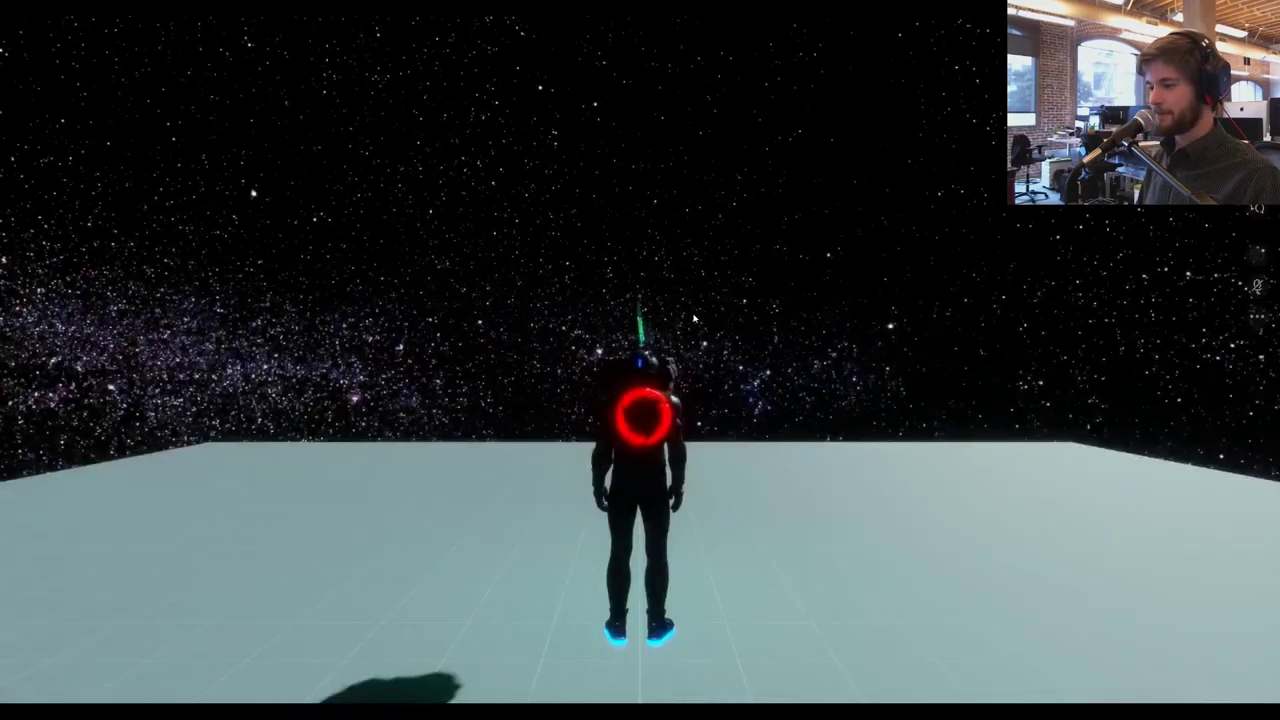
- Walk and jump the avatar around the start area and off the path to test the teleport for fallen players
left_click_drag(694, 318, 491, 361)
key("w")
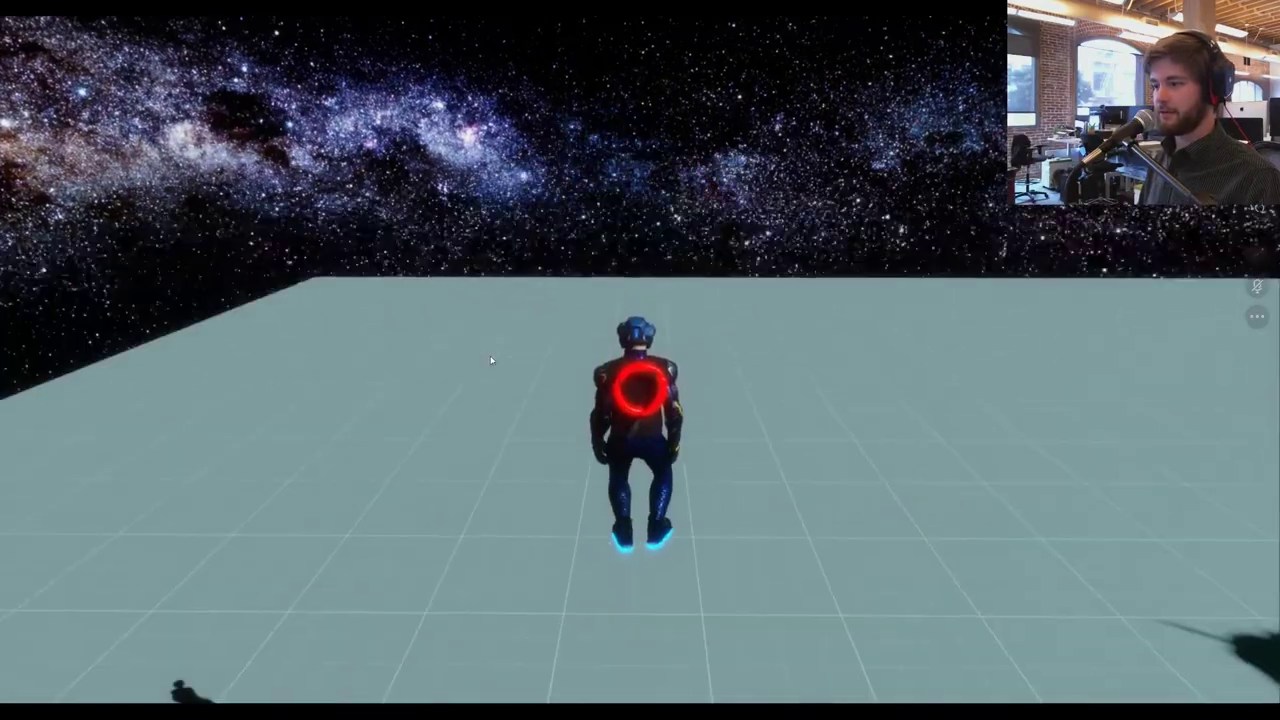
left_click_drag(491, 360, 710, 247)
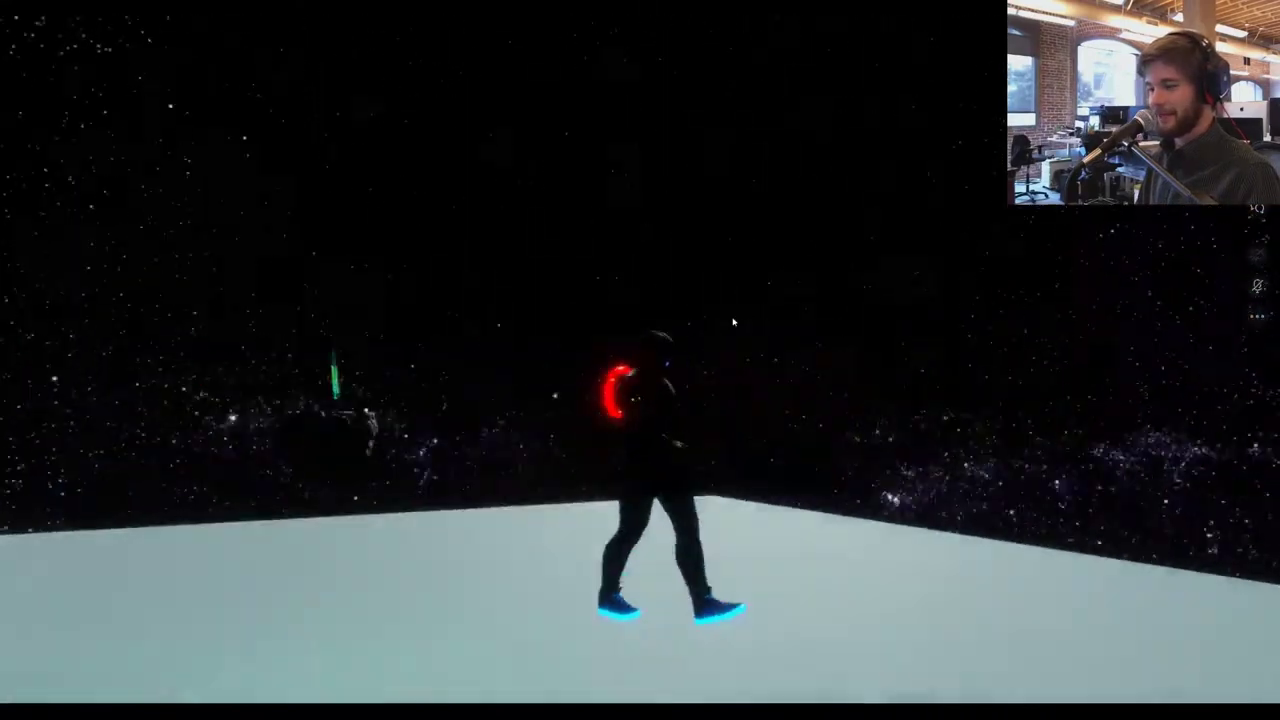
key("w")
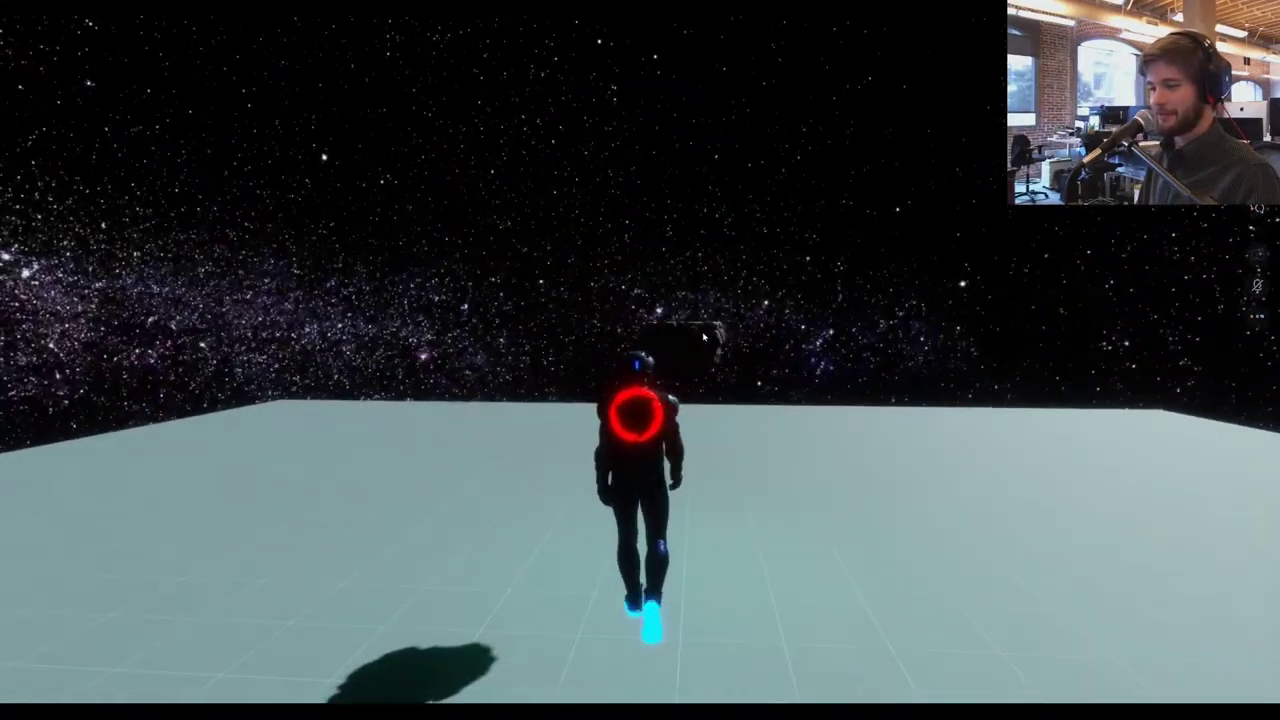
key("w")
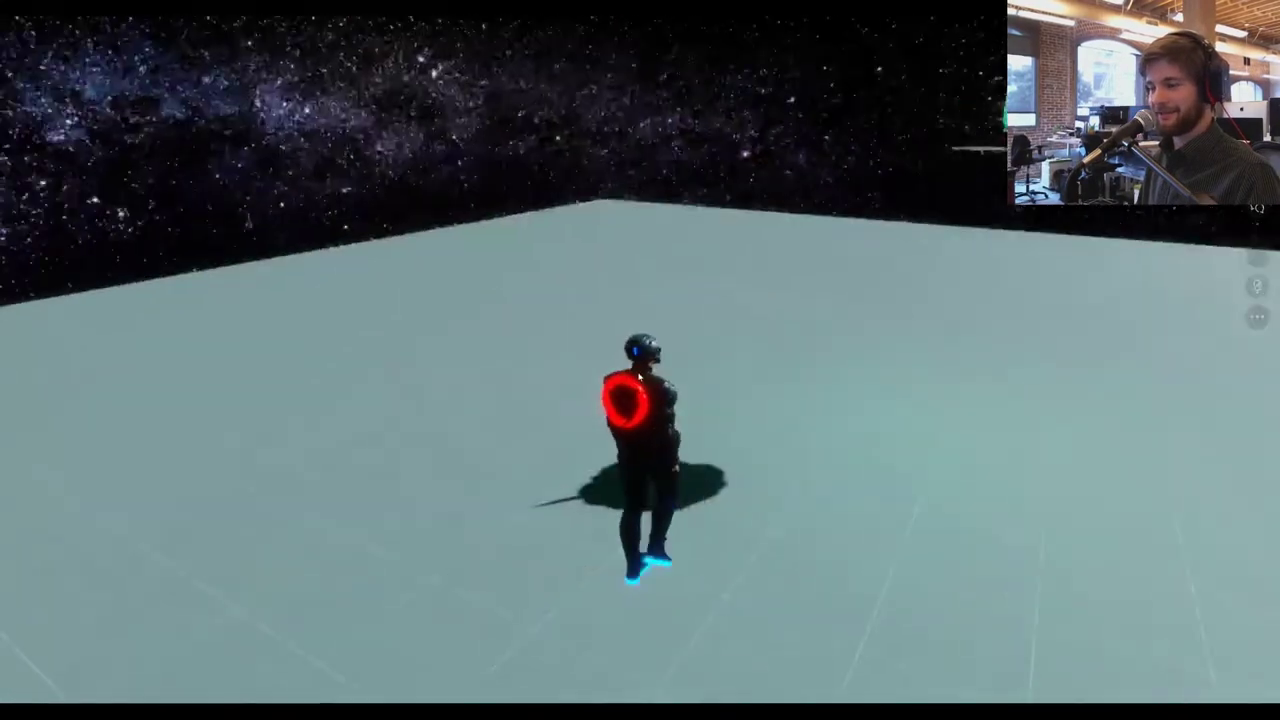
mouse_move(709, 336)
left_mouse_down()
mouse_move(701, 373)
mouse_move(726, 371)
mouse_move(694, 330)
left_mouse_up()
key("d")
key("space")
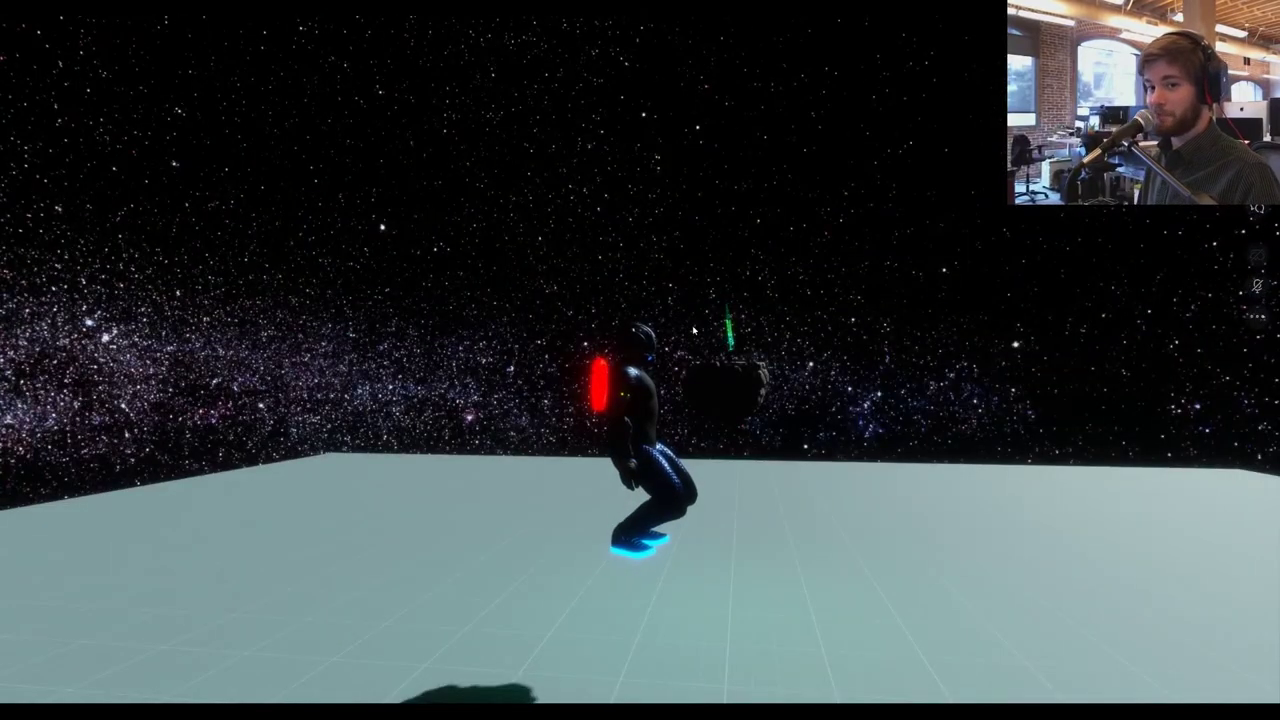
left_click_drag(693, 331, 796, 362)
key("w")
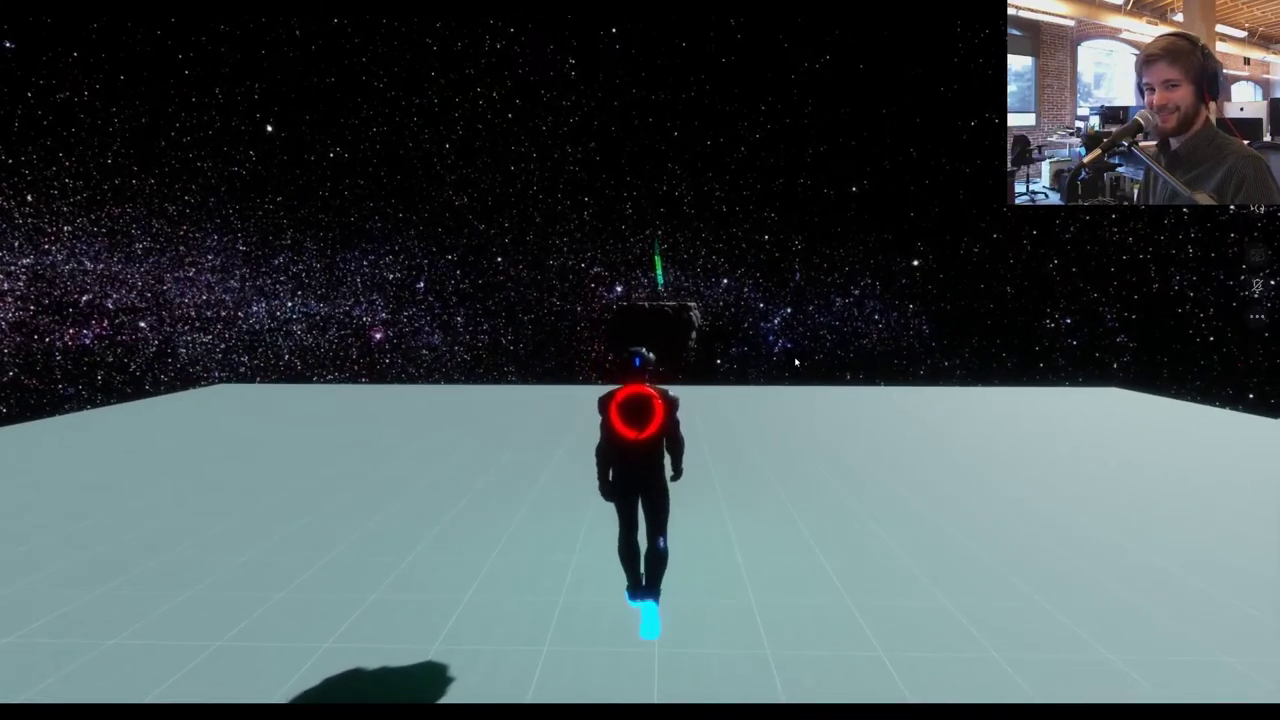
key("w")
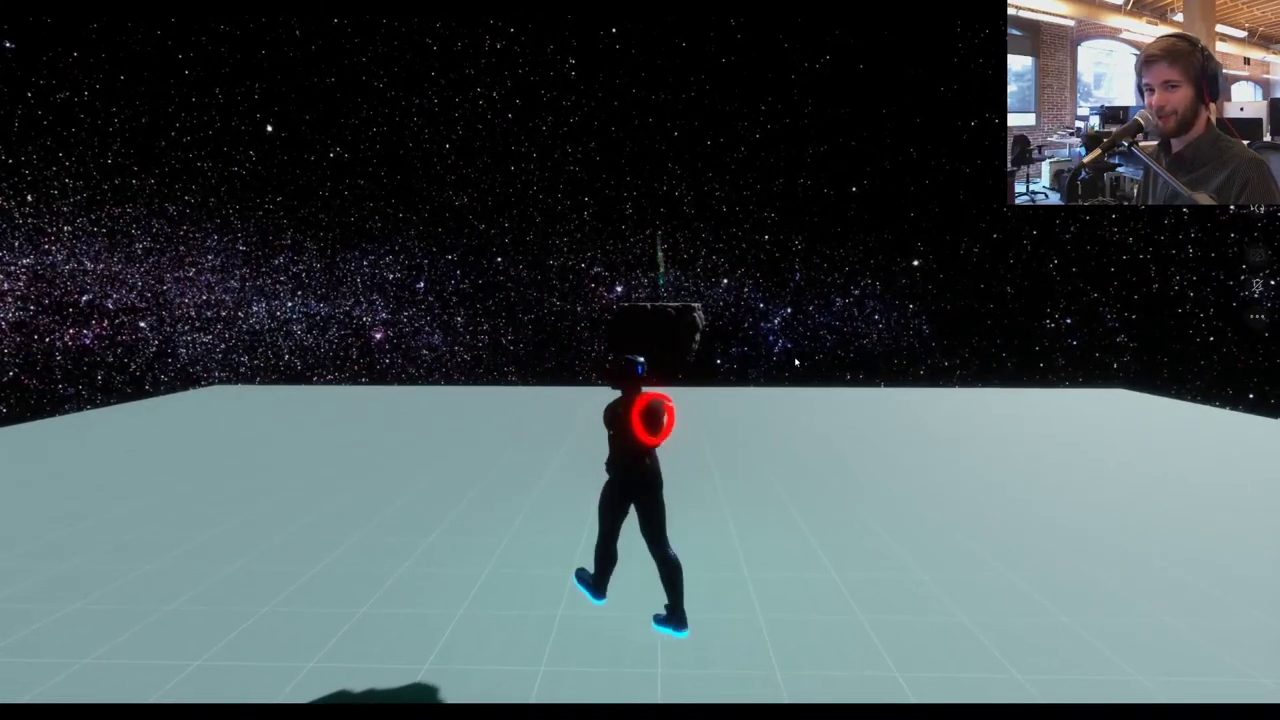
left_click_drag(796, 362, 869, 307)
key("d")
key("w")
key("space")
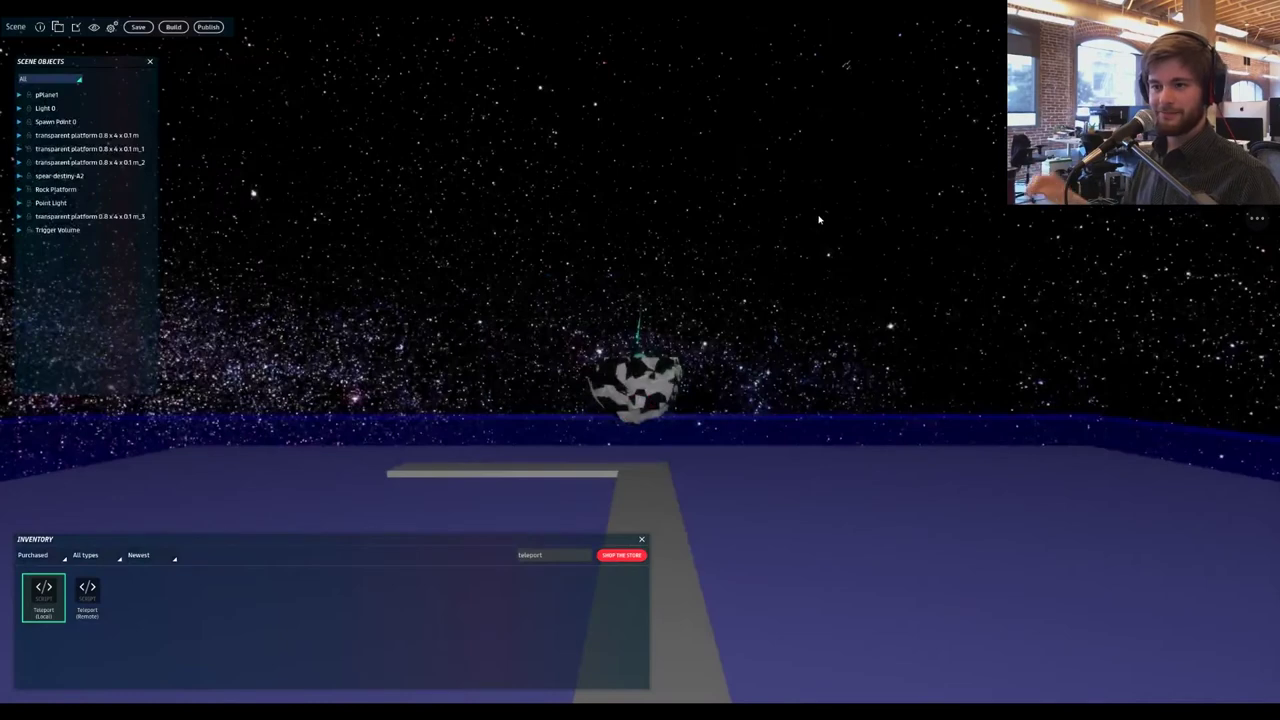
- Set the Z value of the Trigger Volume's teleport destination to 5 and close its properties
right_click_drag(556, 210, 523, 303)
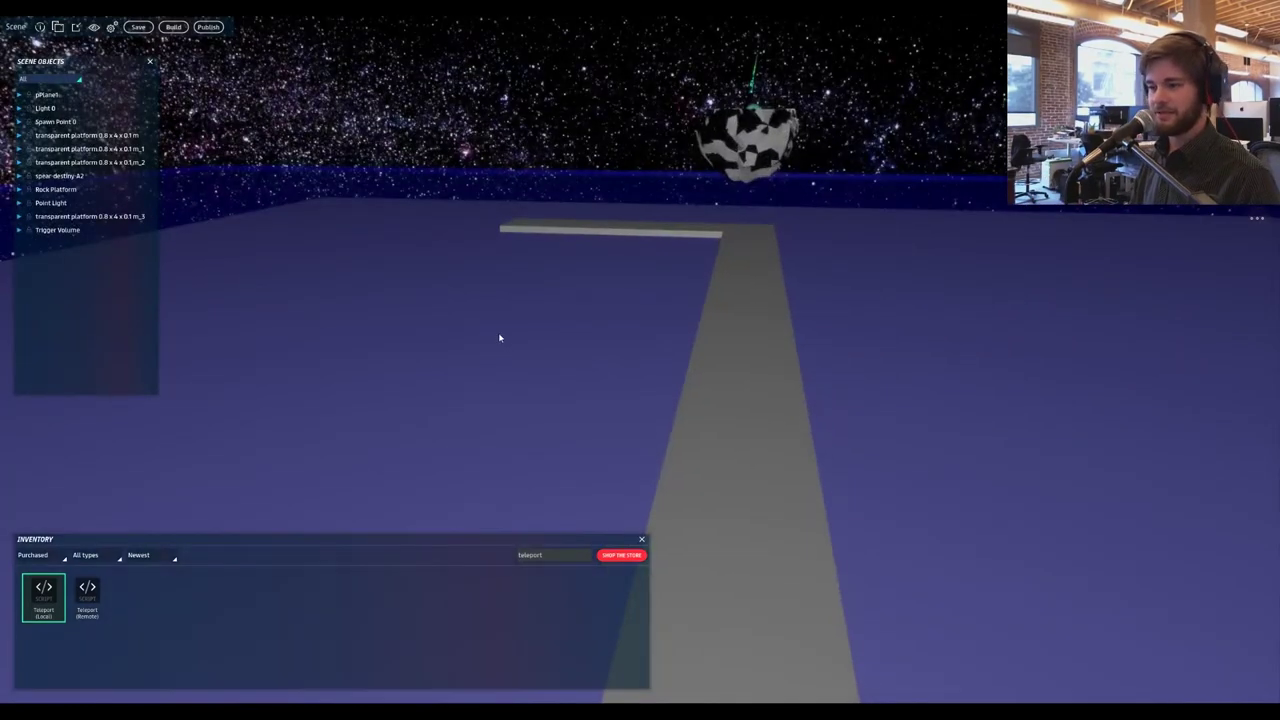
left_click(500, 336)
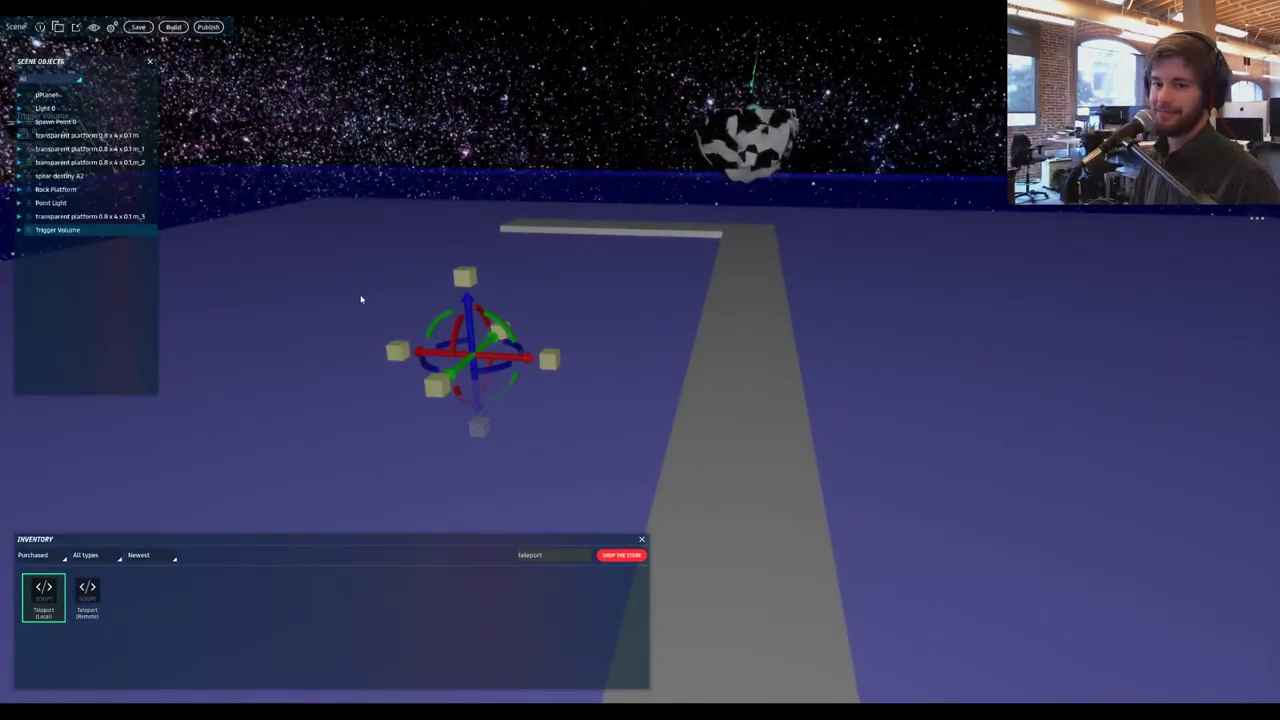
right_click(124, 231)
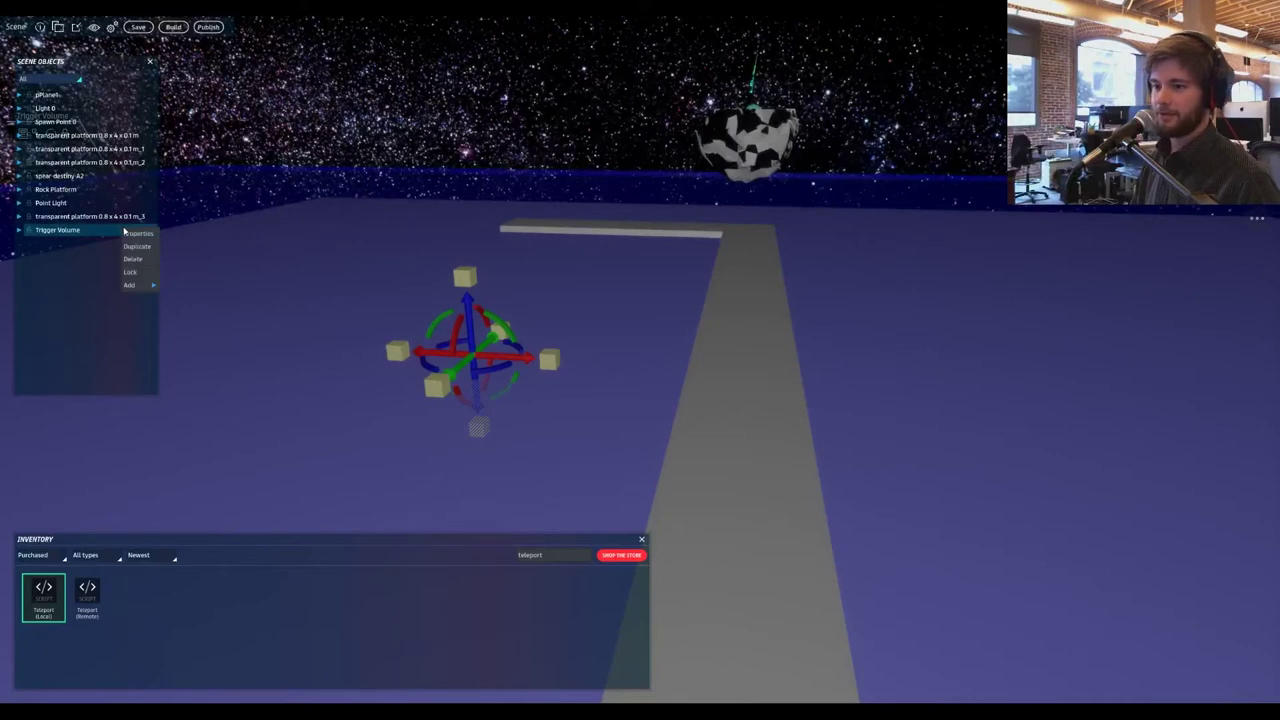
left_click(143, 238)
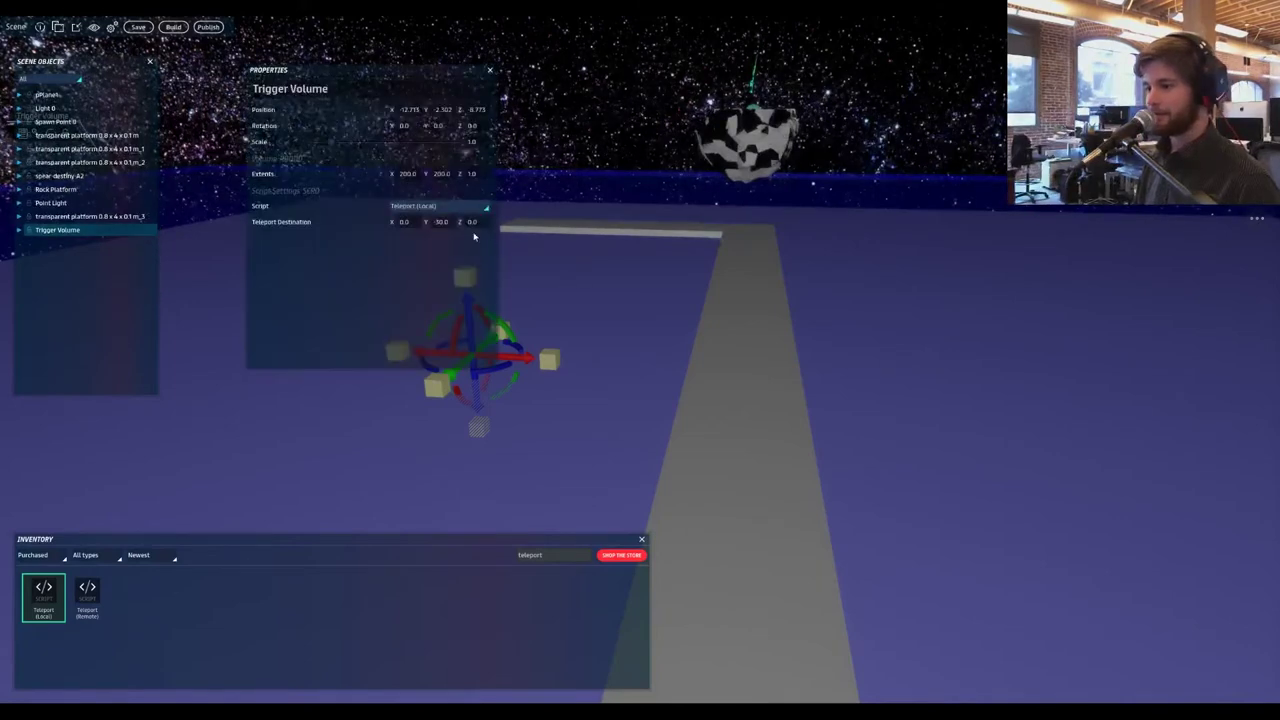
left_click(470, 222)
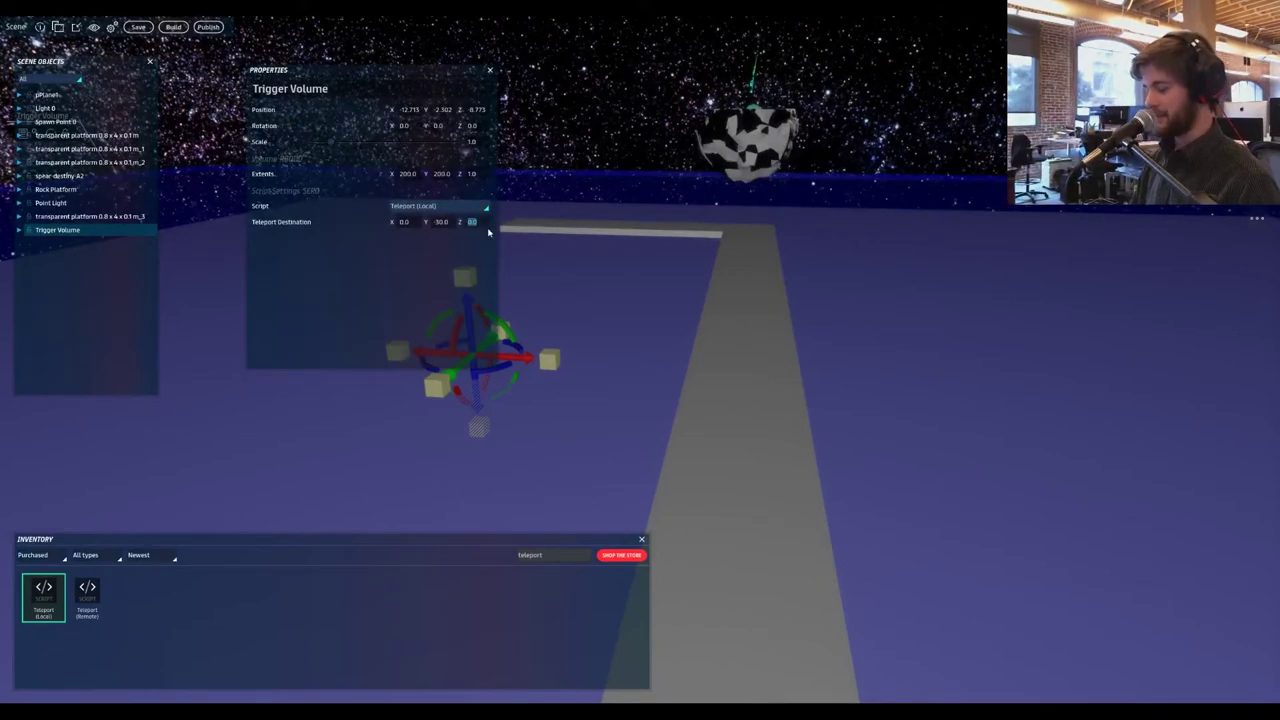
type("5")
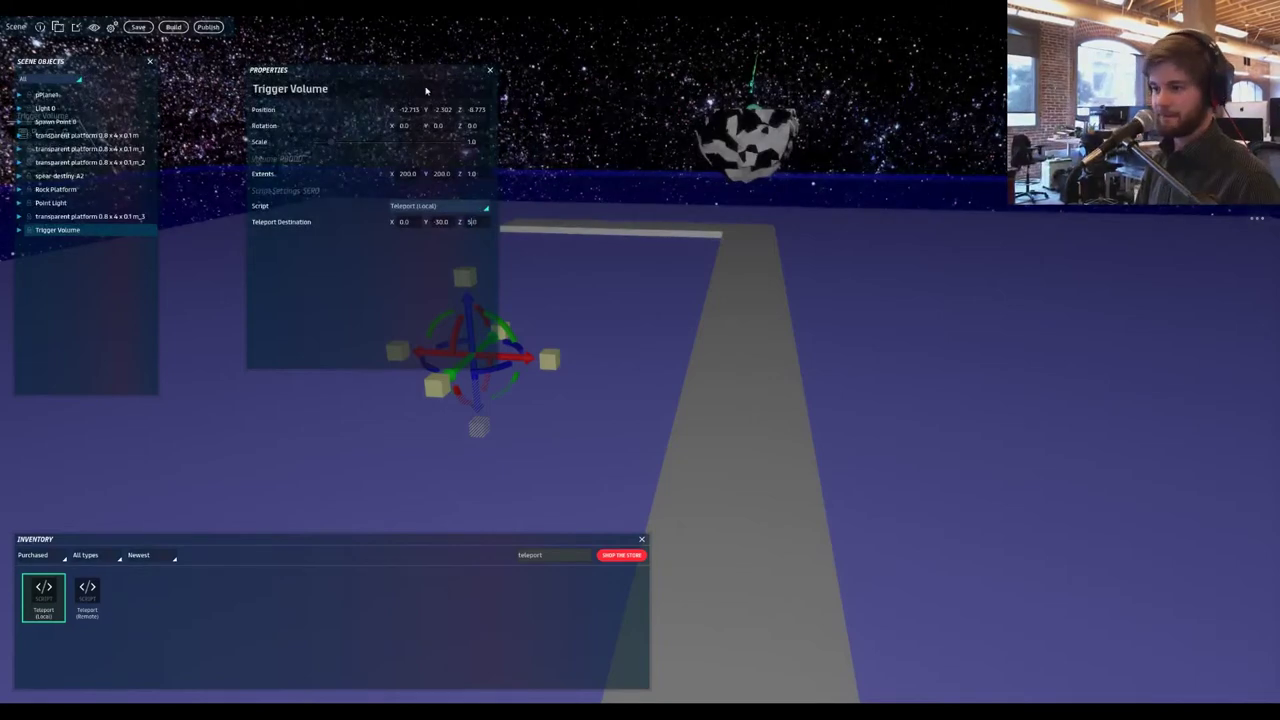
left_click(490, 70)
- Save and build the scene with the raised teleport destination, and visit it
left_click(174, 27)
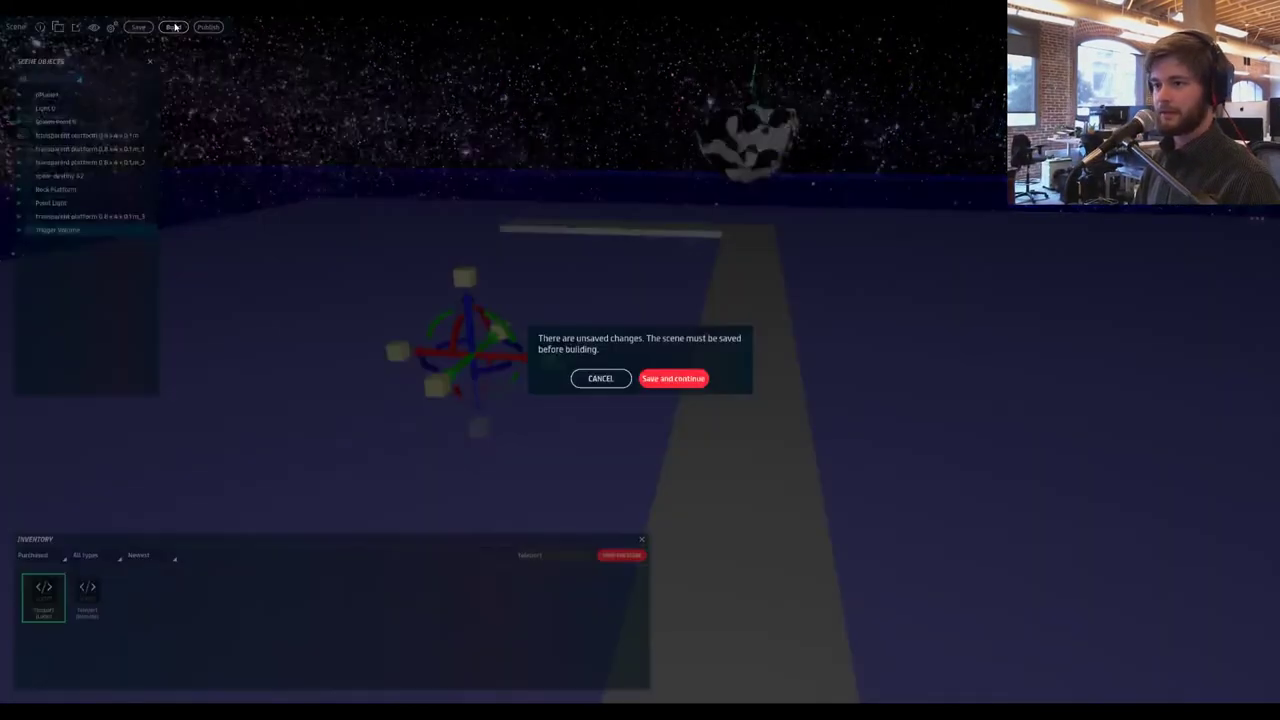
left_click(661, 377)
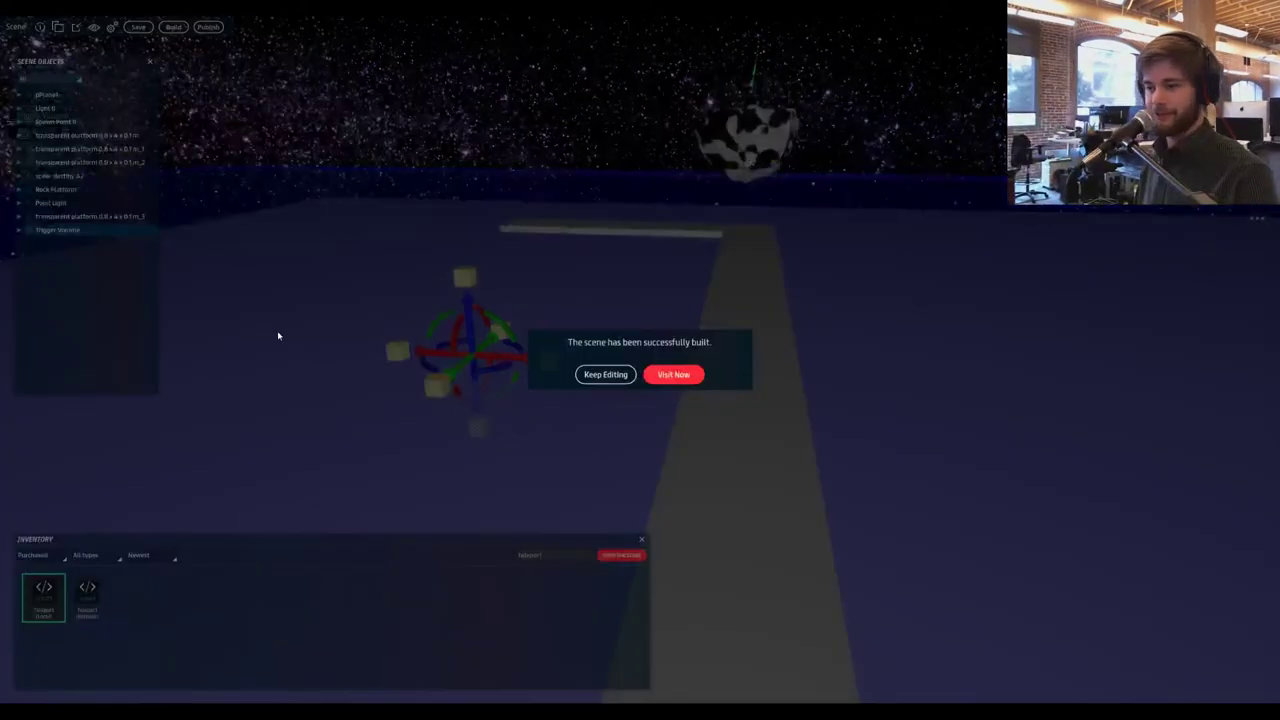
left_click(689, 375)
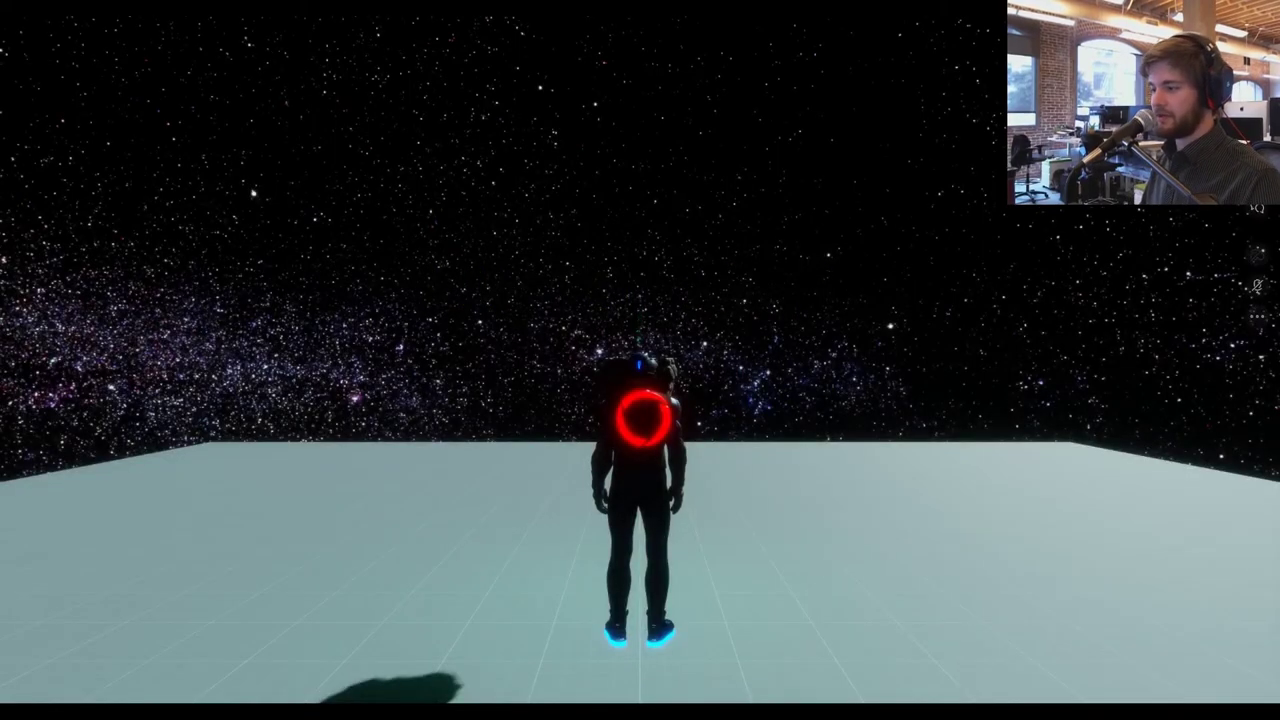
- Walk the avatar off the path repeatedly to test the teleport back to the raised destination
left_click_drag(693, 343, 749, 383)
key("w")
key("d")
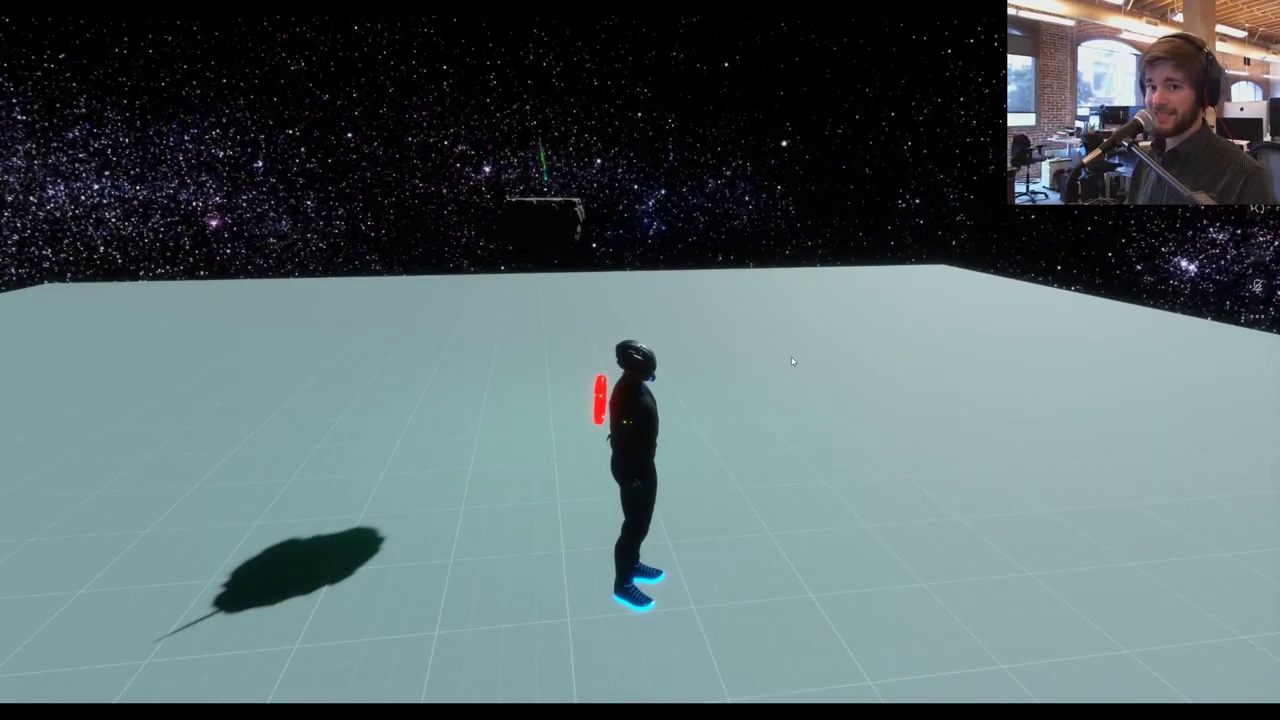
key("w")
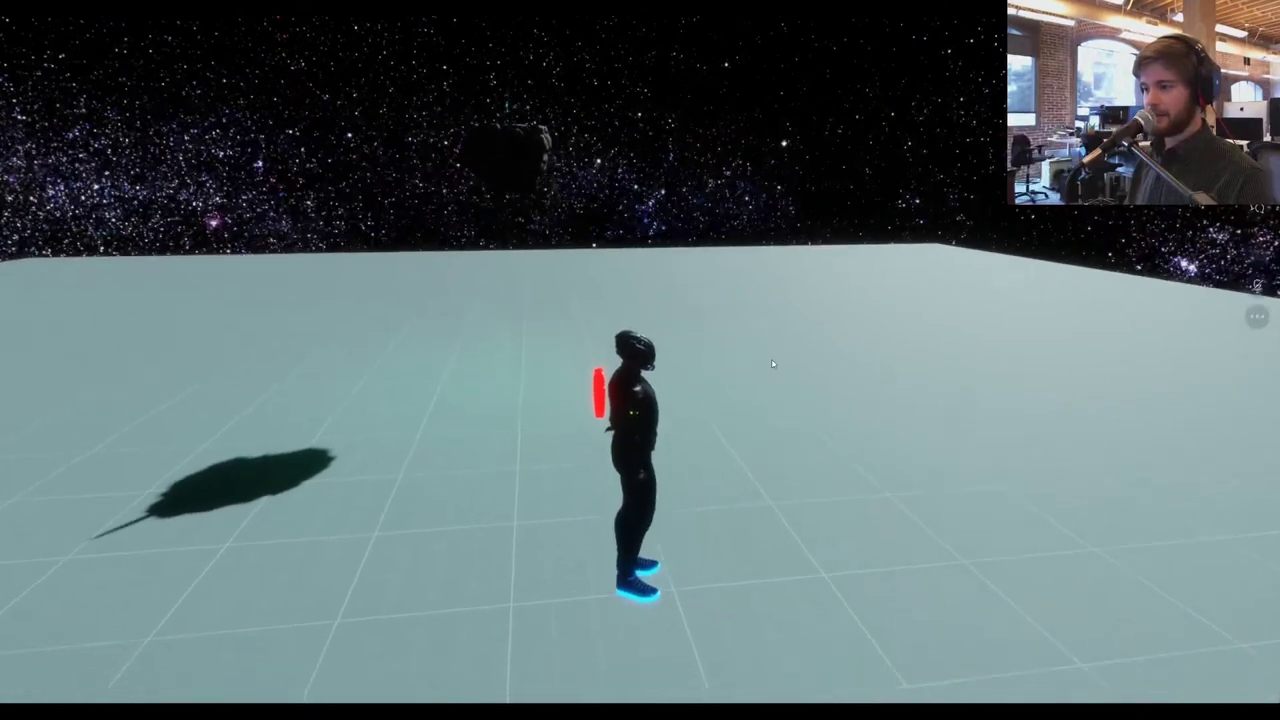
key("space")
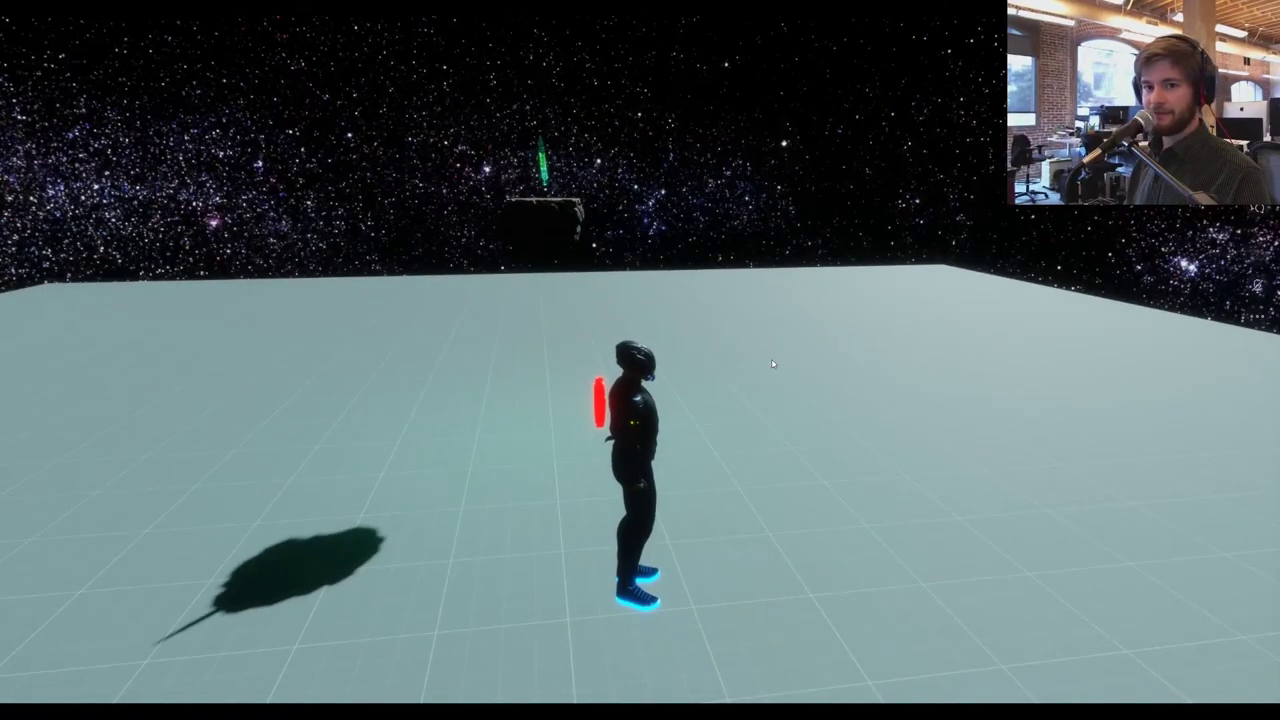
key("d")
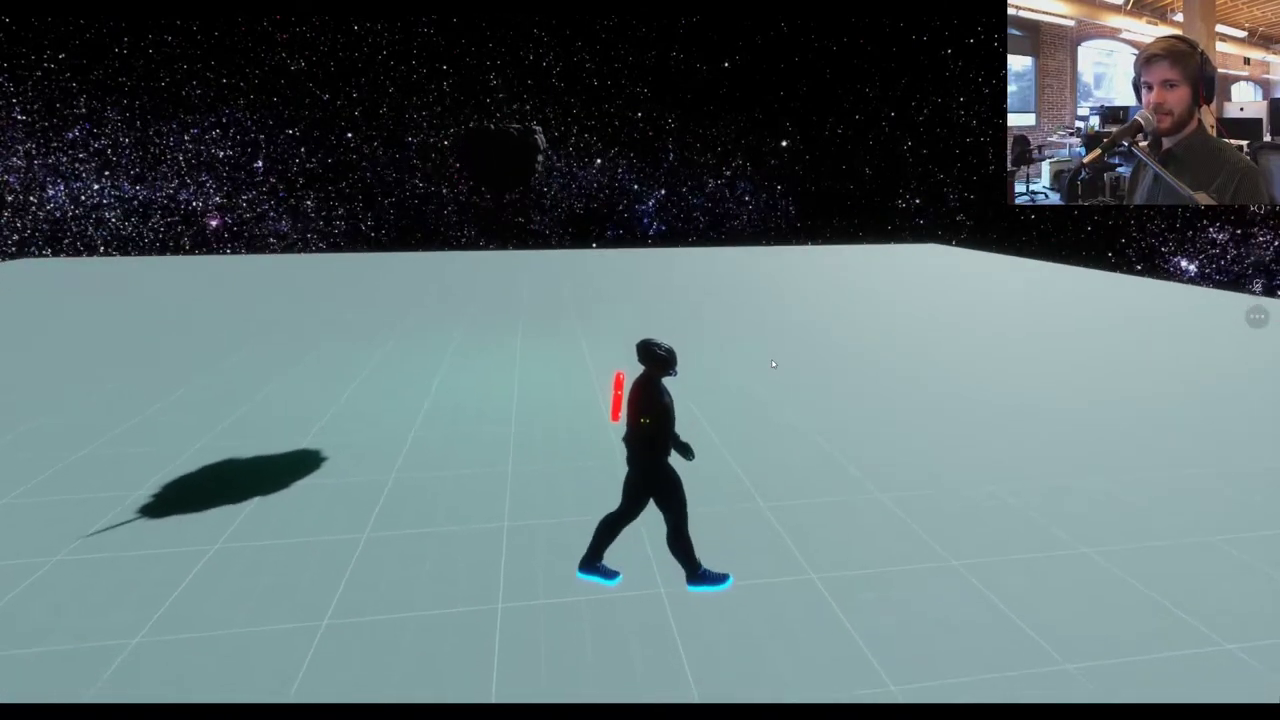
key("w")
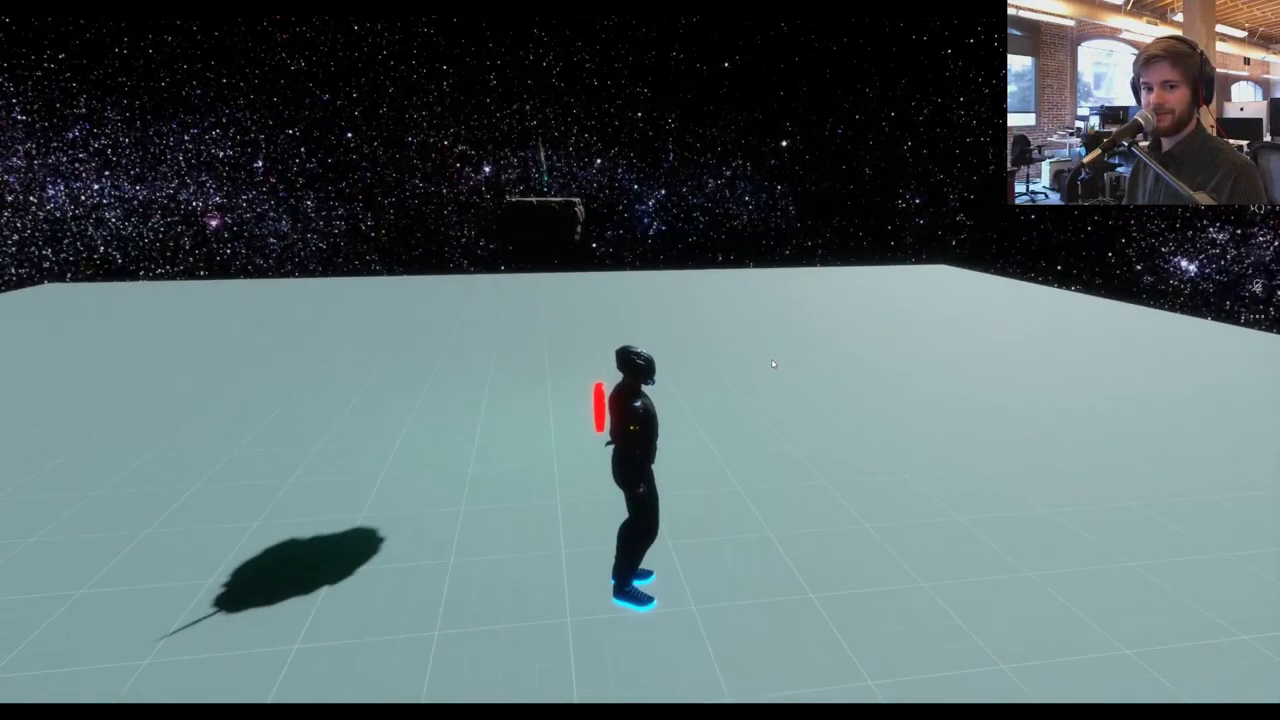
- Walk the avatar across the plane toward the floating rock platform with the glowing spear
key("w")
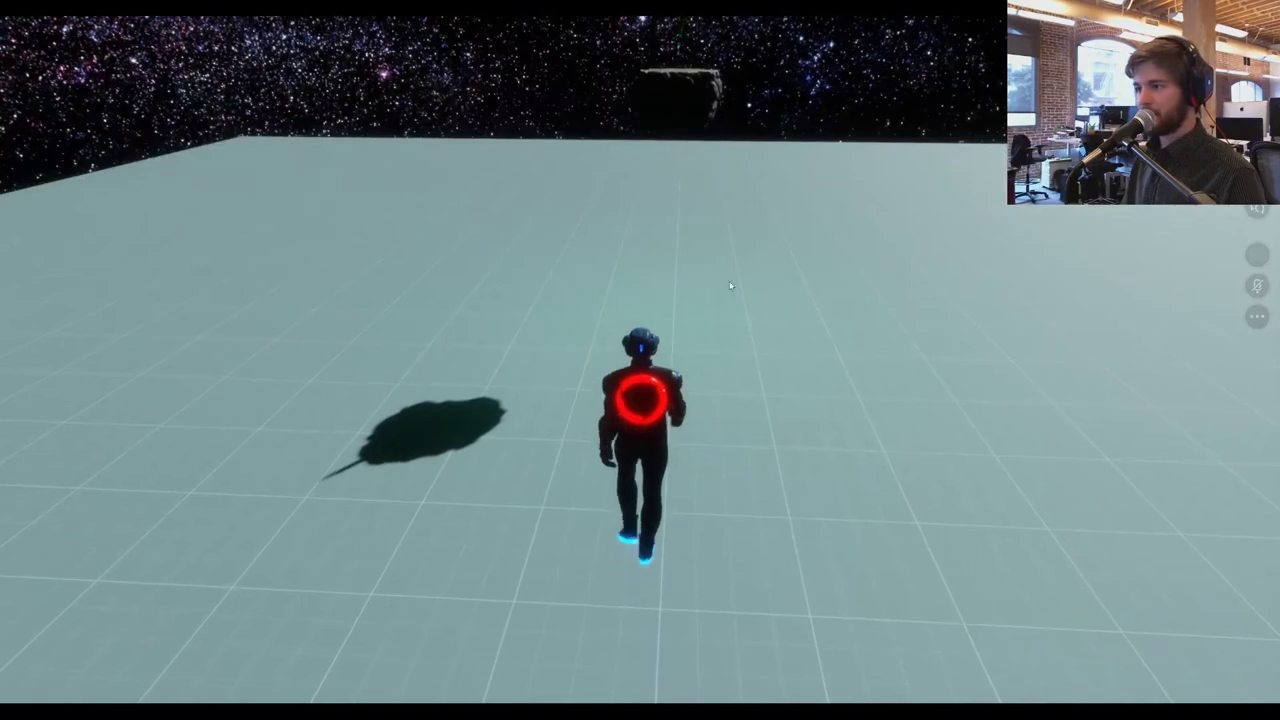
key("w")
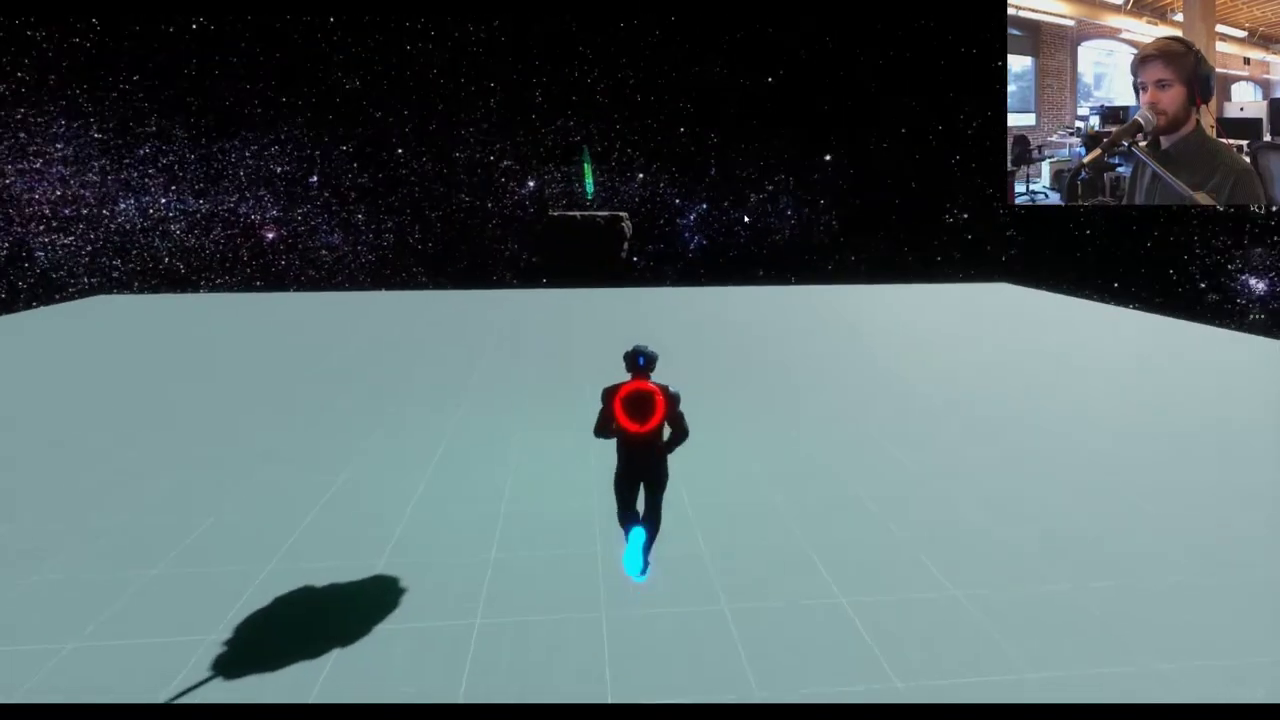
key("w")
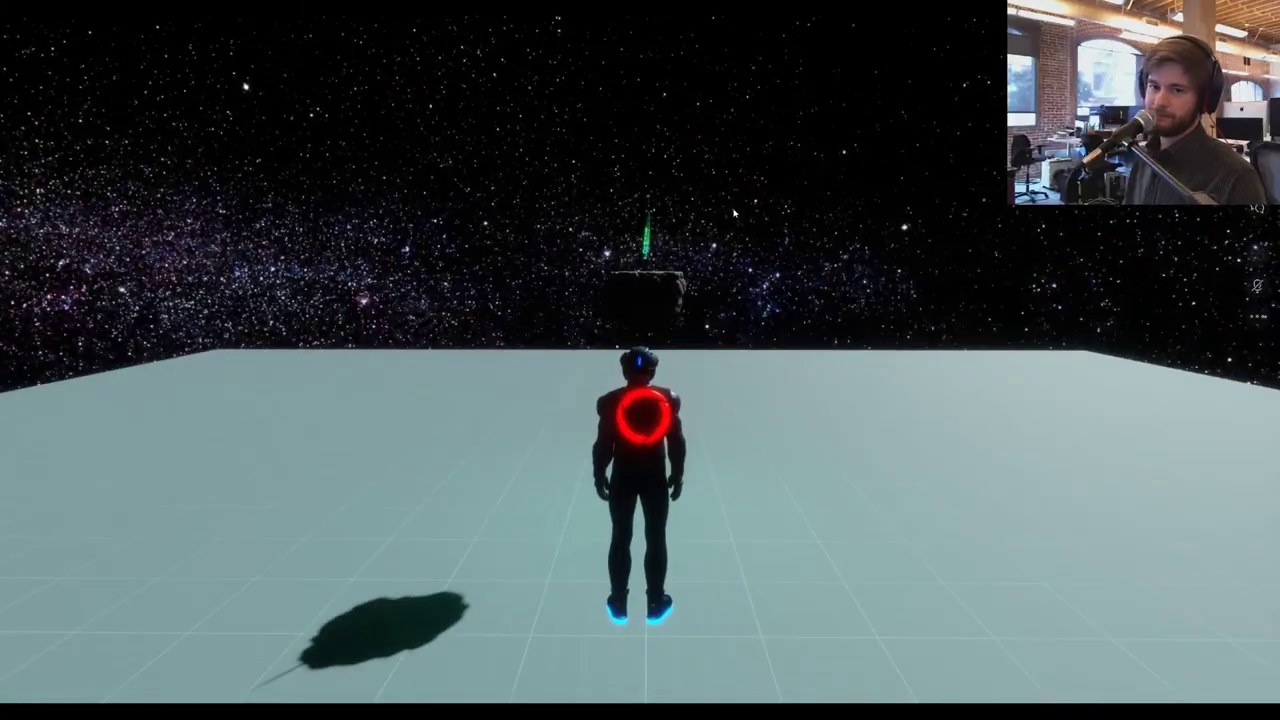
key("w")
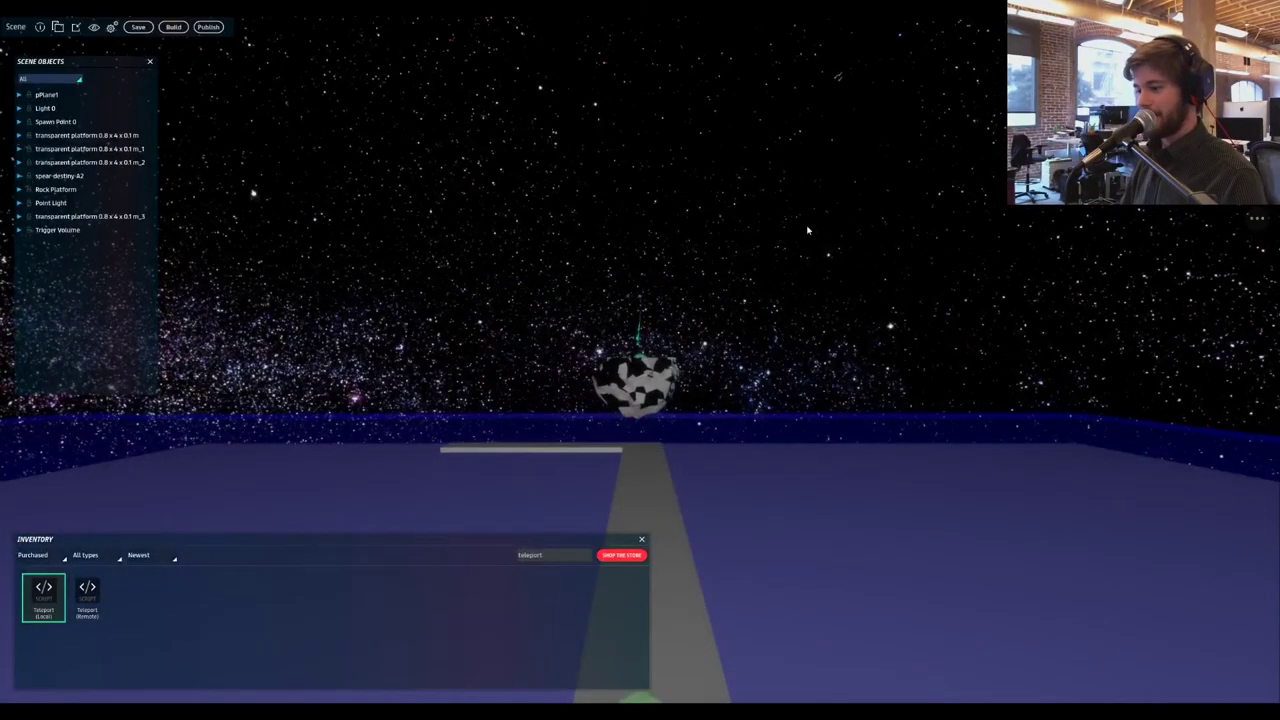
- Lower the Trigger Volume so that it sits just beneath the ground plane
left_click(721, 438)
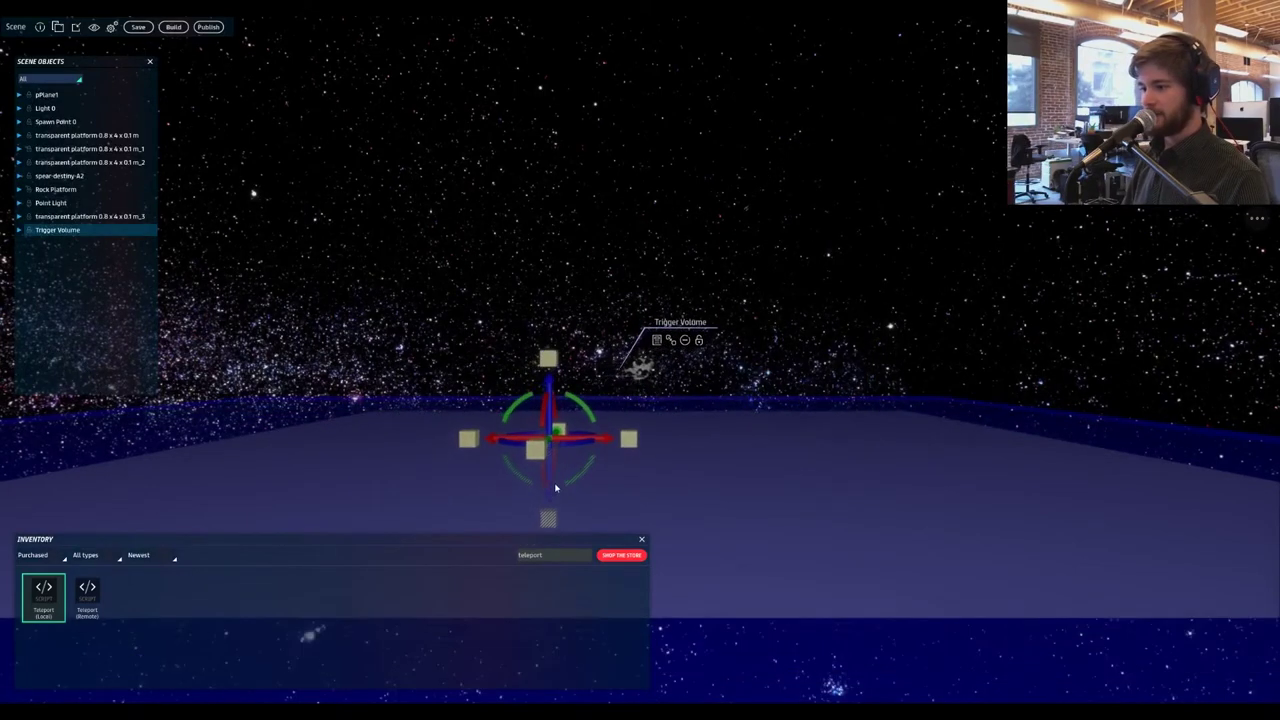
left_click_drag(558, 486, 563, 625)
right_click_drag(803, 404, 782, 436)
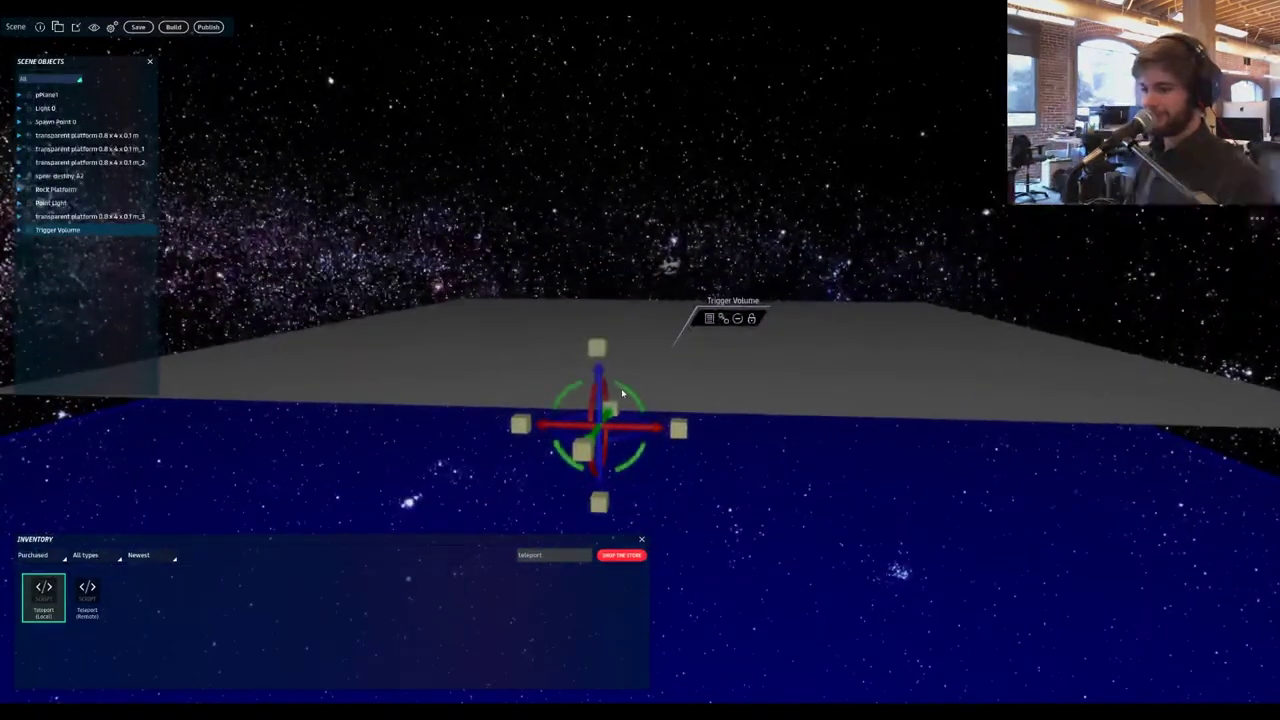
left_click_drag(599, 386, 594, 368)
left_click(757, 368)
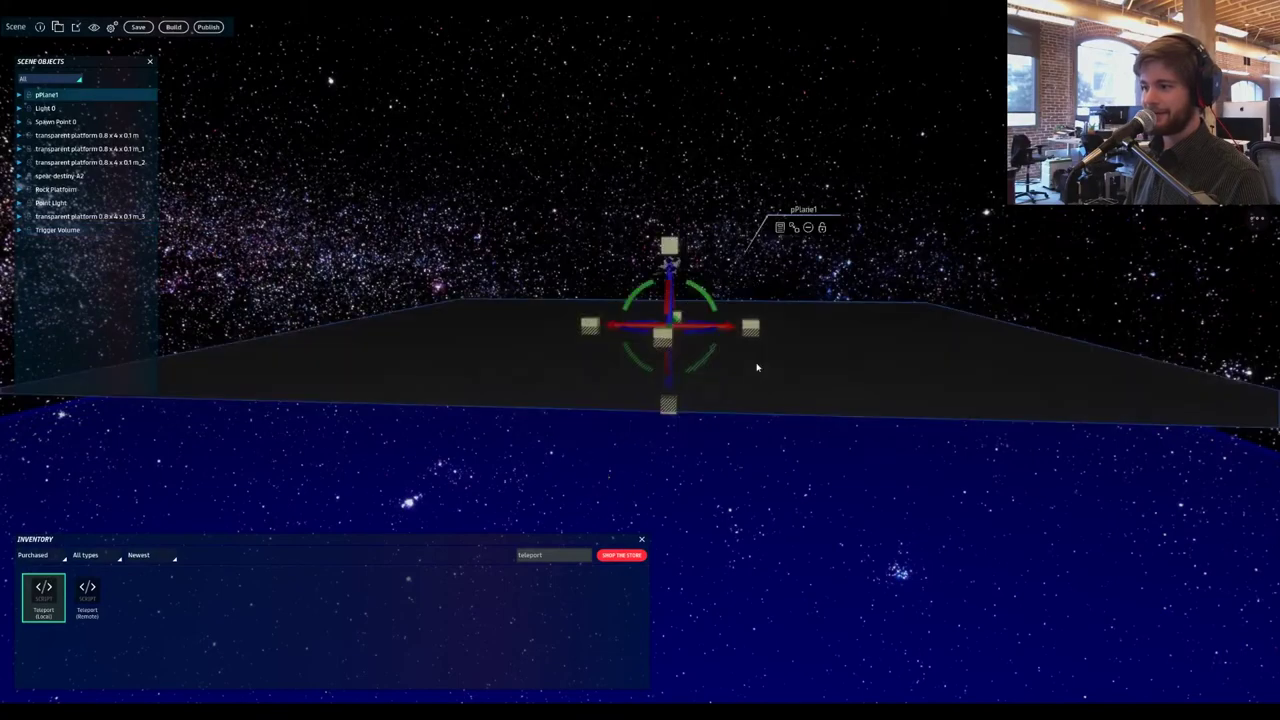
- Select the Rock Platform beyond the transparent platforms and open its properties
key("w")
right_click_drag(800, 362, 762, 320)
key("w")
left_click(625, 440)
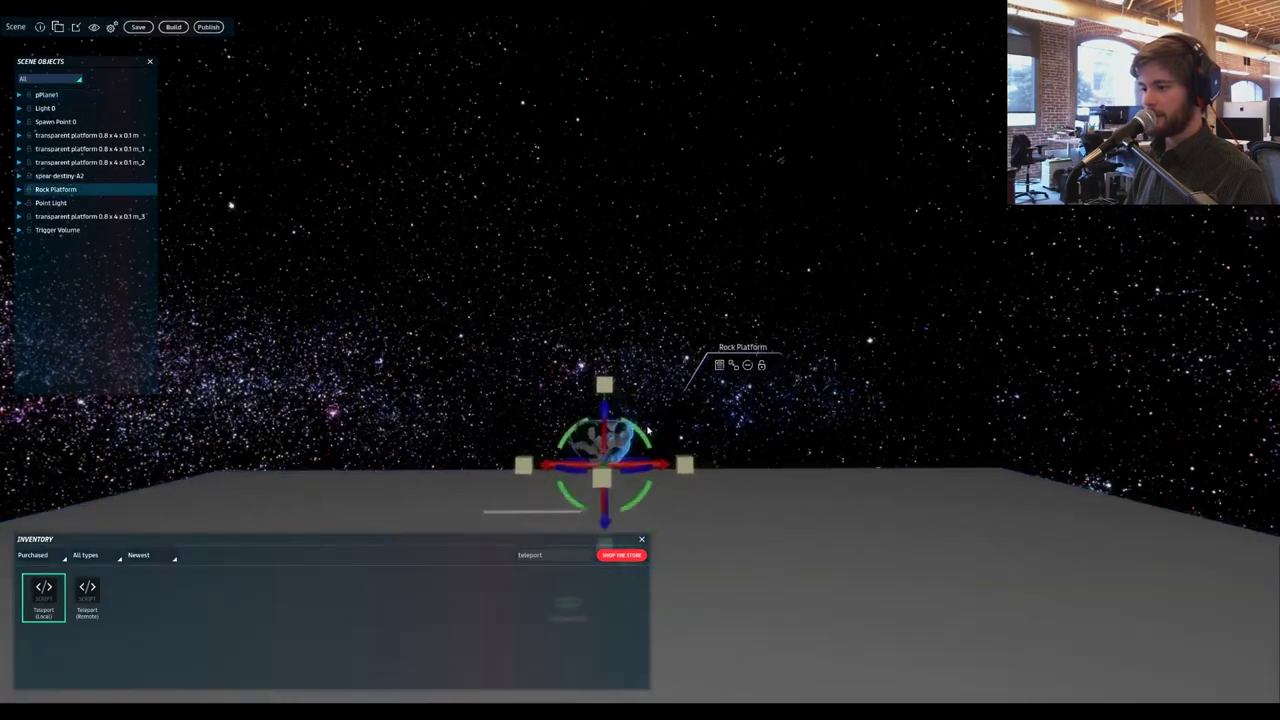
key("a")
key("d")
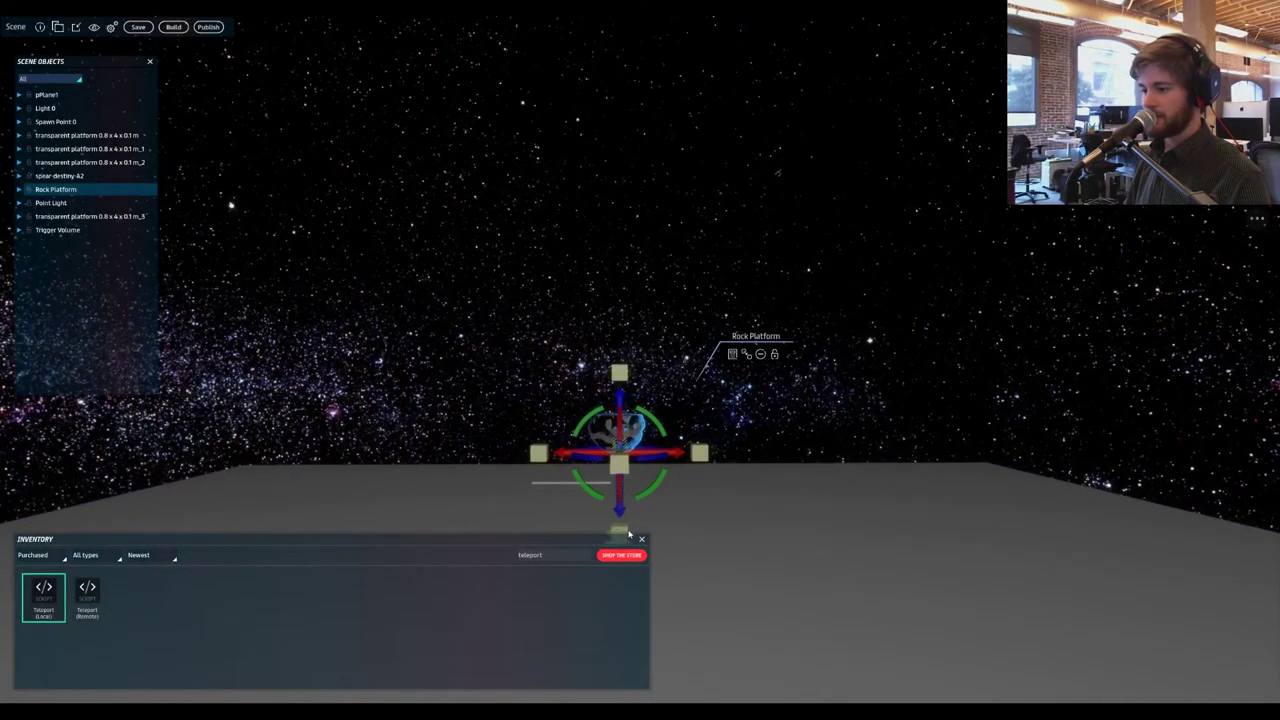
right_click_drag(658, 408, 632, 442)
left_click(635, 437)
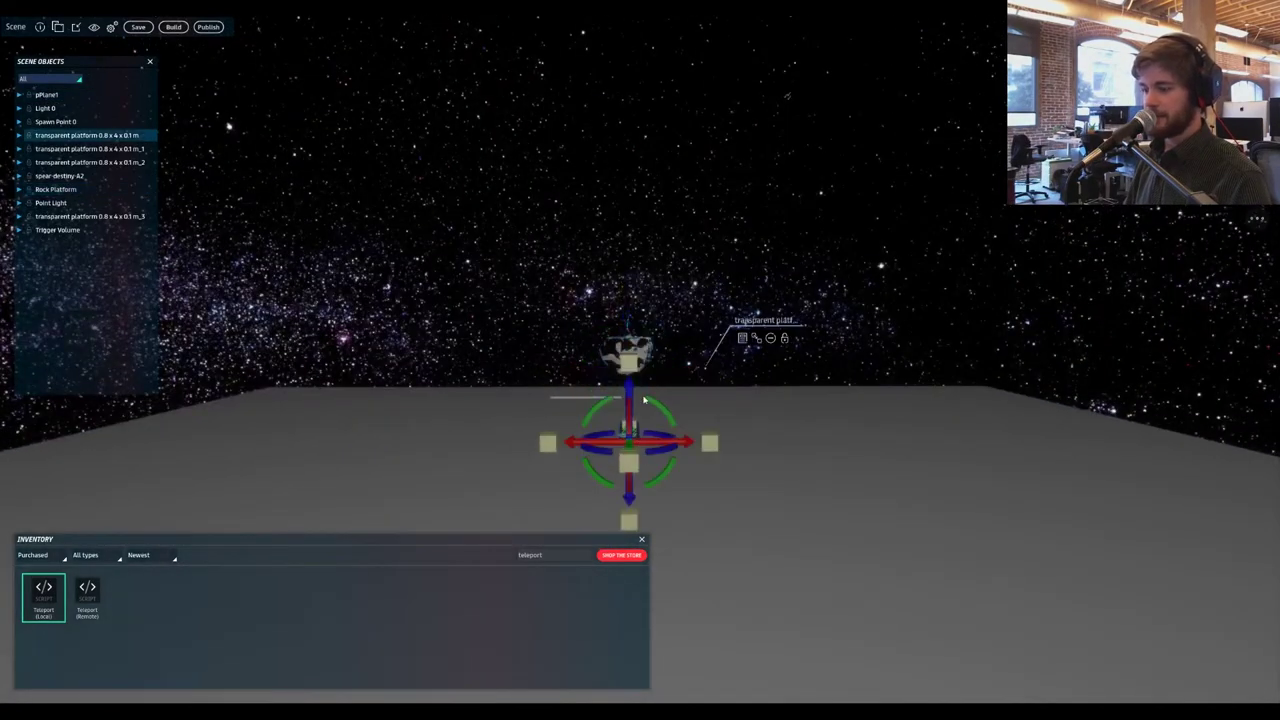
key("w")
right_click_drag(680, 352, 686, 412)
key("w")
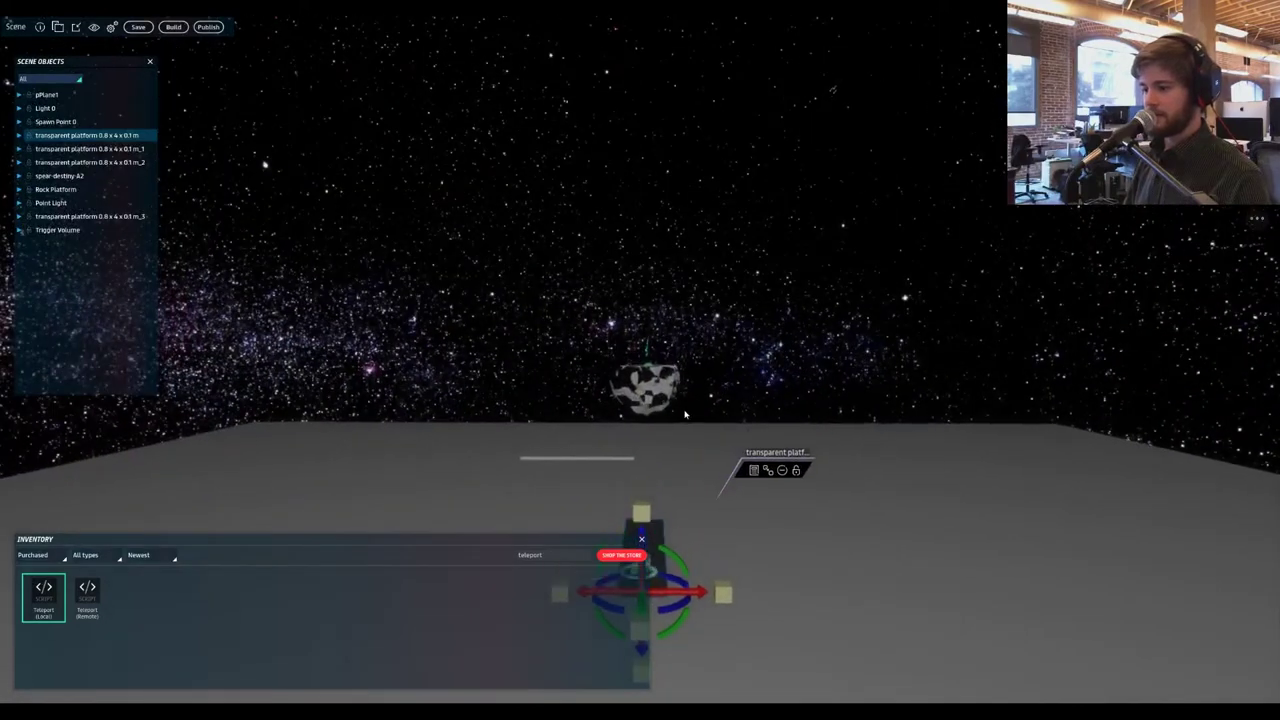
left_click(662, 398)
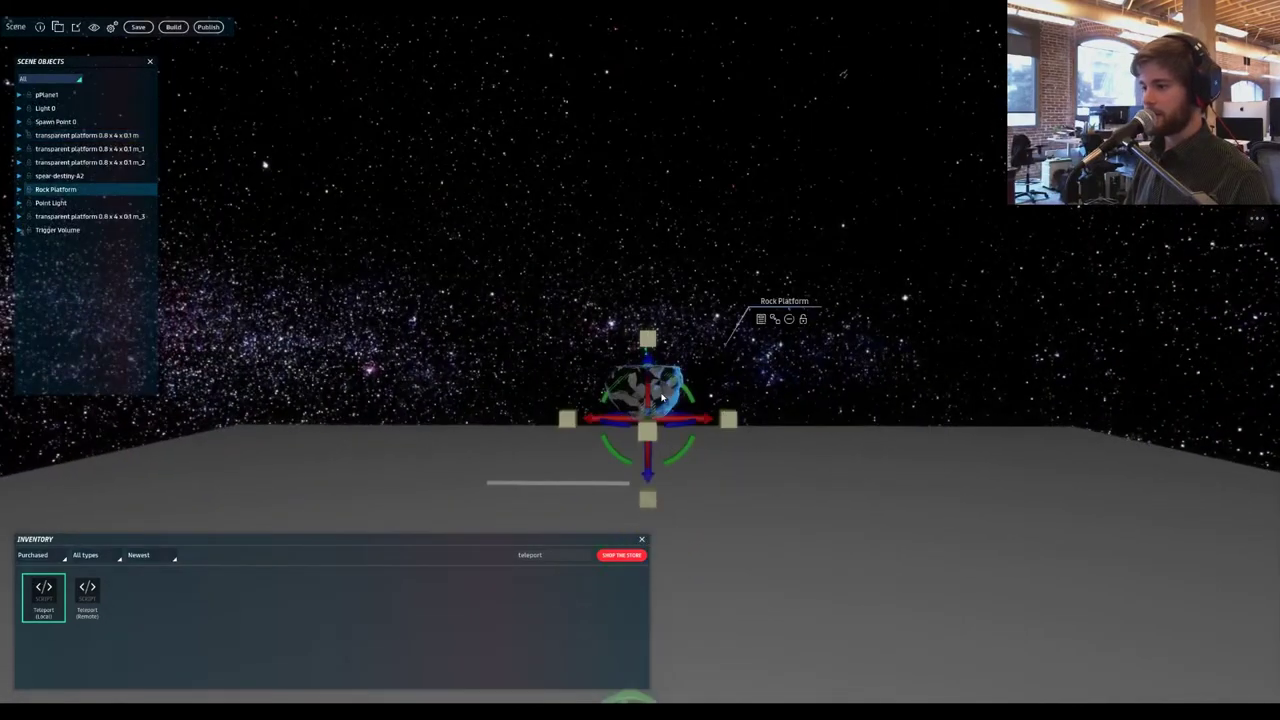
left_click(761, 319)
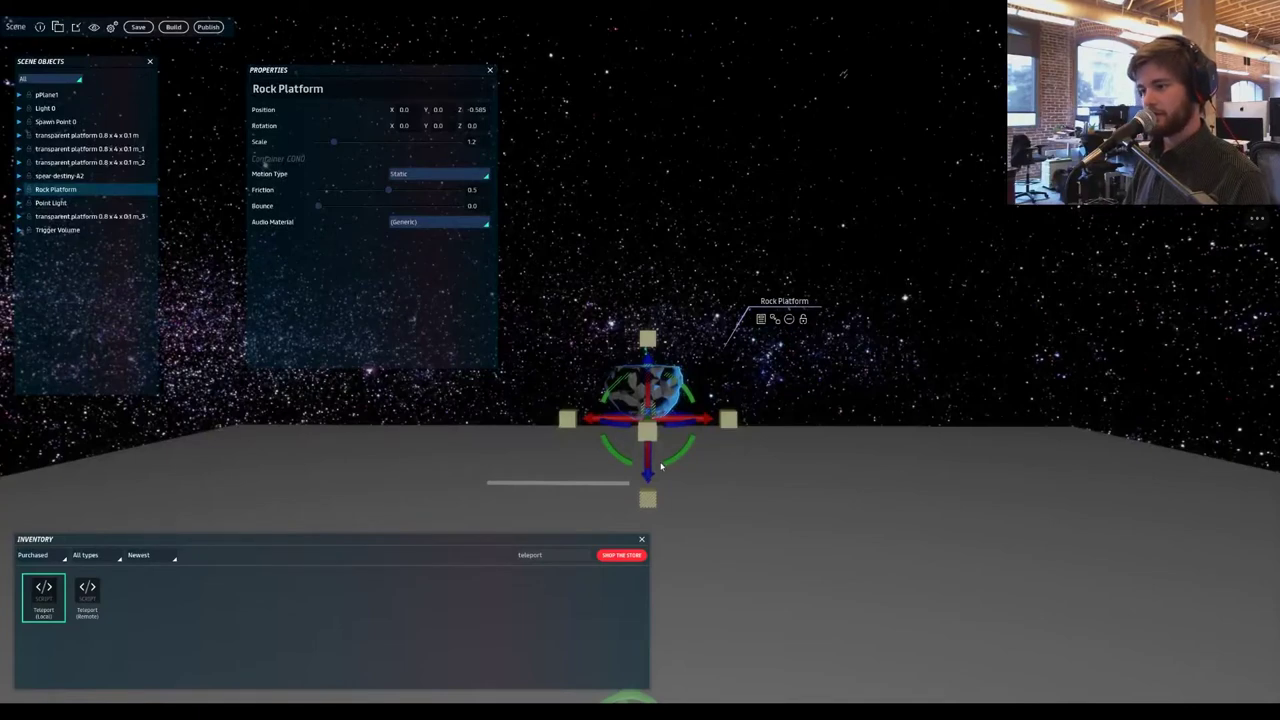
- Lower the Rock Platform to a Z position of about -2.87
left_click_drag(651, 474, 651, 512)
right_click_drag(652, 512, 729, 366)
key("s")
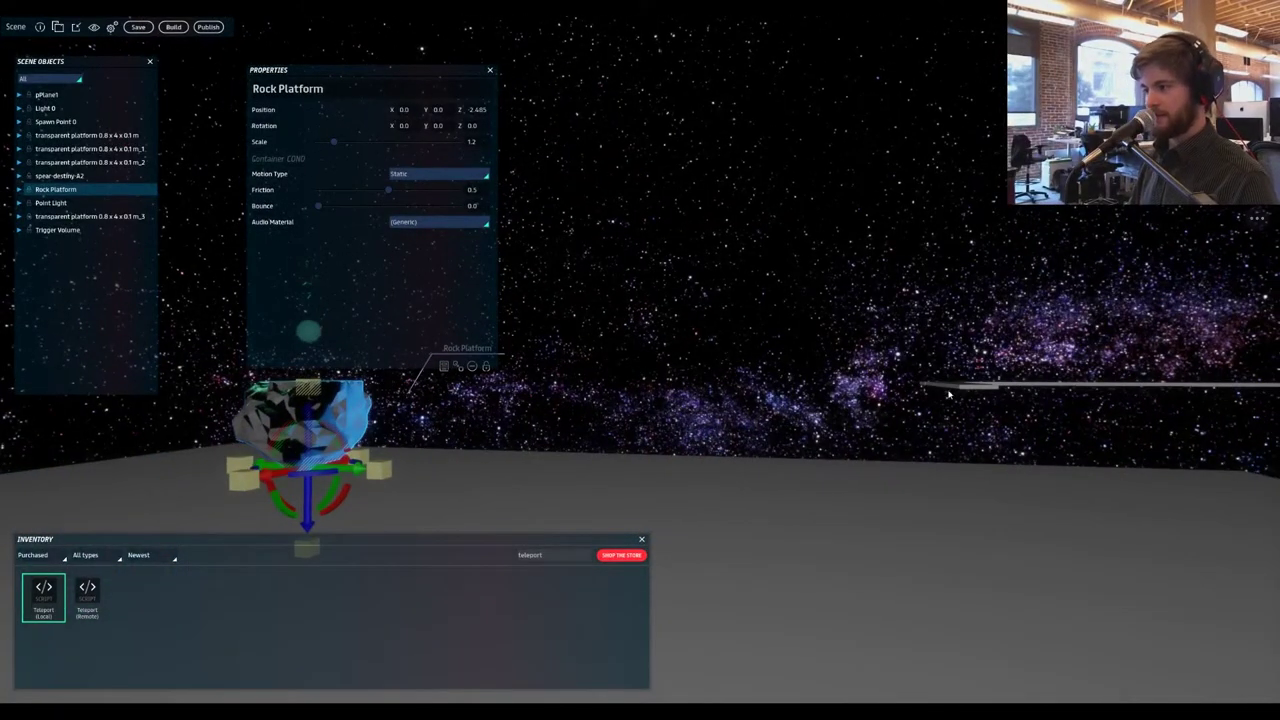
left_click_drag(310, 519, 310, 531)
- Lower the spear-destiny-A2 toward the rock platform to a Z position of about 1.73
key("a")
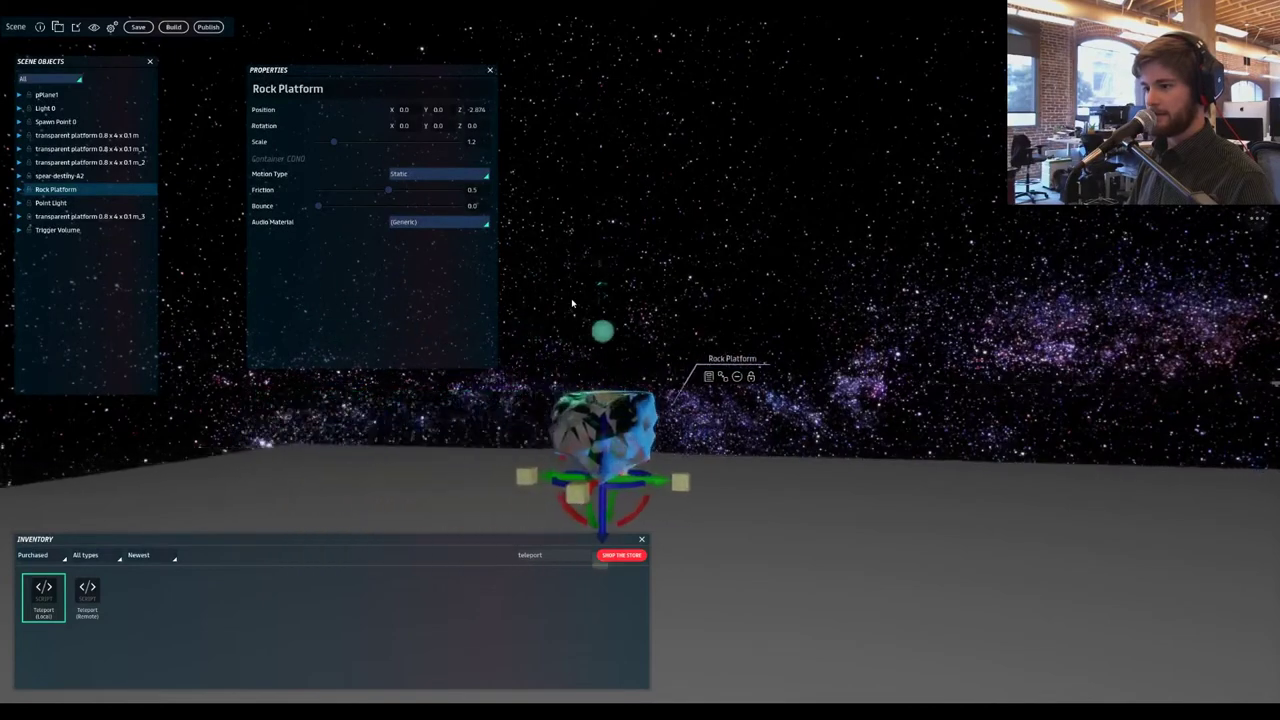
left_click(605, 300)
left_click_drag(608, 321, 608, 401)
key("d")
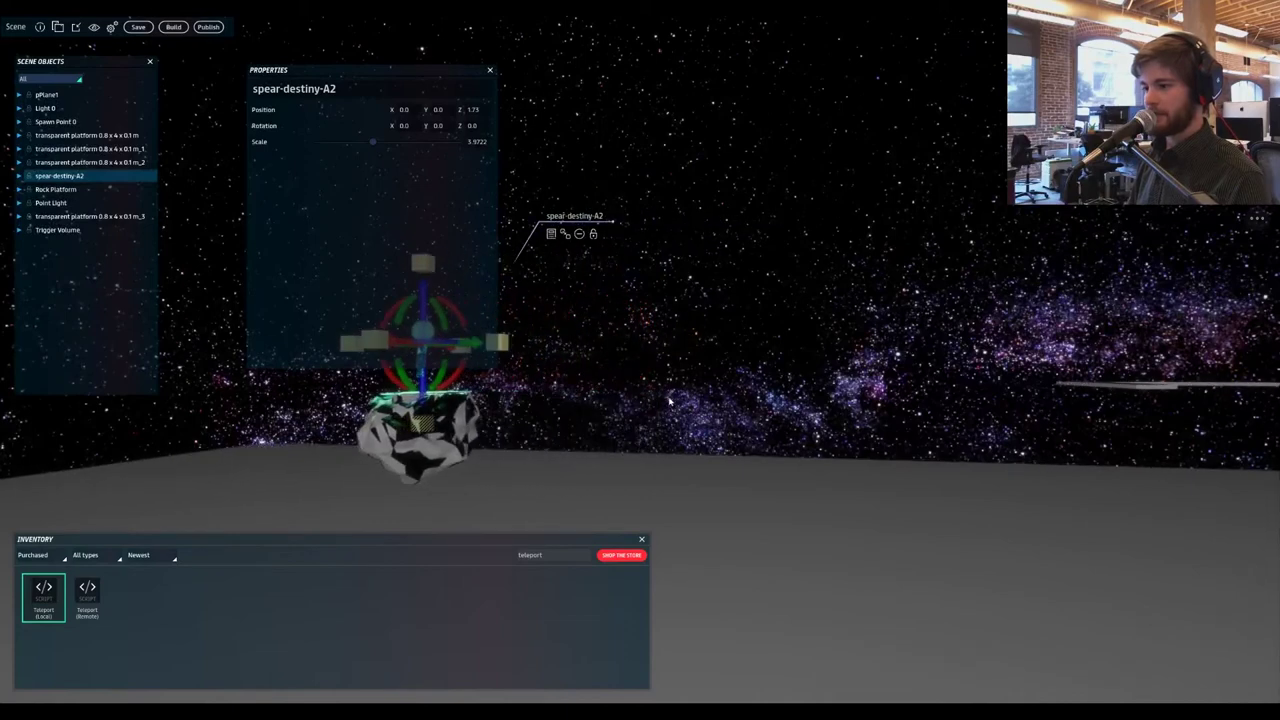
- Search the purchased inventory items for "bottle" in place of the previous search text
left_click(50, 556)
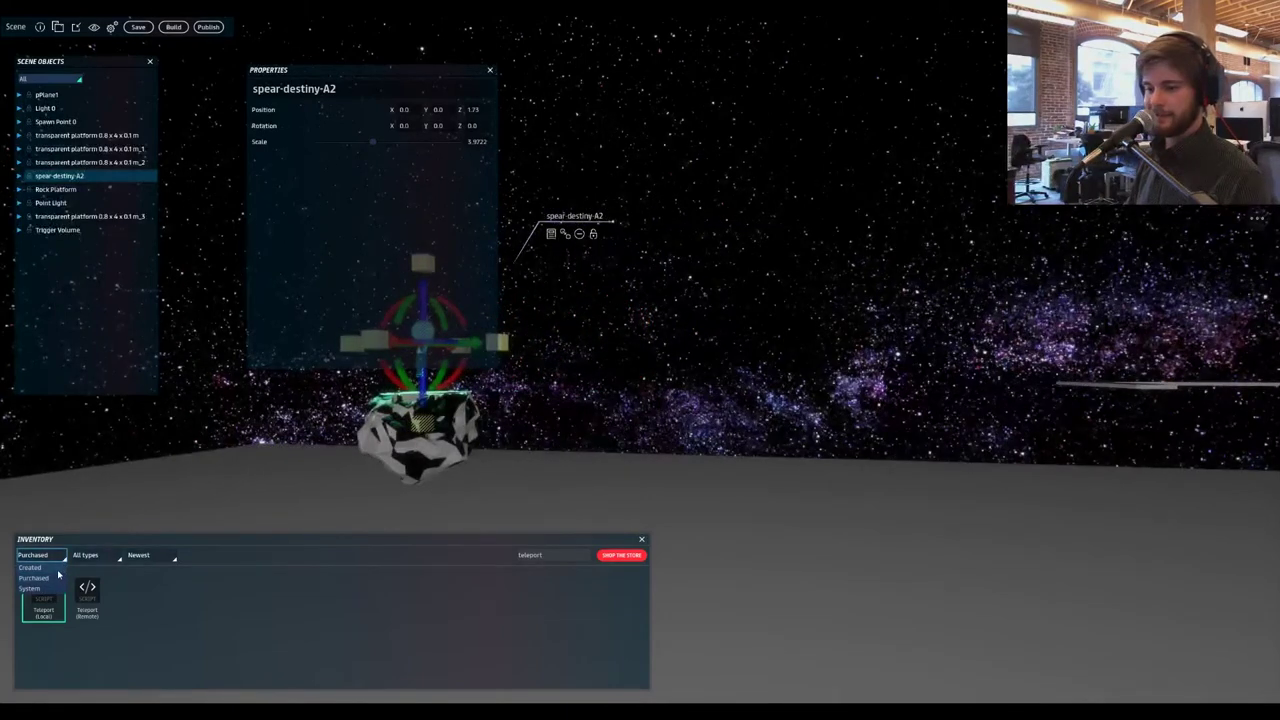
left_click(40, 578)
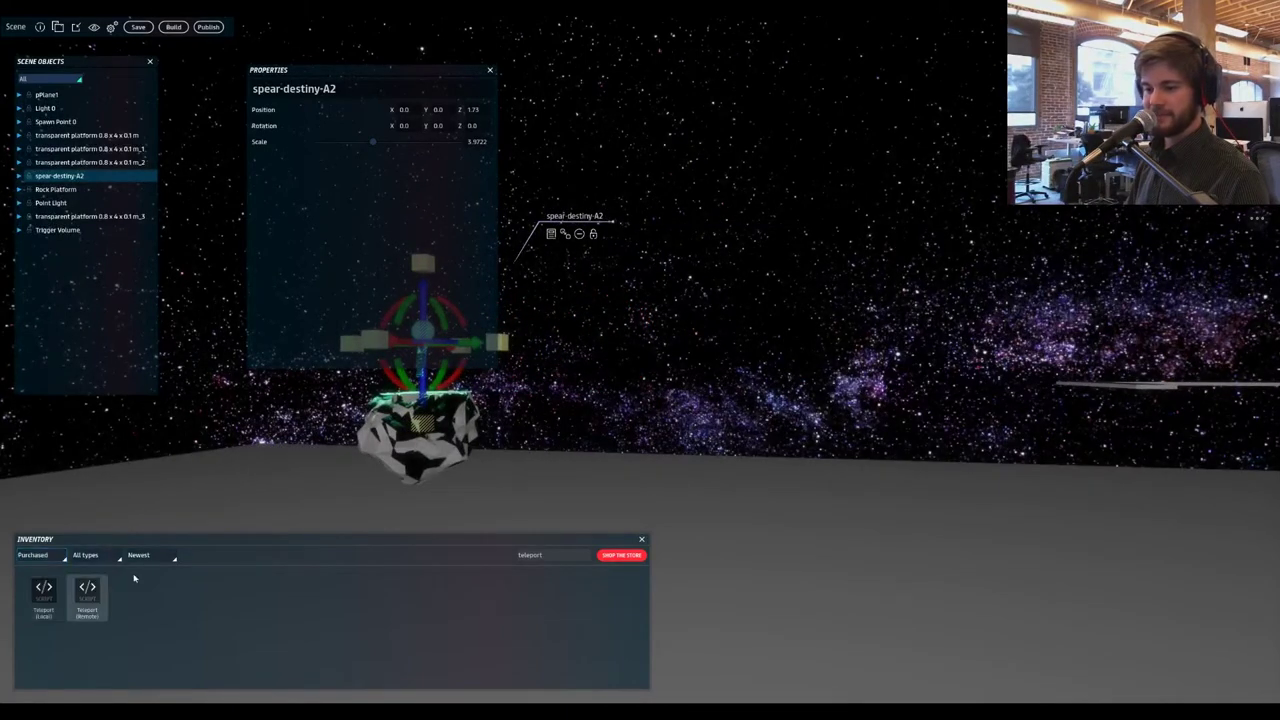
left_click(546, 556)
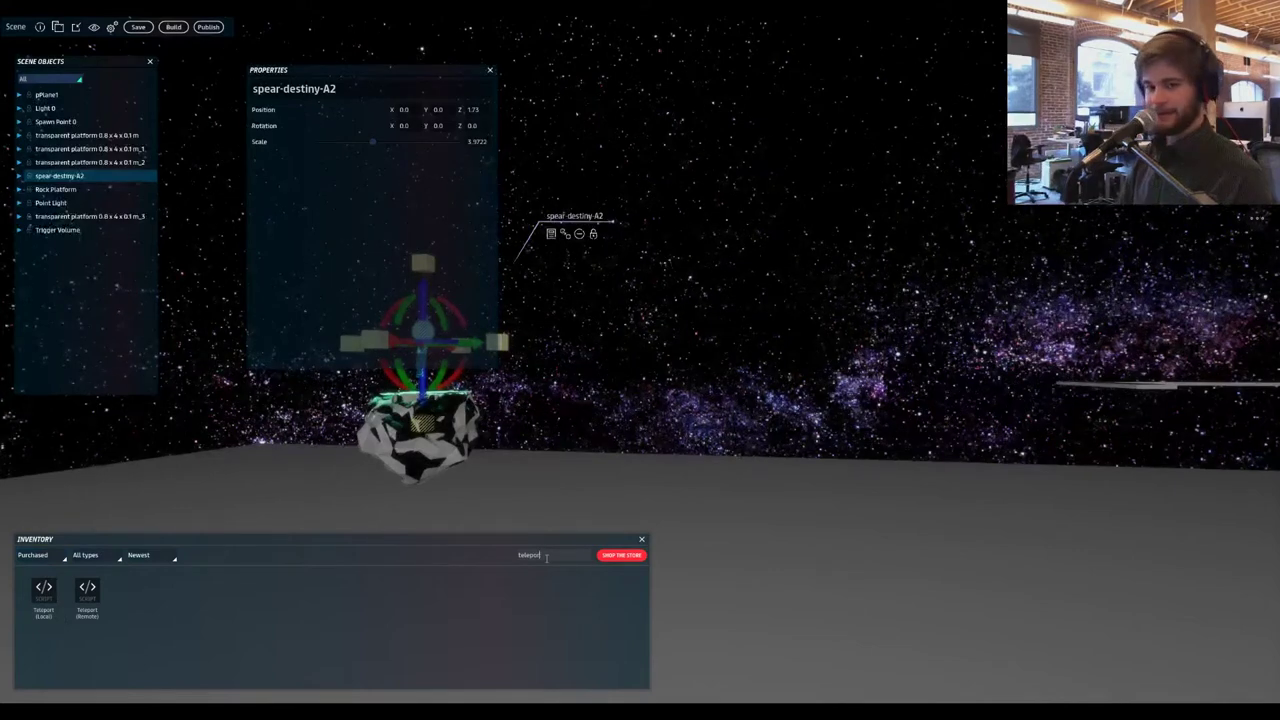
key("BackSpace")
key("BackSpace")
key("BackSpace")
key("BackSpace")
key("BackSpace")
key("BackSpace")
key("BackSpace")
key("BackSpace")
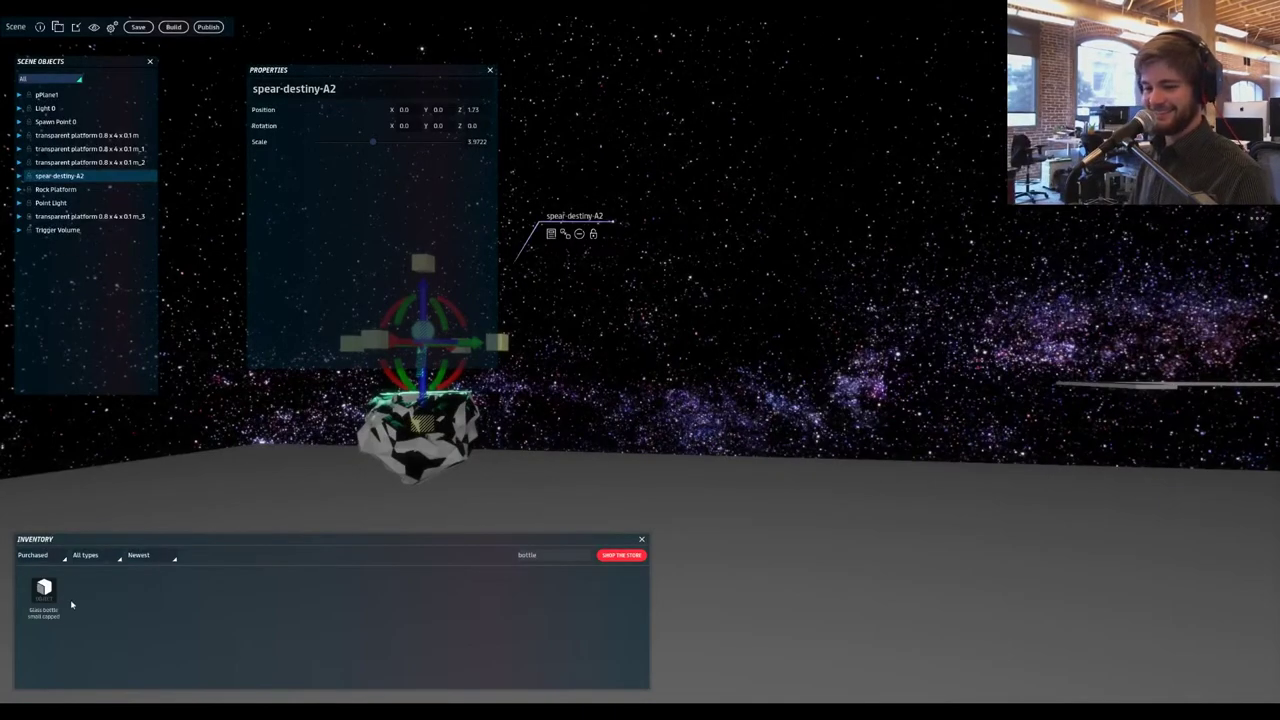
- Place the Glass bottle small capped in the scene and rotate it to about -103° around Z
left_click_drag(46, 597, 424, 376)
key("a")
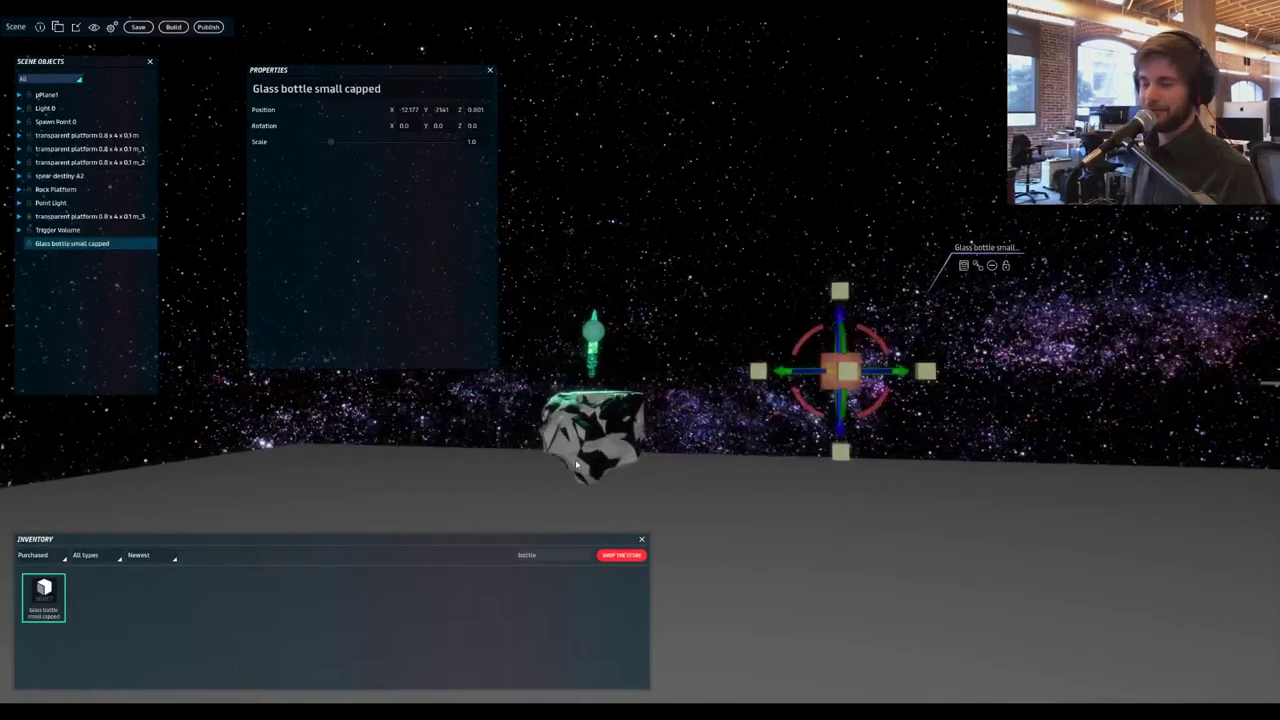
key("w")
right_click_drag(576, 464, 842, 471)
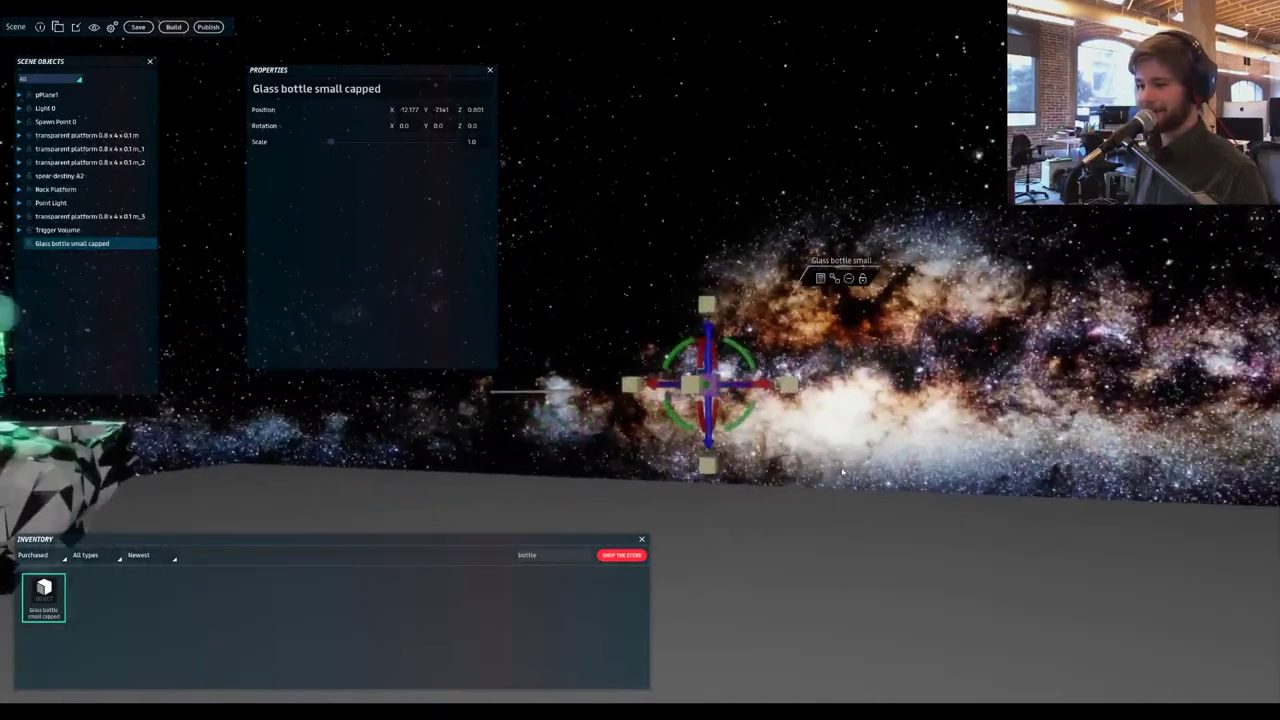
key("a")
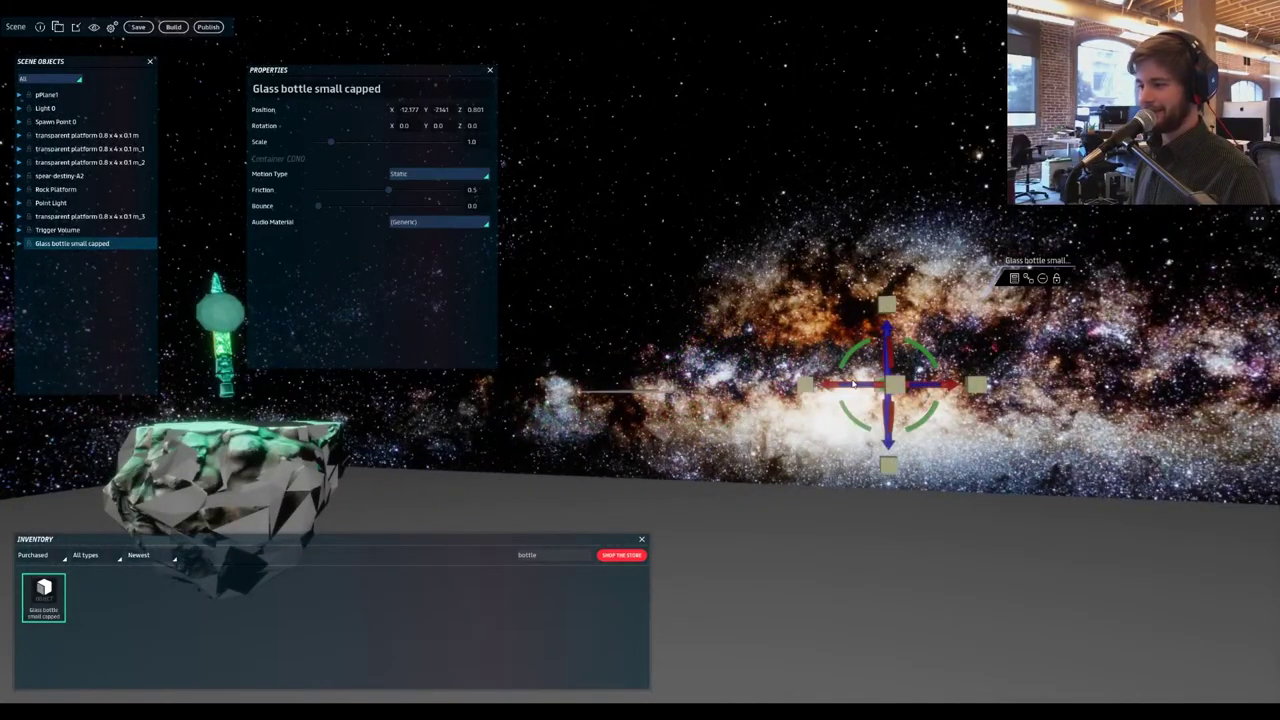
left_click_drag(872, 389, 809, 393)
left_click_drag(471, 369, 471, 369)
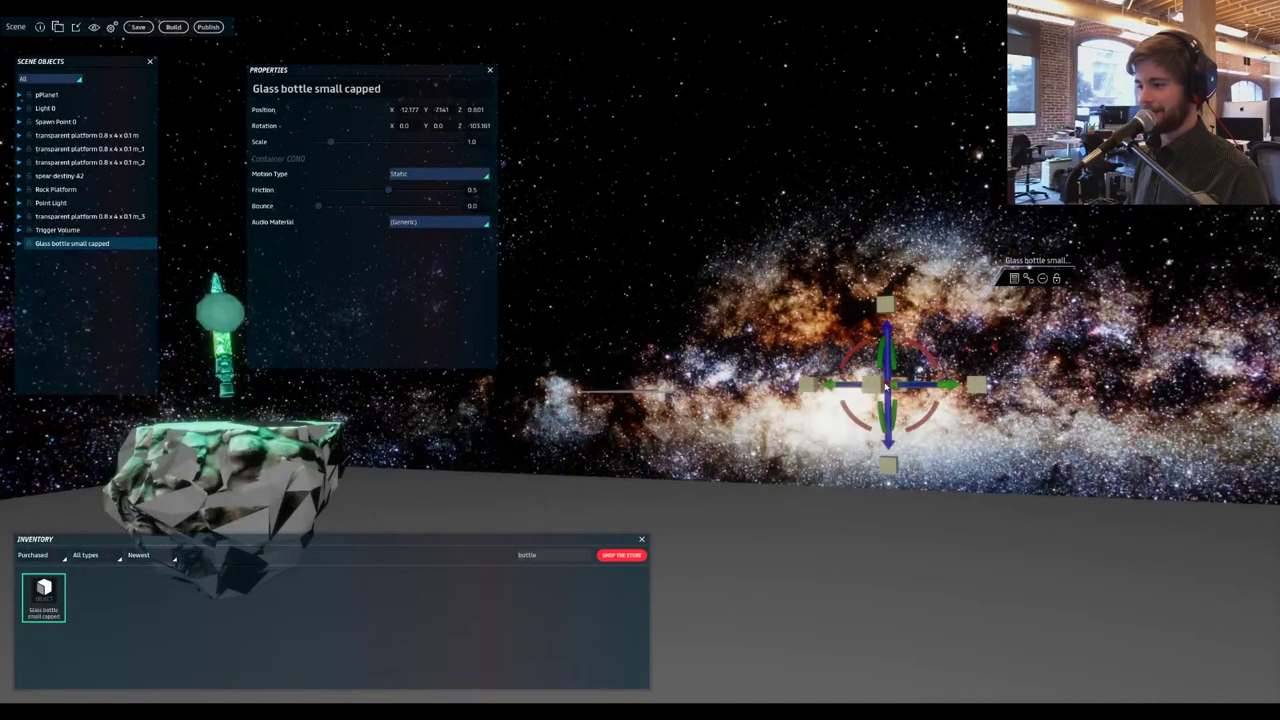
- Move the glass bottle over the rock platform beside the spear and enlarge it to a scale of about 2.7
left_click_drag(836, 388, 94, 323)
key("a")
right_click_drag(94, 323, 202, 242)
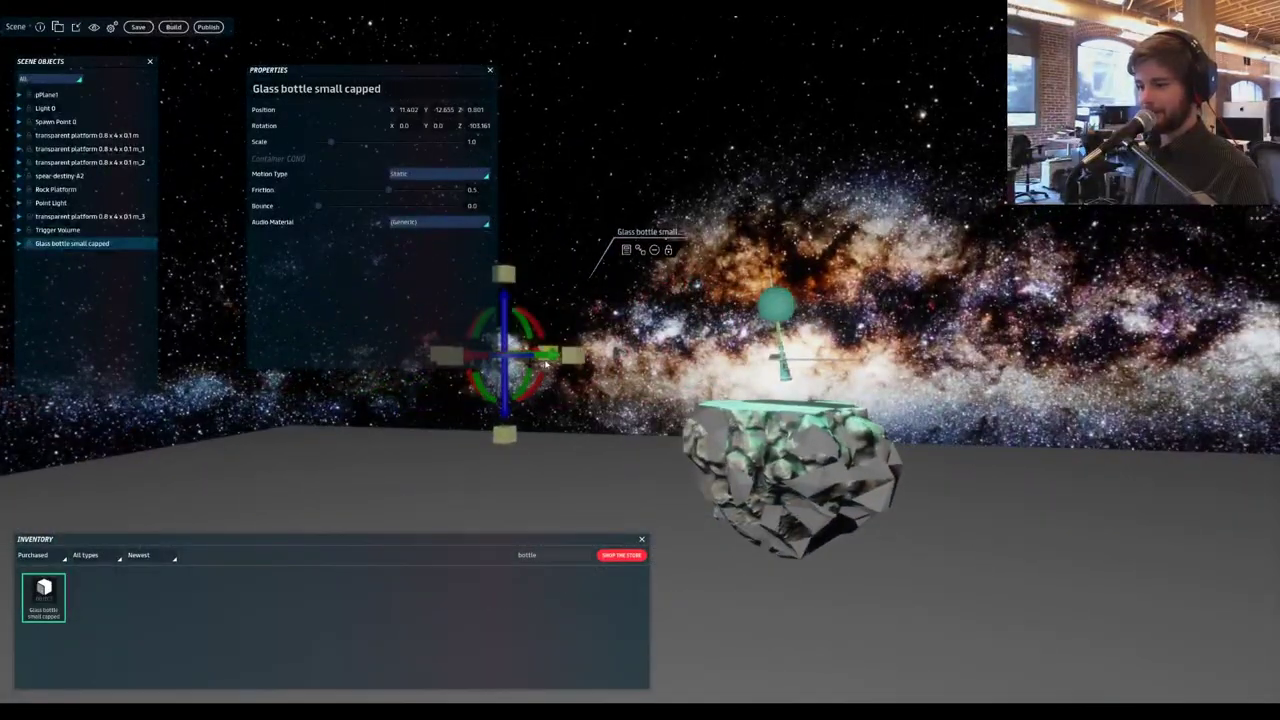
left_click_drag(547, 365, 790, 405)
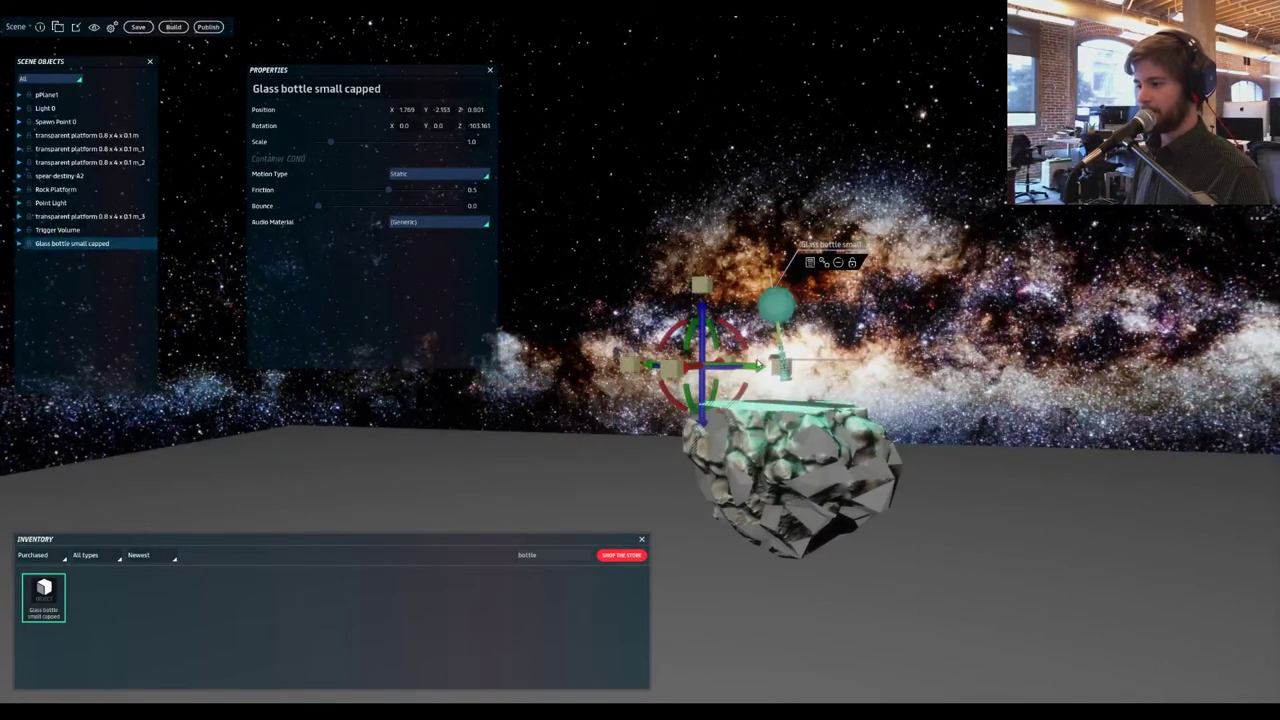
mouse_move(758, 365)
left_mouse_down()
mouse_move(828, 370)
mouse_move(745, 372)
left_mouse_up()
left_click_drag(746, 292, 743, 140)
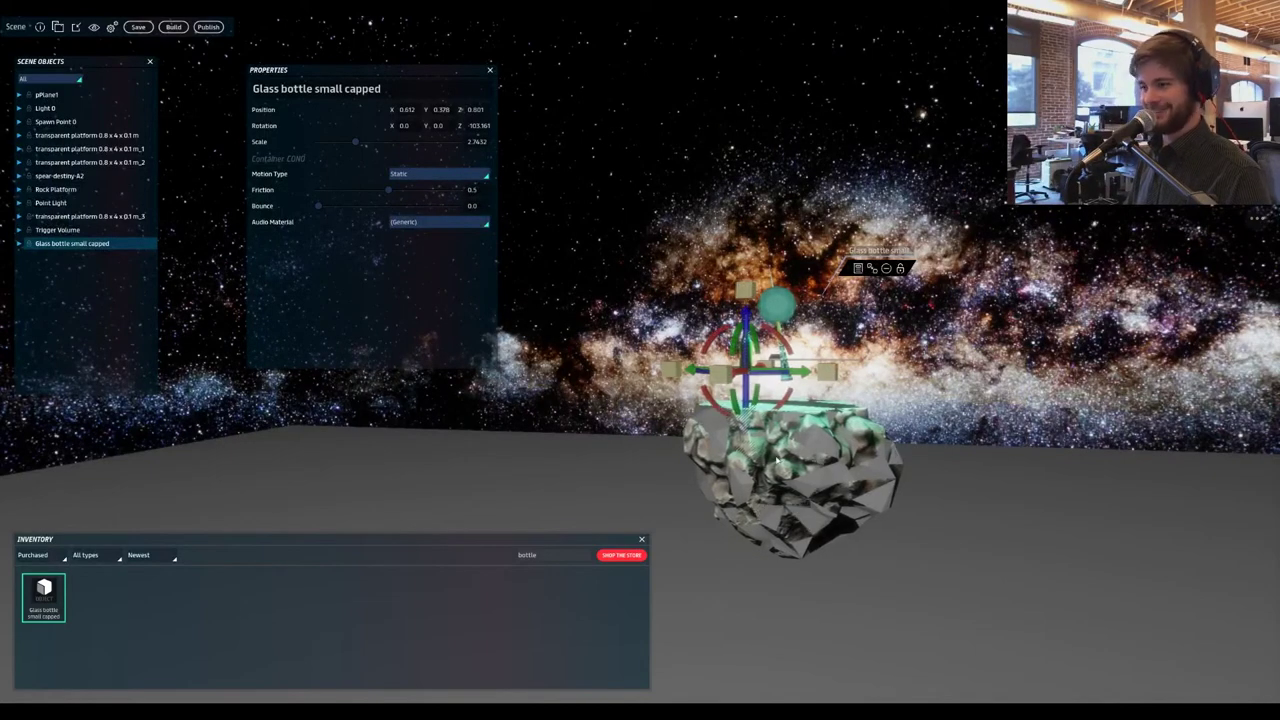
- Turn on the Surface snap option with the glass bottle on the rock platform in close view
left_click(597, 449)
right_click_drag(597, 449, 1050, 437)
left_click(1145, 393)
key("s")
key("d")
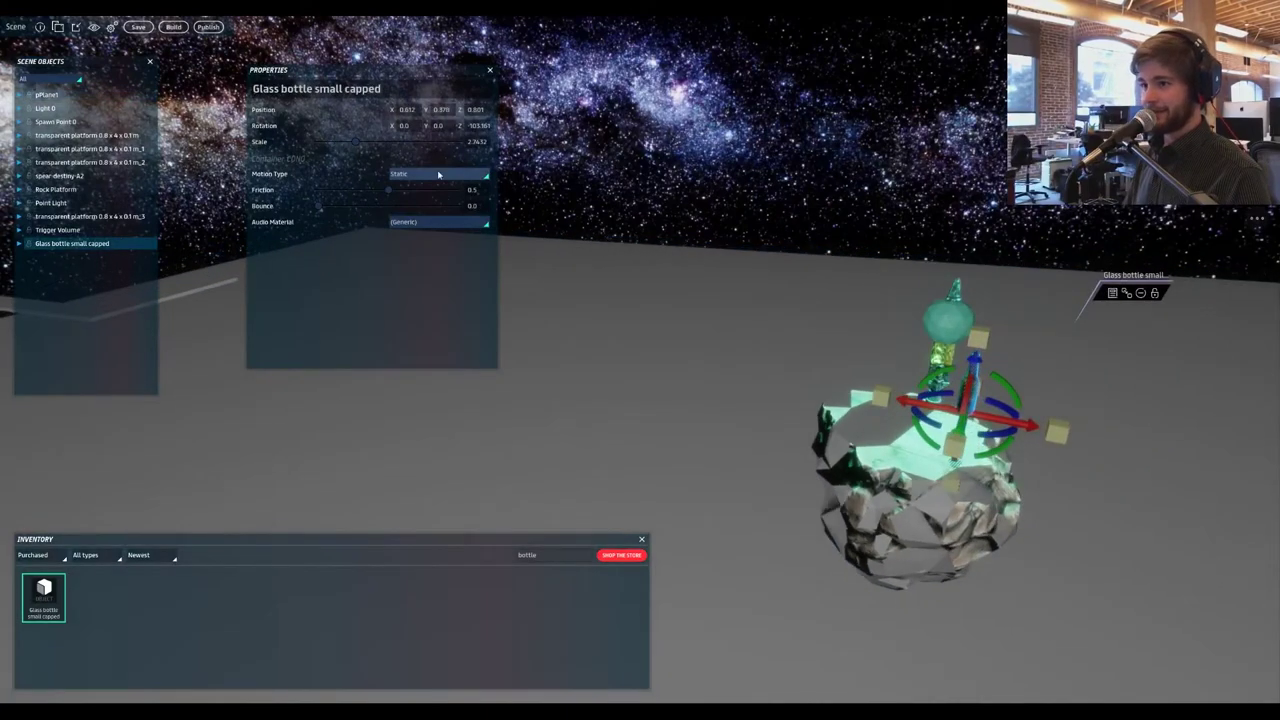
left_click(114, 29)
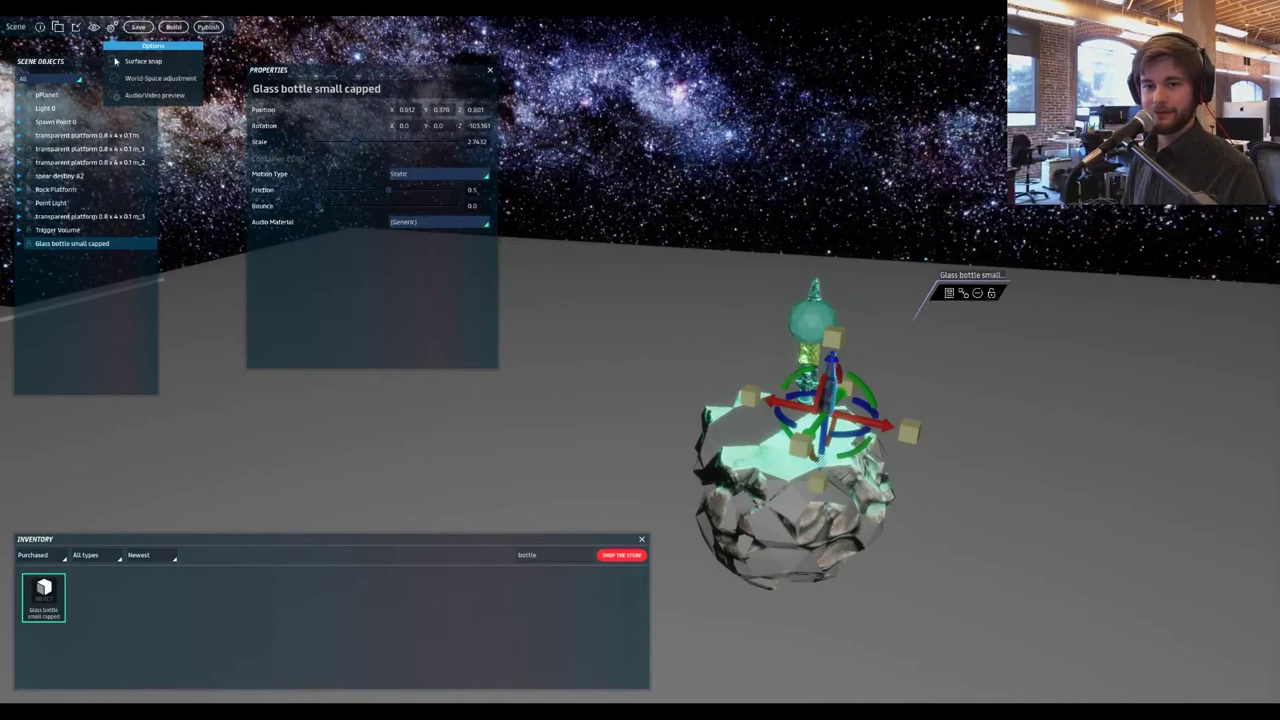
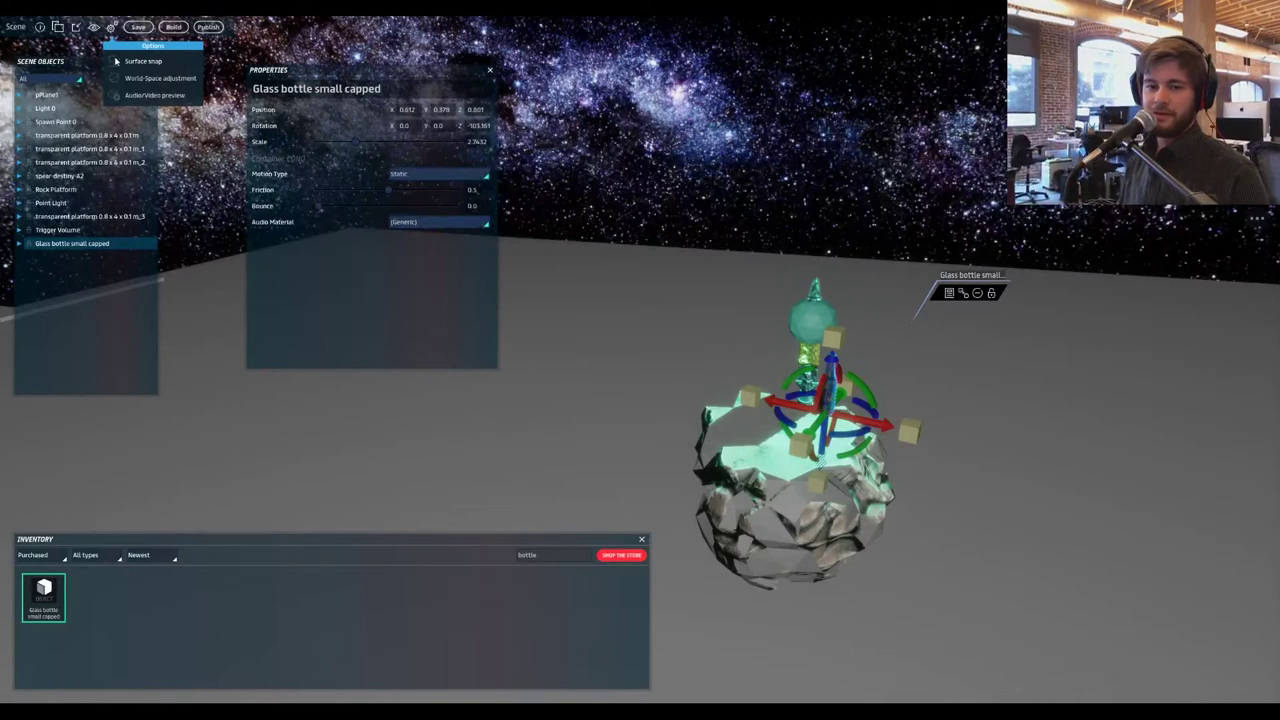
left_click(112, 27)
left_click(112, 27)
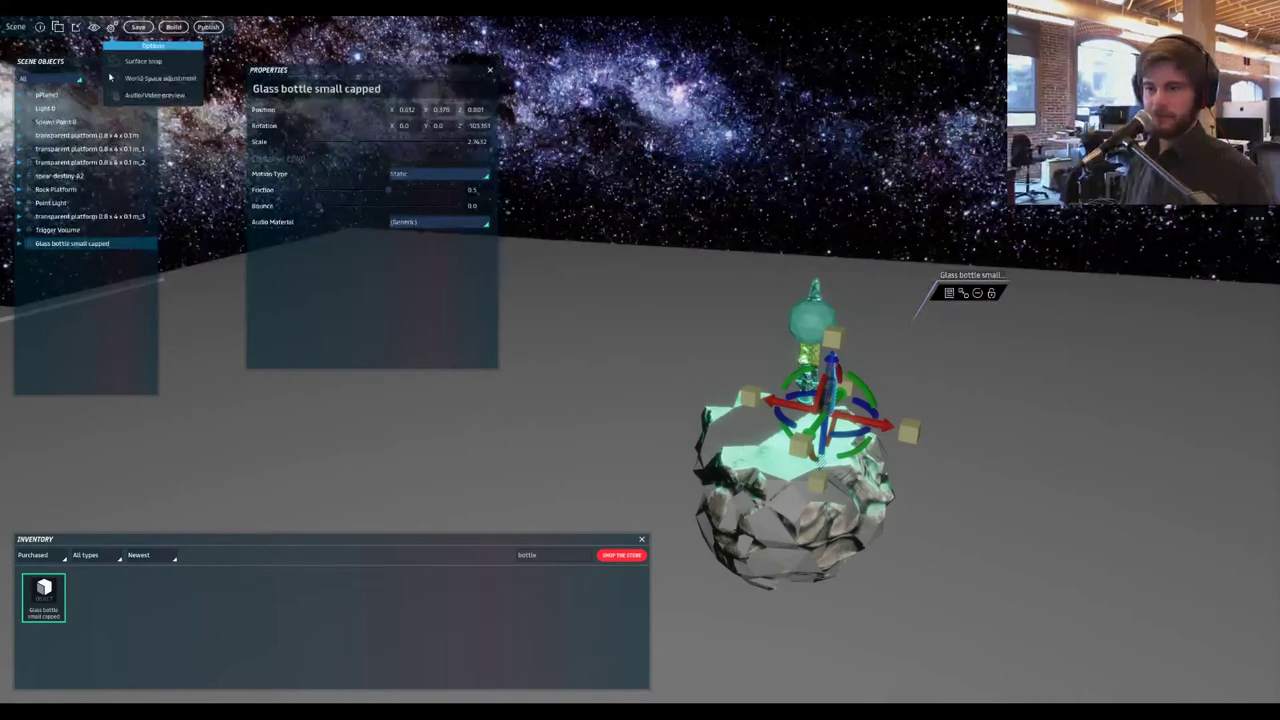
left_click(113, 61)
- Snap the glass bottle onto the rock platform's top surface in front of the spear and turn Surface snap off
left_click_drag(823, 407, 773, 465)
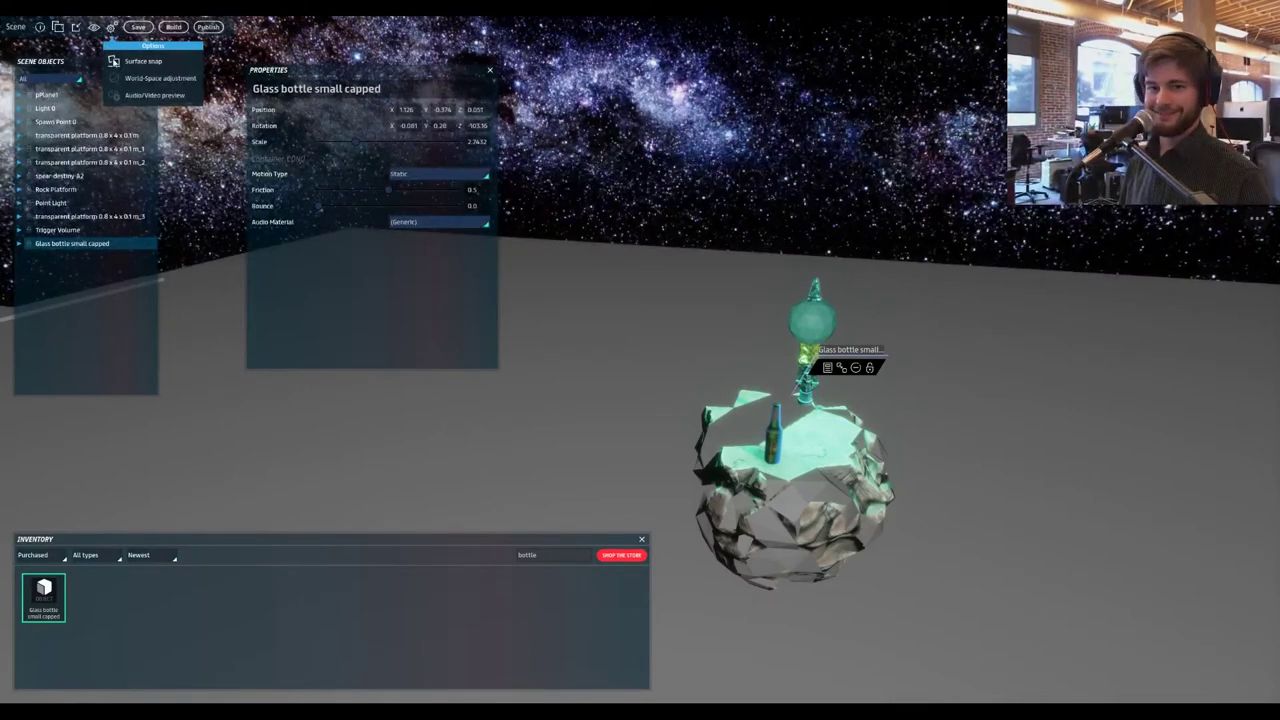
left_click(113, 61)
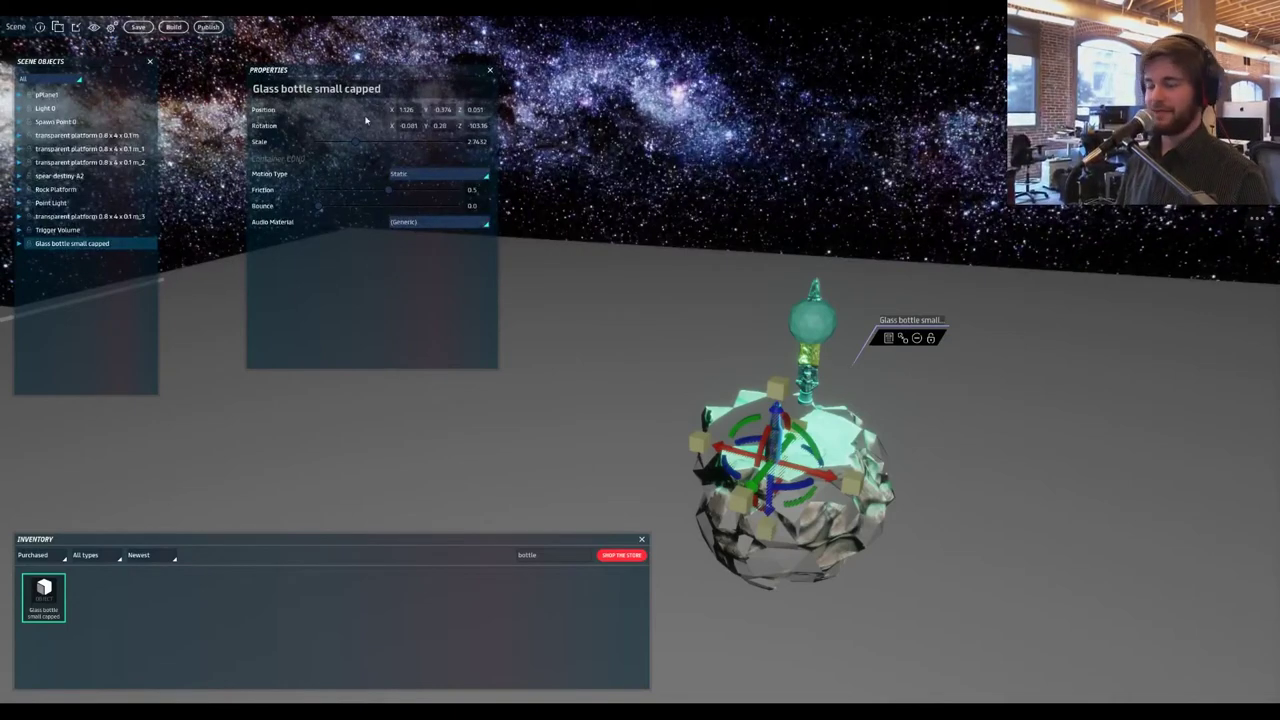
scroll(628, 200, "down", 5)
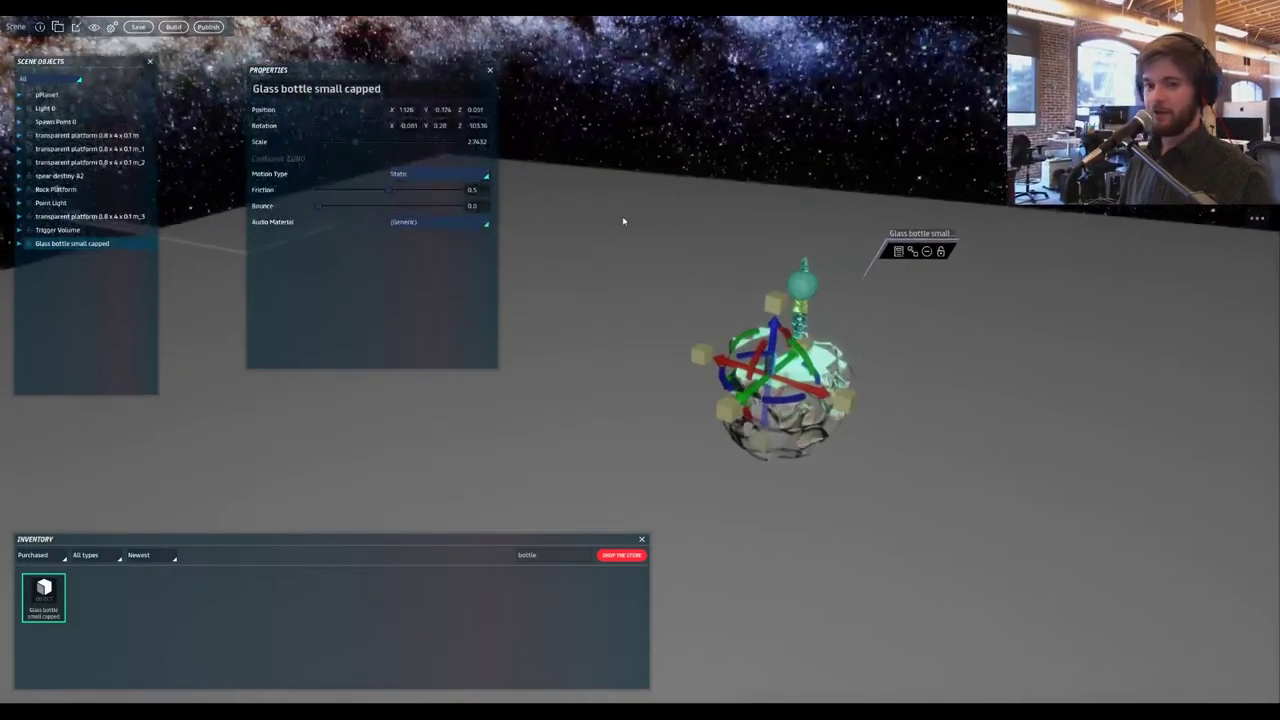
key("a")
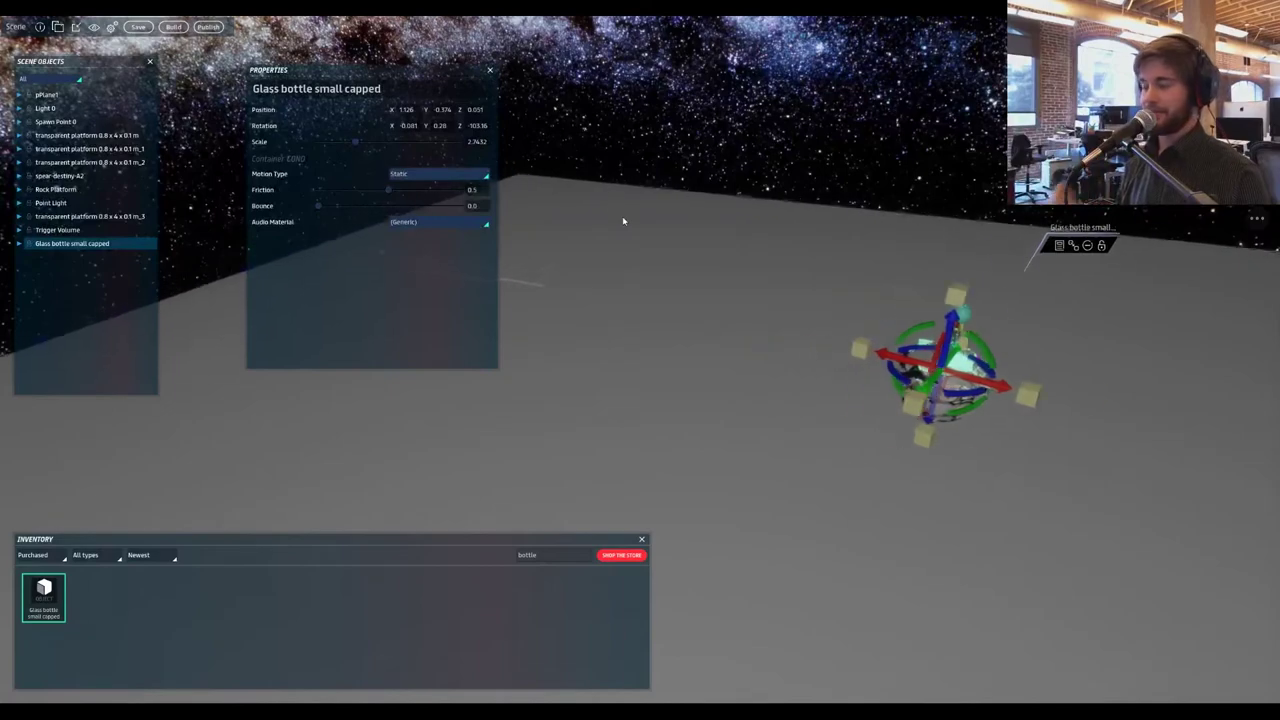
- Toggle the visibility of physics shapes with the ground plane and the rock platform in view
mouse_move(623, 221)
right_mouse_down()
mouse_move(796, 241)
mouse_move(770, 205)
mouse_move(765, 165)
mouse_move(886, 220)
mouse_move(966, 219)
mouse_move(1000, 245)
right_mouse_up()
key("a")
key("a")
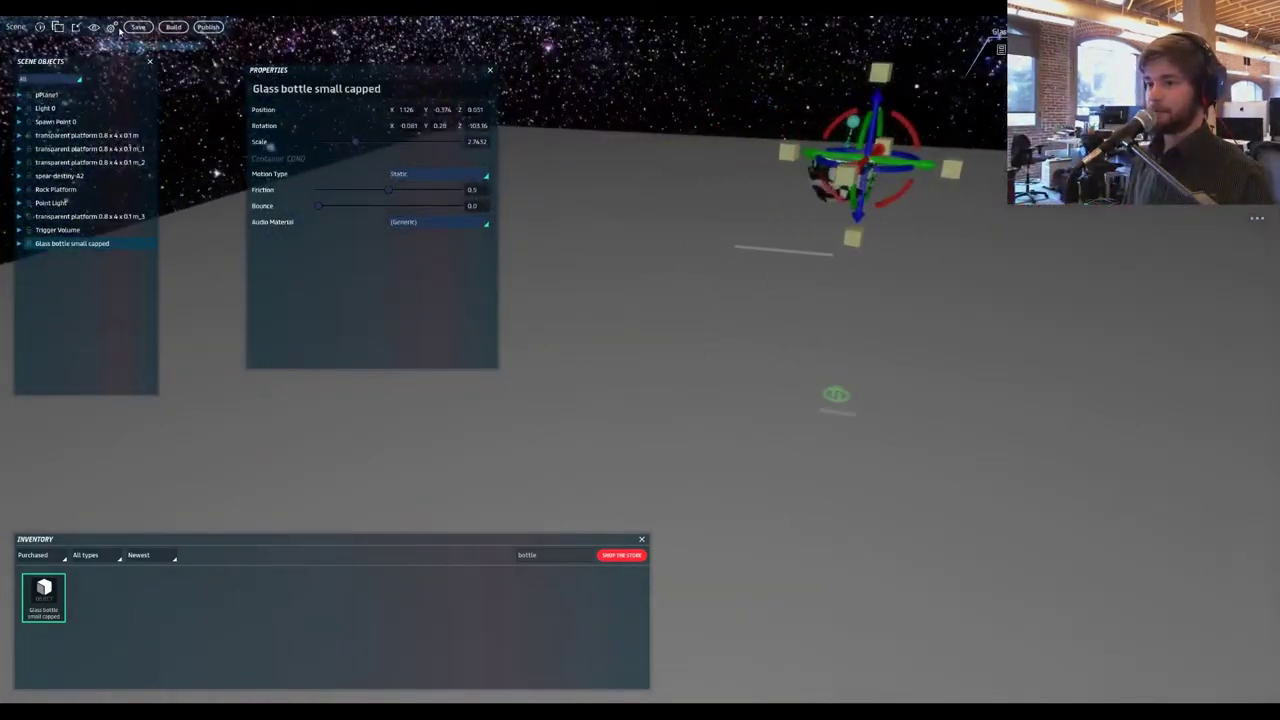
key("d")
key("Right")
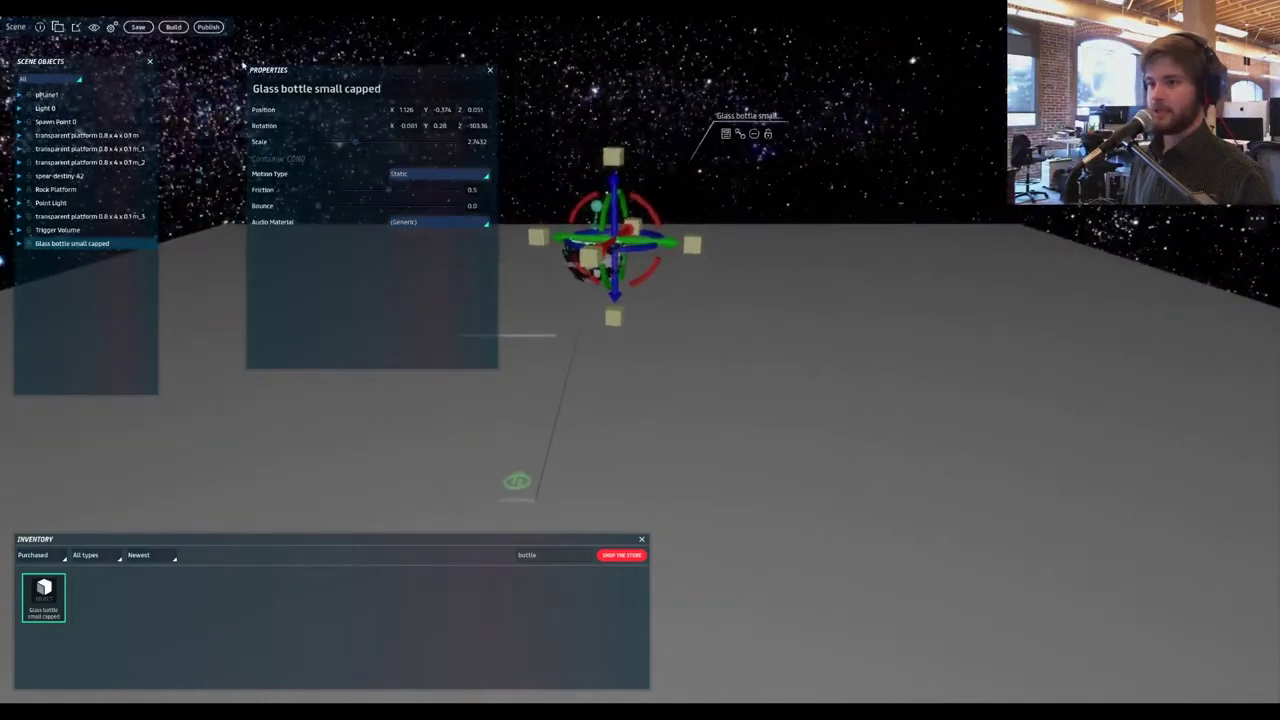
left_click(95, 27)
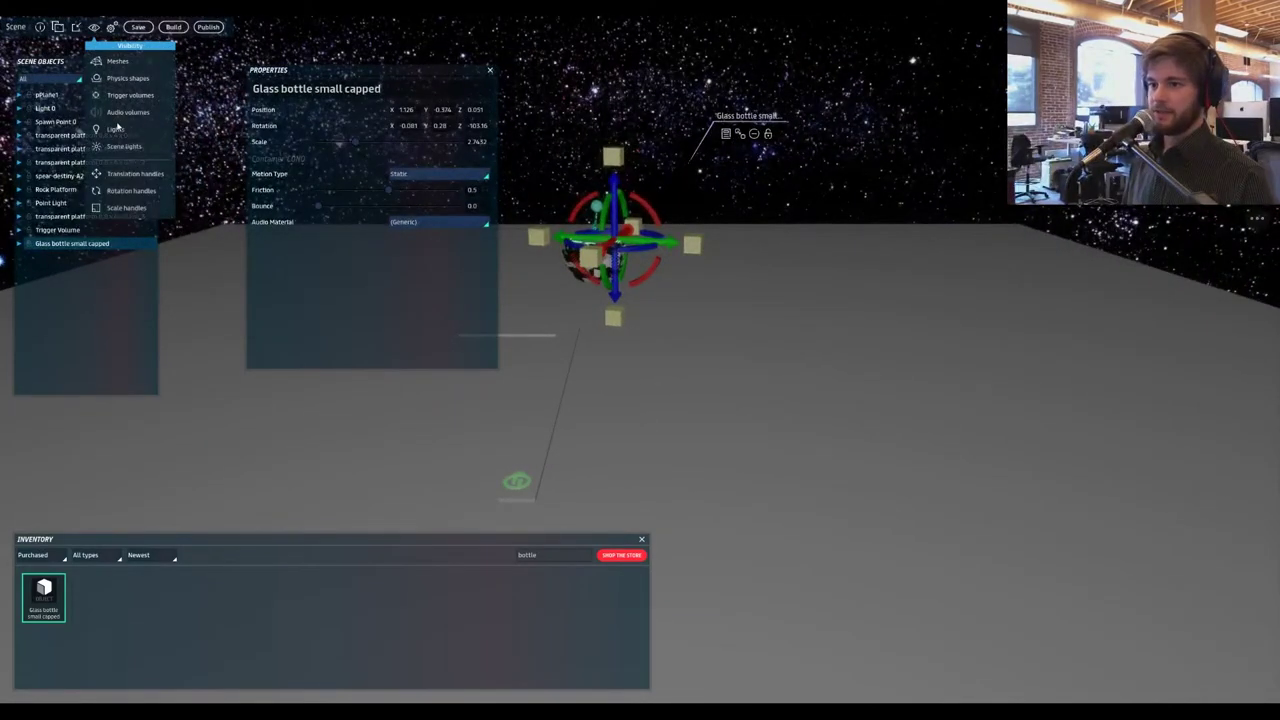
left_click(122, 79)
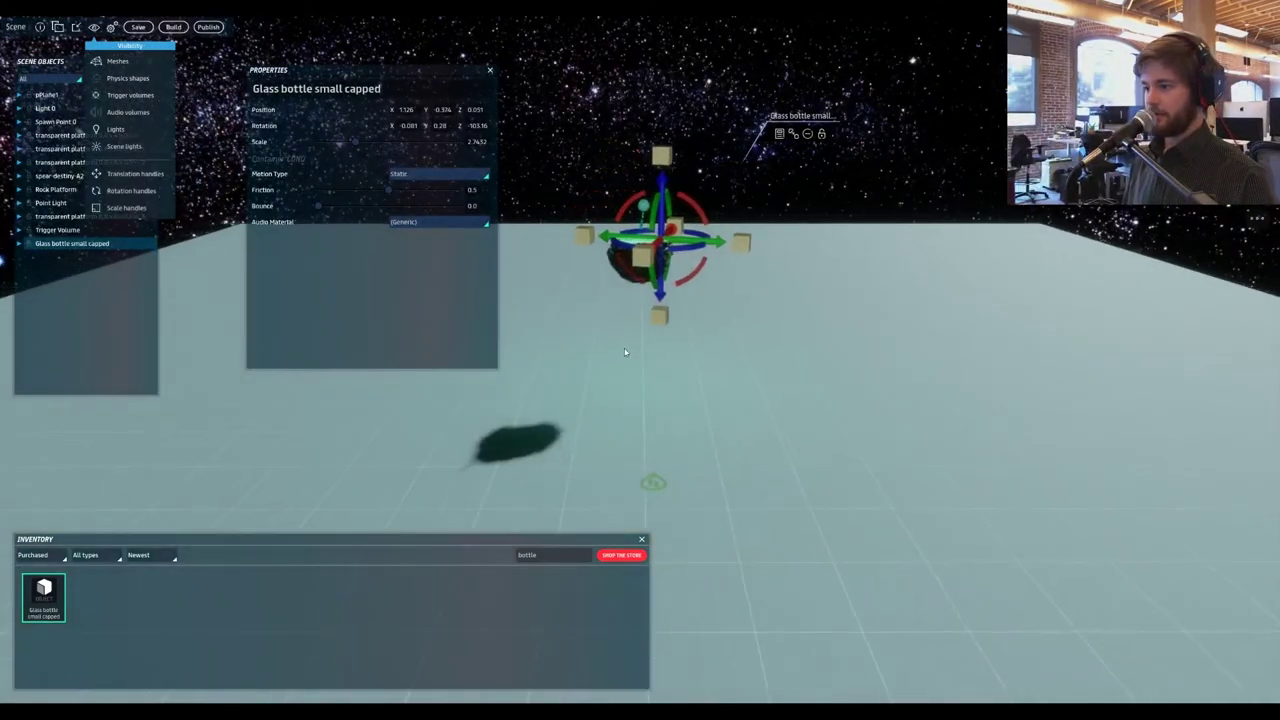
- Open the first transparent platform's material settings, switch its albedo map to Custom Texture File and back to Albedo Map
left_click(649, 434)
key("a")
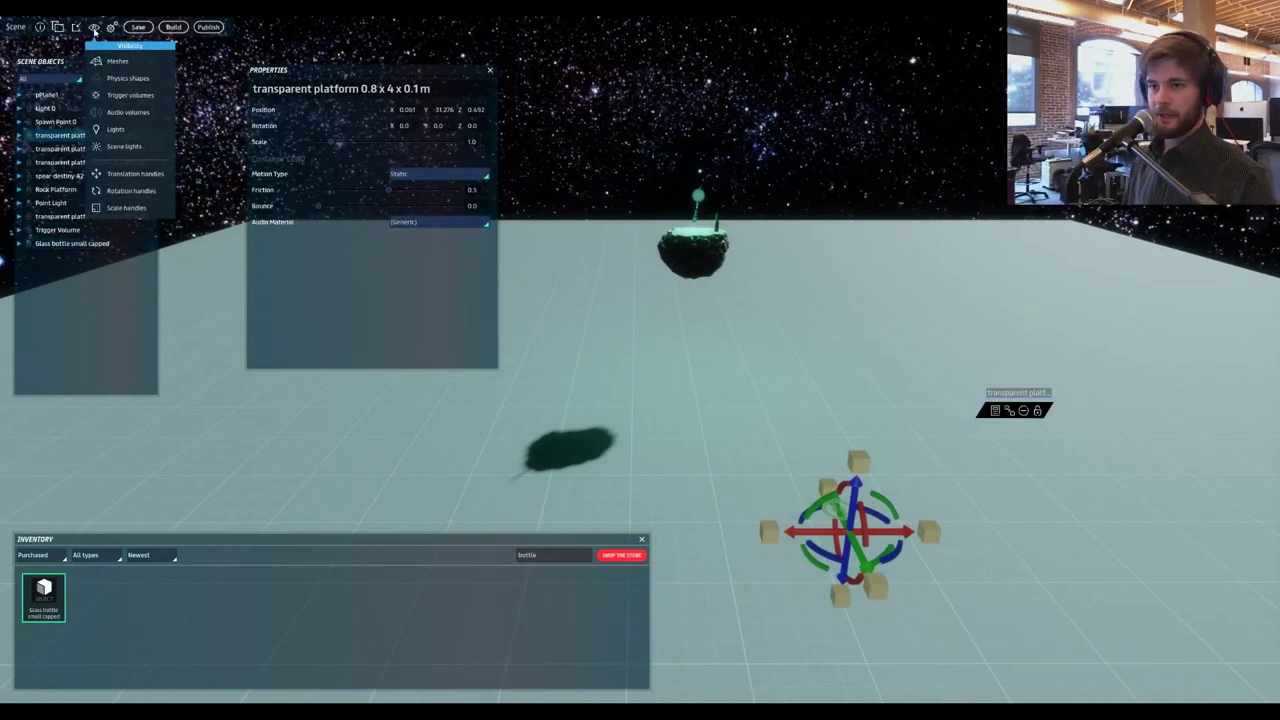
right_click(67, 137)
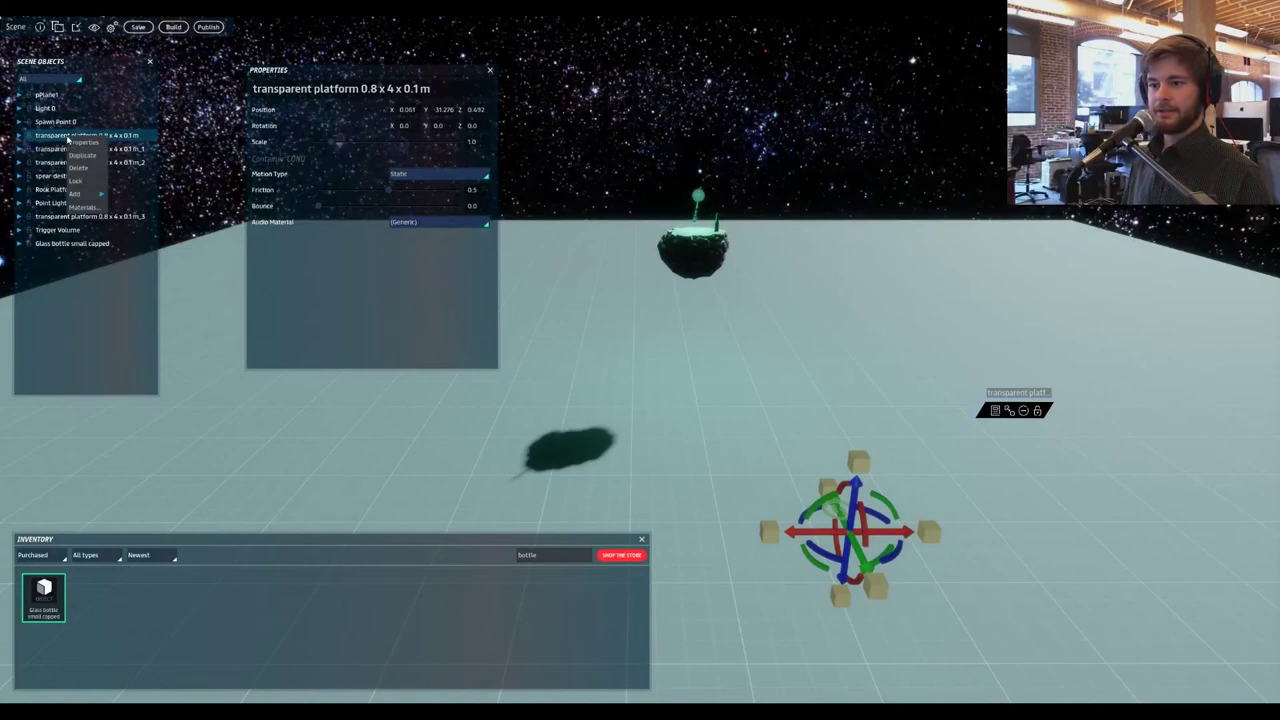
left_click(86, 207)
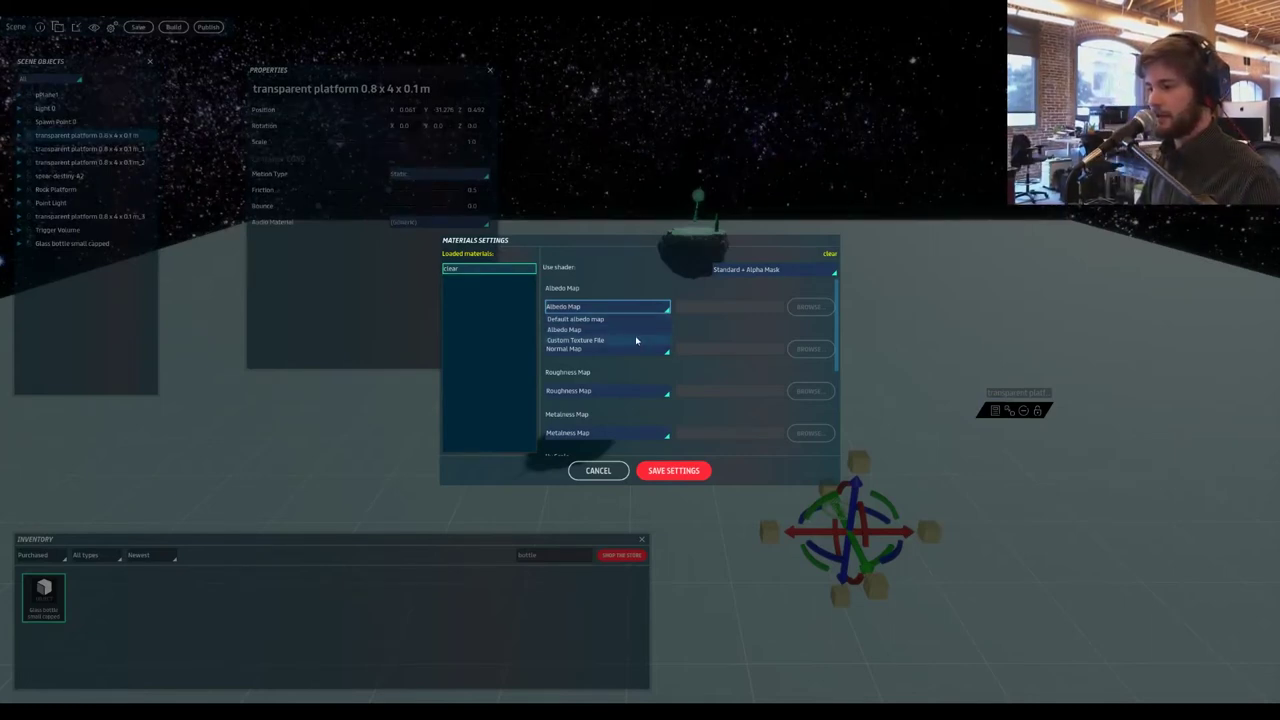
left_click(623, 330)
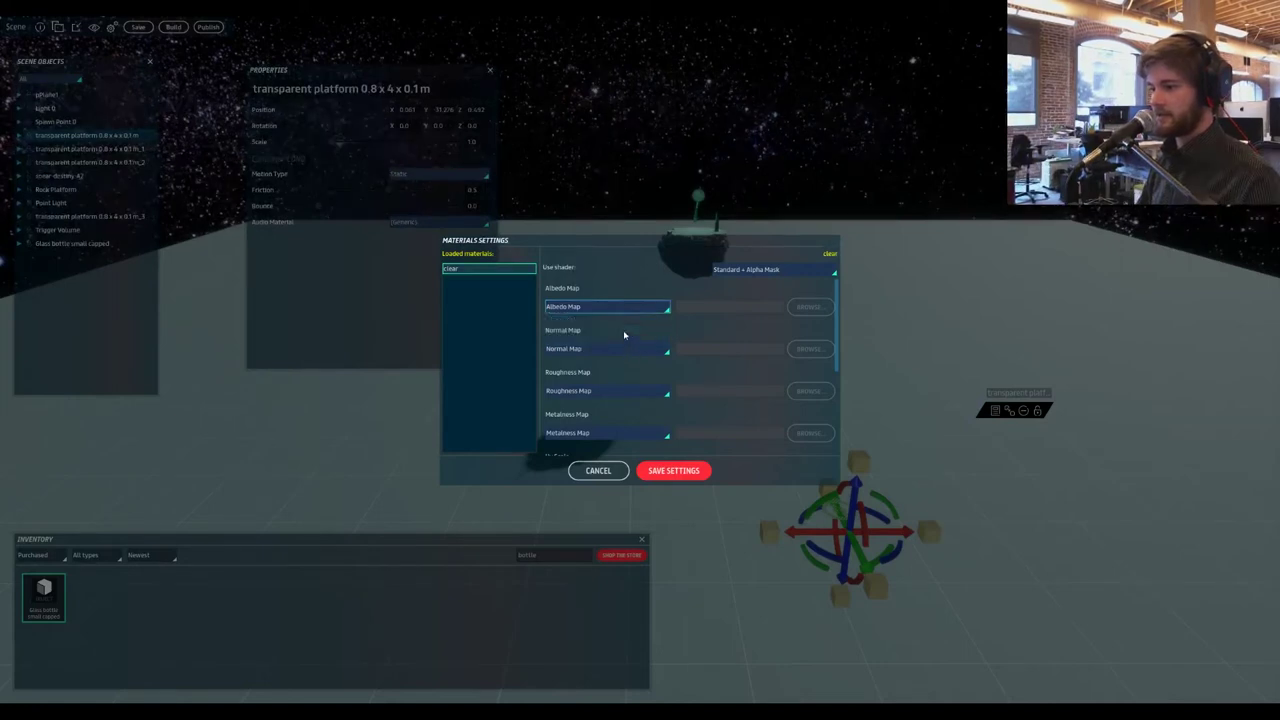
left_click(620, 307)
left_click(590, 340)
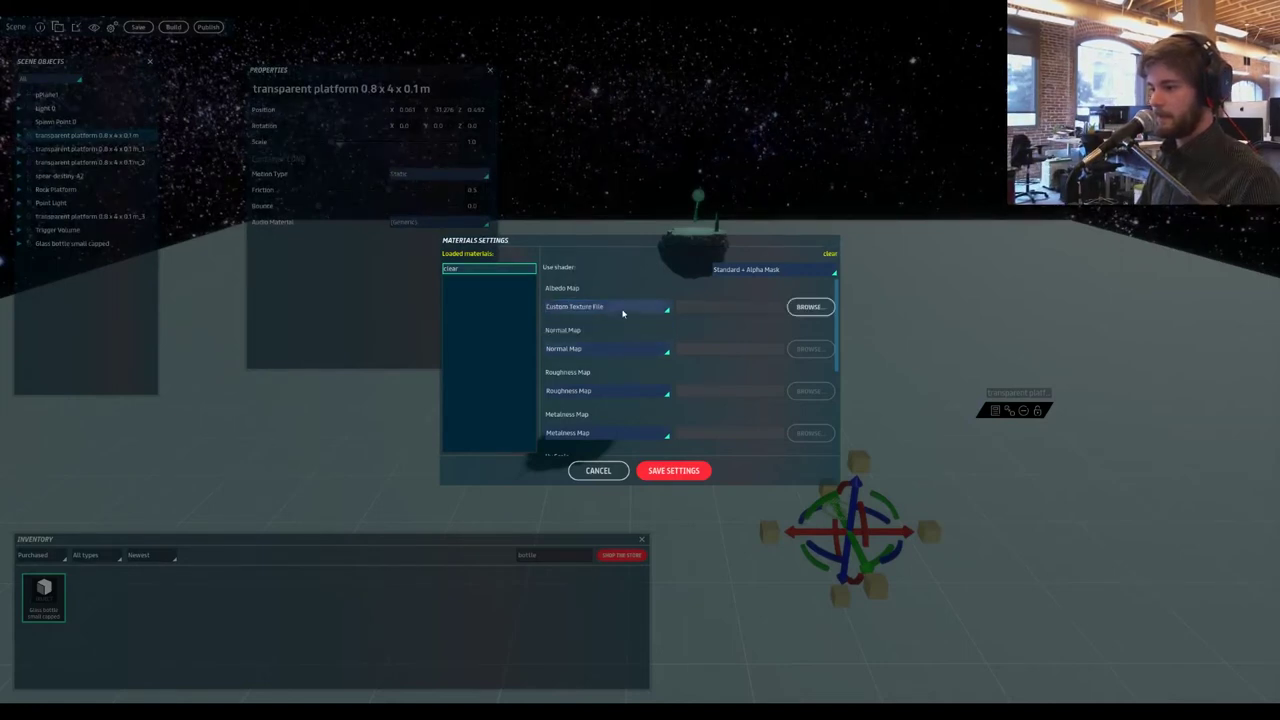
left_click(620, 307)
left_click(619, 330)
- Raise the clear material's UV scale to most of its range and save the material settings
scroll(690, 360, "down", 5)
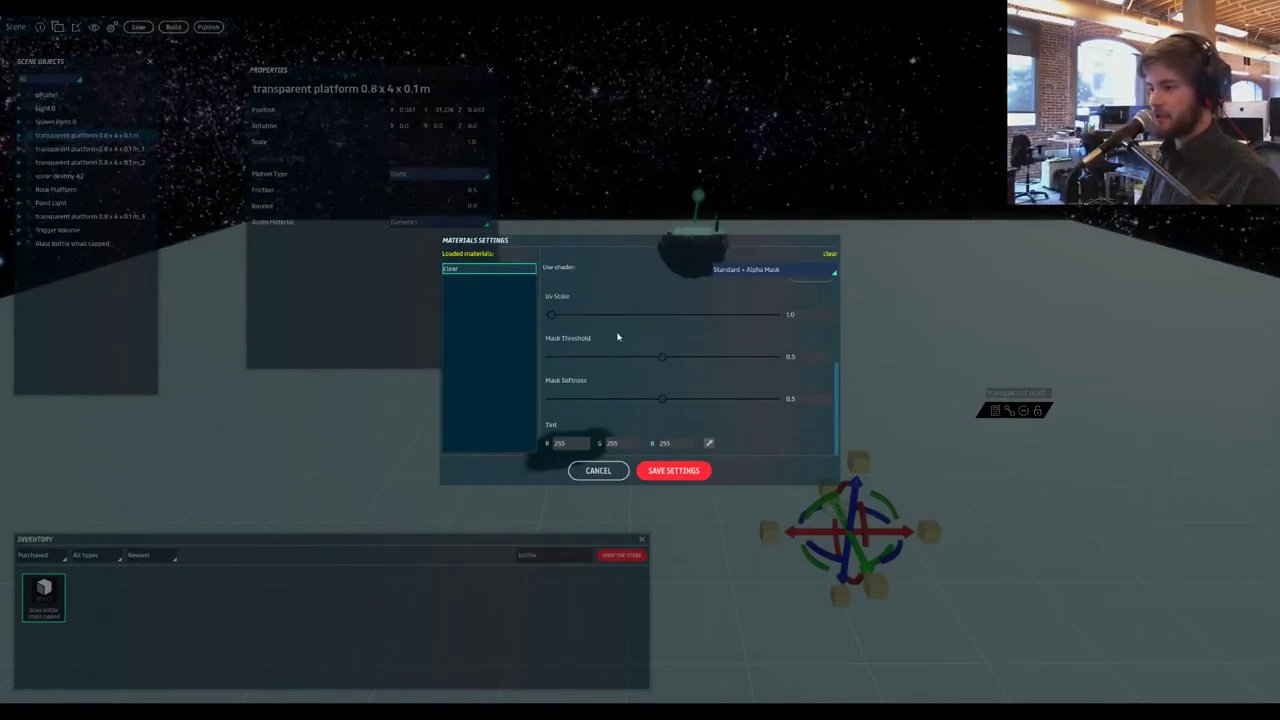
left_click_drag(554, 318, 743, 322)
left_click(673, 470)
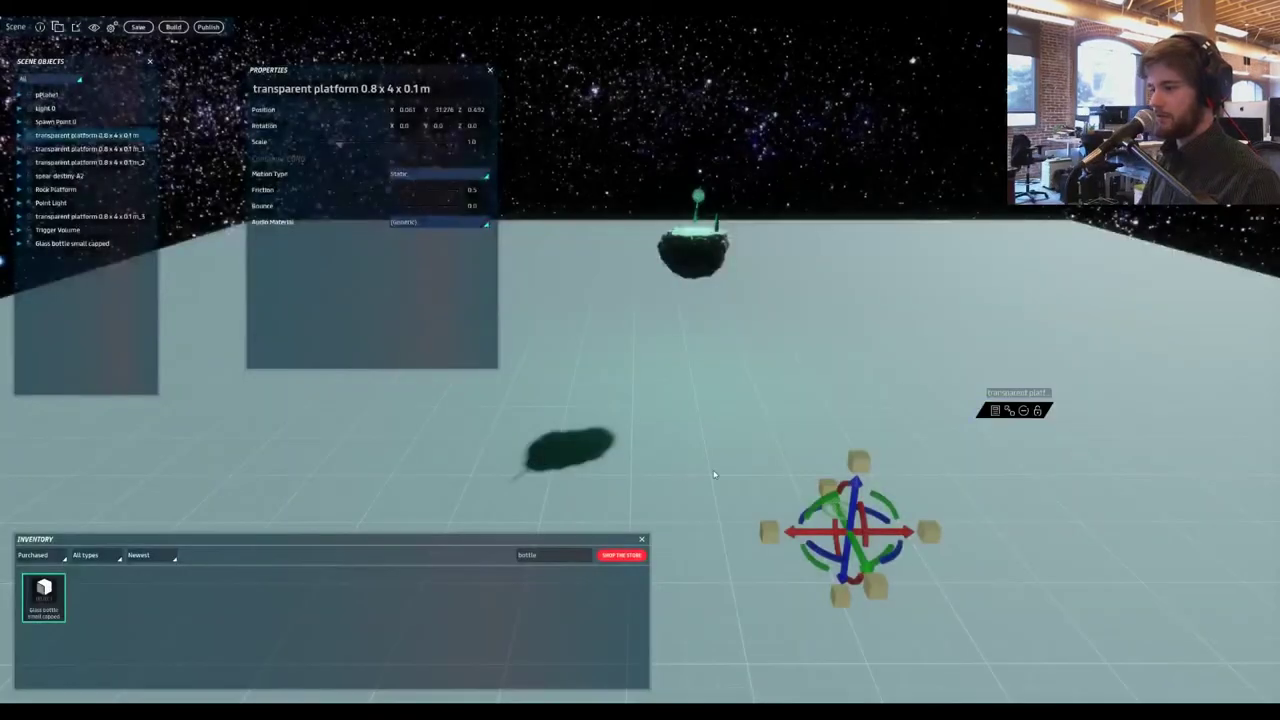
- Reopen the first transparent platform's material settings and set the clear material's UV scale to 1
right_click_drag(907, 451, 886, 340)
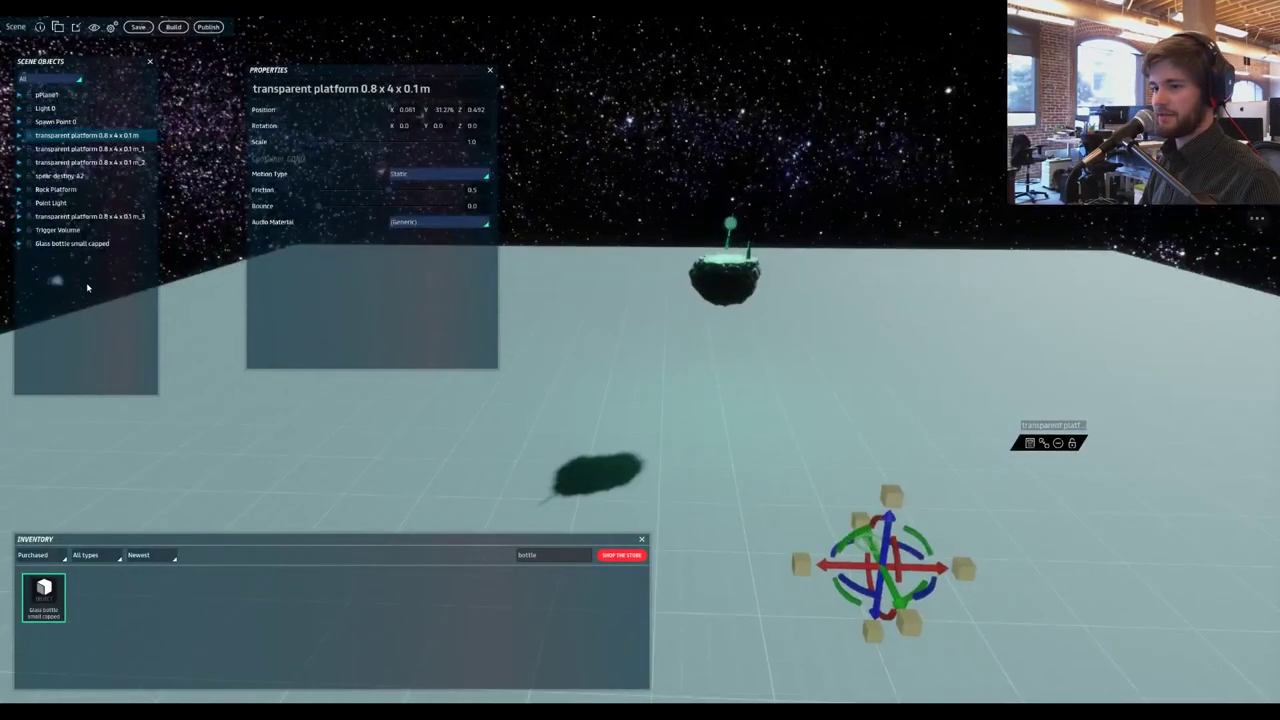
right_click(69, 138)
left_click(86, 209)
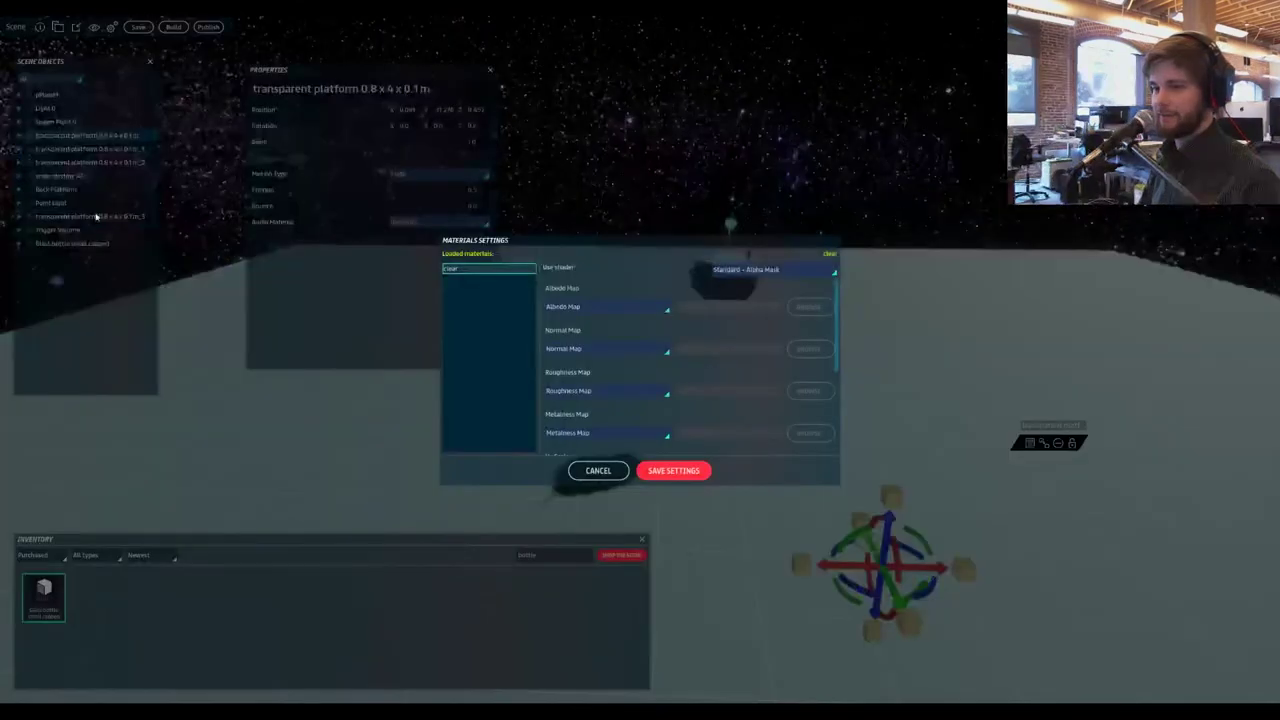
double_click(790, 315)
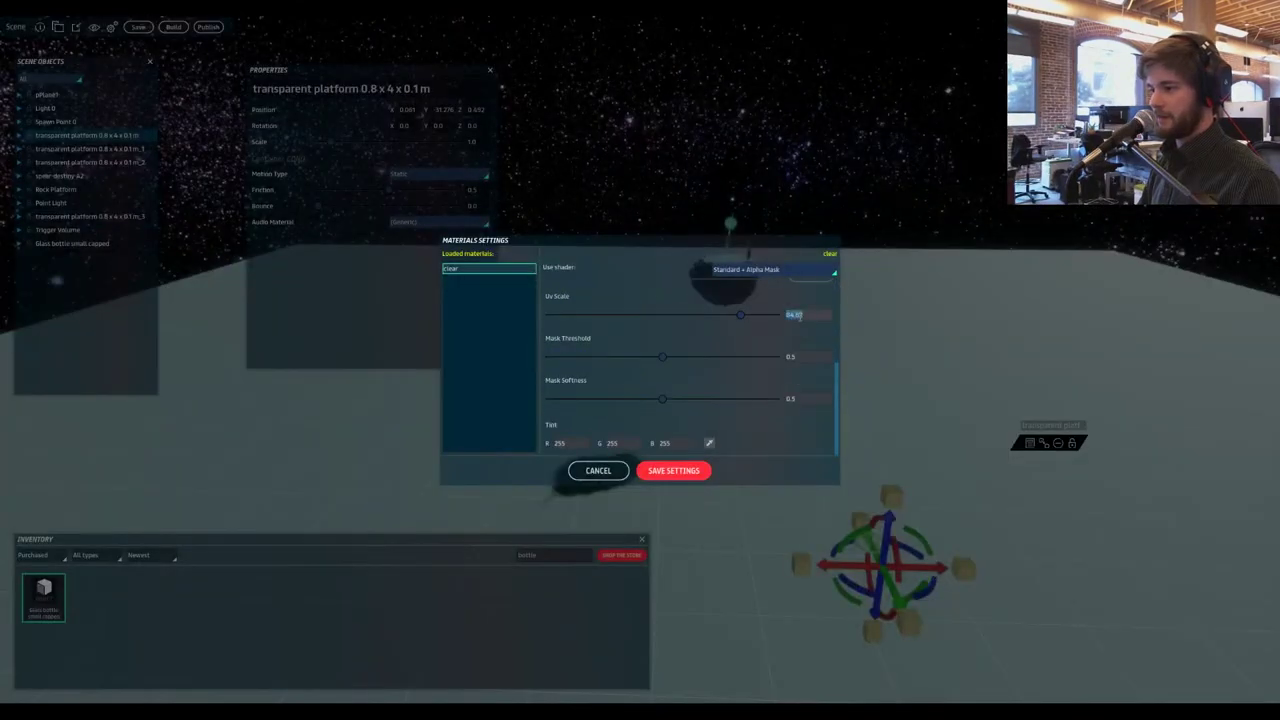
type("41")
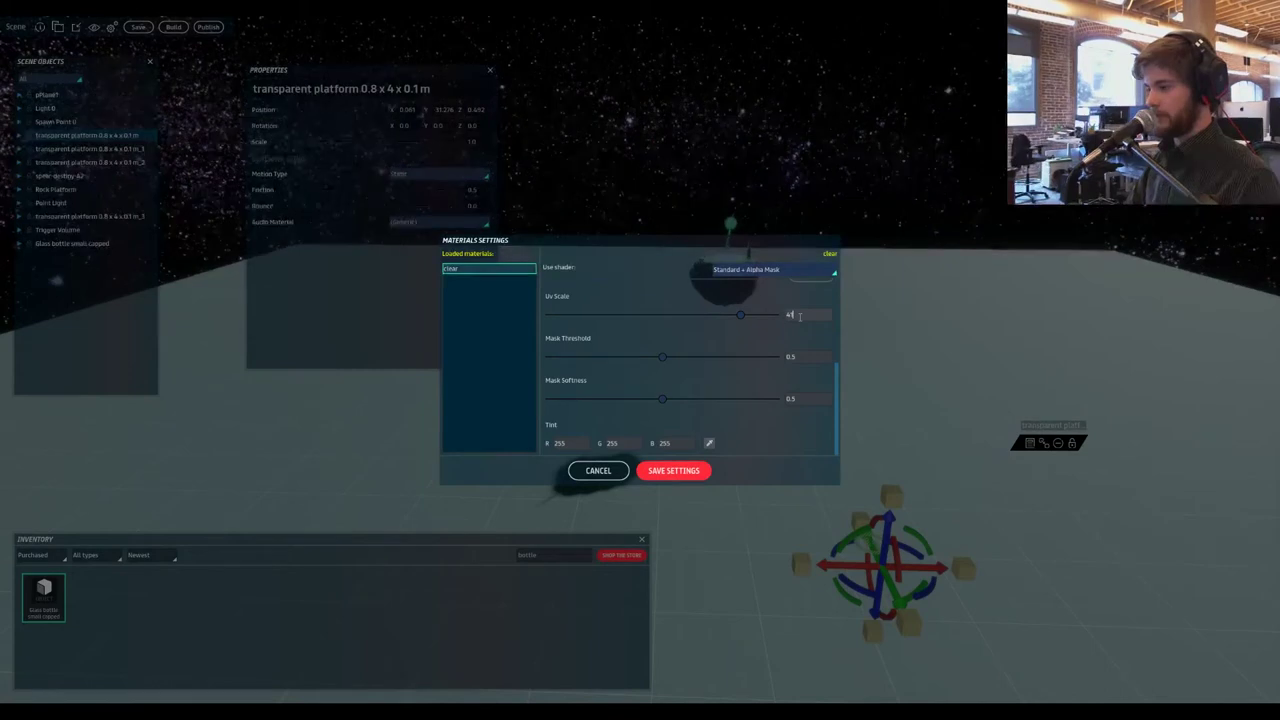
key("BackSpace")
key("BackSpace")
type("1")
key("Return")
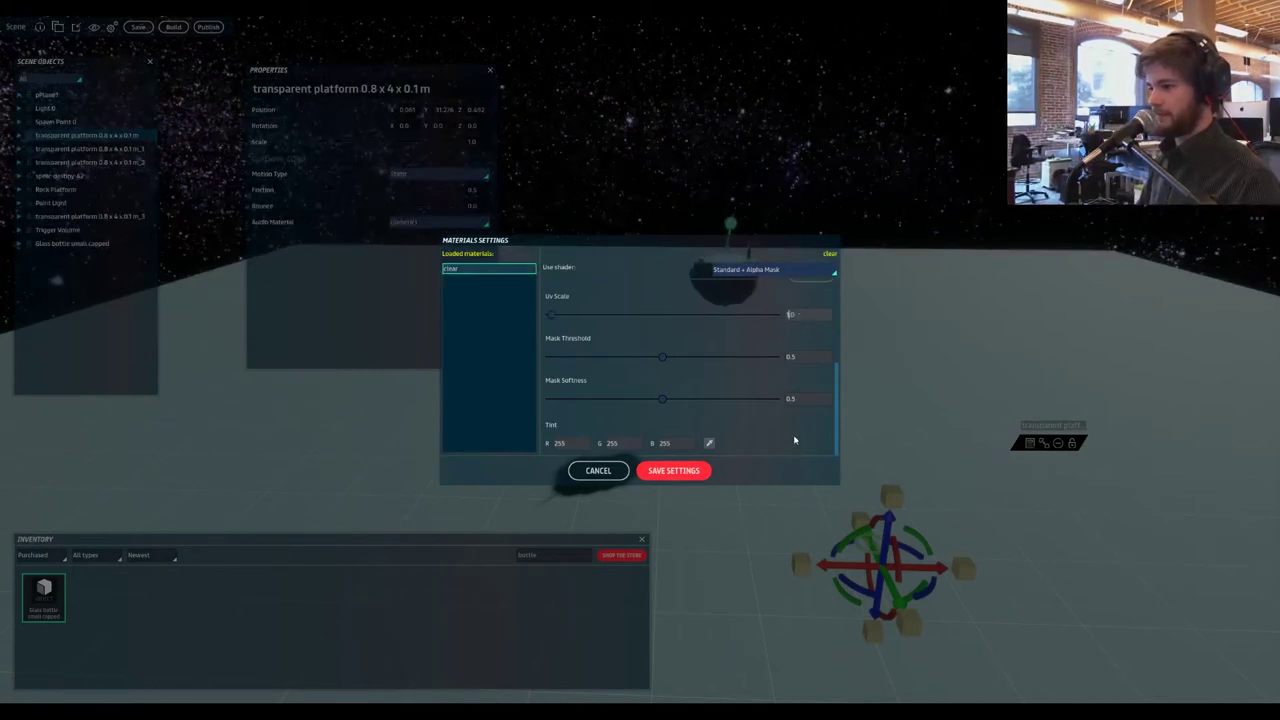
- Tint the clear material a very pale blue and save the material settings
left_click(711, 444)
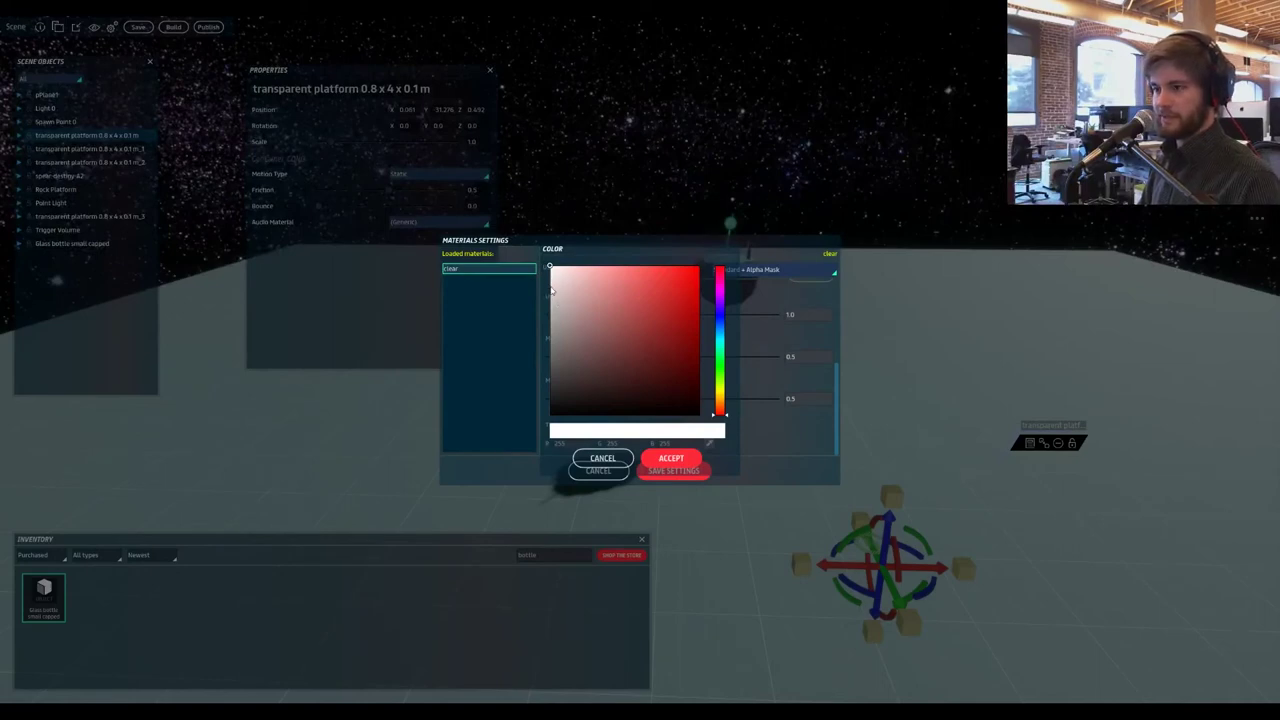
left_click(724, 337)
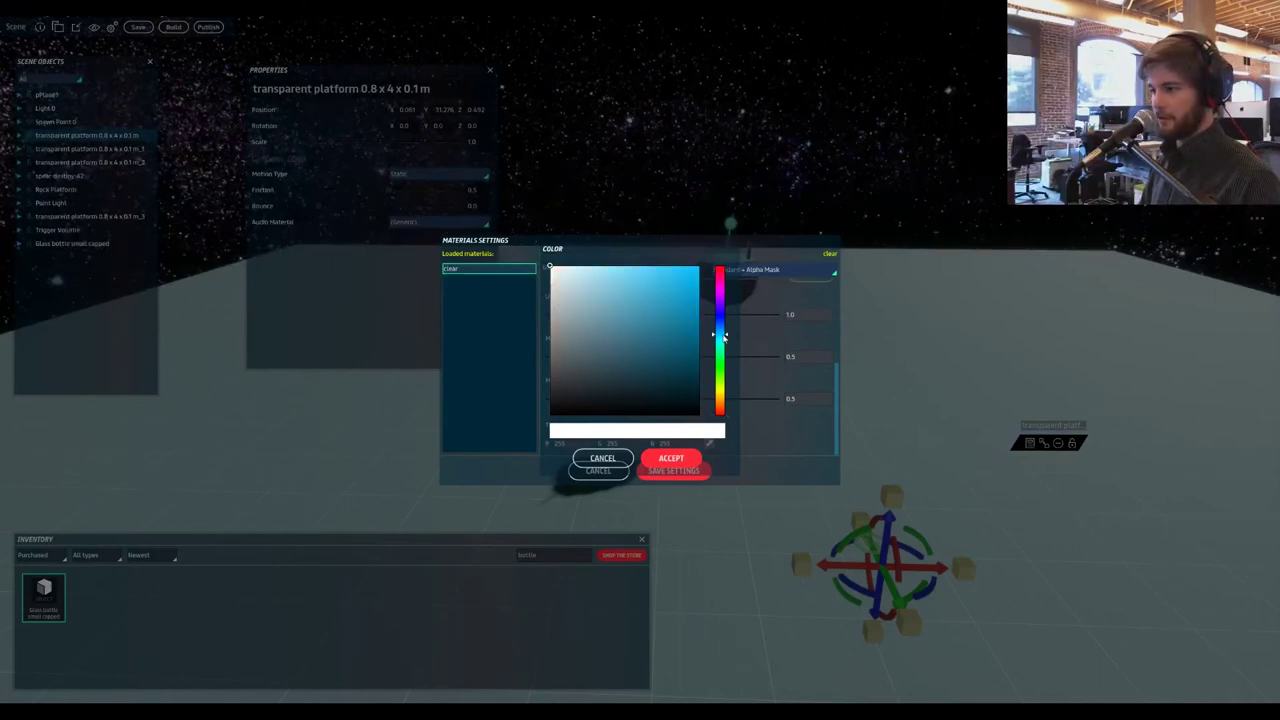
left_click(564, 270)
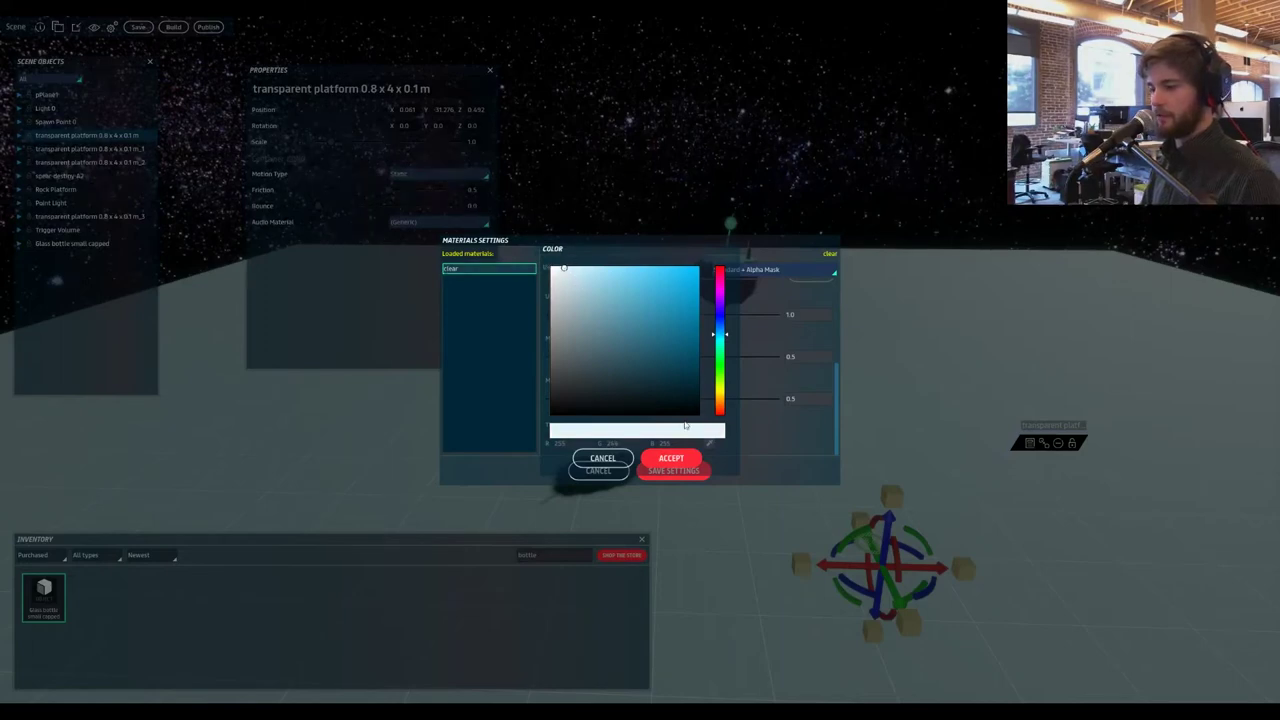
left_click(671, 458)
left_click(673, 470)
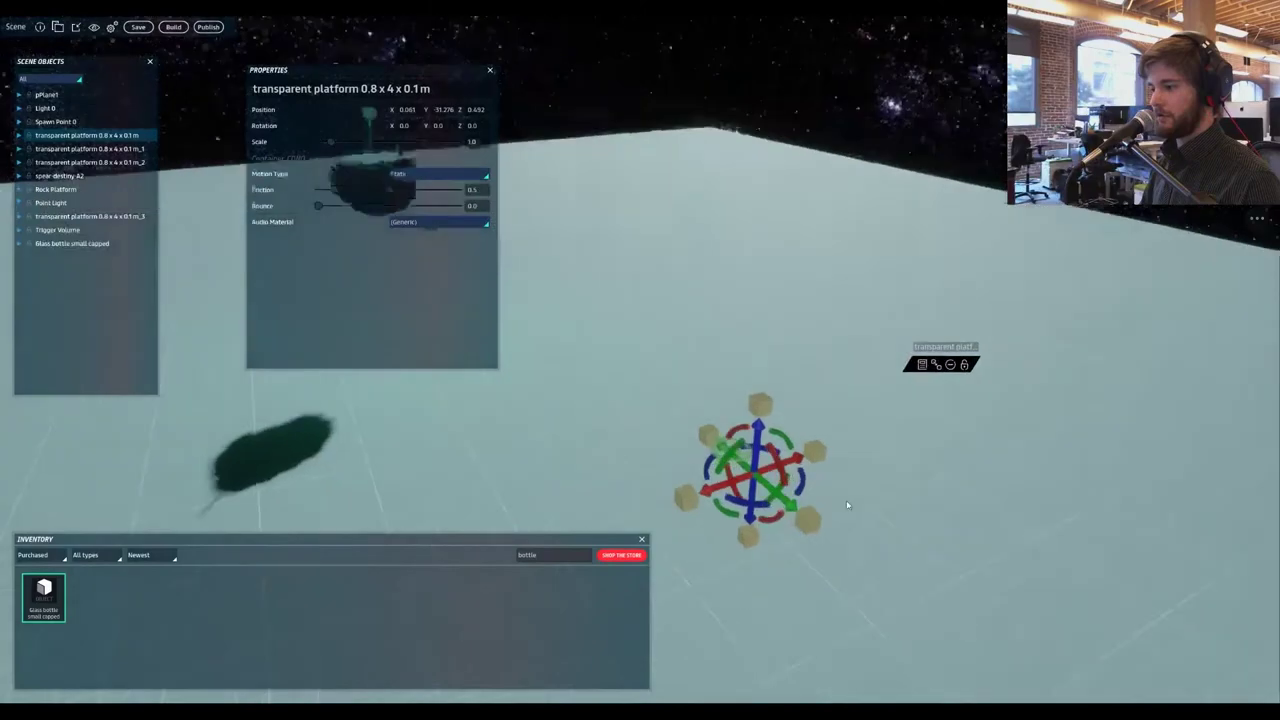
- Change the first transparent platform's material tint to light blue (RGB 112, 211, 243) and save the settings
right_click_drag(847, 505, 697, 403)
key("w")
key("s")
key("s")
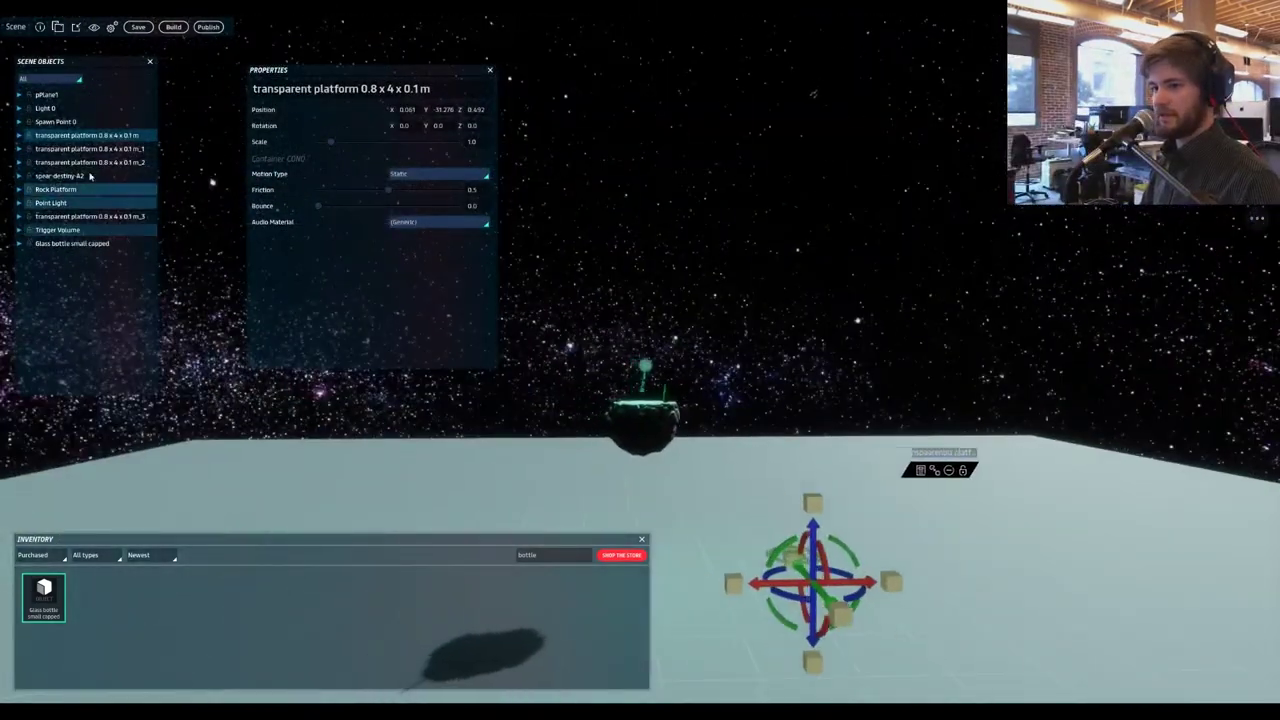
right_click(75, 136)
left_click(80, 209)
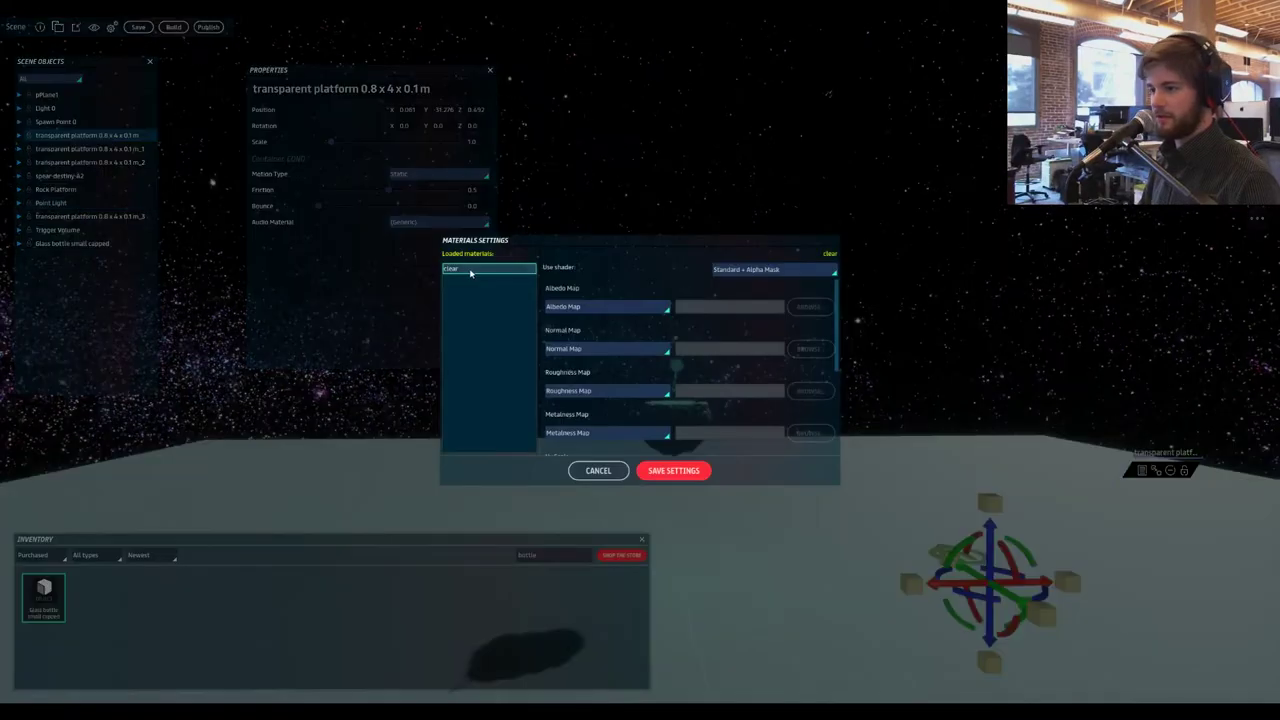
scroll(757, 354, "down", 5)
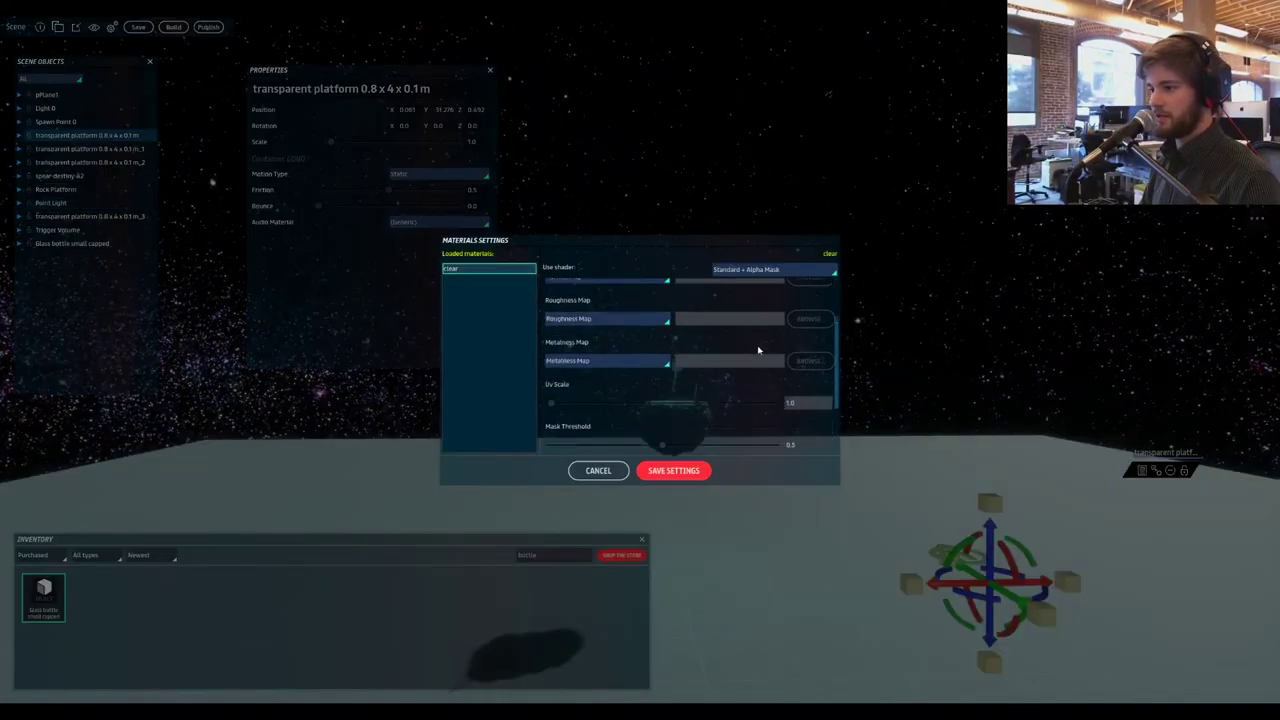
left_click(712, 444)
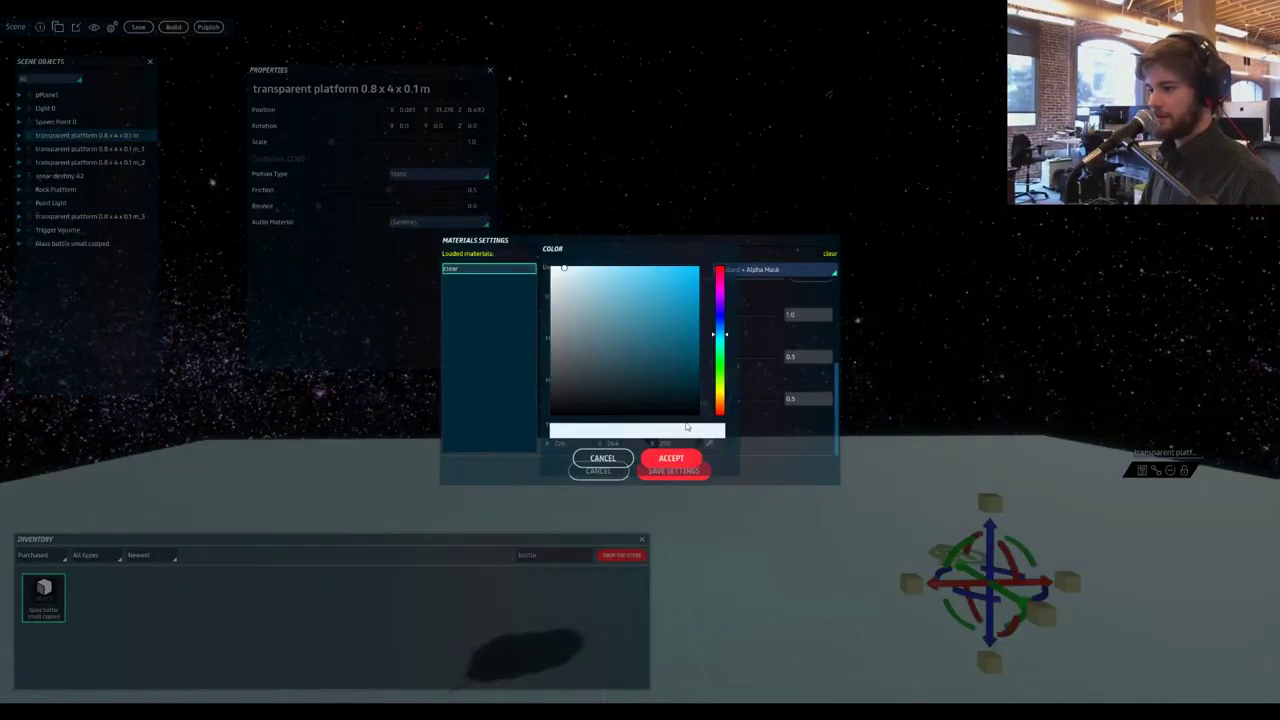
left_click(632, 276)
left_click(668, 458)
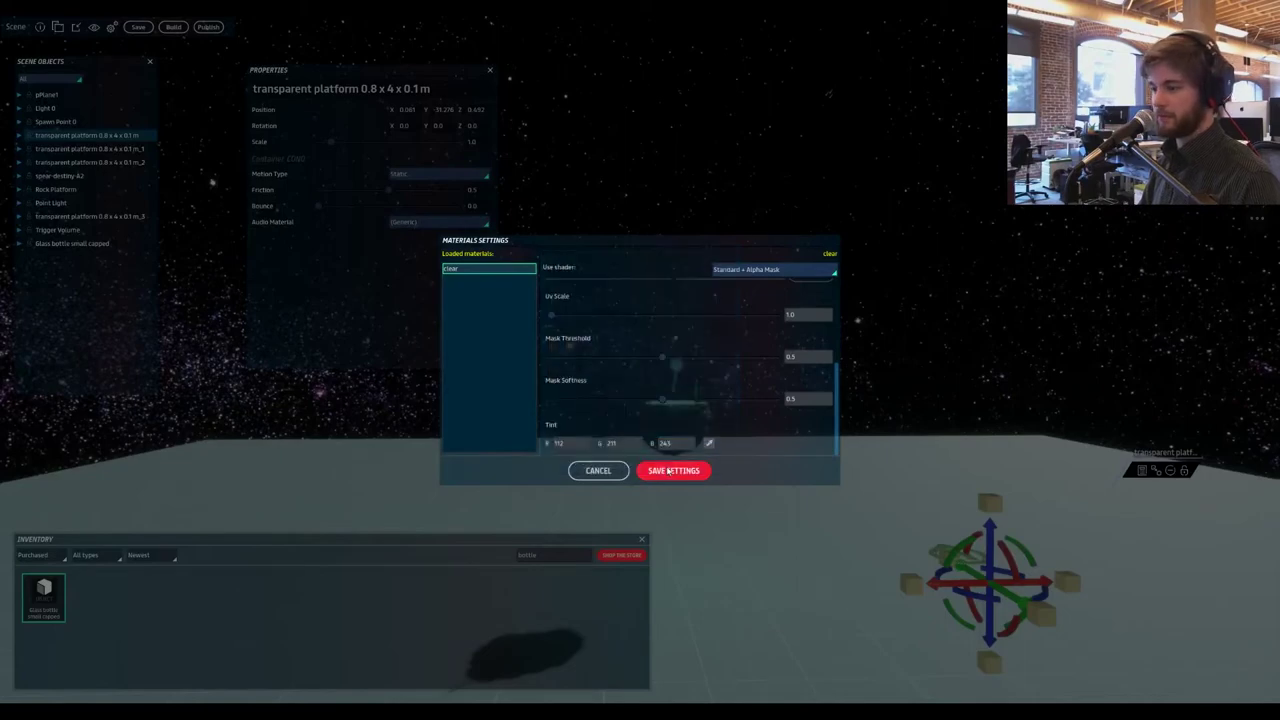
left_click(670, 472)
- Change the first transparent platform's material tint to a very dark blue, about RGB 8, 24, 29, and save the settings
right_click_drag(668, 474, 732, 551)
key("w")
key("s")
key("a")
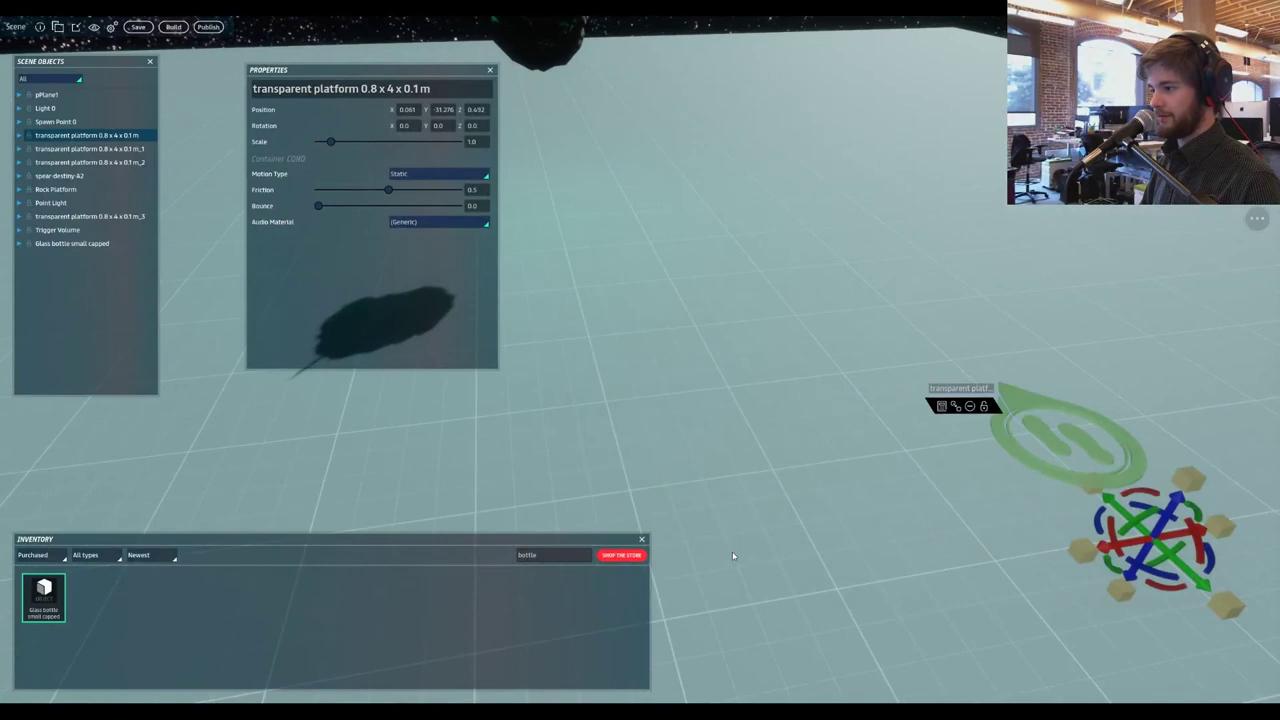
key("s")
right_click(84, 138)
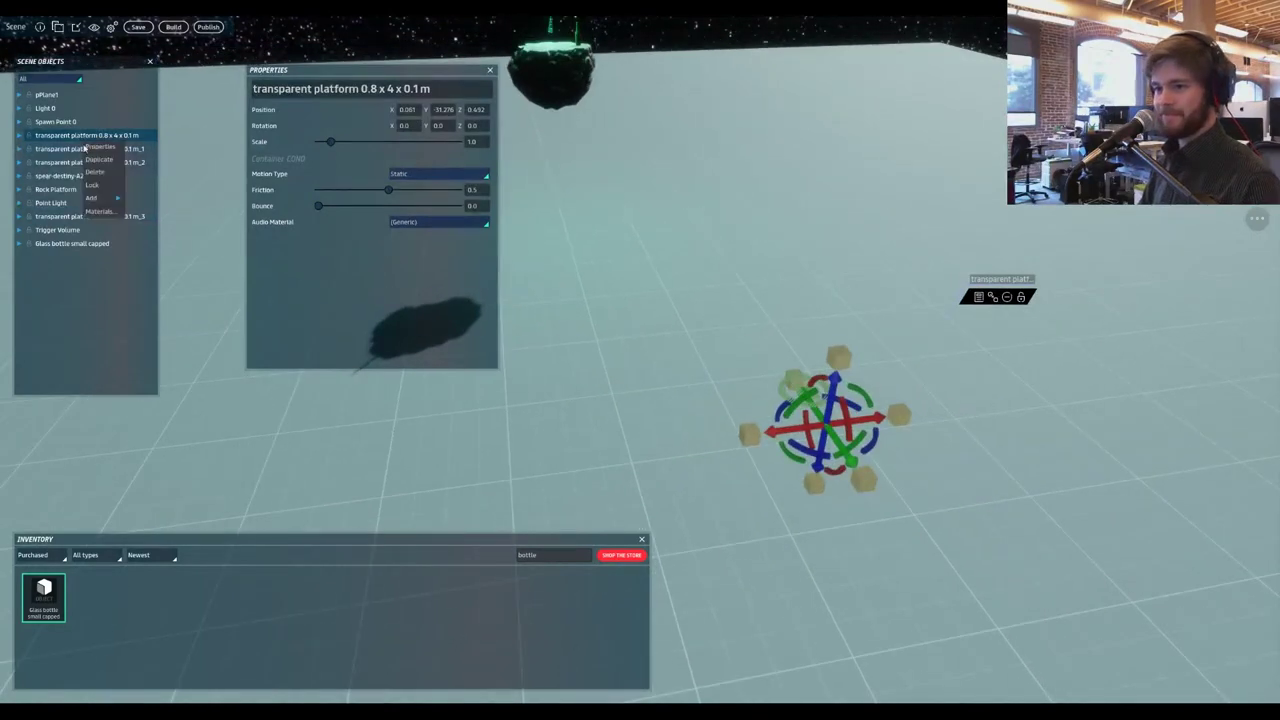
left_click(106, 213)
scroll(737, 323, "down", 5)
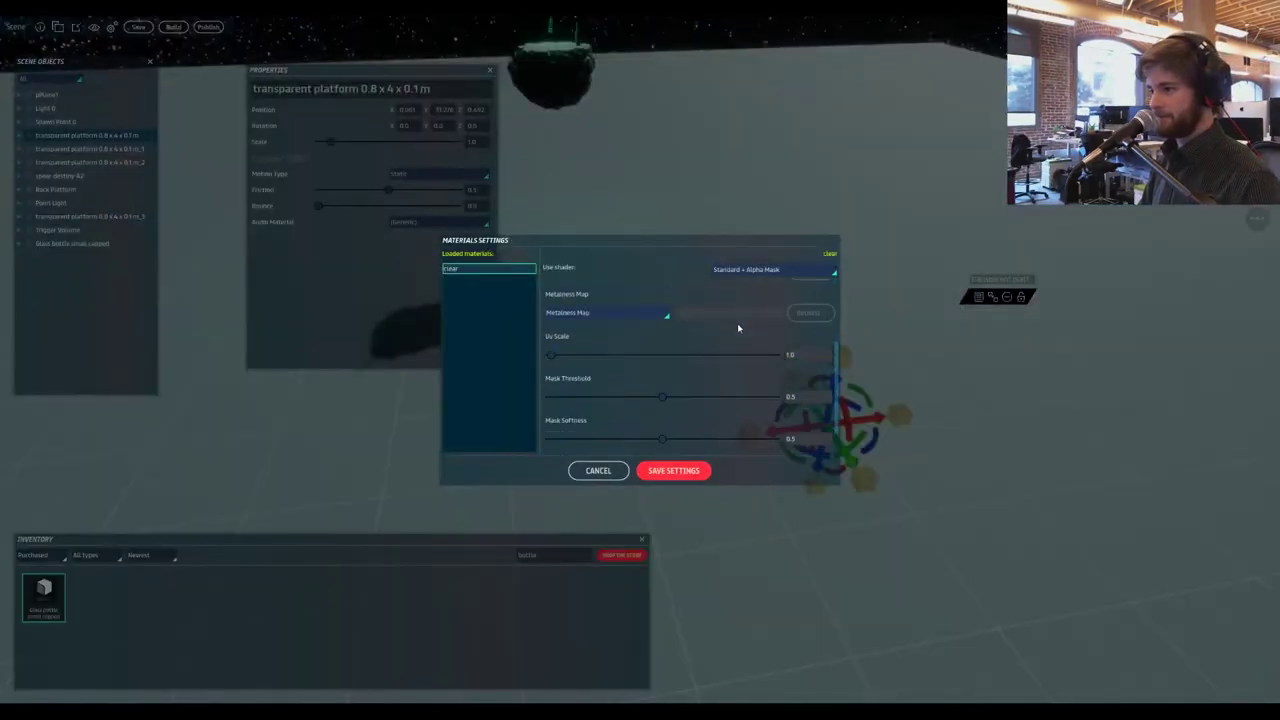
left_click(711, 442)
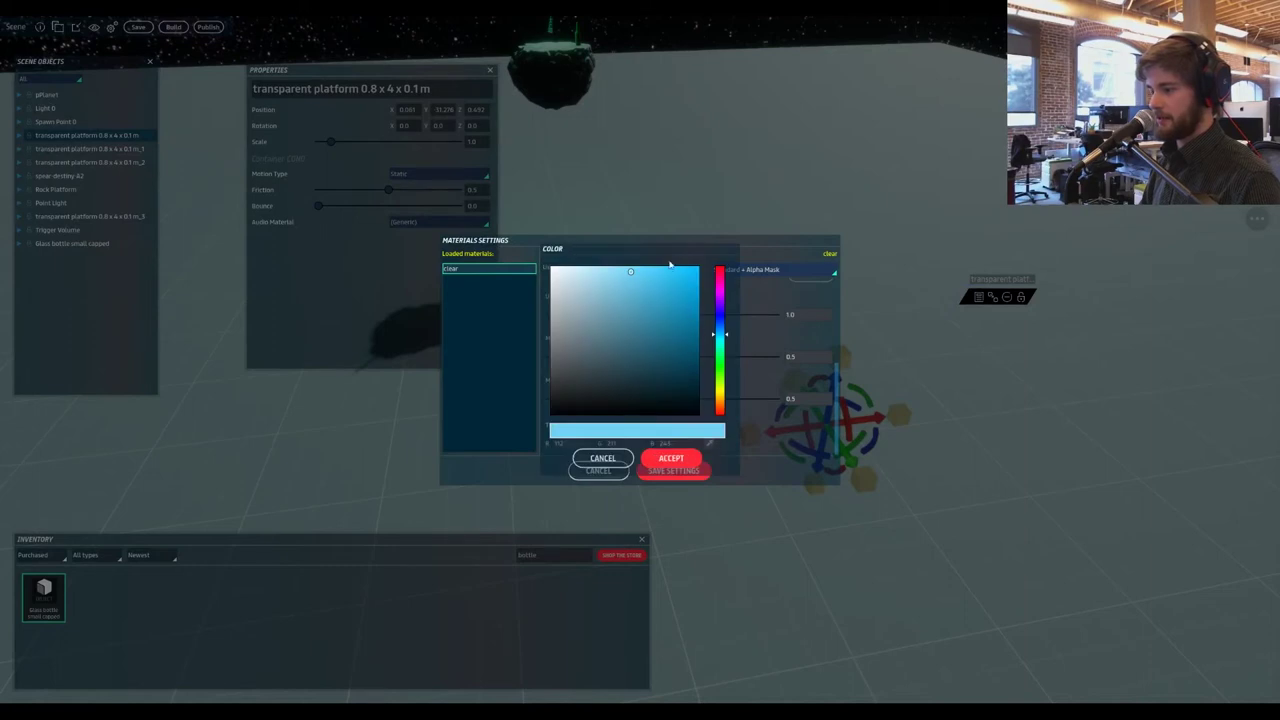
left_click(670, 273)
left_click(656, 402)
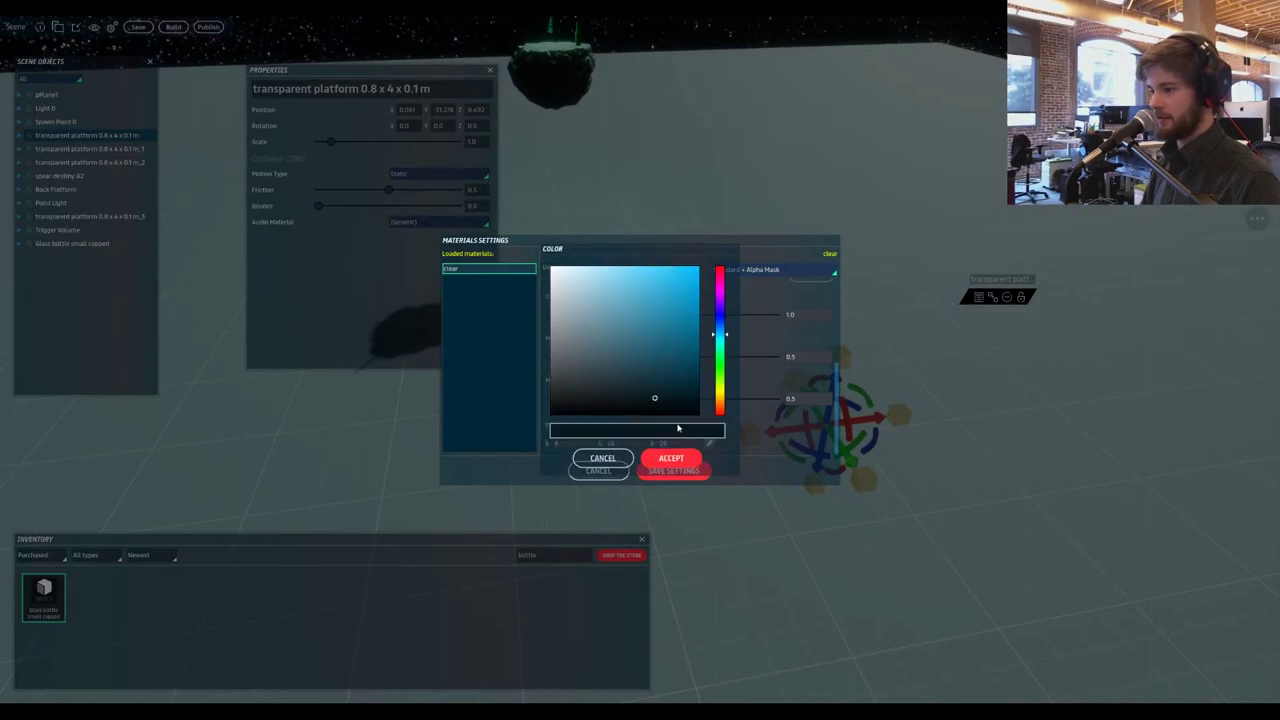
left_click(668, 460)
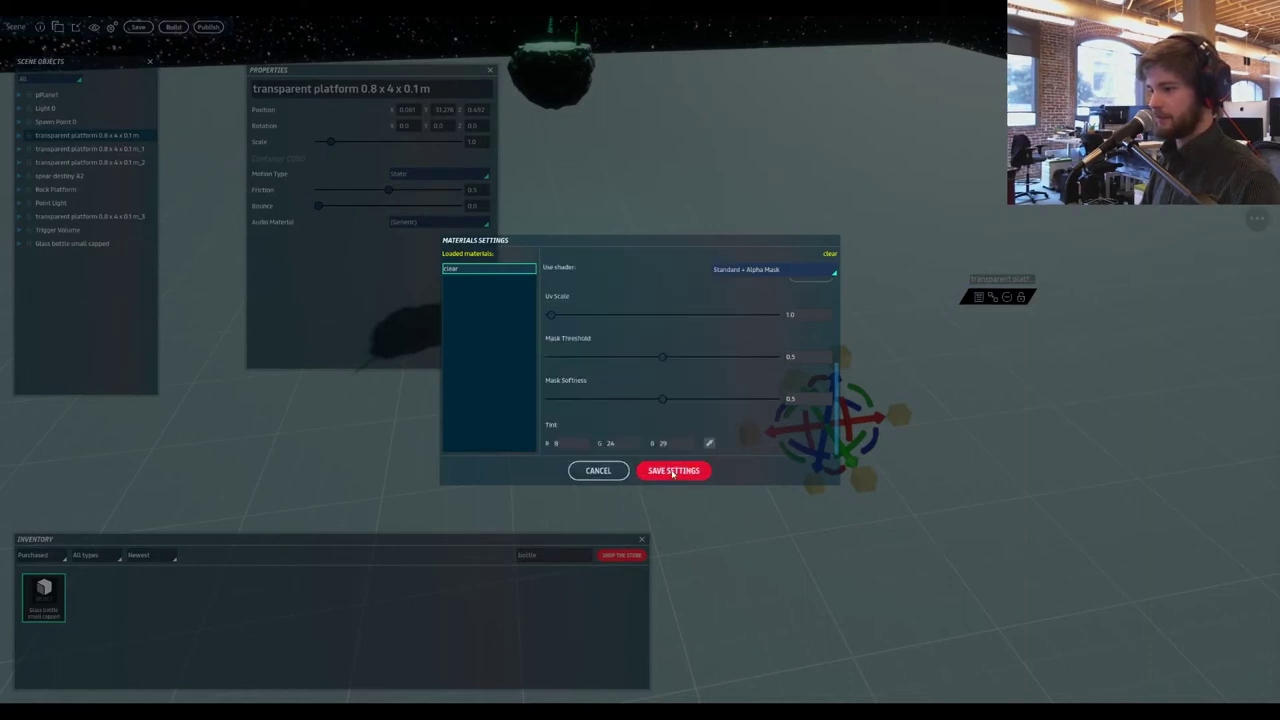
left_click(673, 470)
- Set the first transparent platform's audio material to Water - Shallow, leaving its motion type as Static
mouse_move(765, 366)
right_mouse_down()
mouse_move(772, 375)
mouse_move(1029, 309)
mouse_move(1085, 240)
mouse_move(1115, 170)
mouse_move(1085, 105)
mouse_move(1050, 70)
mouse_move(783, 251)
mouse_move(742, 319)
mouse_move(686, 317)
mouse_move(700, 370)
mouse_move(660, 300)
mouse_move(670, 323)
right_mouse_up()
key("d")
key("a")
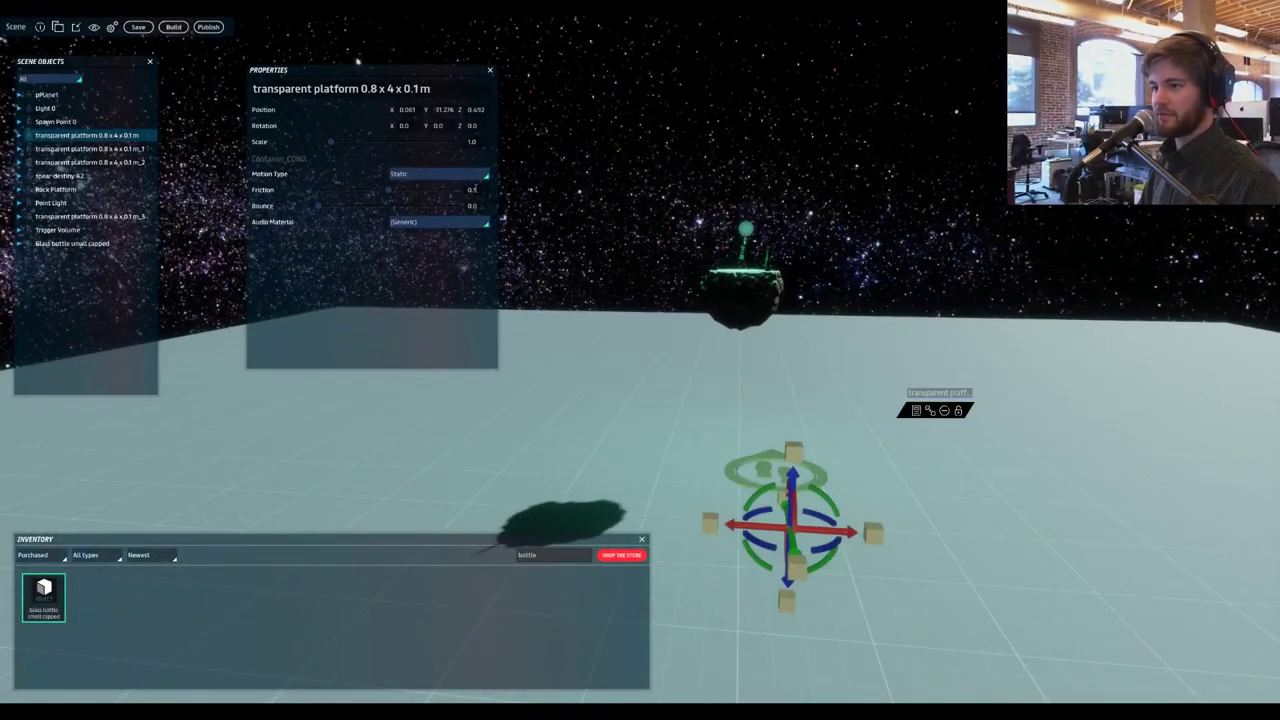
left_click(440, 174)
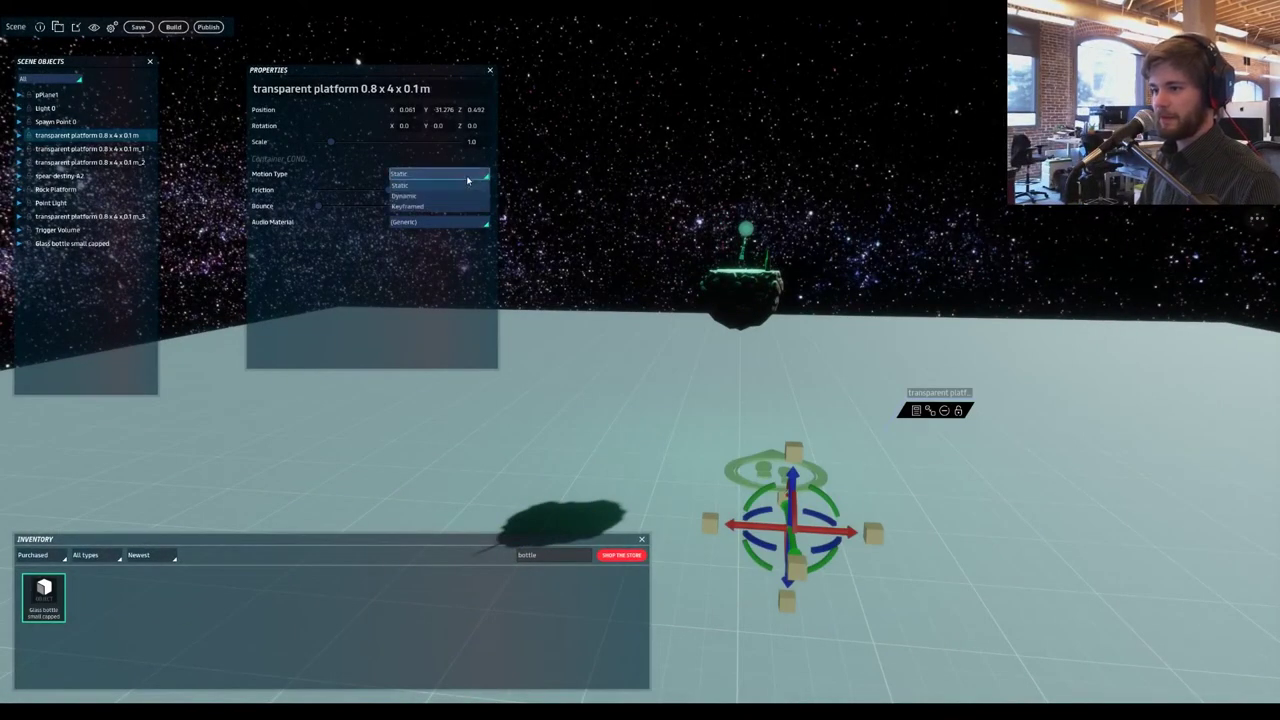
left_click(398, 224)
scroll(445, 272, "down", 5)
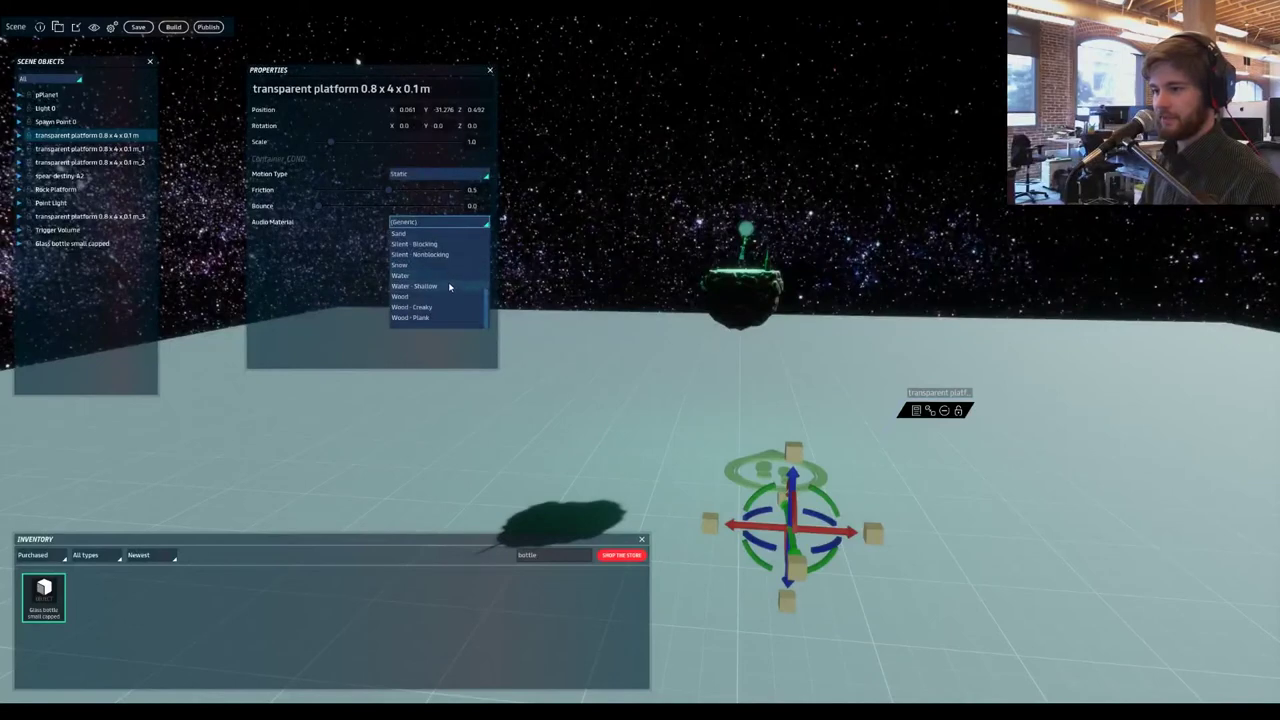
left_click(449, 287)
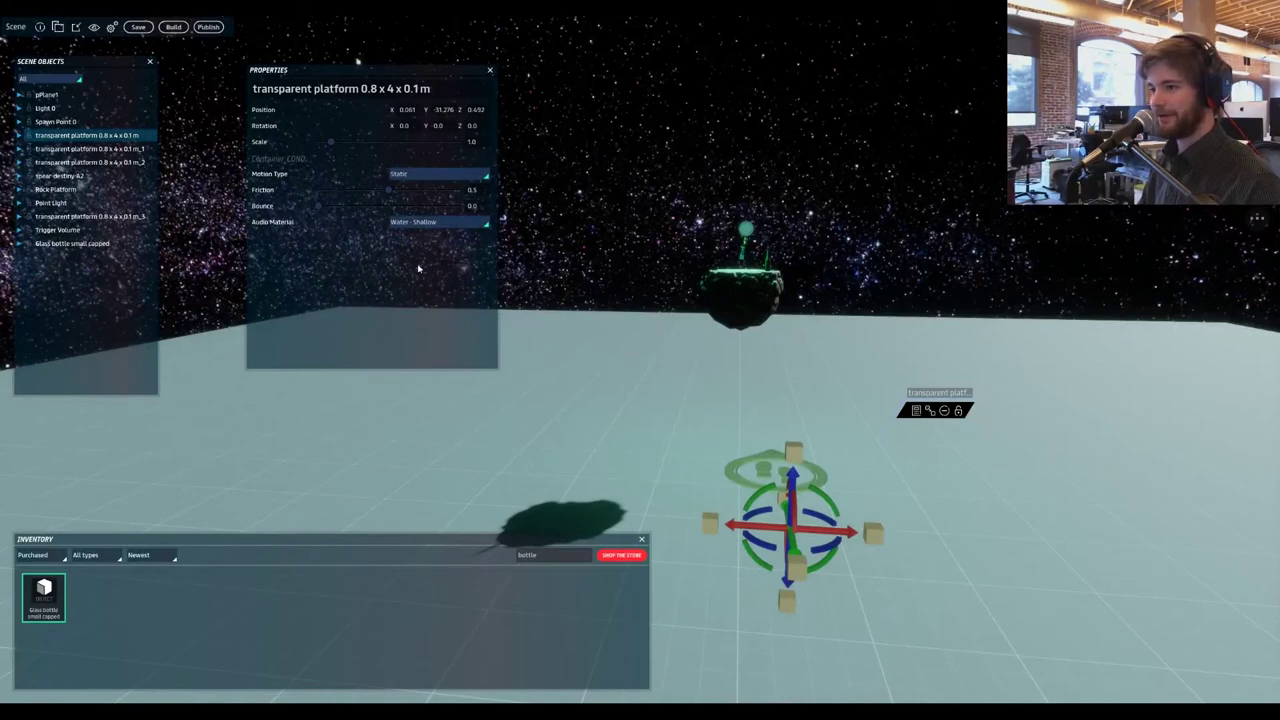
- Set the albedo map of the first transparent platform's clear material to Default albedo map
key("s")
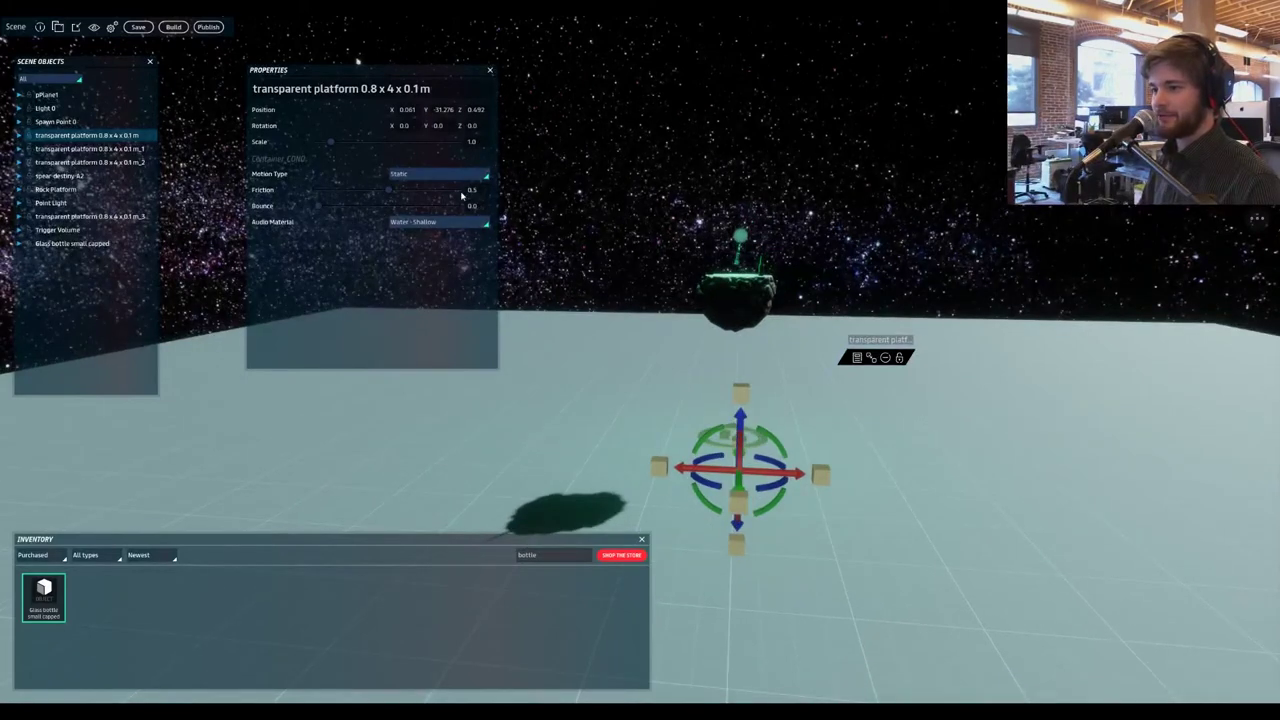
right_click(118, 137)
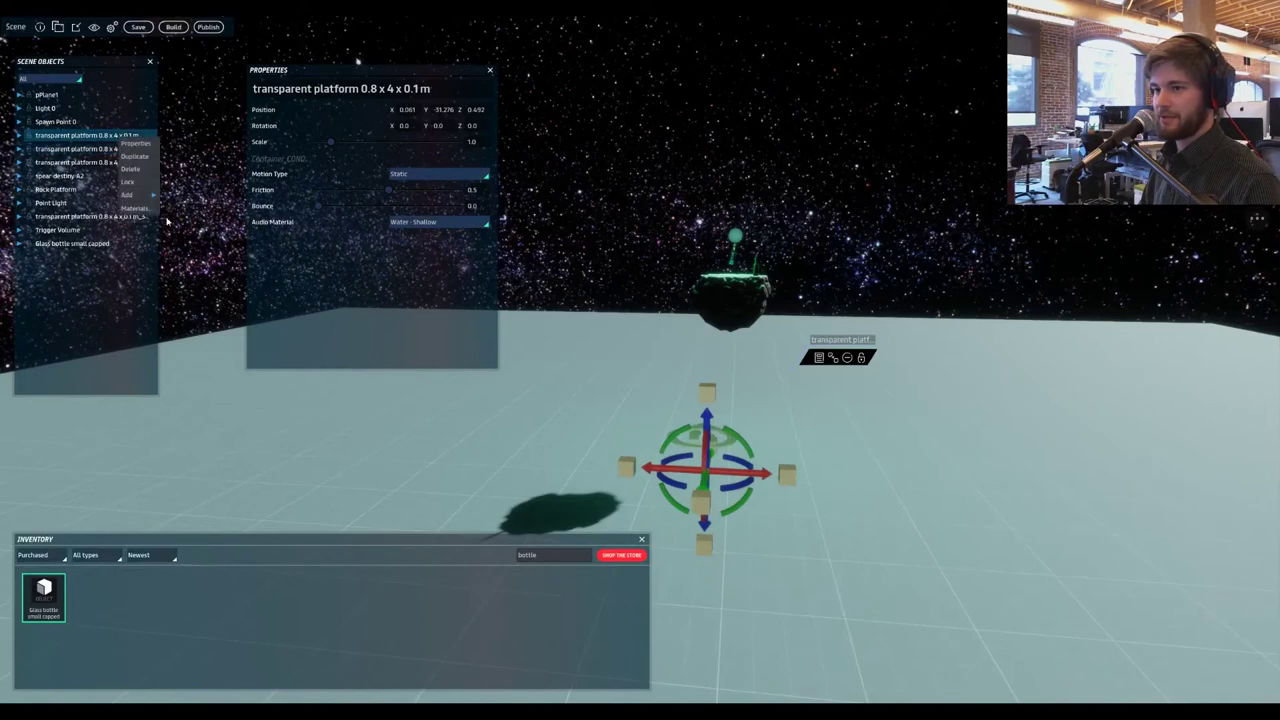
left_click(135, 208)
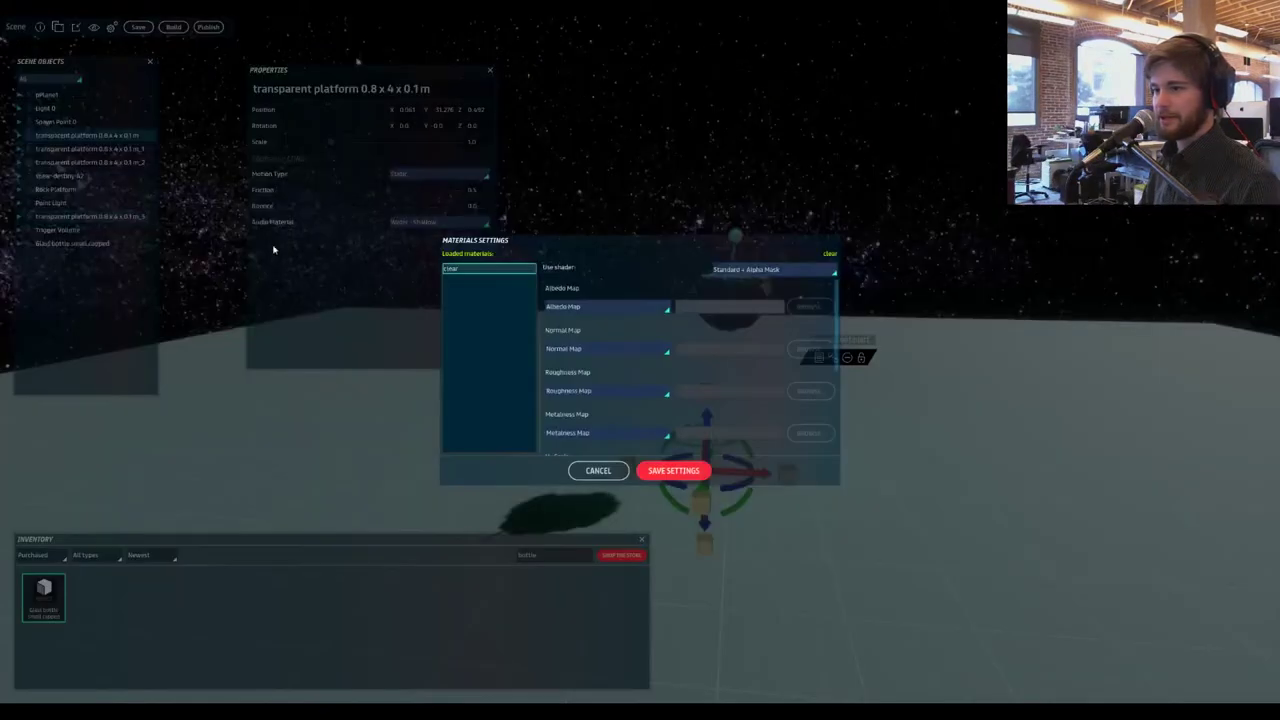
left_click(621, 308)
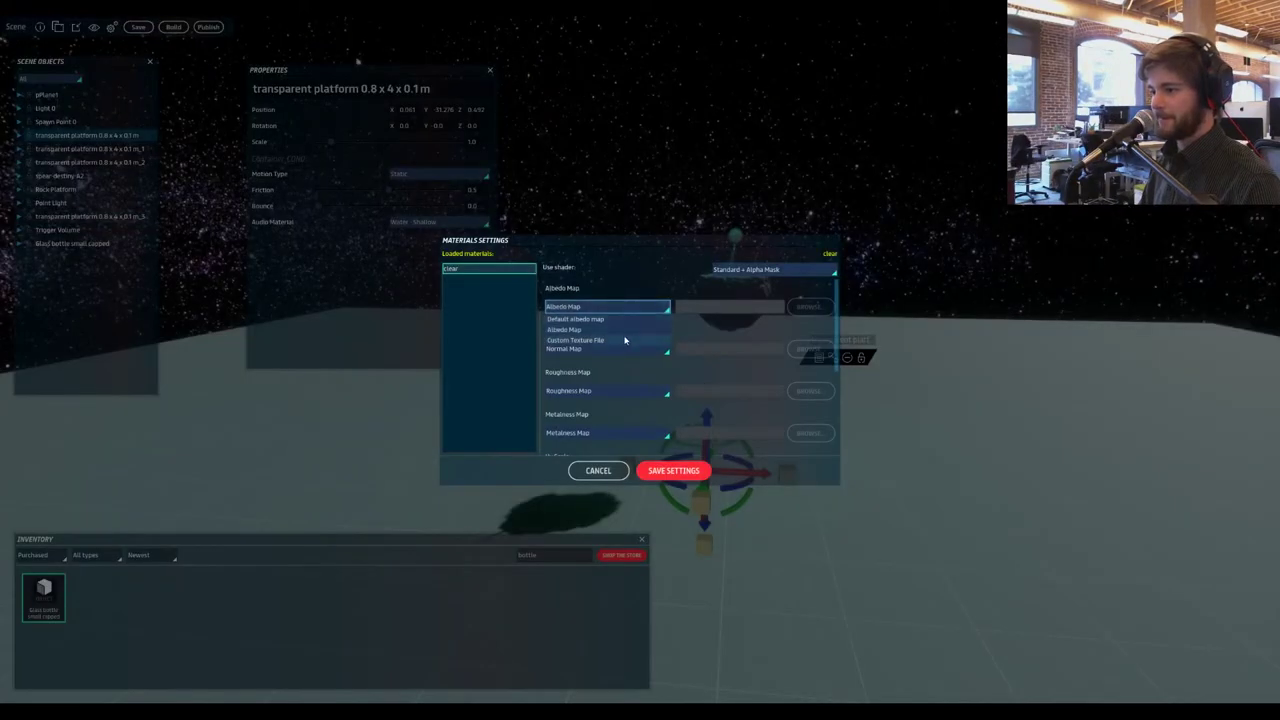
left_click(620, 319)
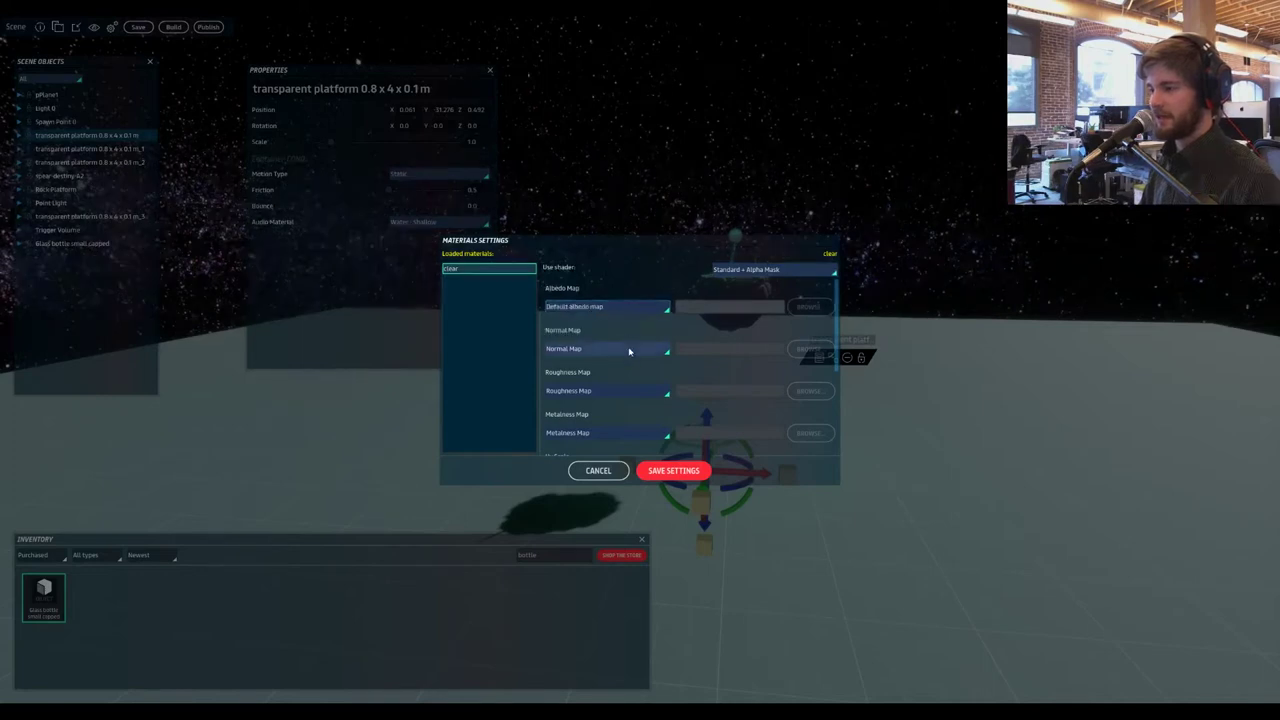
left_click(625, 349)
left_click(777, 355)
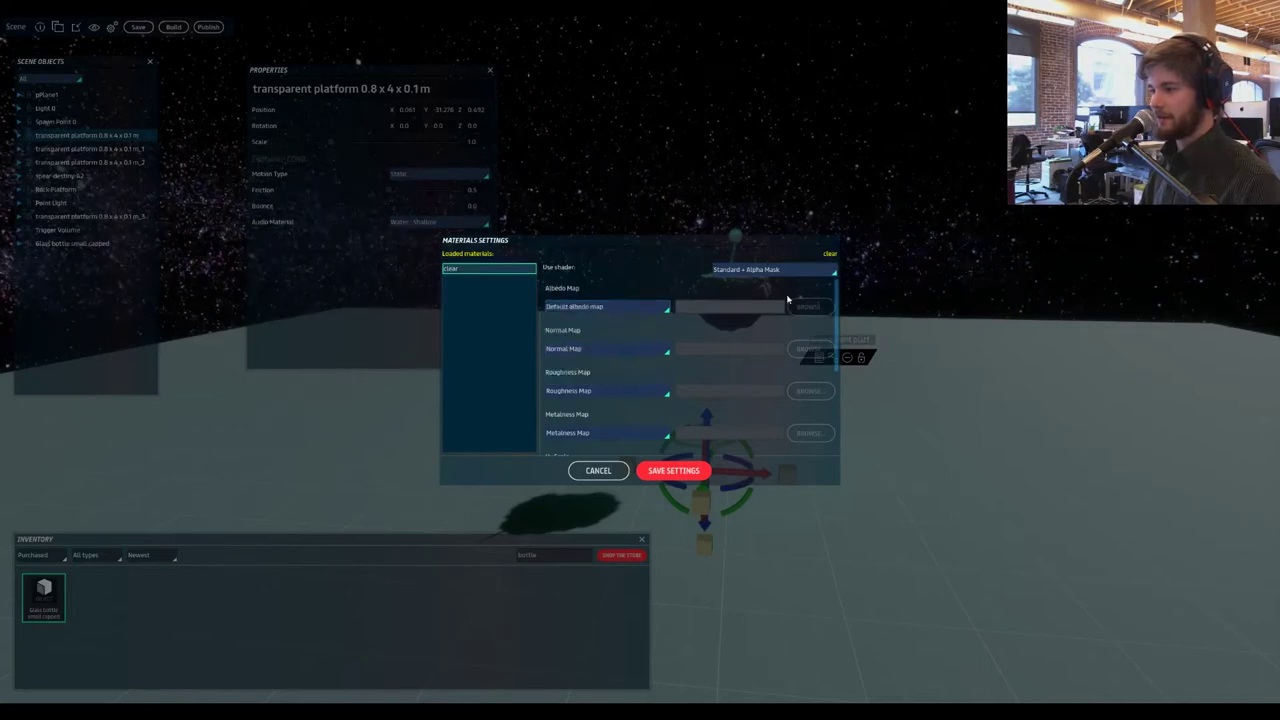
- Switch the clear material's shader to Standard + Emissive with the default emissive map and save the material settings
left_click(784, 270)
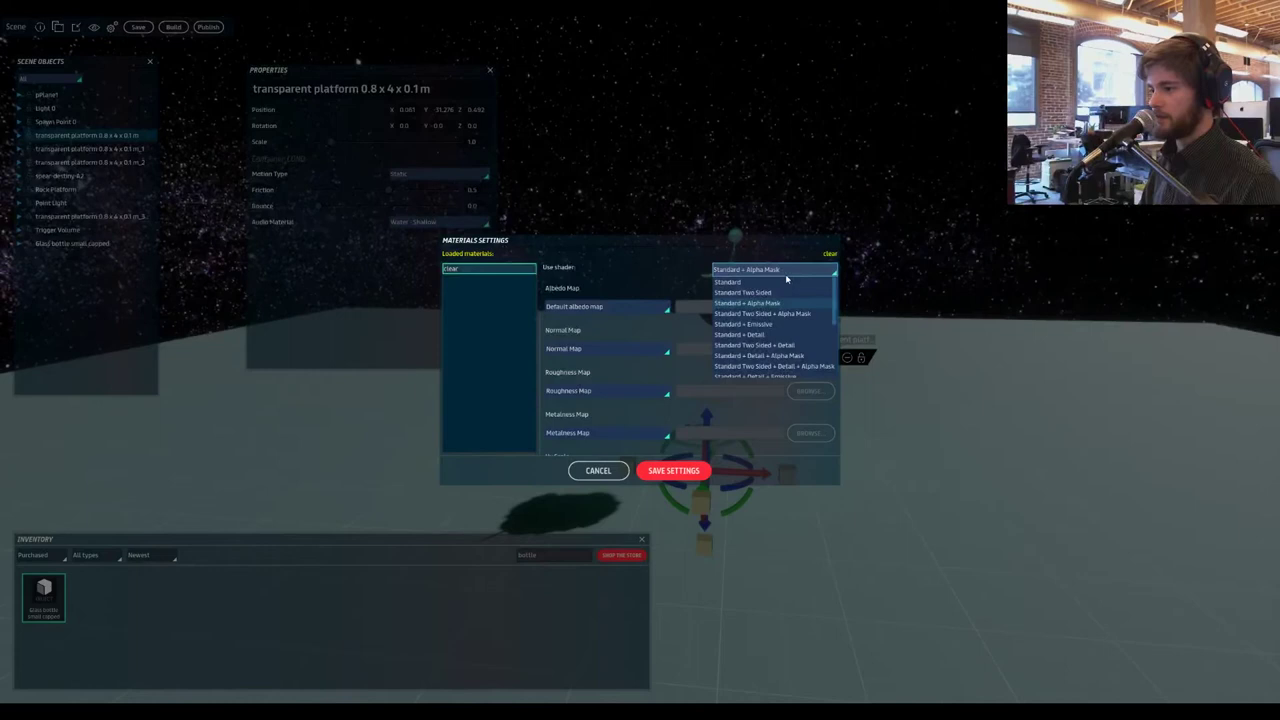
scroll(791, 315, "down", 1)
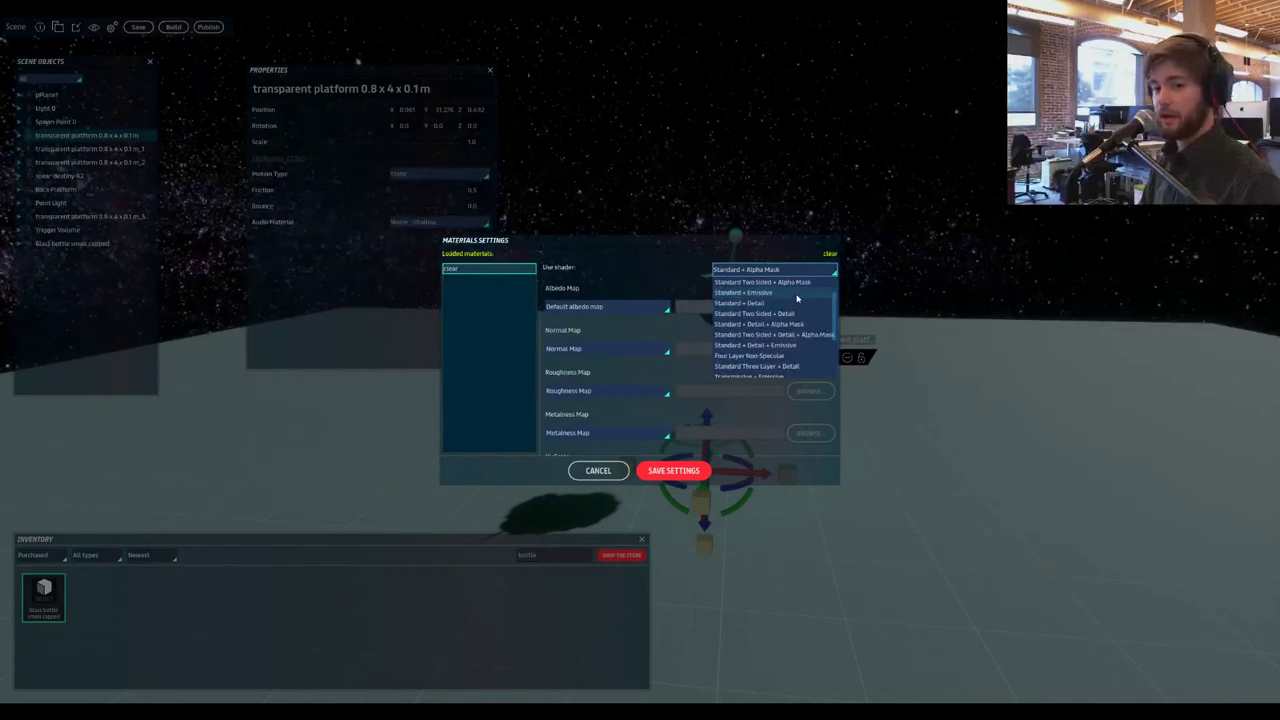
left_click(797, 294)
scroll(705, 384, "down", 4)
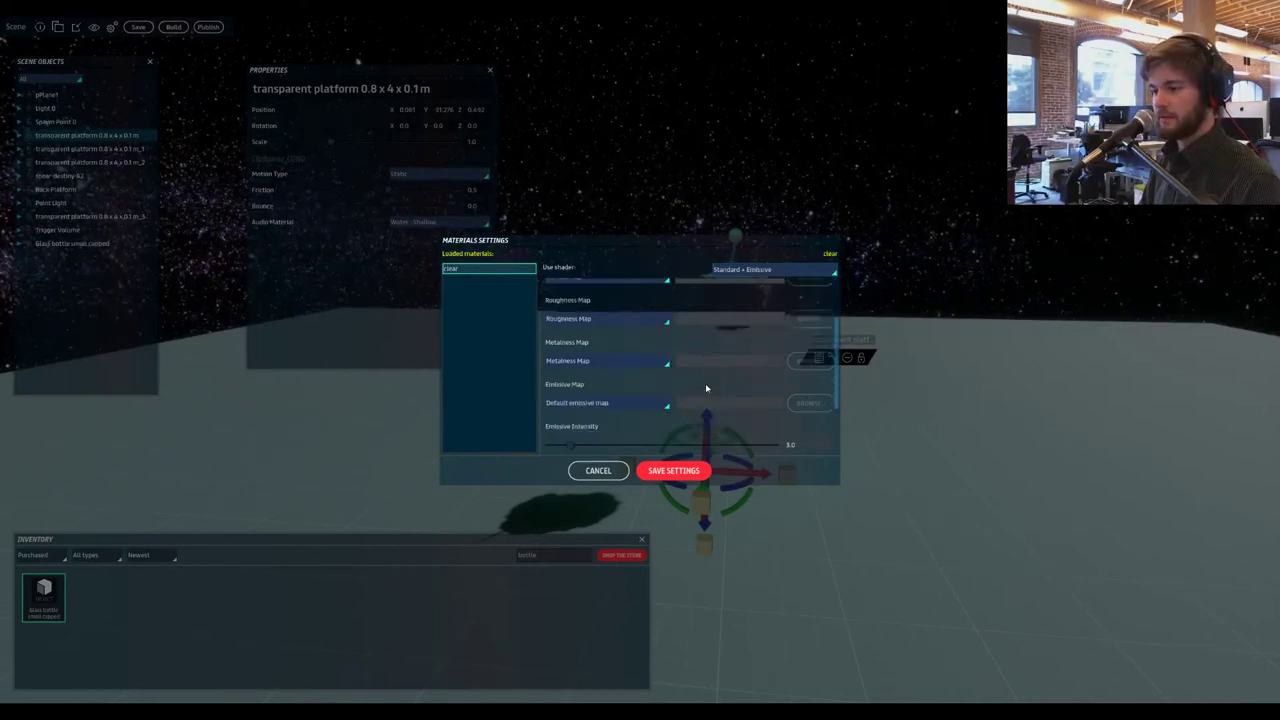
left_click(651, 380)
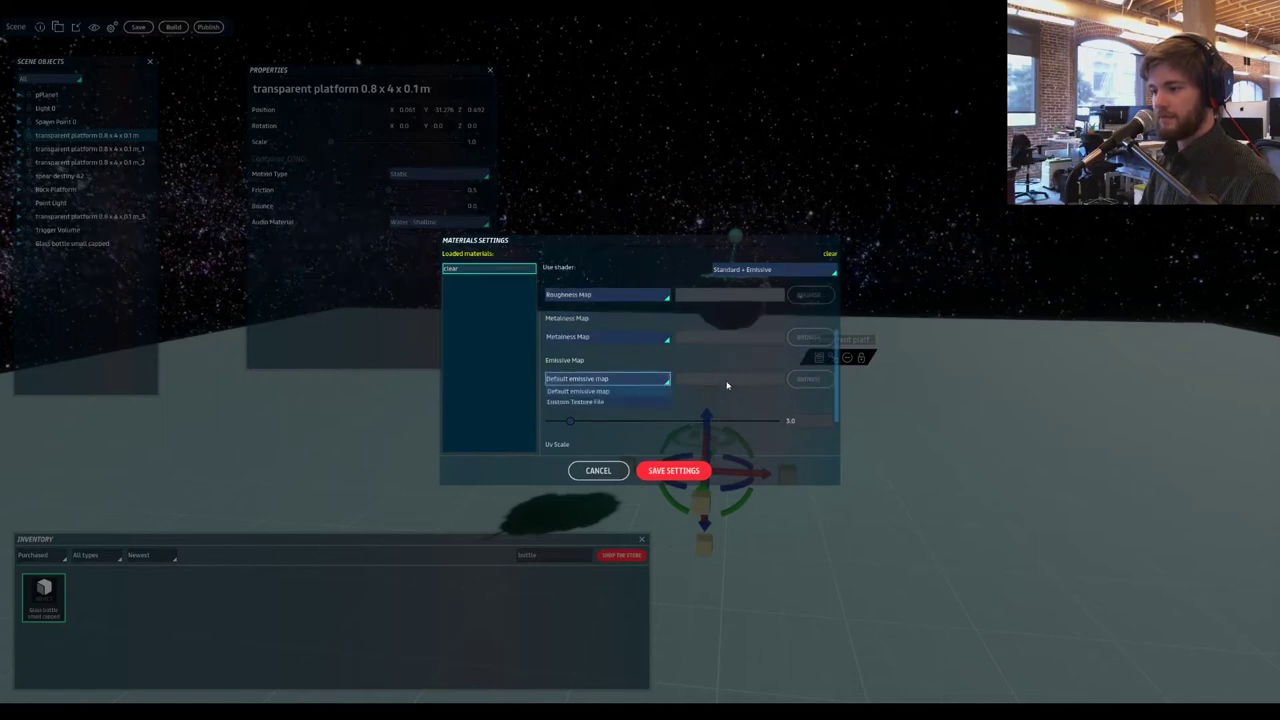
scroll(708, 379, "up", 1)
left_click(667, 362)
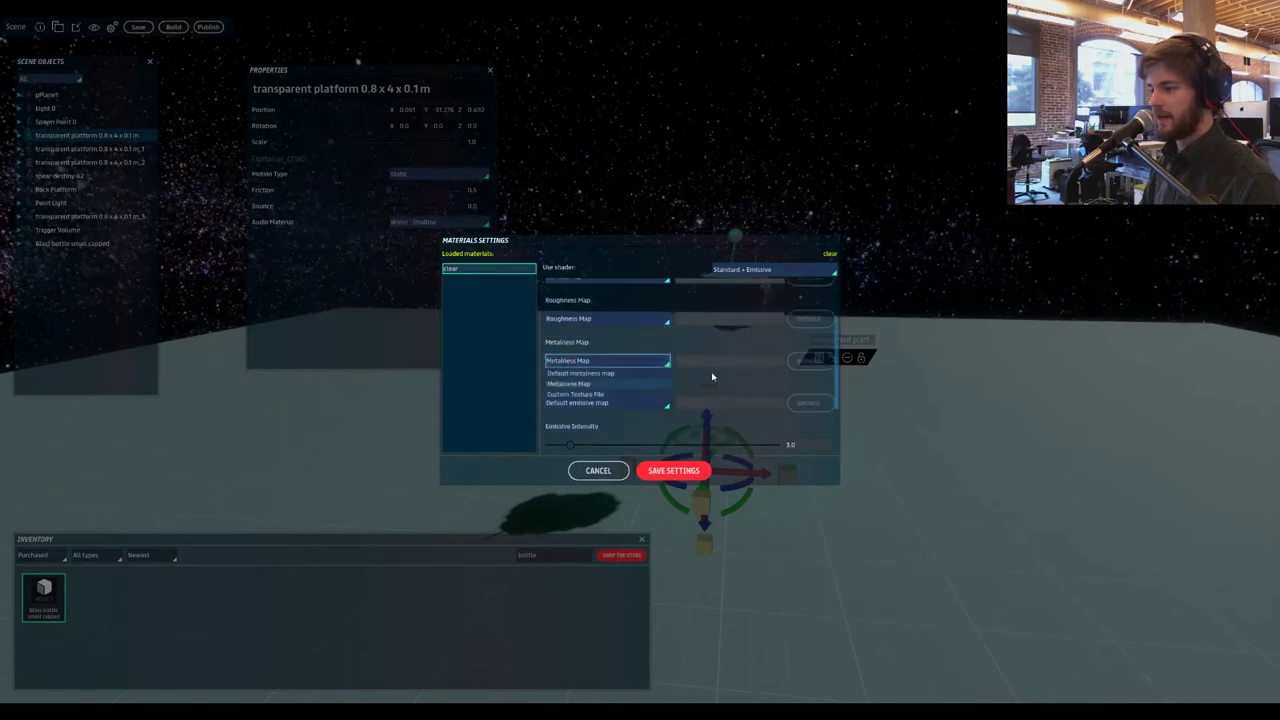
scroll(711, 375, "down", 4)
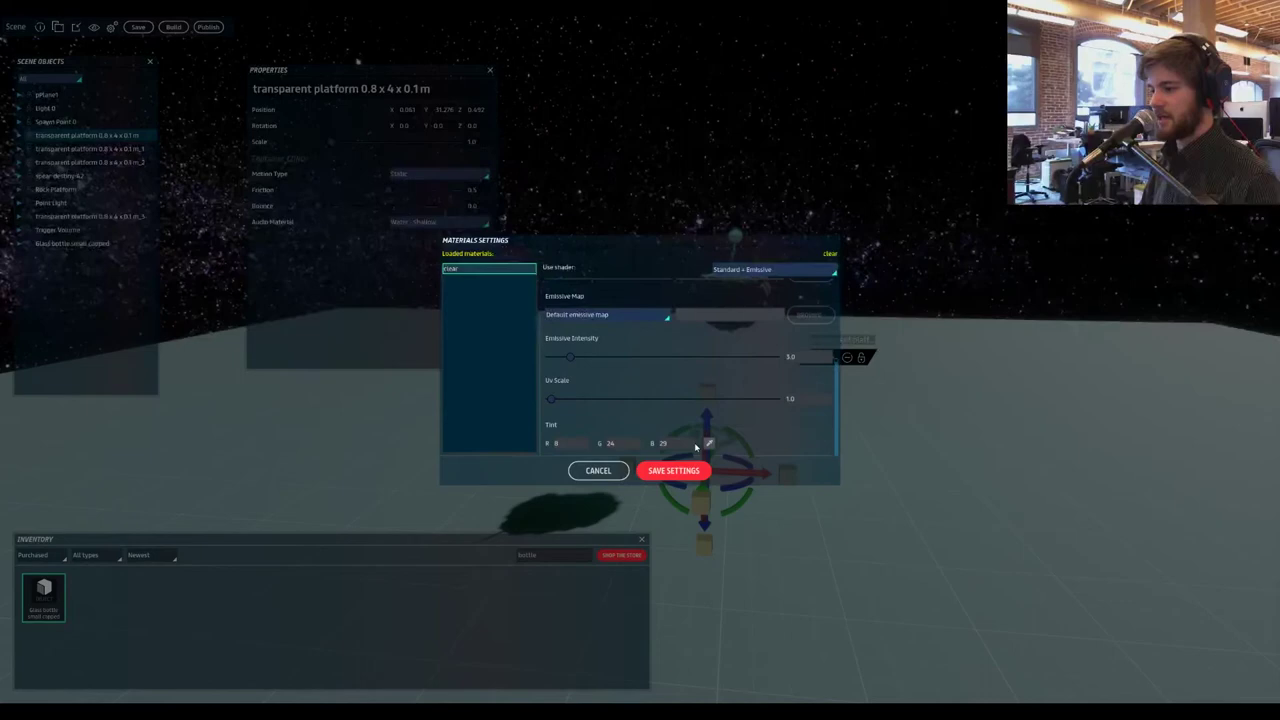
left_click(672, 470)
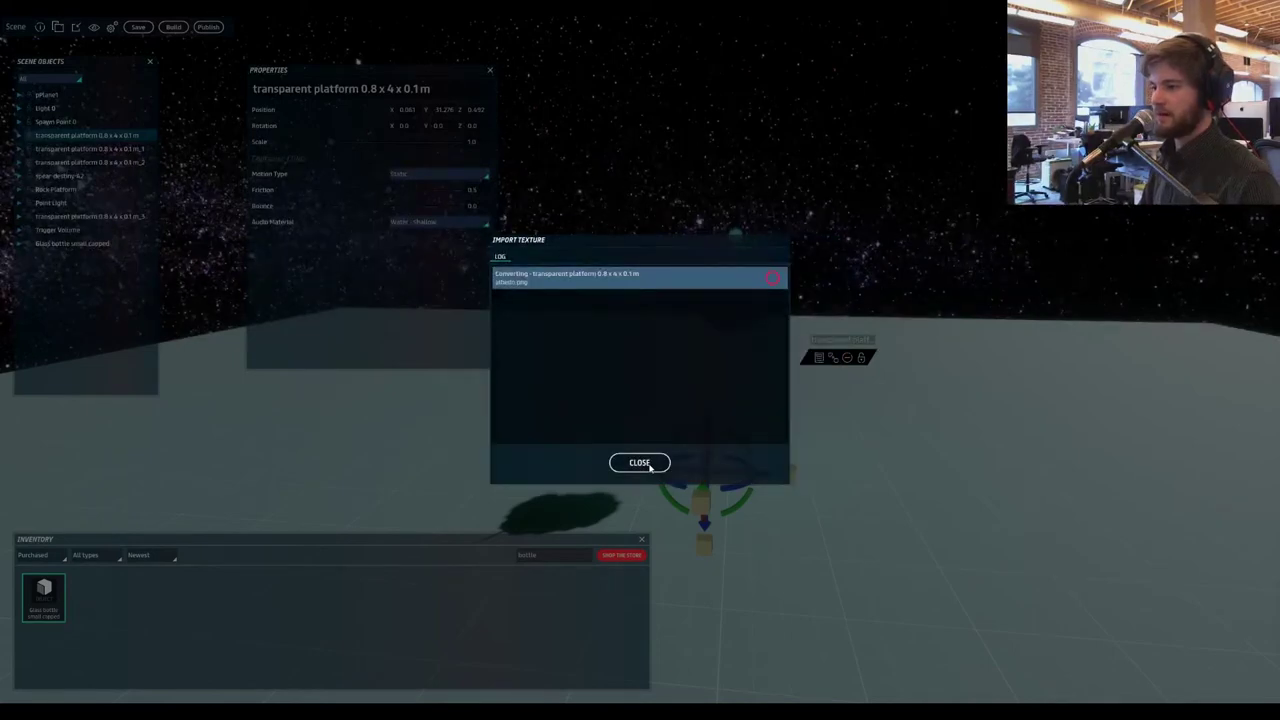
left_click(650, 467)
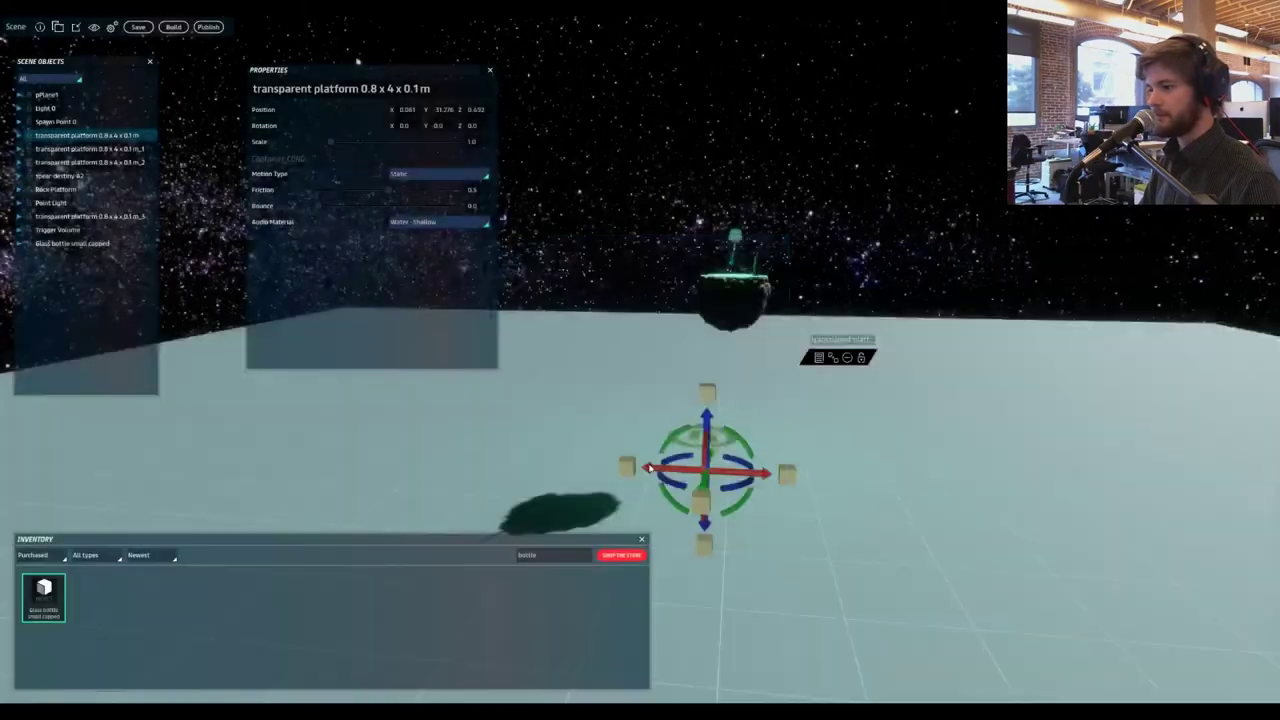
- Set the first transparent platform's emissive intensity to 0.2 and its tint to pale light blue, and save the material settings
right_click_drag(648, 436, 786, 490)
middle_click_drag(470, 425, 670, 423)
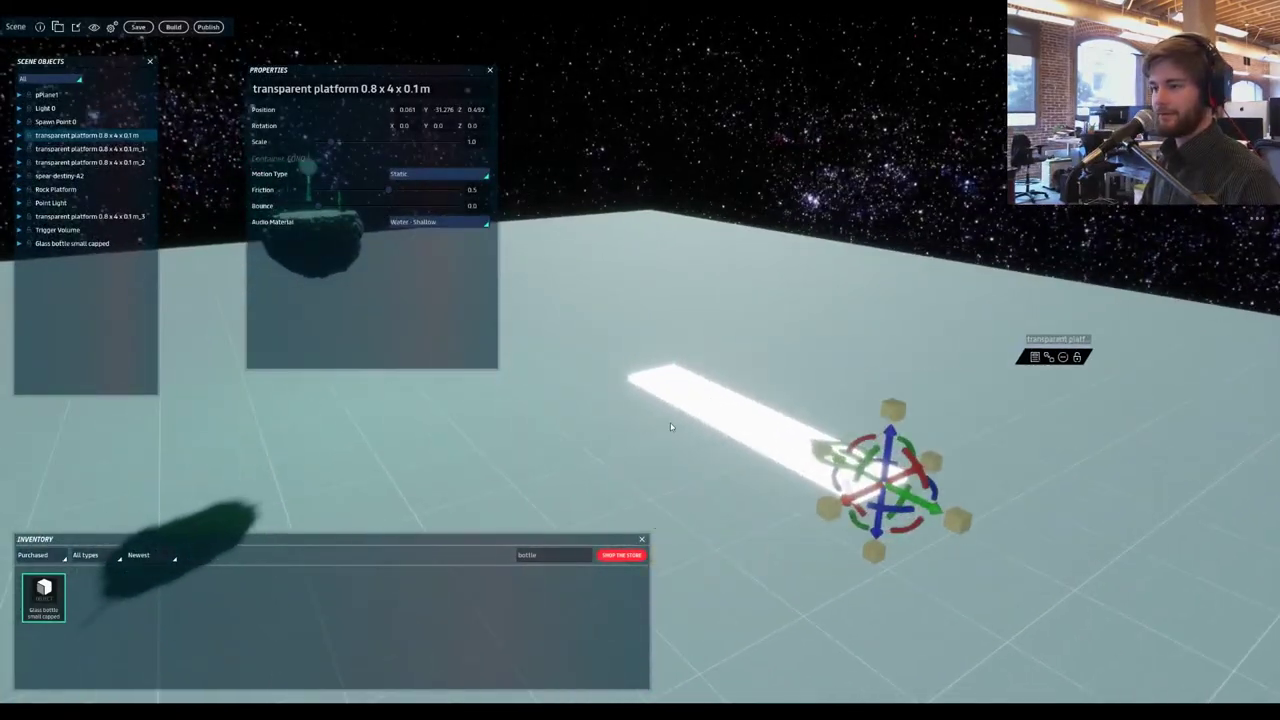
right_click(88, 137)
left_click(103, 212)
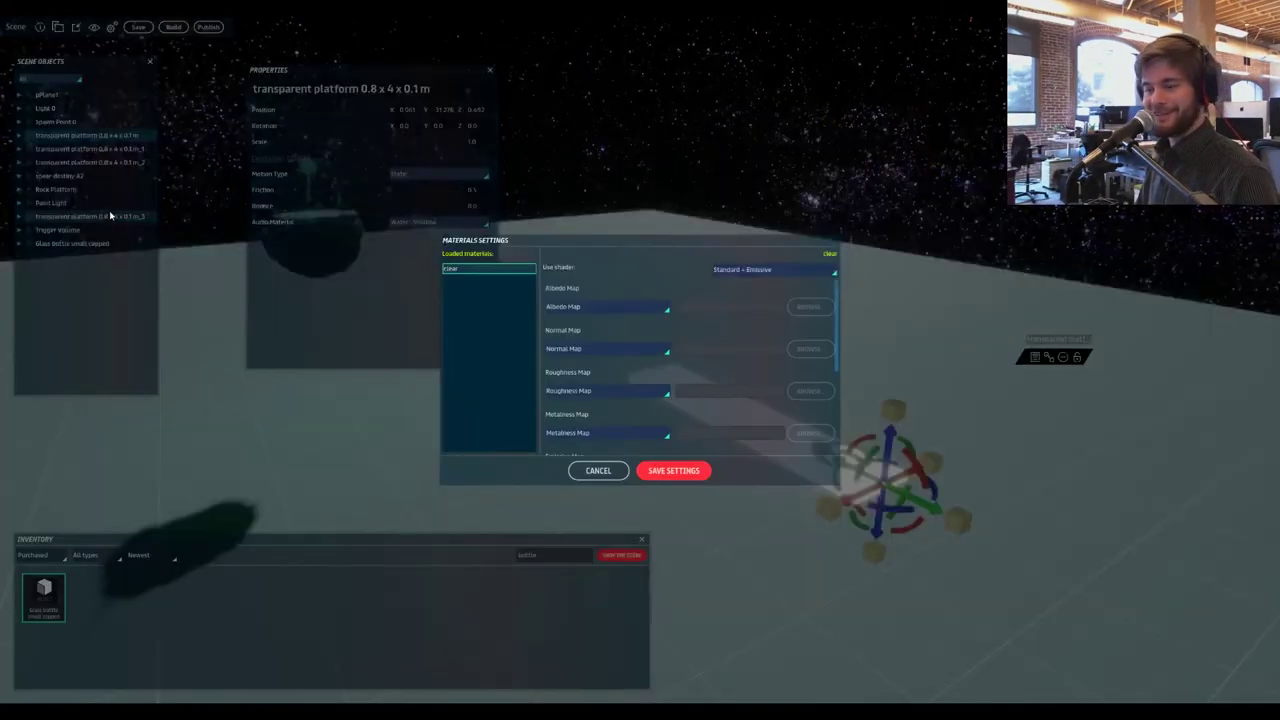
scroll(623, 385, "down", 3)
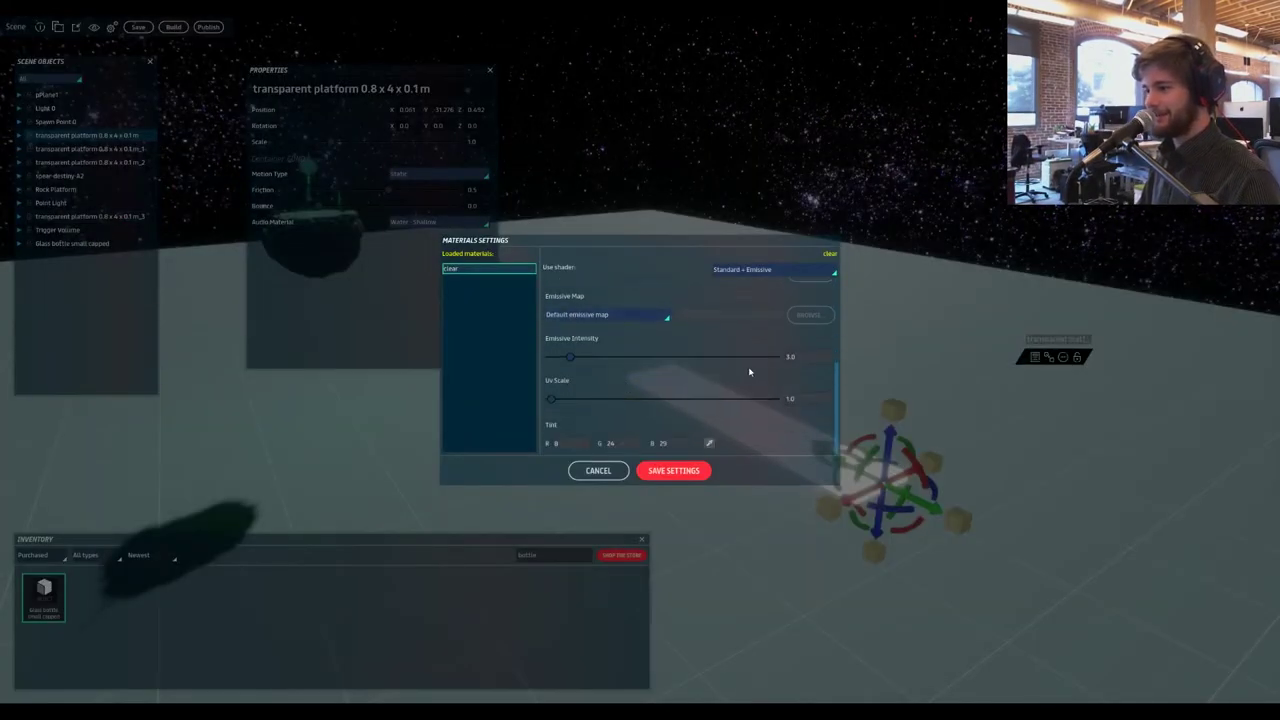
type("0.5")
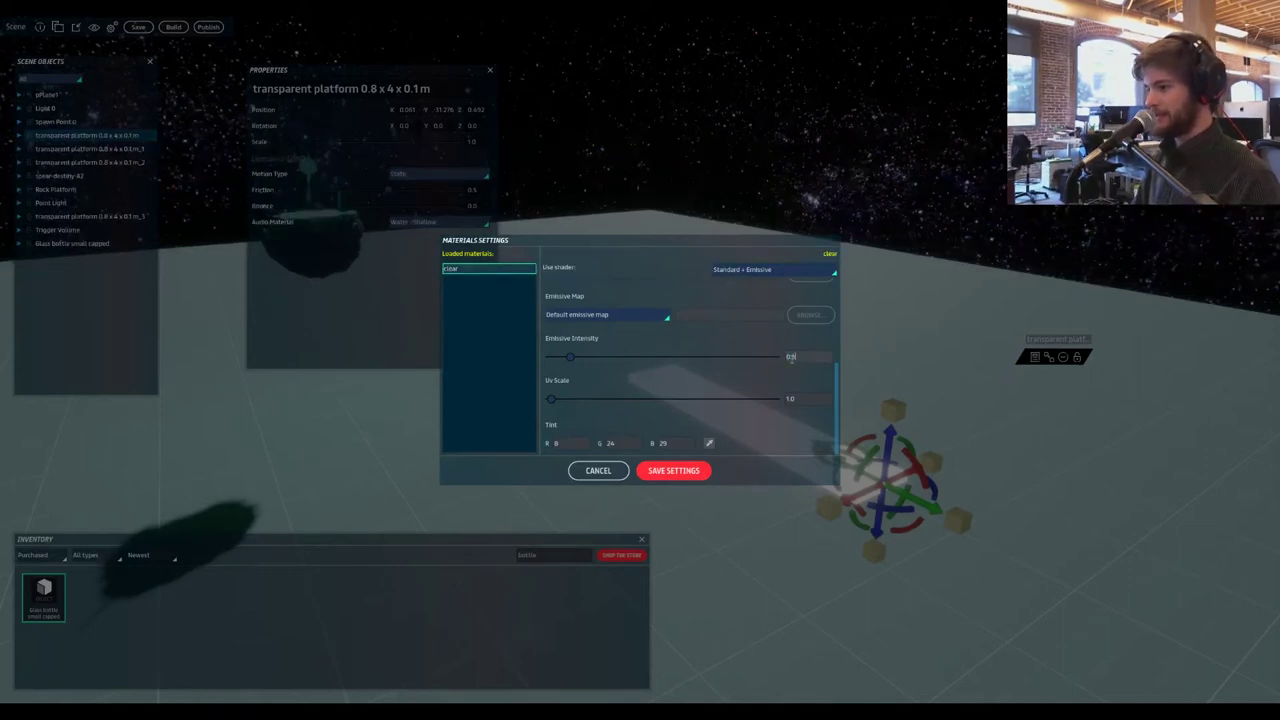
key("BackSpace")
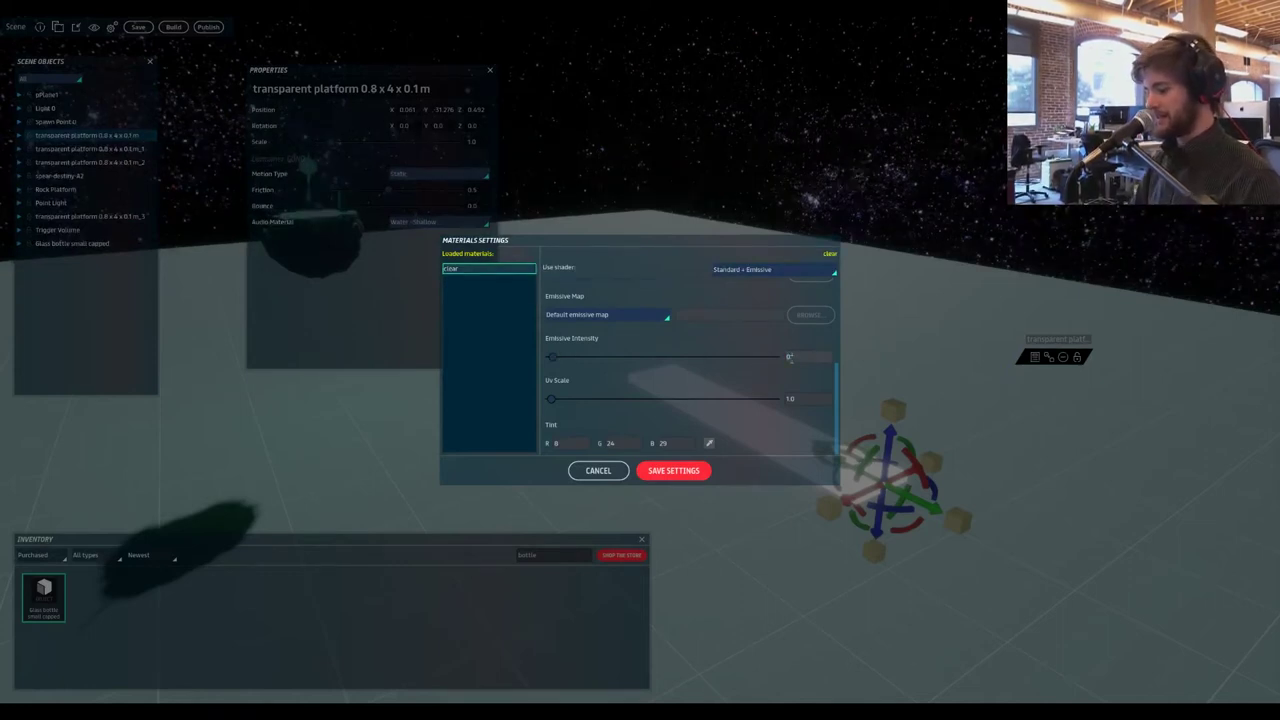
left_click(709, 442)
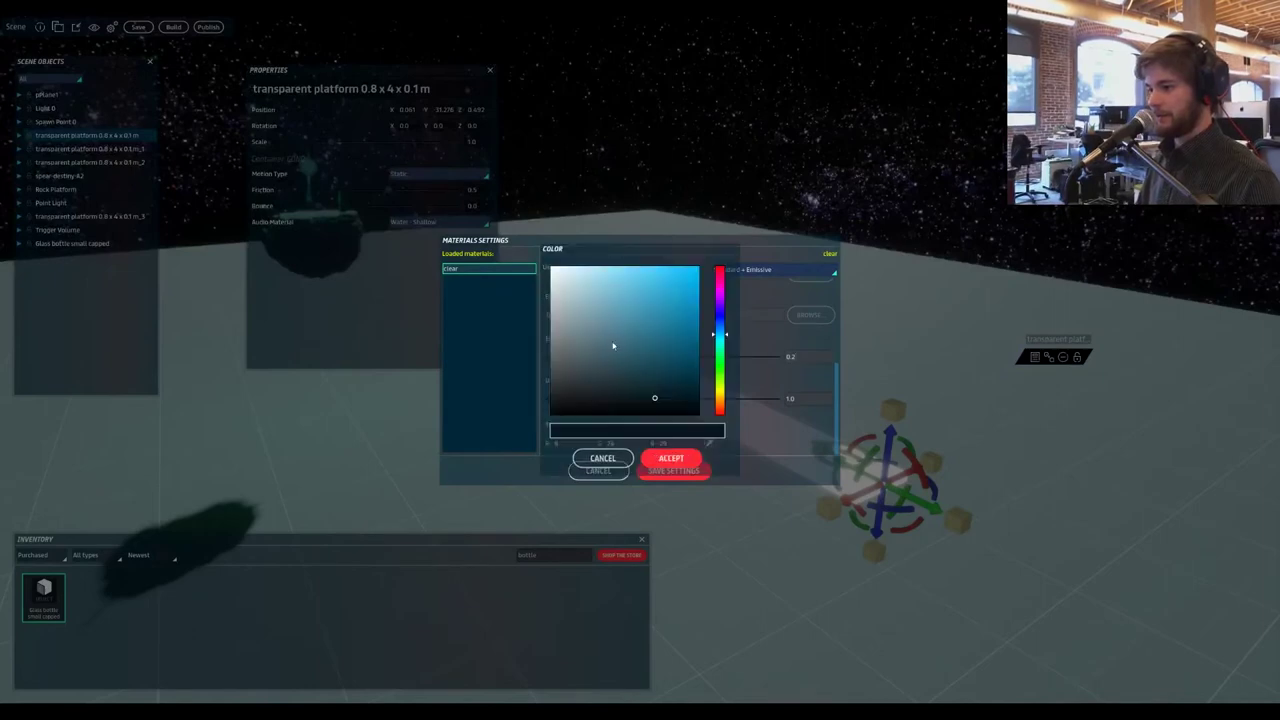
left_click(671, 458)
left_click(665, 471)
- Examine the first transparent platform's surface and brightness up close and from several angles
right_click_drag(694, 412, 613, 359)
key("w")
key("w")
key("s")
key("w")
key("s")
key("w")
key("s")
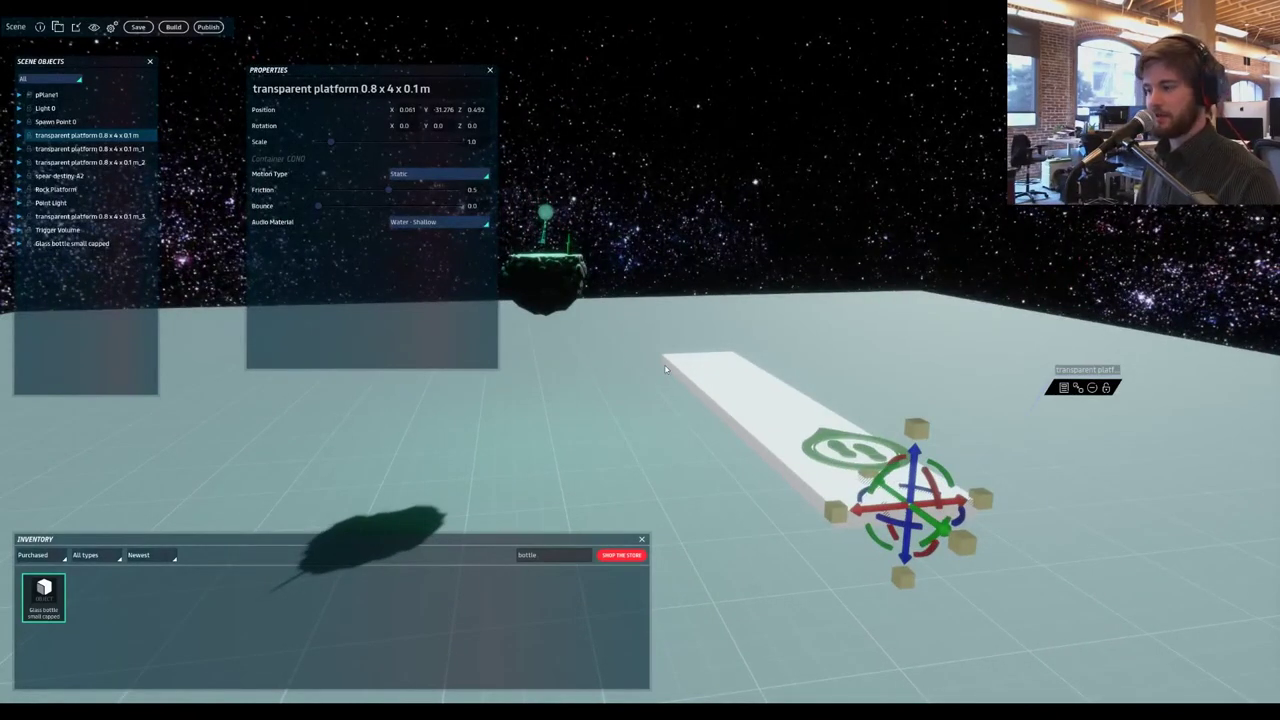
right_click_drag(615, 368, 704, 389)
key("a")
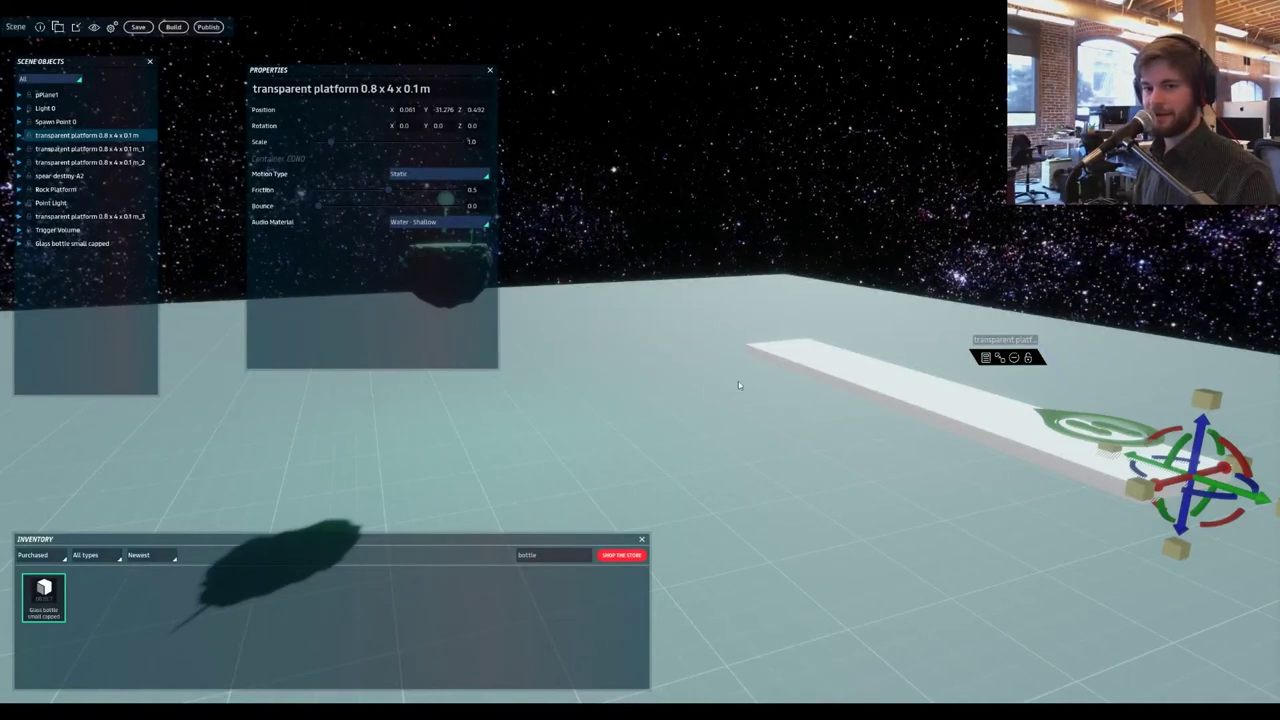
right_click_drag(738, 385, 882, 407)
key("w")
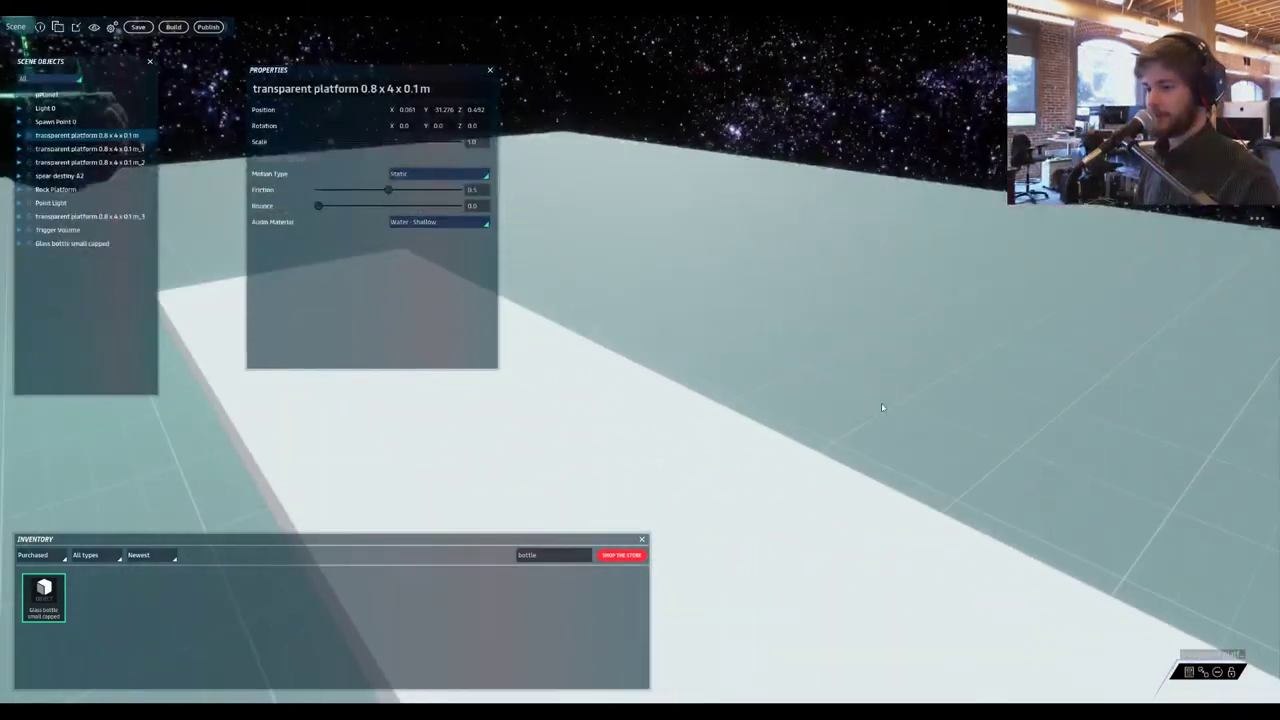
scroll(882, 407, "down", 5)
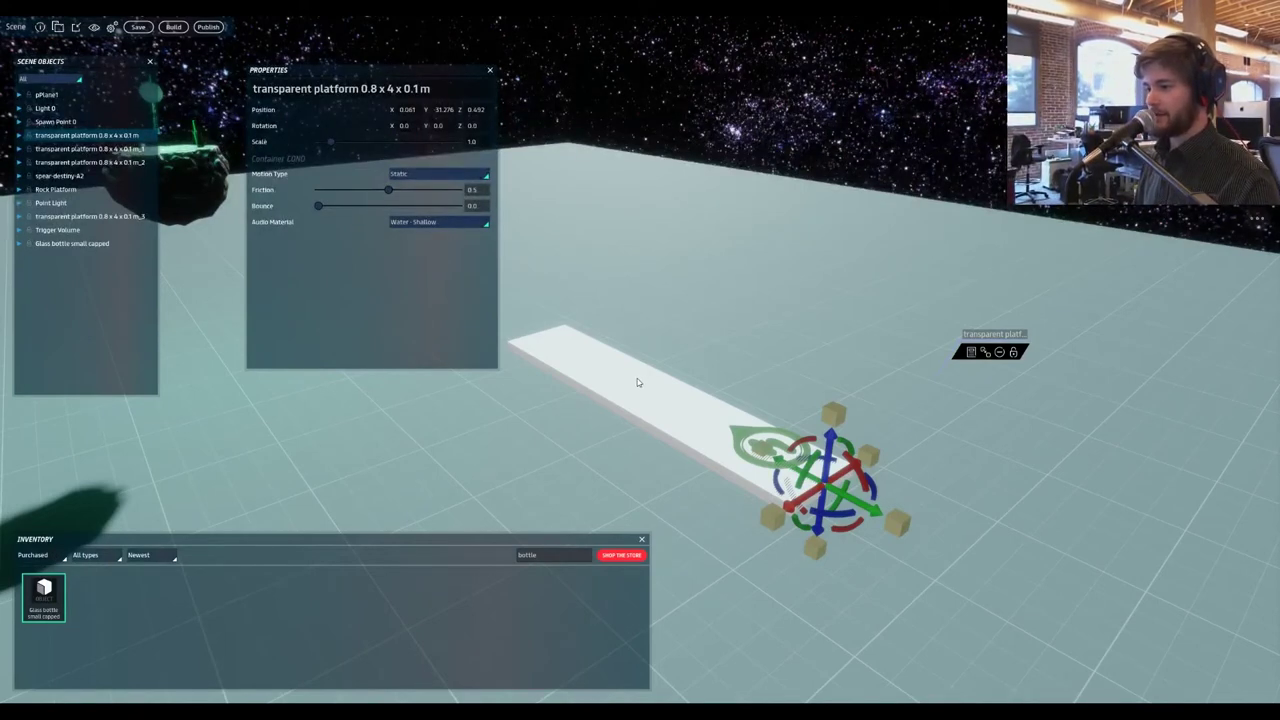
scroll(637, 380, "down", 2)
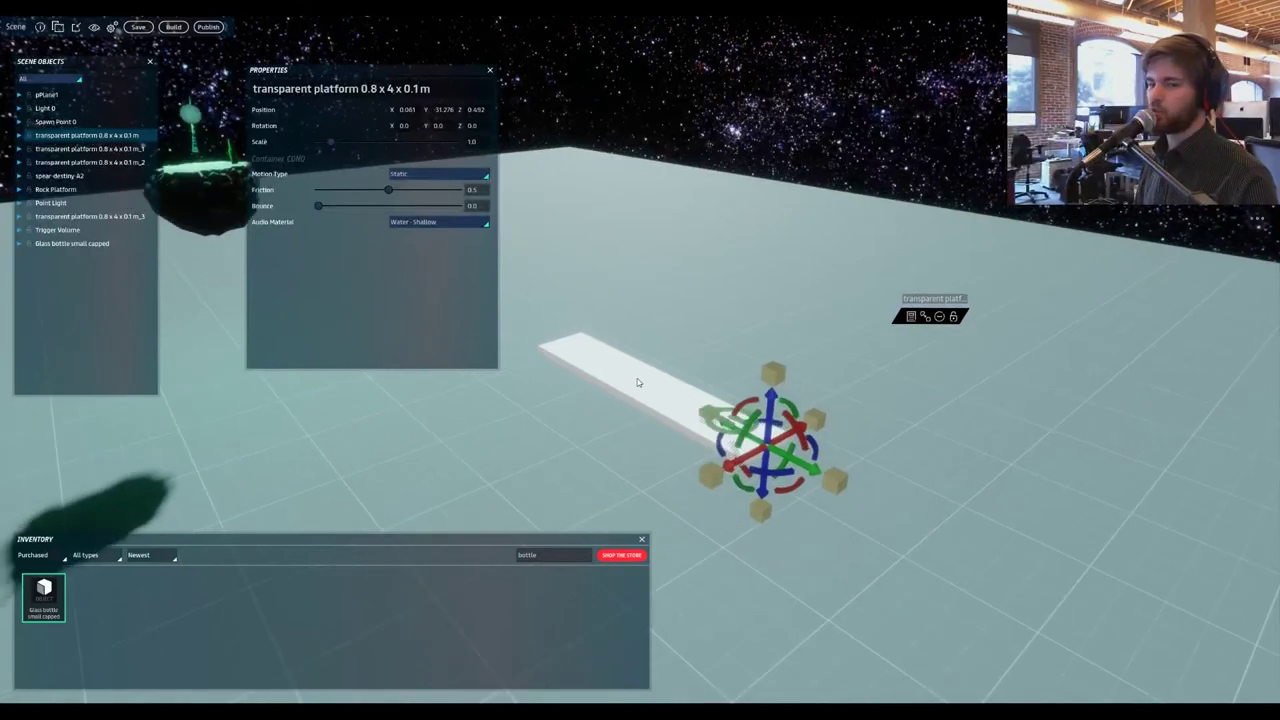
- Change the first transparent platform's material tint to white and save the settings
right_click(68, 135)
left_click(93, 212)
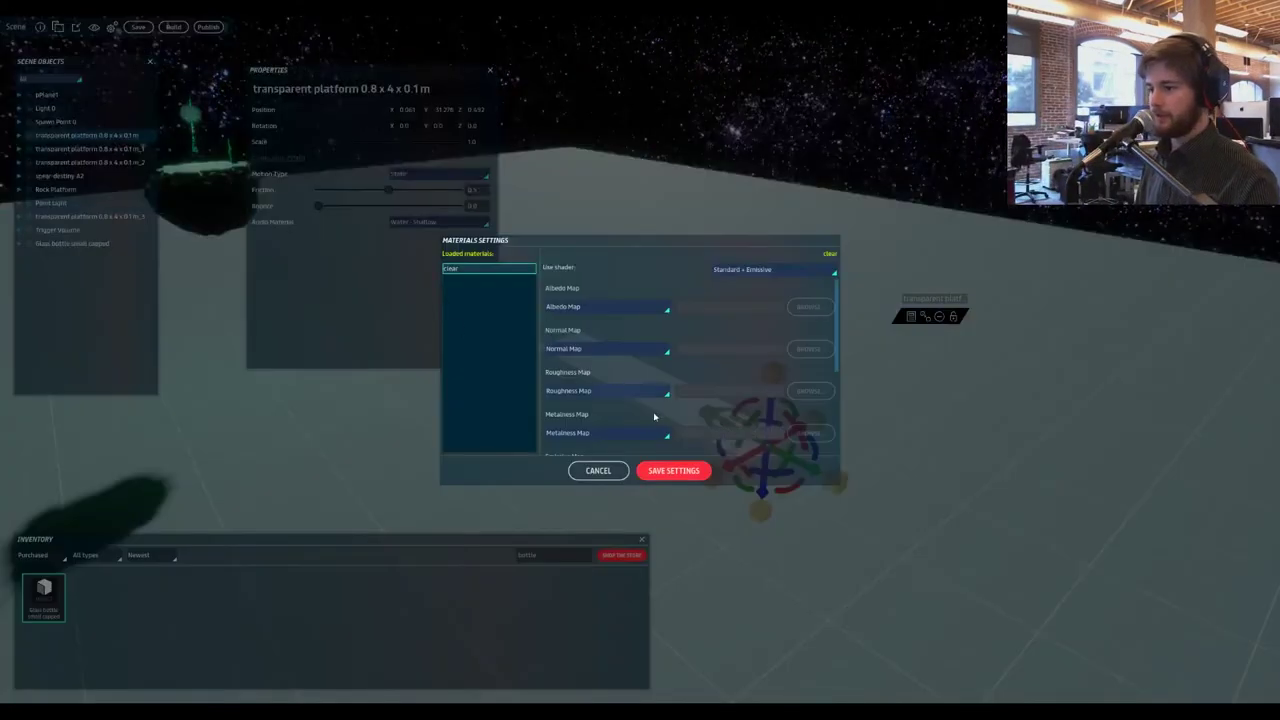
scroll(679, 391, "down", 5)
left_click(708, 444)
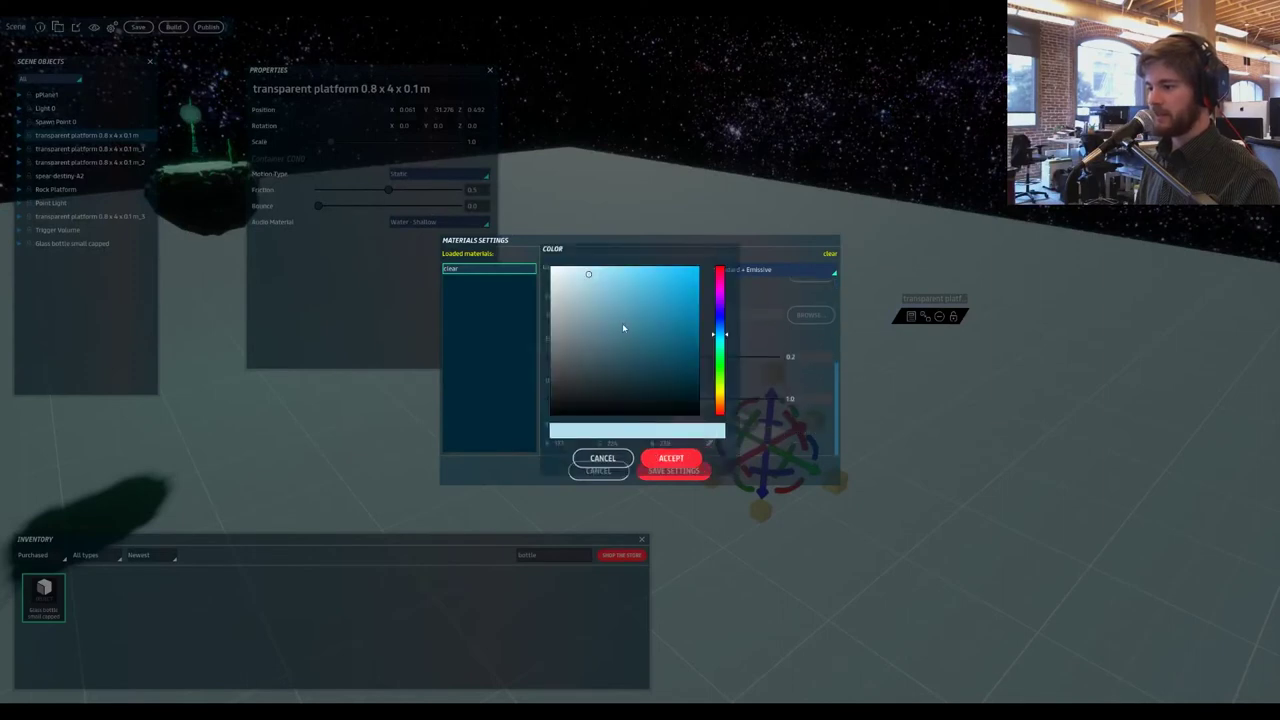
left_click_drag(623, 328, 459, 238)
left_click(678, 462)
left_click(674, 470)
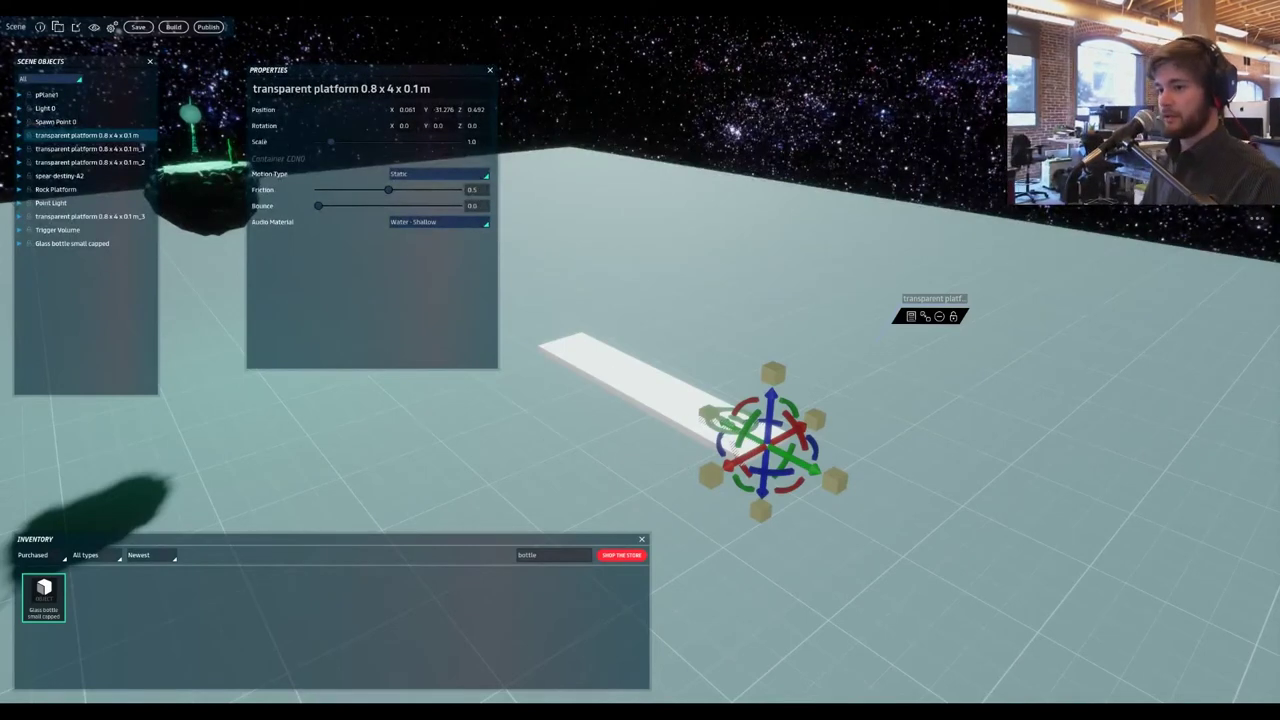
- Switch the first transparent platform's material shader to Standard + Alpha Mask and save the settings
right_click(102, 136)
left_click(120, 207)
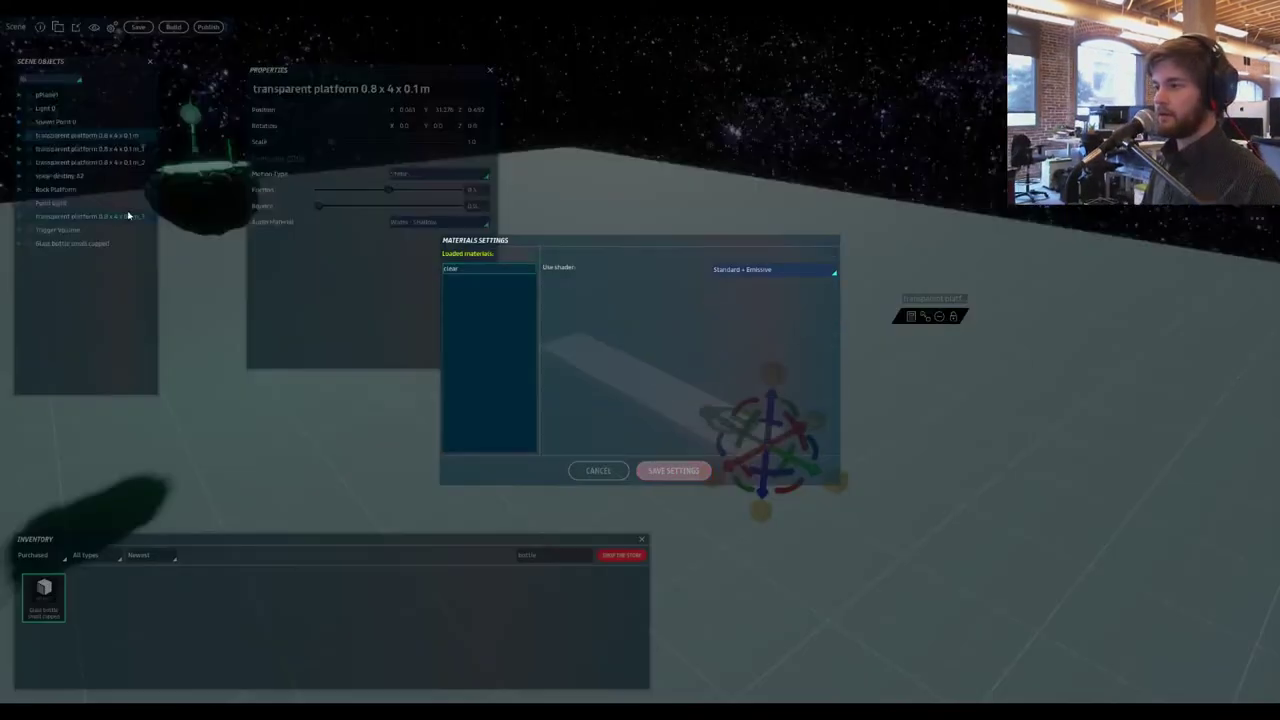
left_click(762, 270)
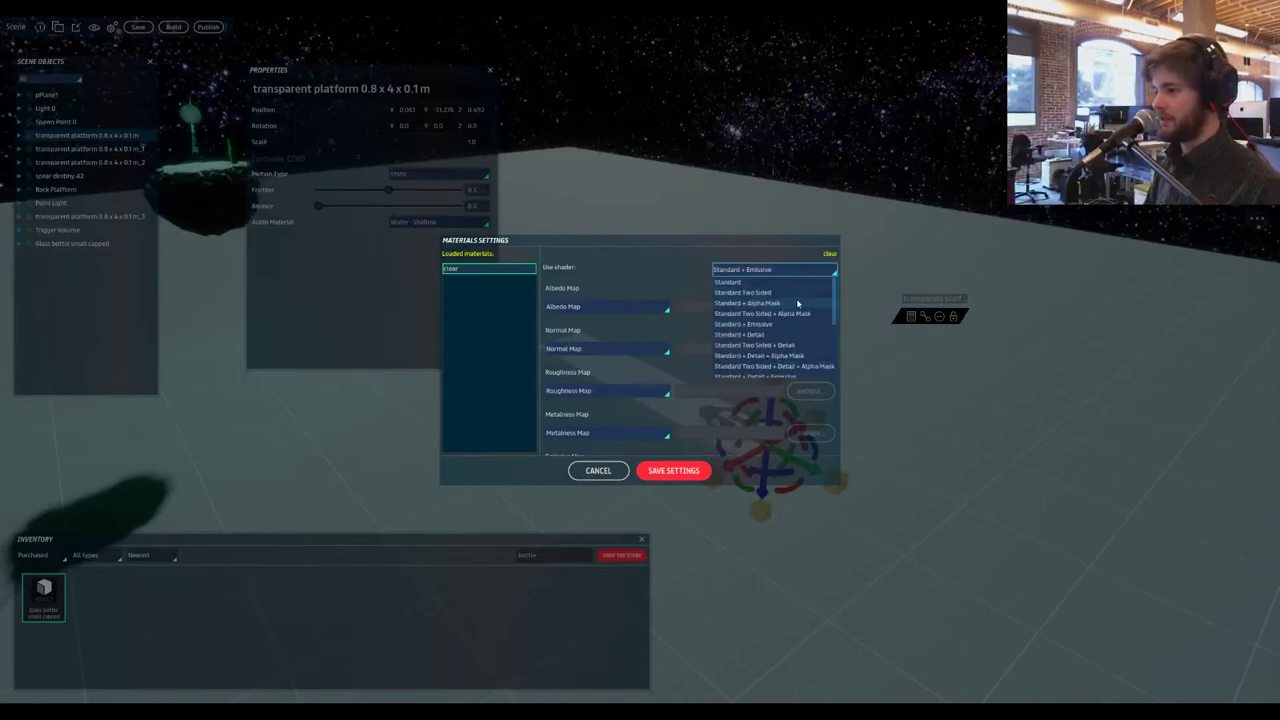
left_click(798, 303)
left_click(666, 473)
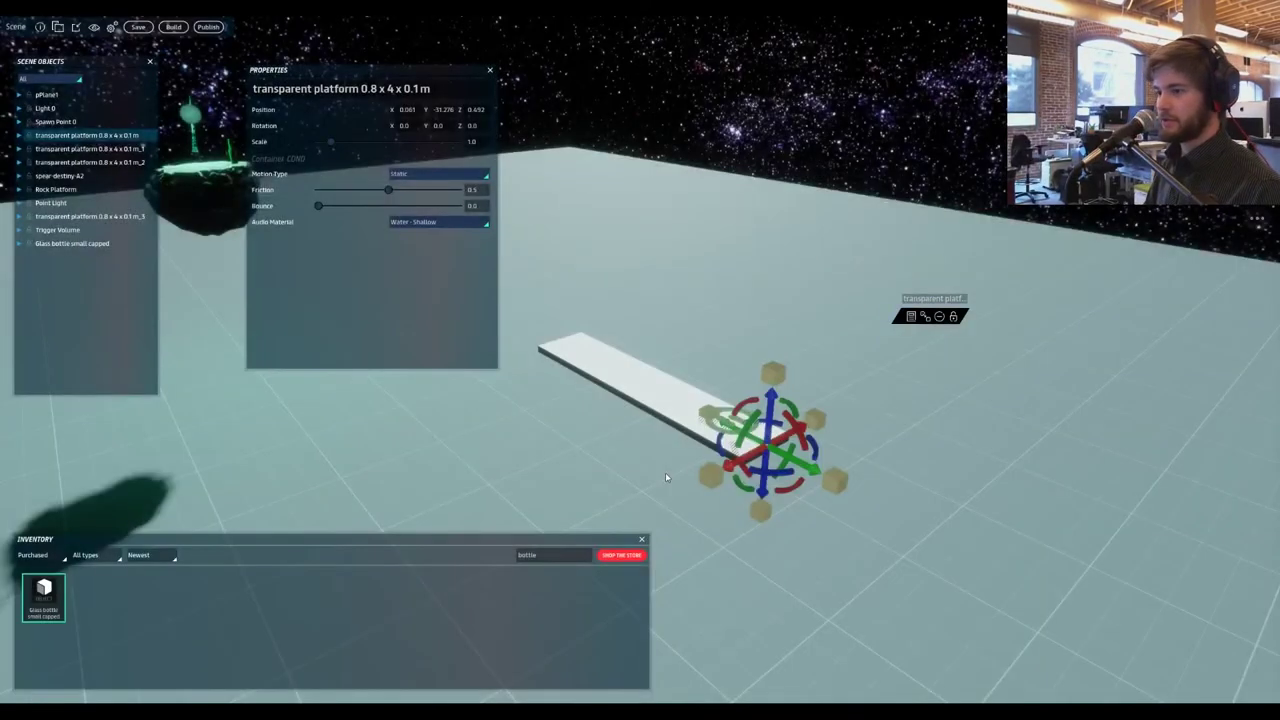
- Switch the first transparent platform's material shader to Media Surface and save the settings
key("w")
right_click_drag(644, 440, 707, 335)
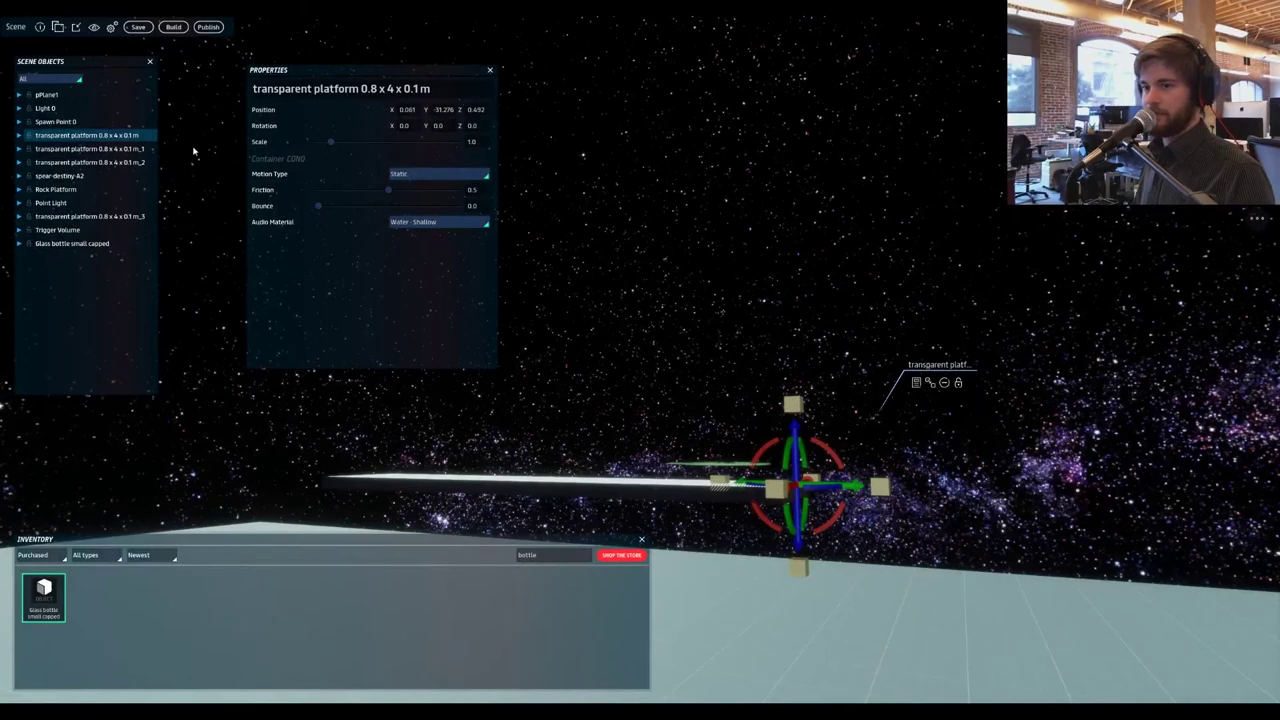
right_click(120, 138)
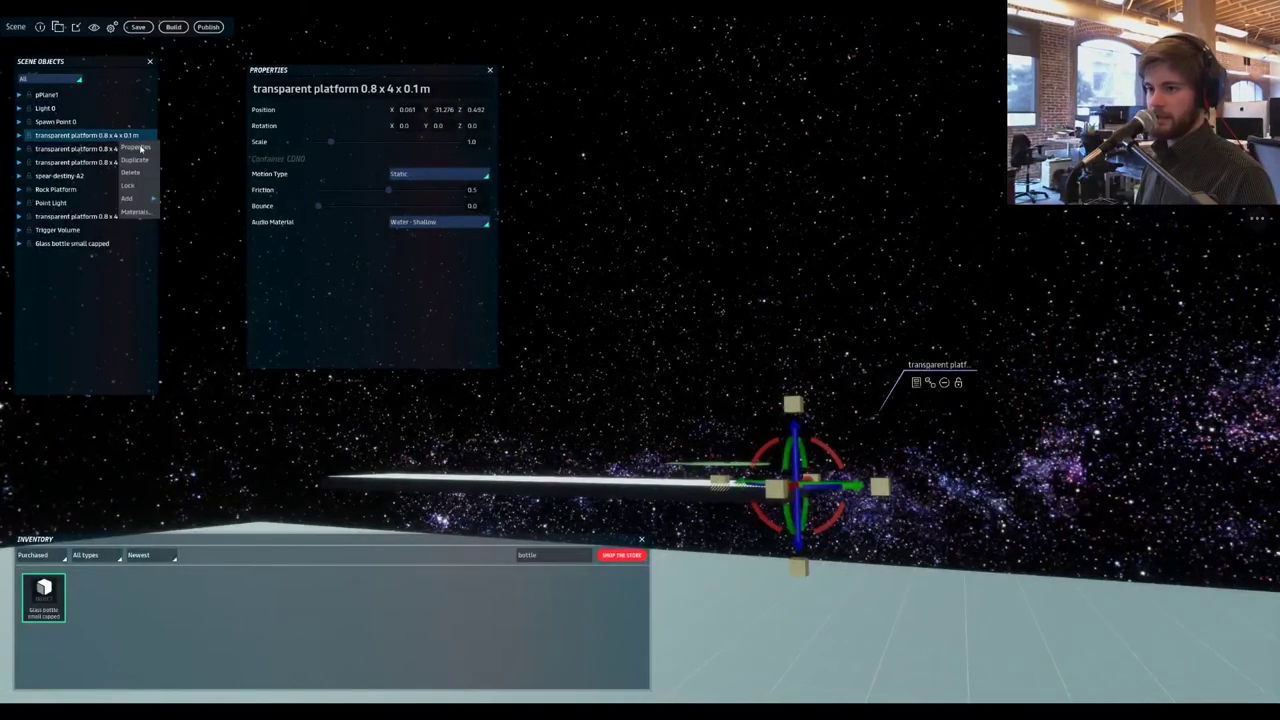
left_click(135, 211)
left_click(760, 270)
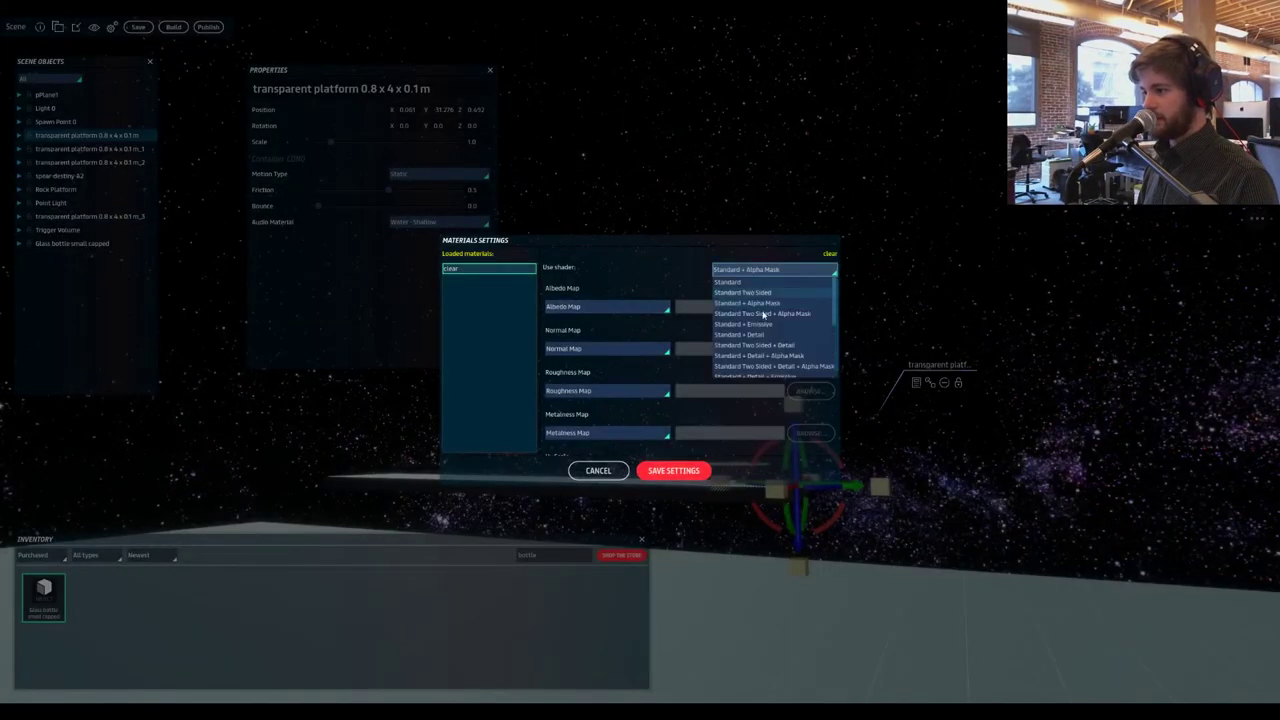
scroll(765, 320, "down", 3)
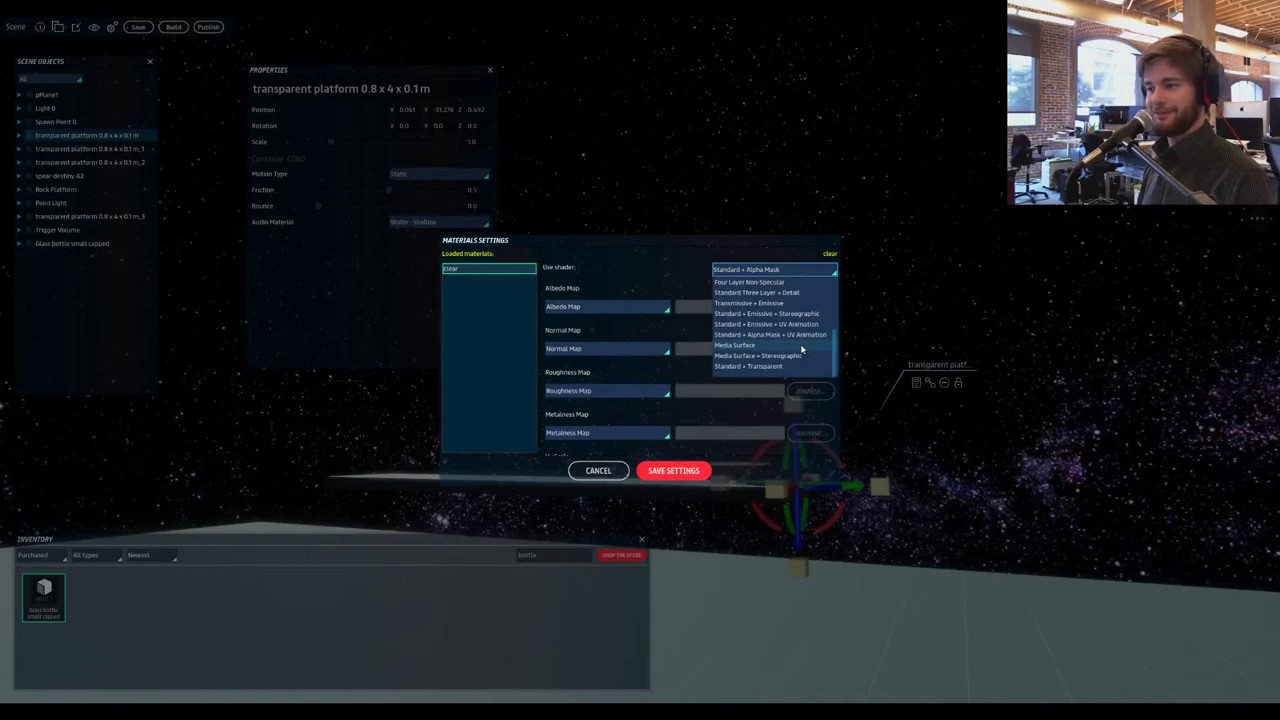
left_click(801, 346)
scroll(710, 420, "down", 3)
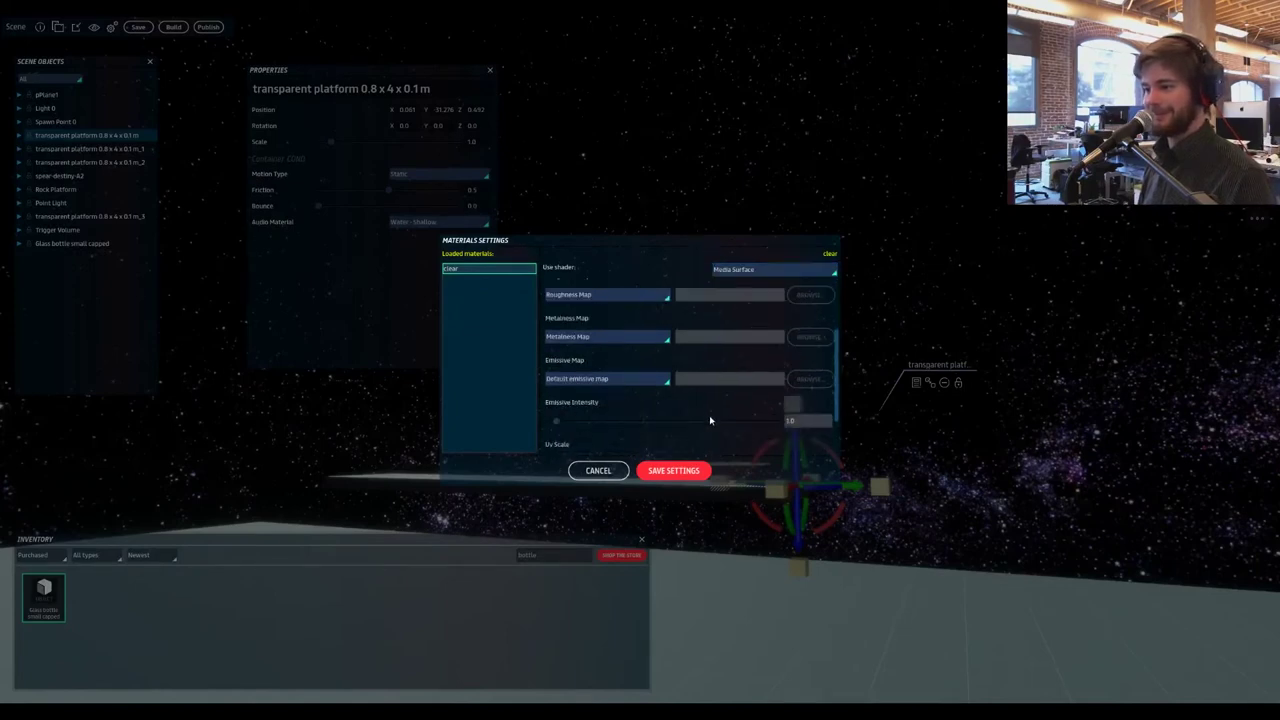
scroll(710, 420, "down", 2)
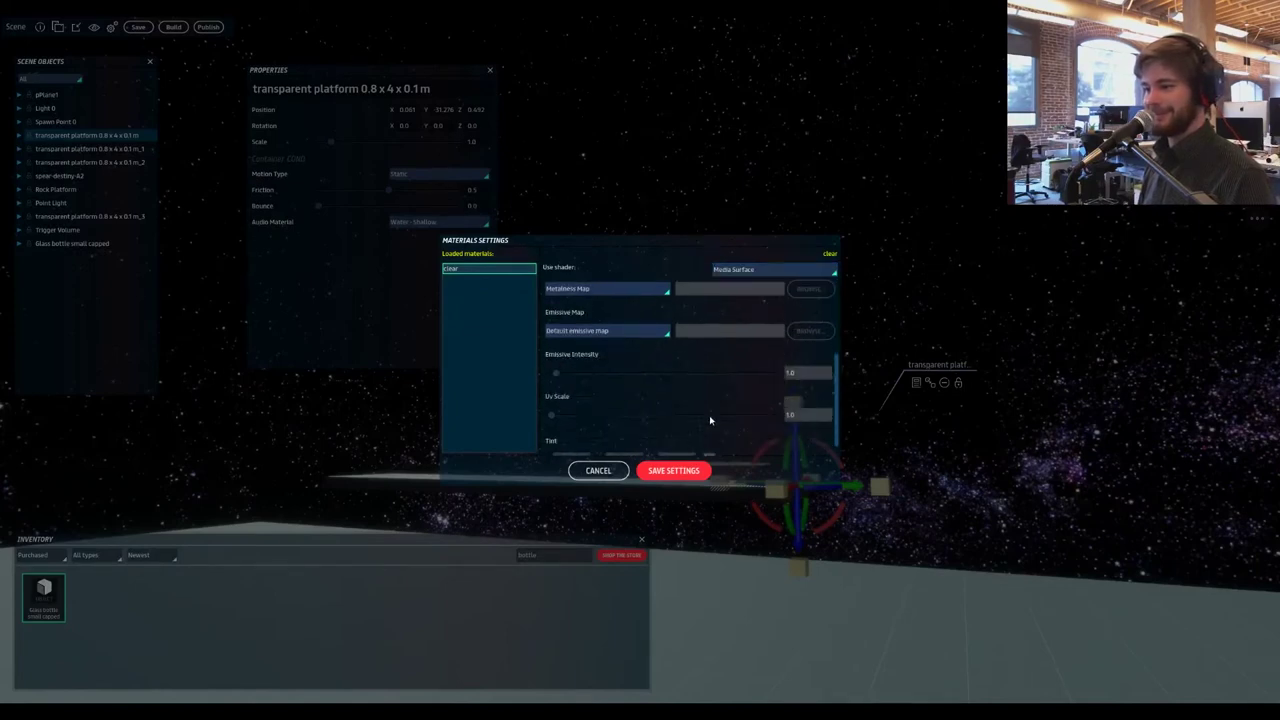
left_click(674, 470)
- Examine the Media Surface finish on the first transparent platform from several angles
scroll(573, 507, "up", 3)
right_click_drag(573, 507, 700, 553)
key("d")
key("s")
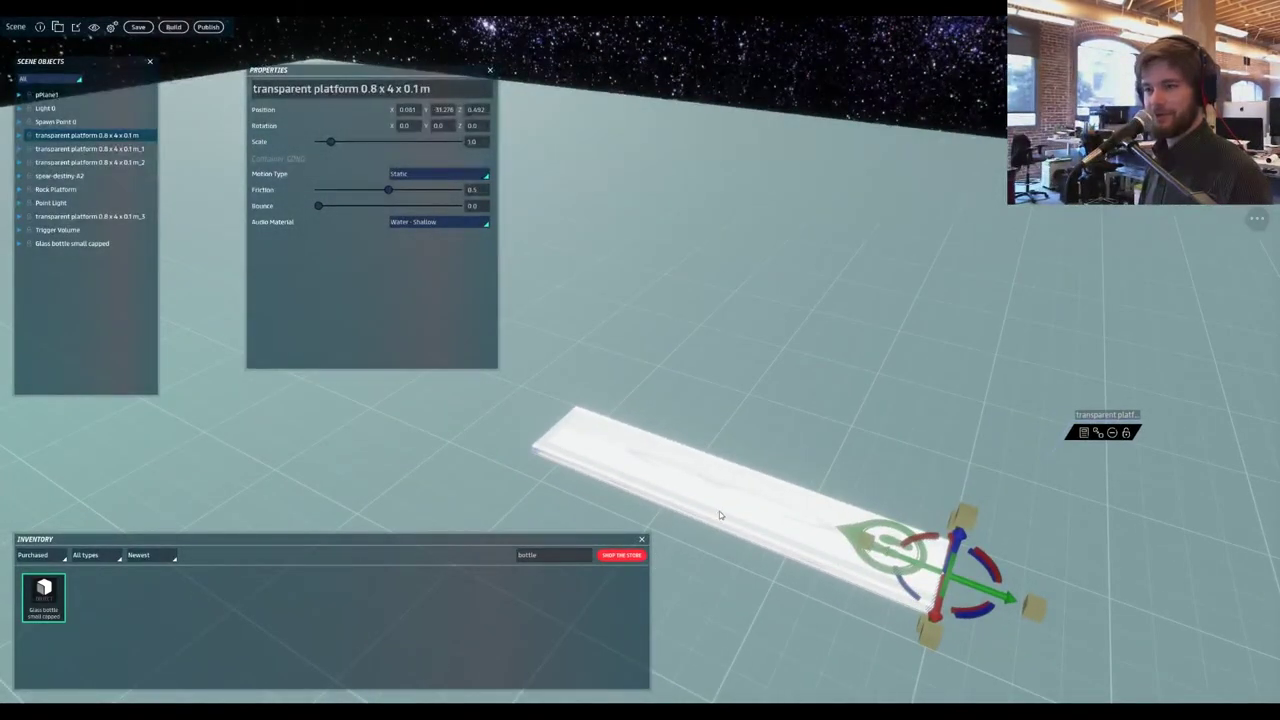
right_click_drag(670, 438, 487, 320)
right_click_drag(550, 368, 787, 475)
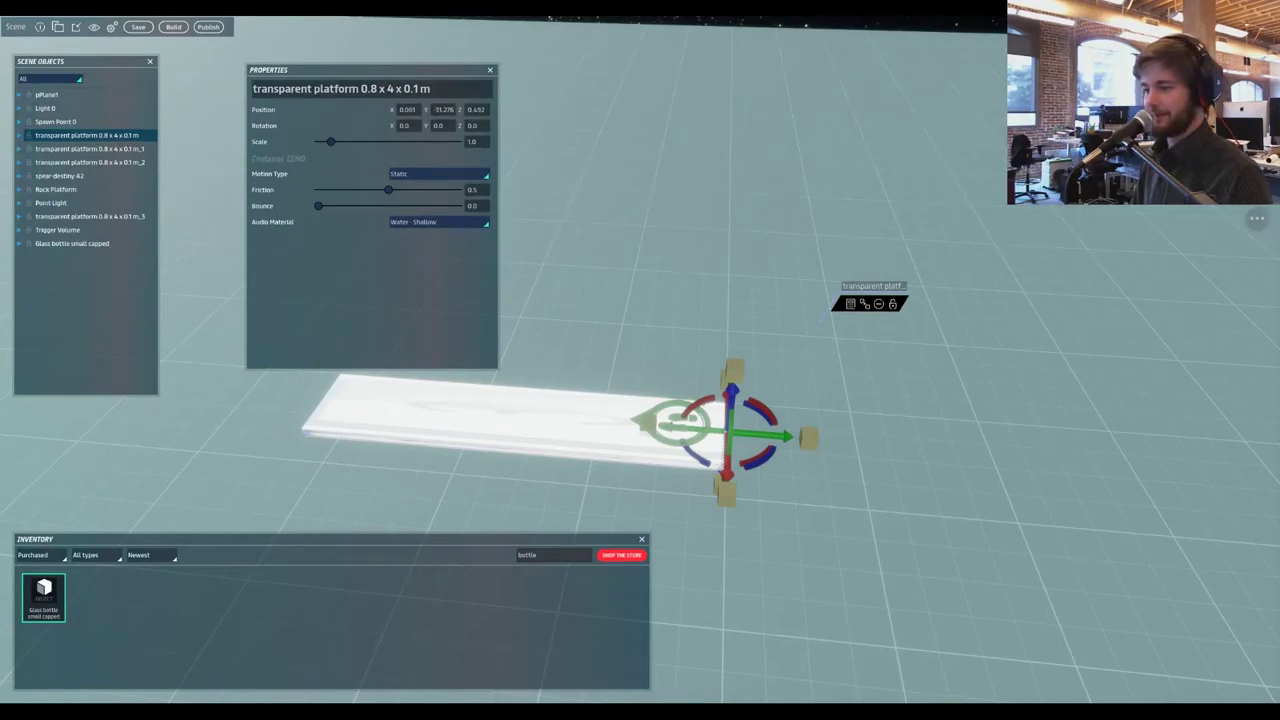
right_click_drag(640, 335, 567, 308)
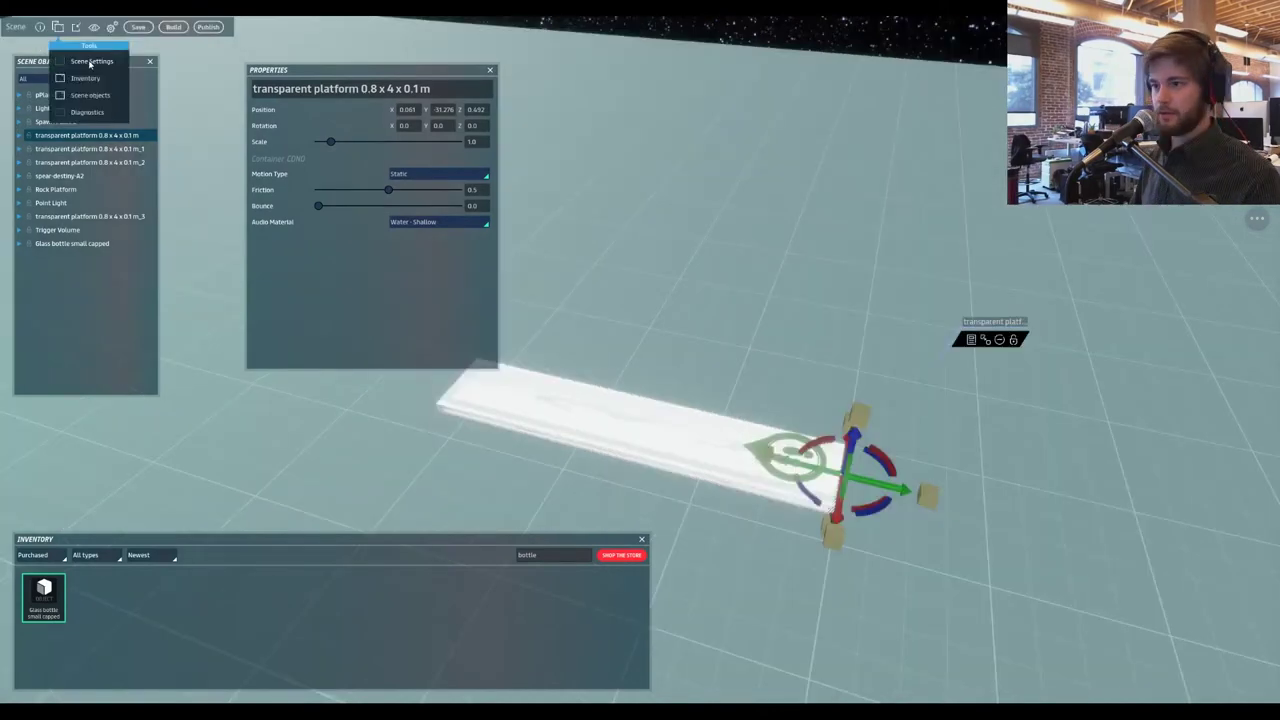
- Paste the copied video link as the video stream URL in the scene's media surface settings and turn on audio/video preview
left_click(90, 62)
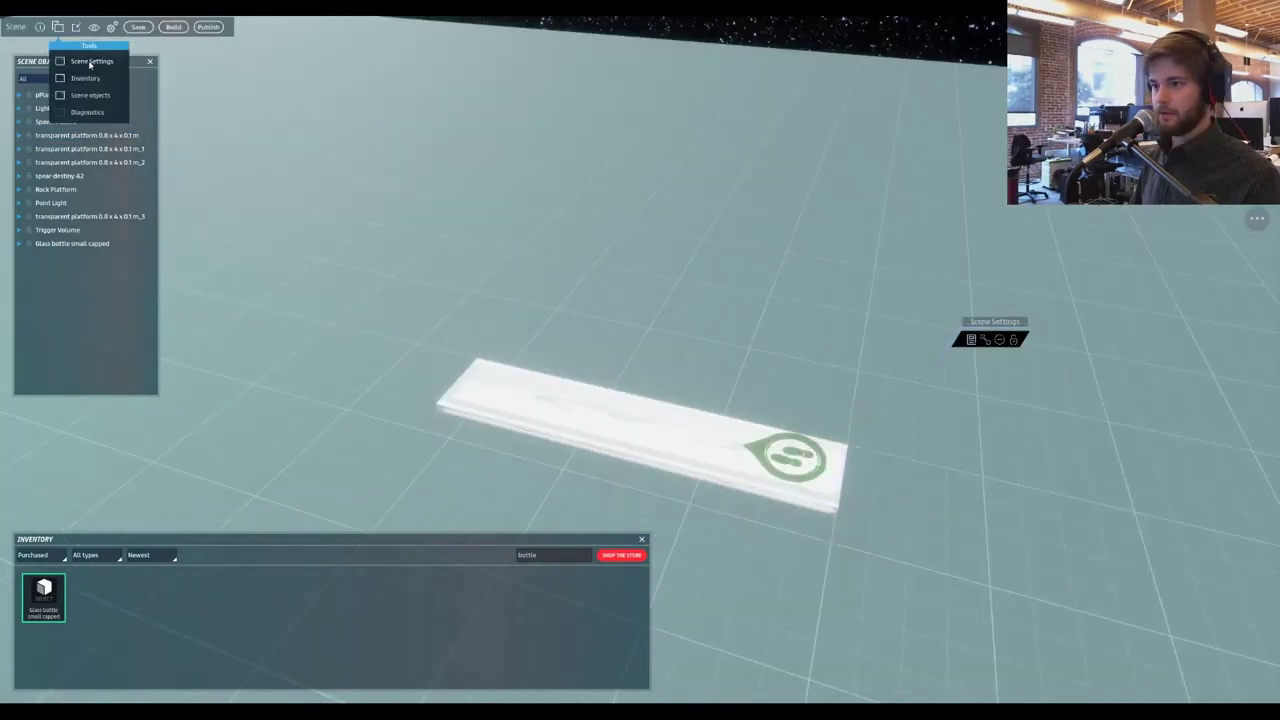
scroll(418, 226, "down", 3)
scroll(418, 225, "down", 5)
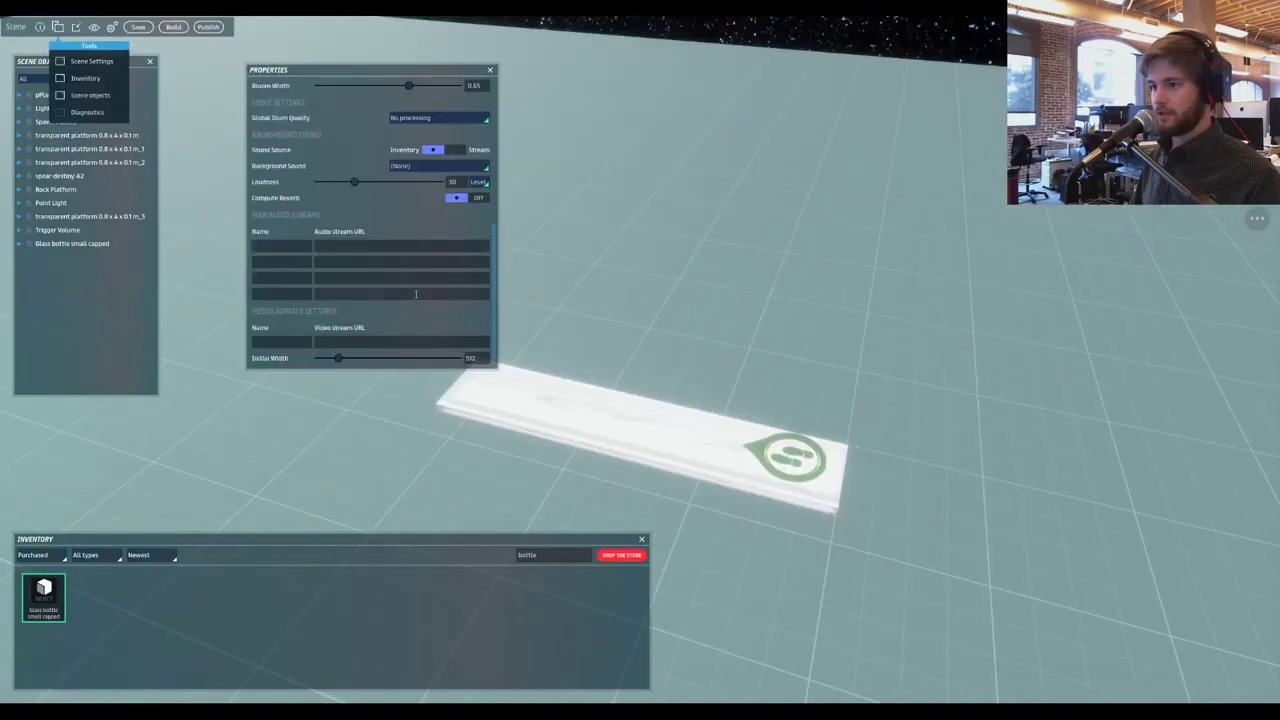
left_click(389, 342)
key("ctrl+v")
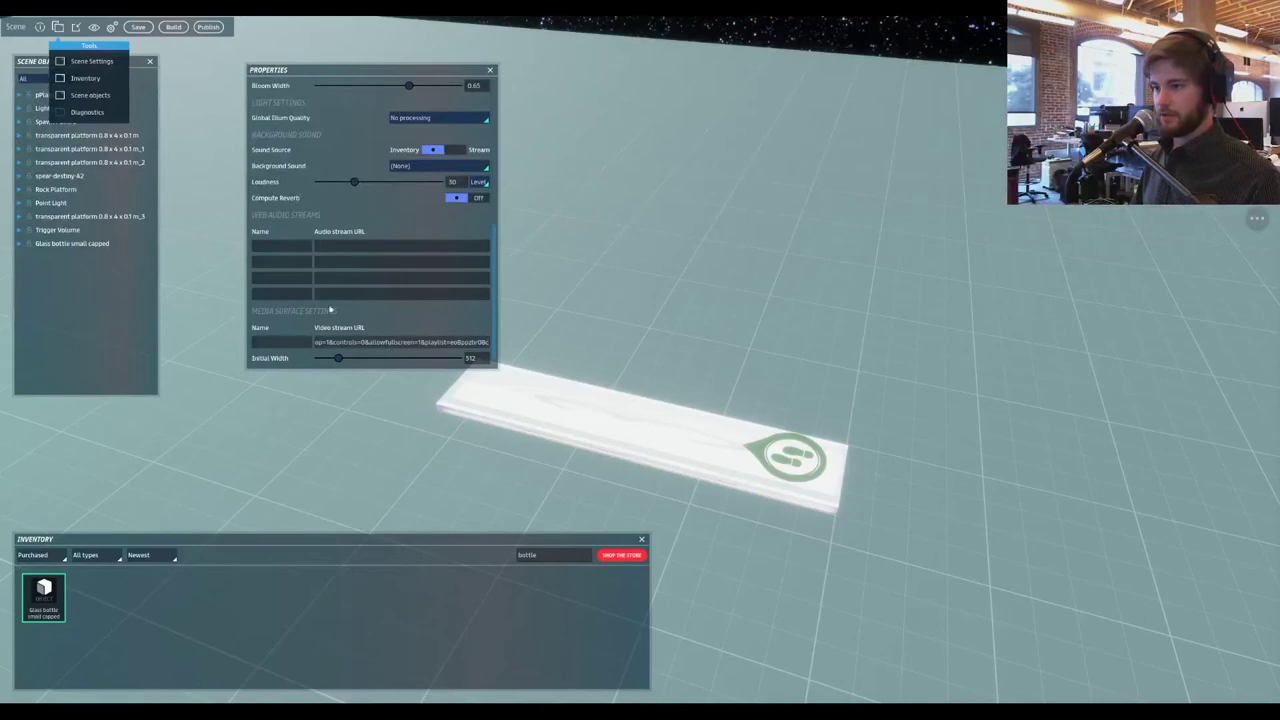
left_click(112, 27)
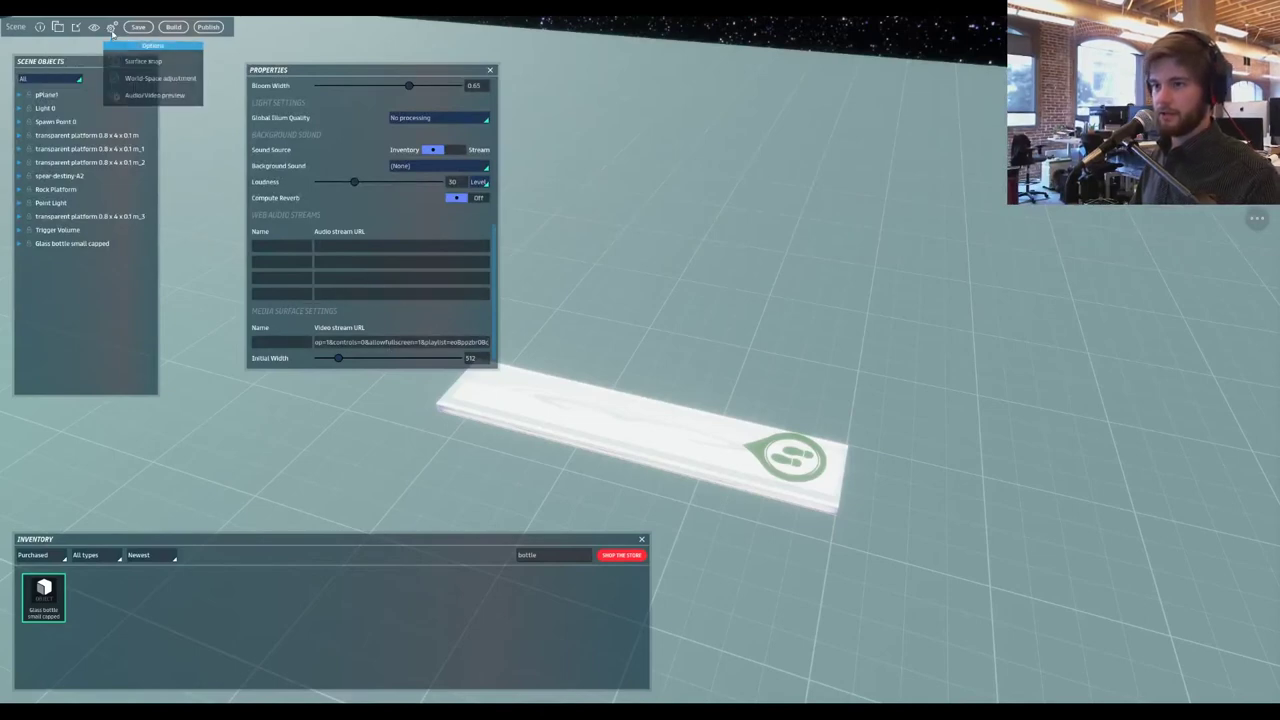
left_click(139, 96)
- Inspect the video playback on the first transparent platform from above and from several distances
right_click_drag(657, 208, 381, 350)
key("w")
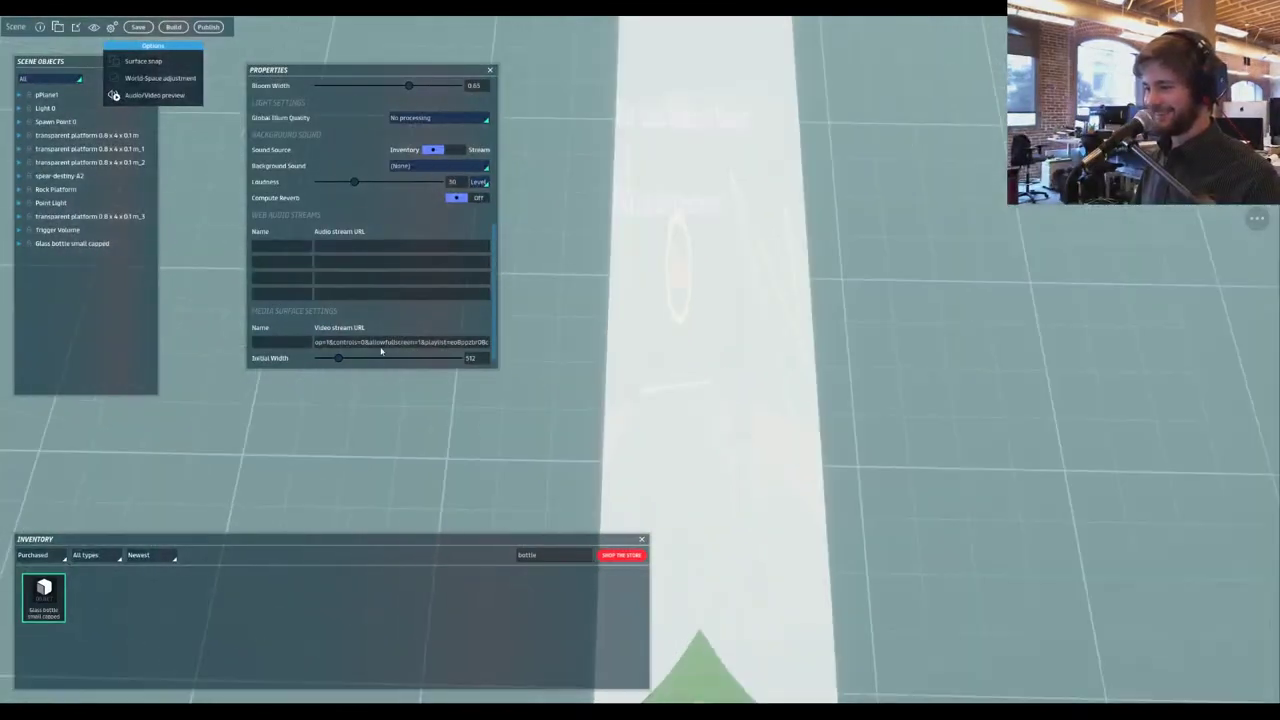
key("d")
key("s")
key("a")
key("d")
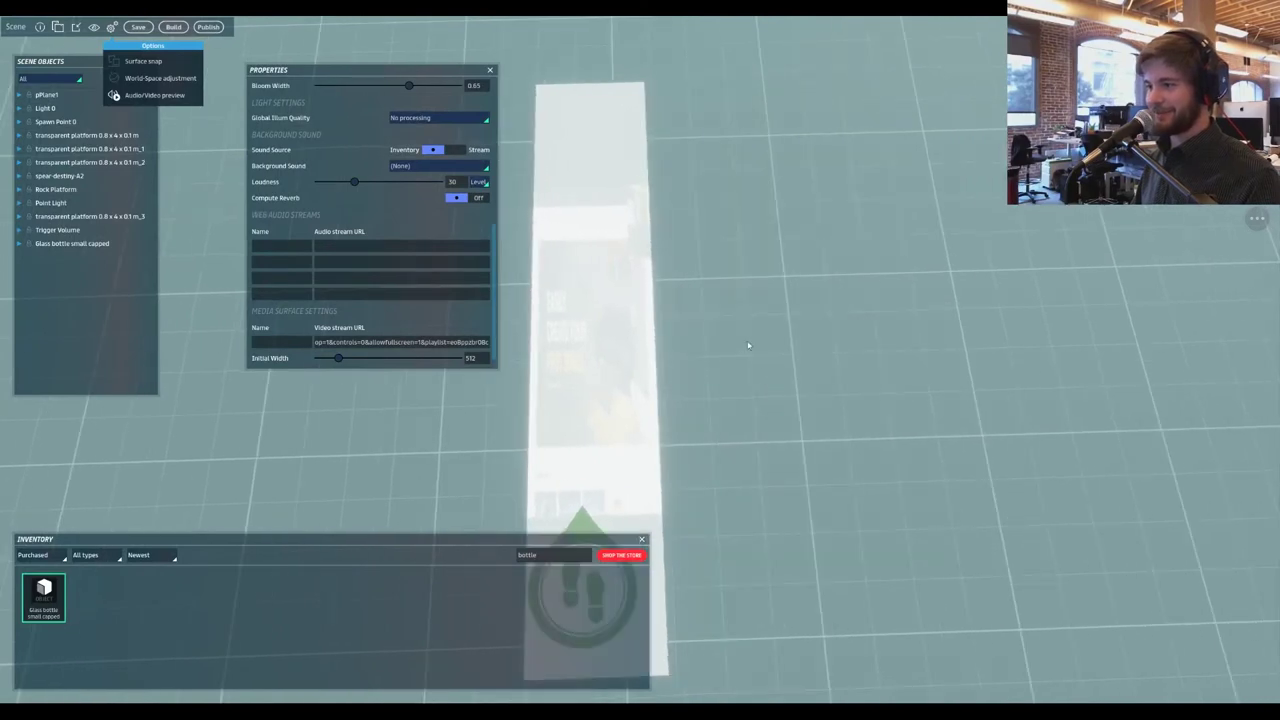
right_click_drag(748, 345, 595, 193)
key("w")
key("s")
key("d")
key("w")
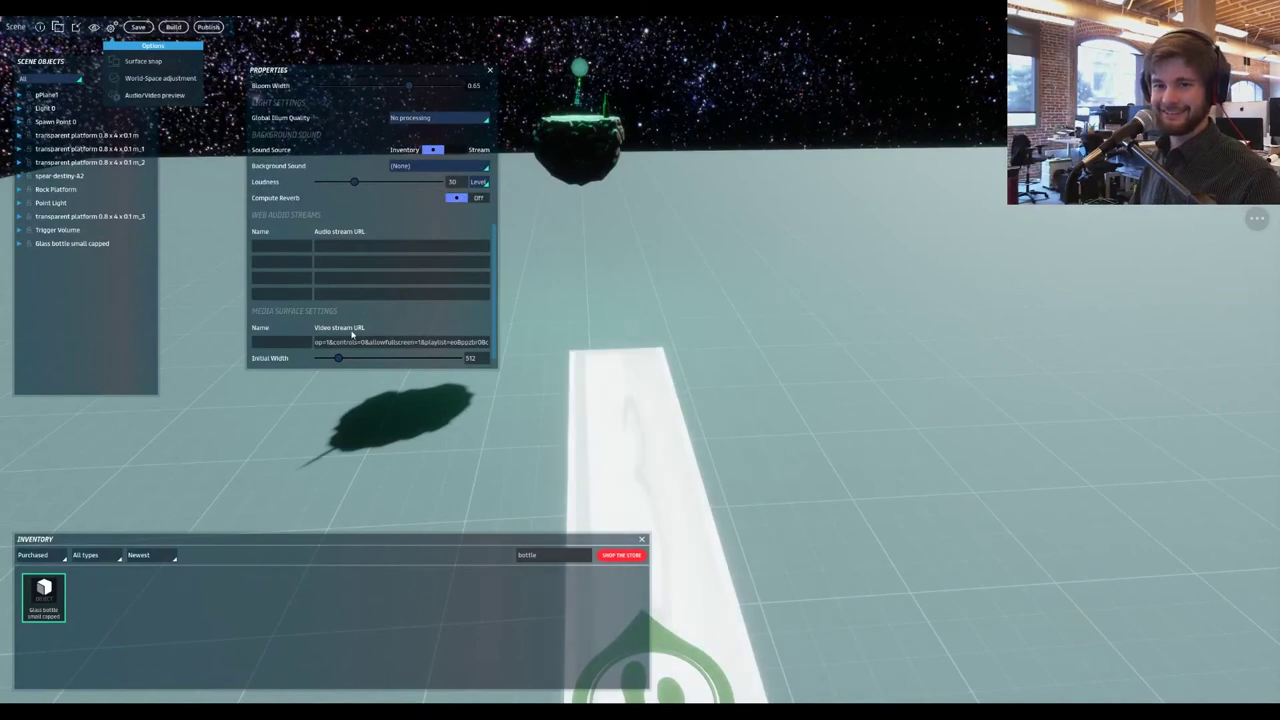
- Clear the video stream URL from the scene's media surface settings and close the scene properties
key("ctrl+a")
key("BackSpace")
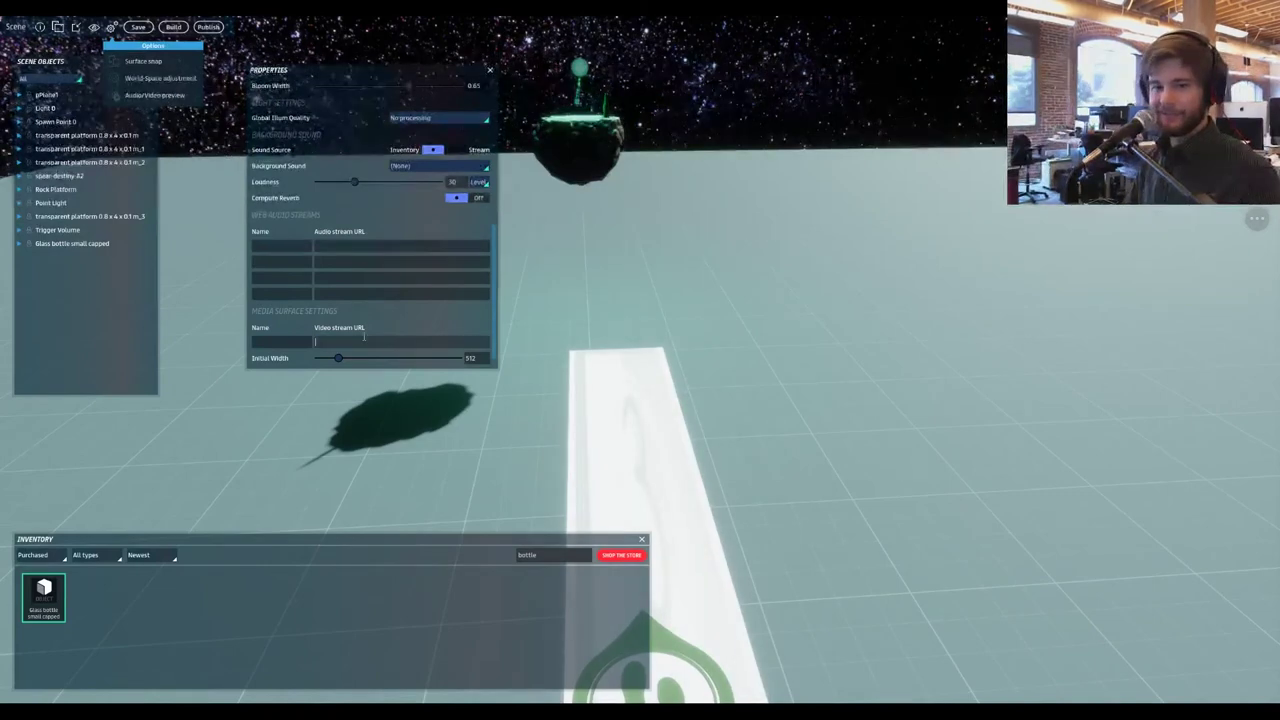
left_click(674, 232)
key("a")
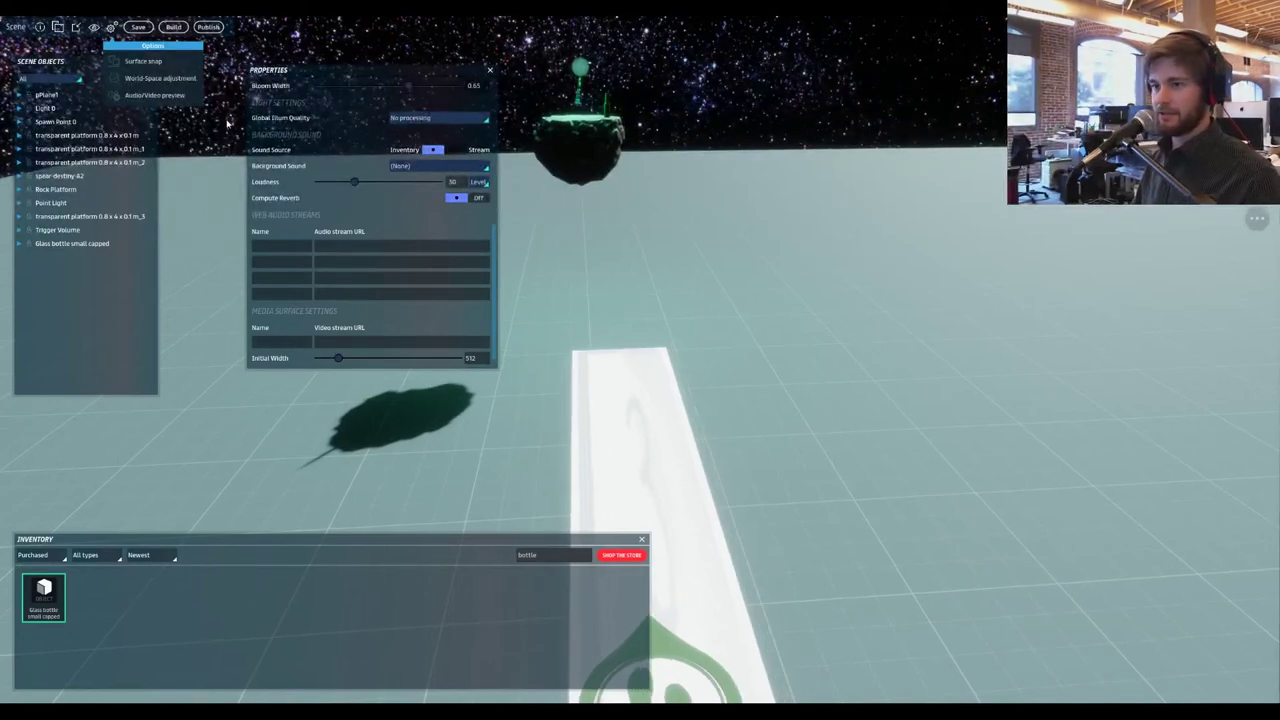
left_click(490, 71)
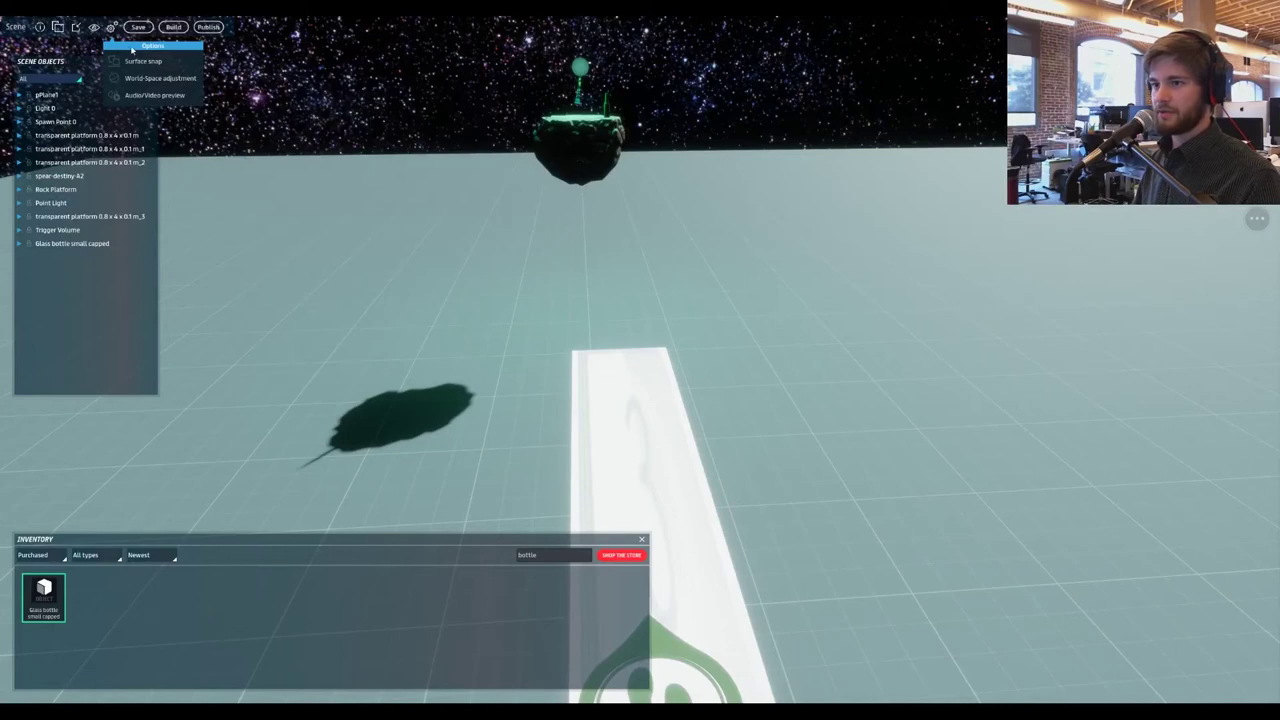
- Show the physics shapes in the scene and delete the first transparent platform at the spawn point
left_click(94, 27)
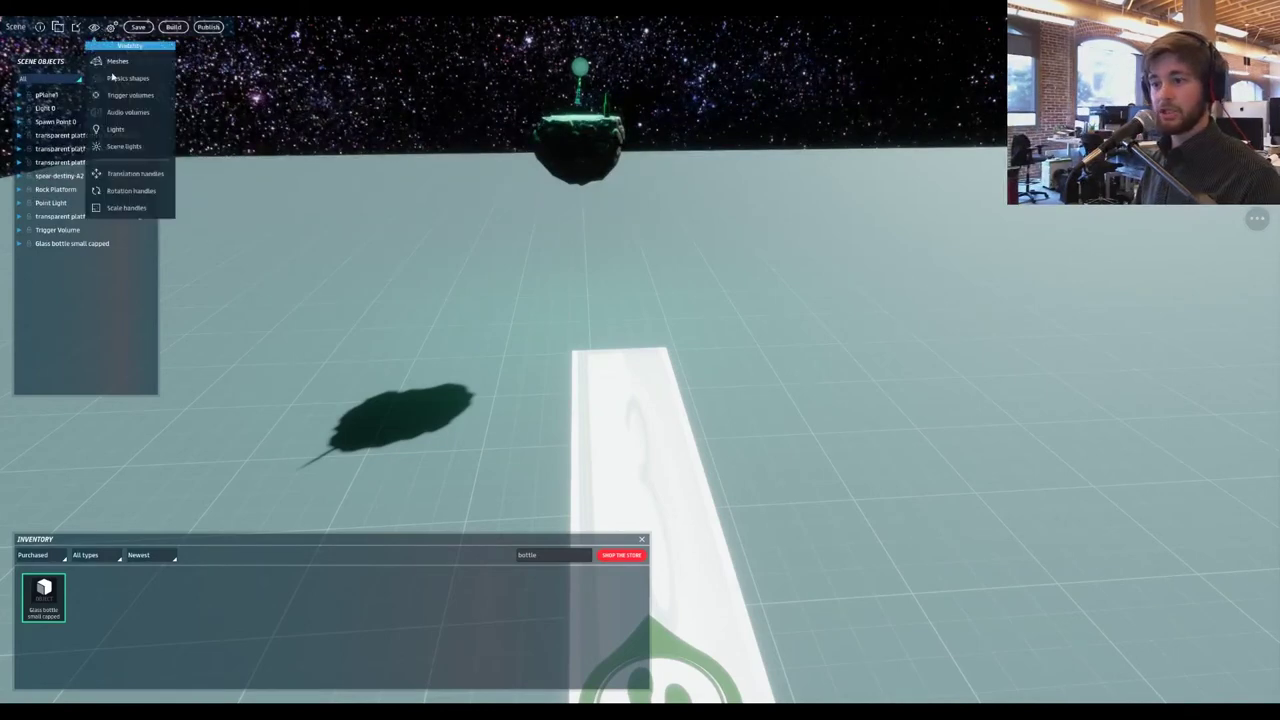
left_click(132, 80)
scroll(151, 92, "down", 5)
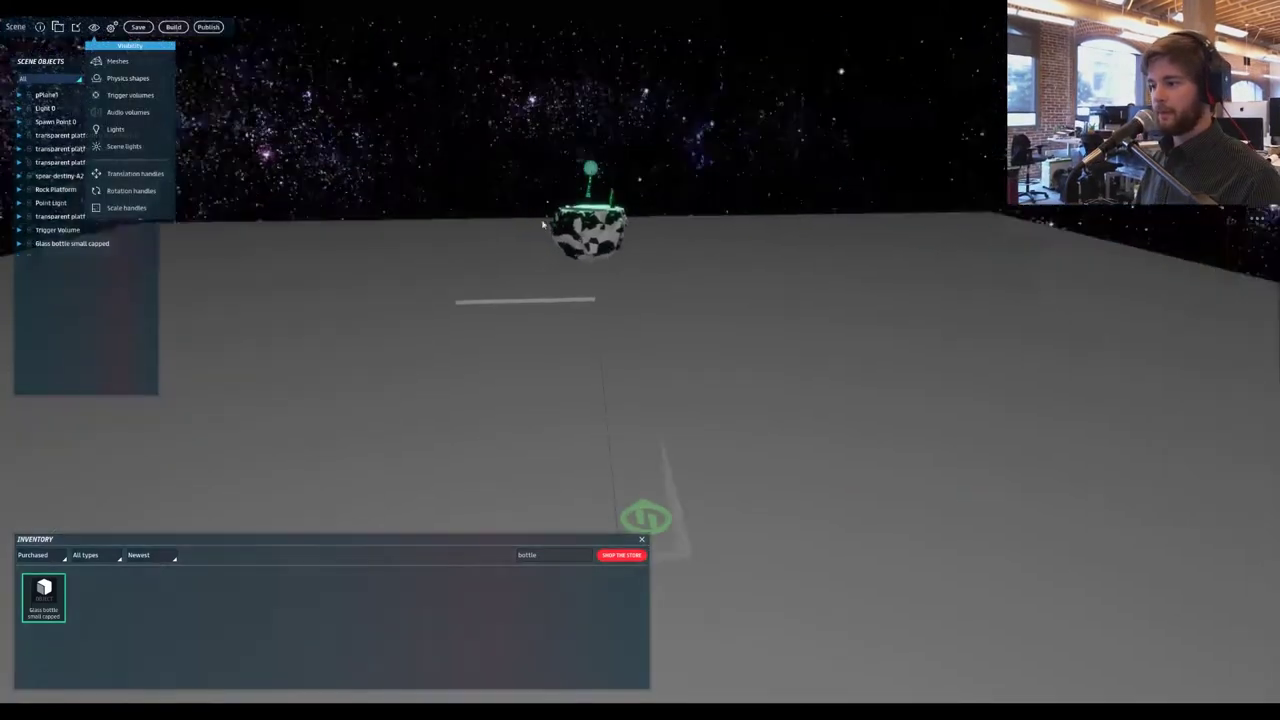
right_click_drag(543, 224, 686, 323)
left_click(756, 323)
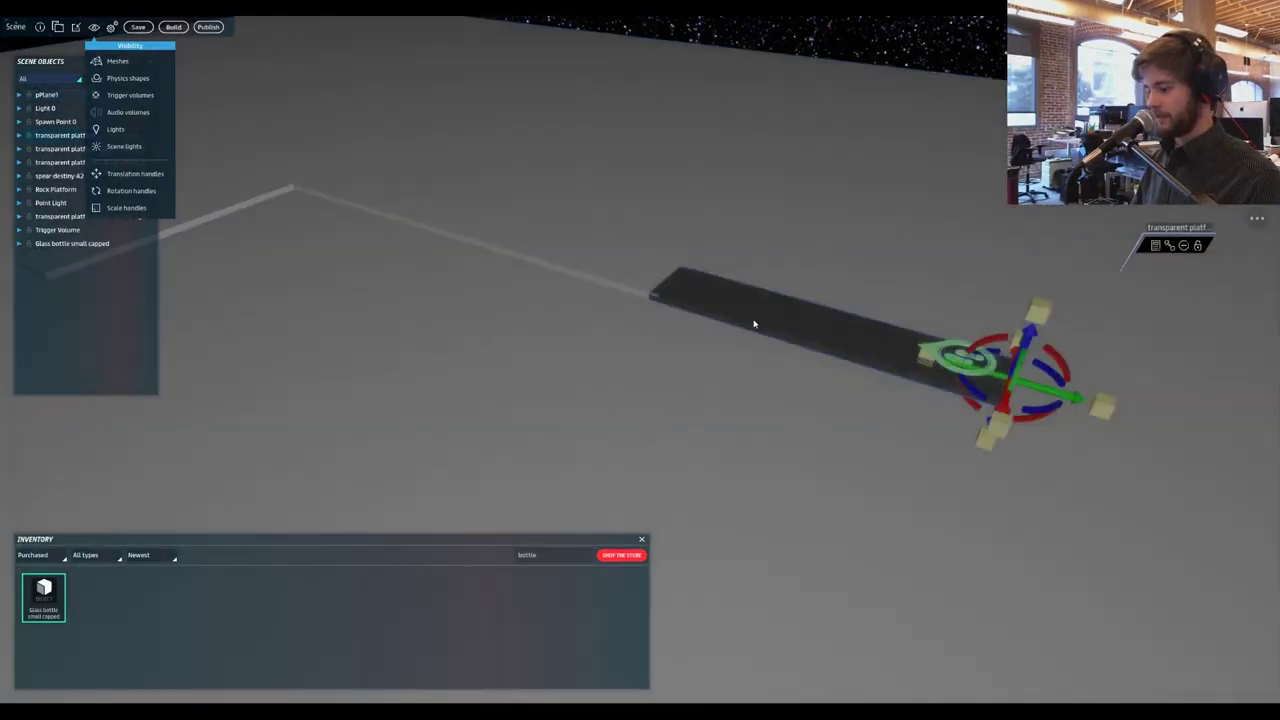
key("Delete")
- Duplicate the adjacent transparent platform and slide the copy along its length to the spawn point, filling the gap
left_click(637, 281)
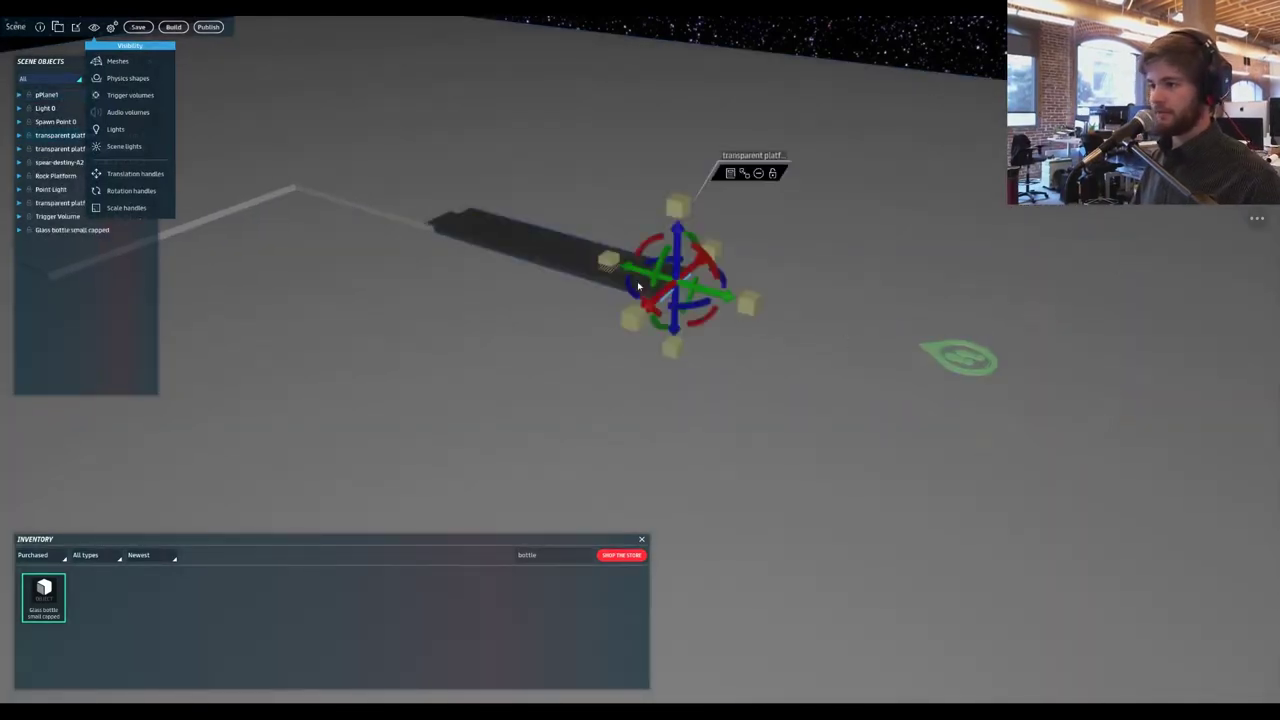
key("ctrl+d")
left_click_drag(637, 281, 1046, 405)
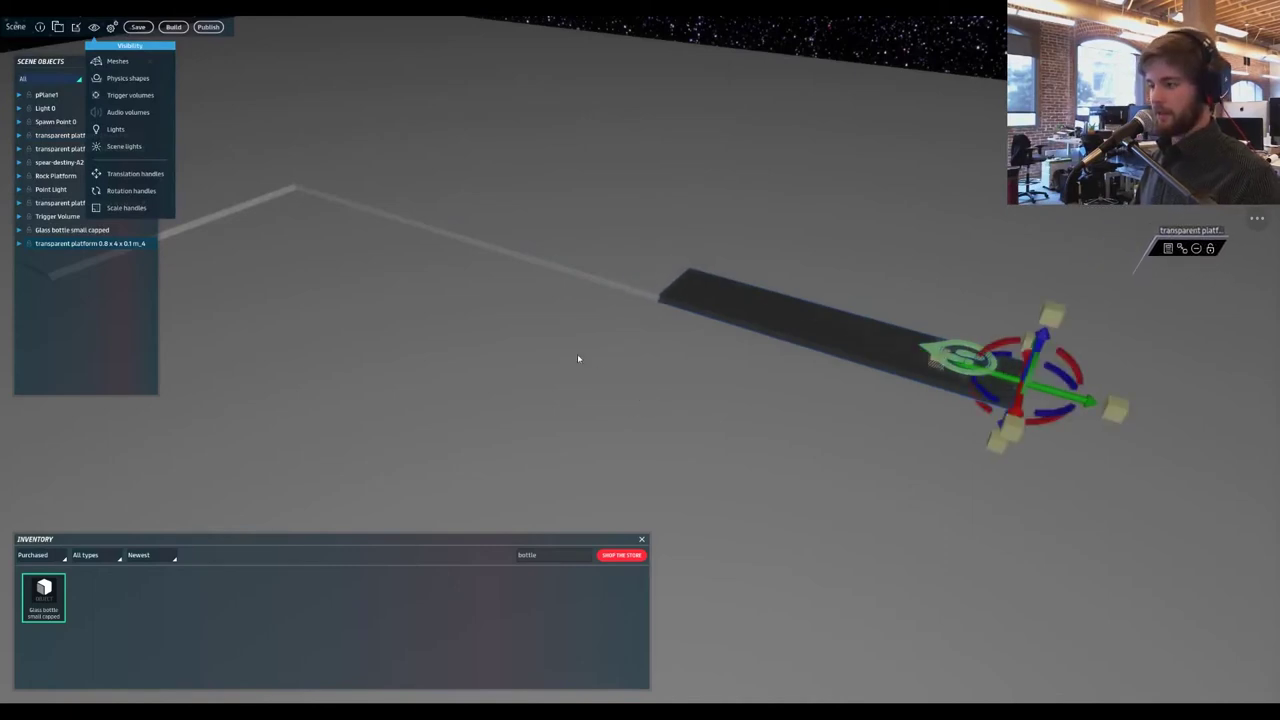
- Duplicate the angled transparent platform at the walkway's far end and slide the copy forward to extend the path
key("d")
key("s")
key("a")
key("s")
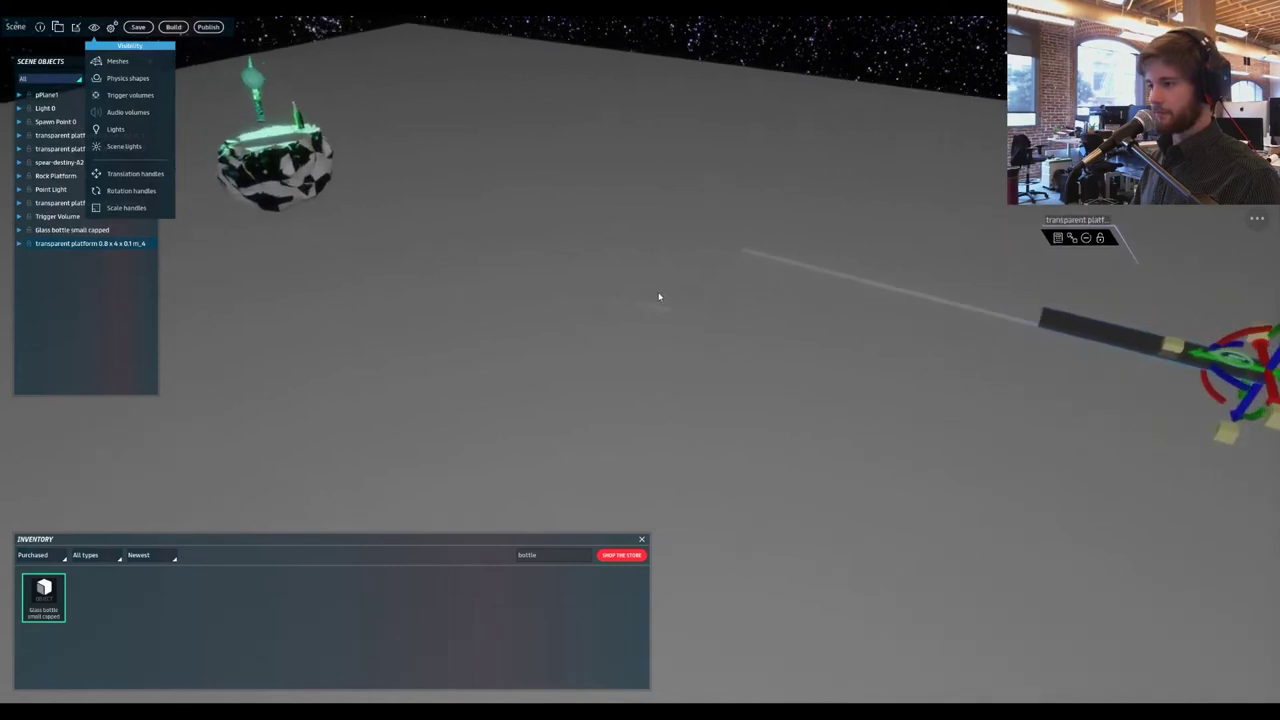
key("w")
left_click(679, 289)
key("ctrl+d")
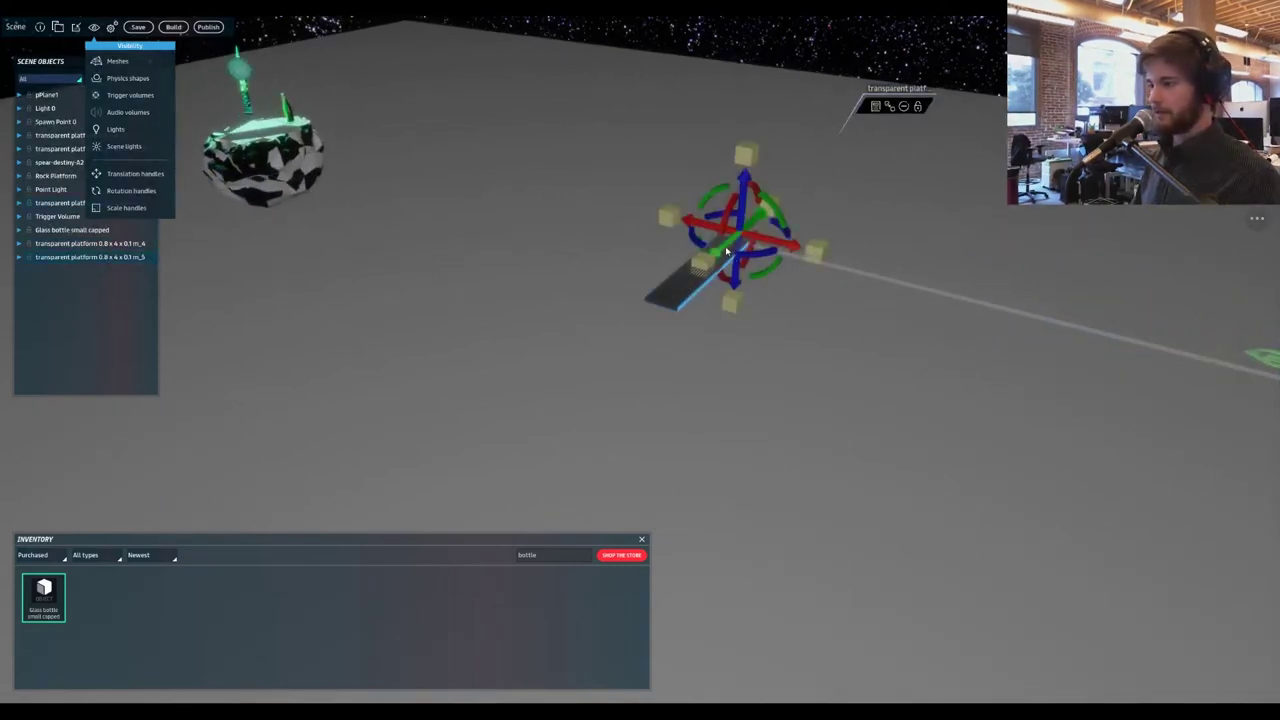
left_click_drag(727, 252, 527, 427)
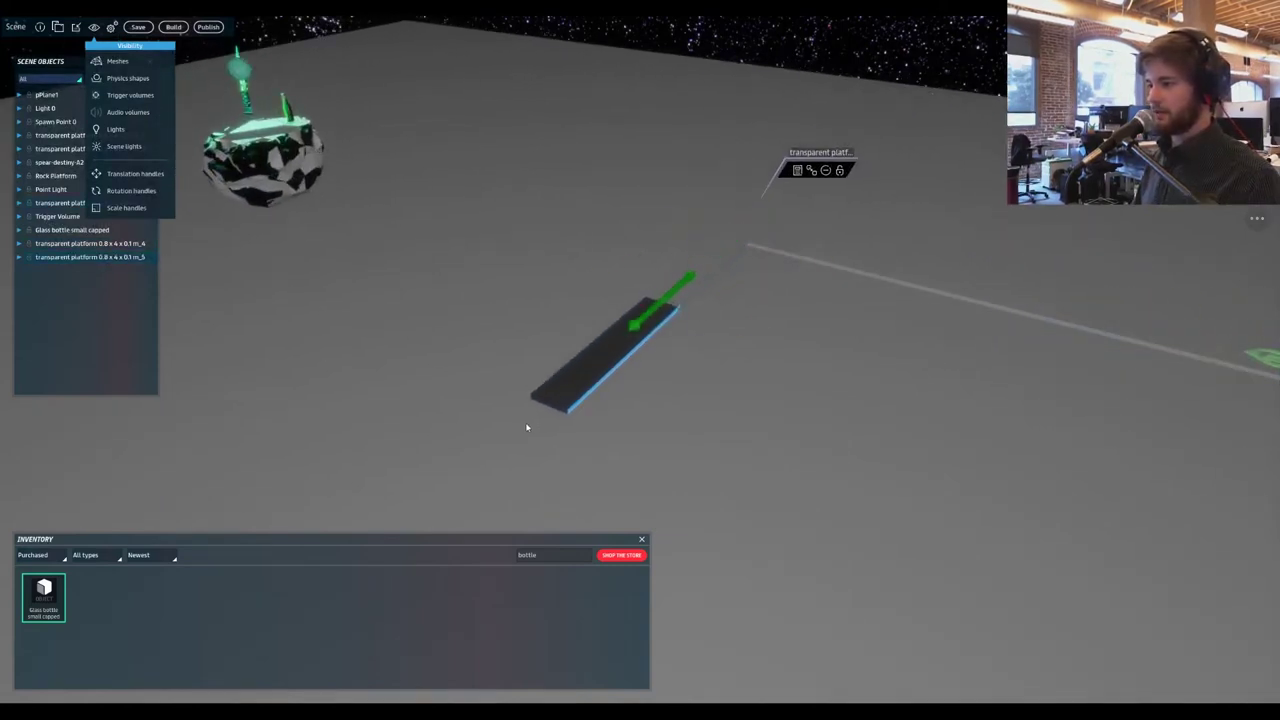
- Turn the new end platform, setting its Z rotation to 0, and move it along Y to about -20.45
left_click_drag(687, 328, 578, 317)
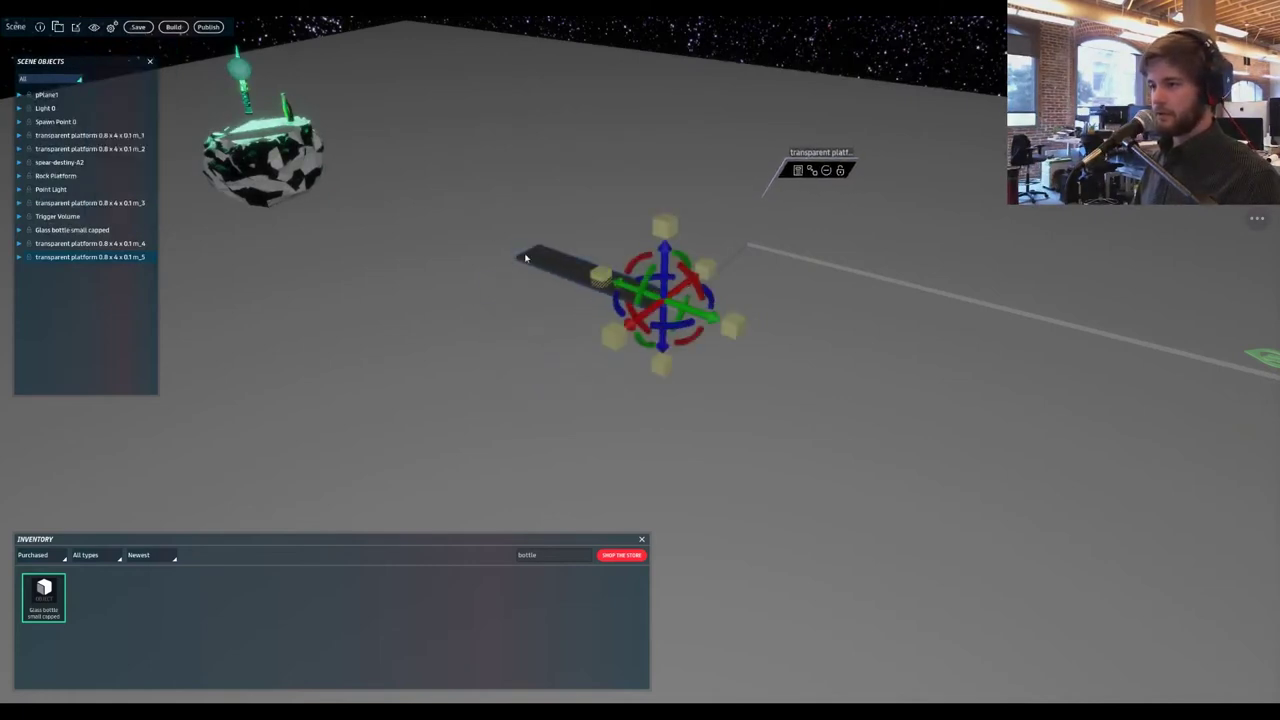
left_click(812, 170)
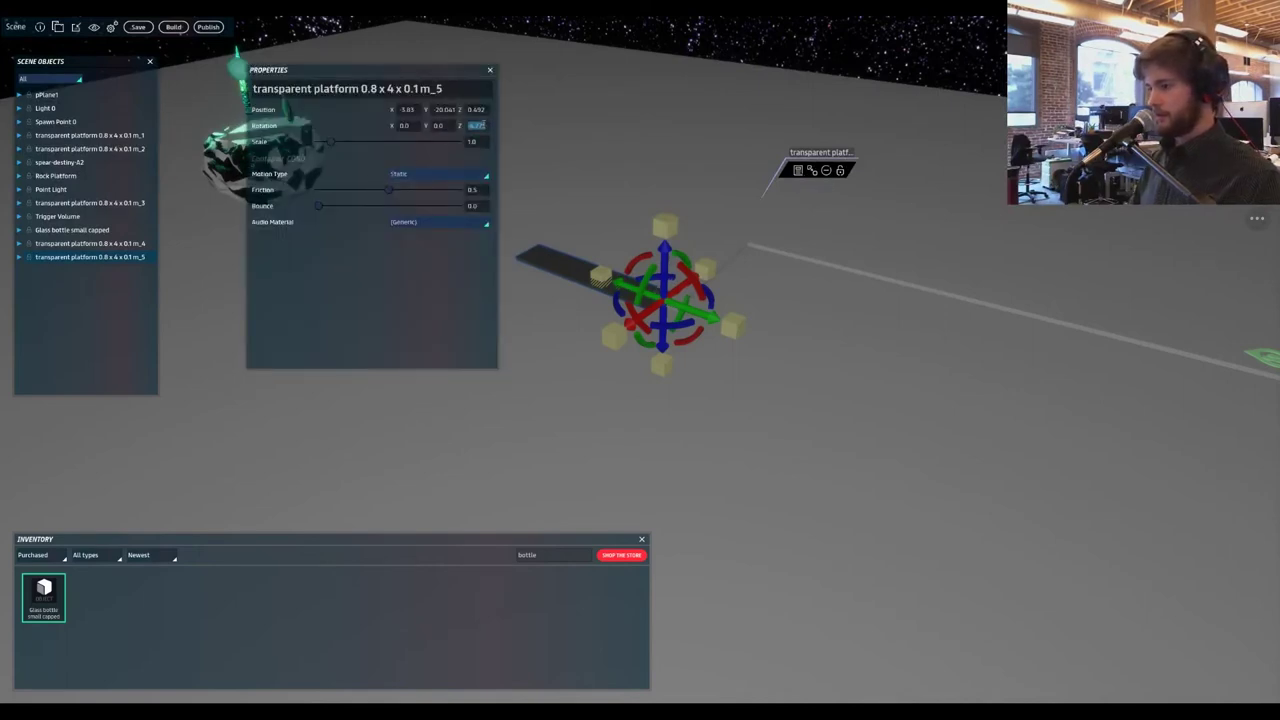
type("0")
key("Return")
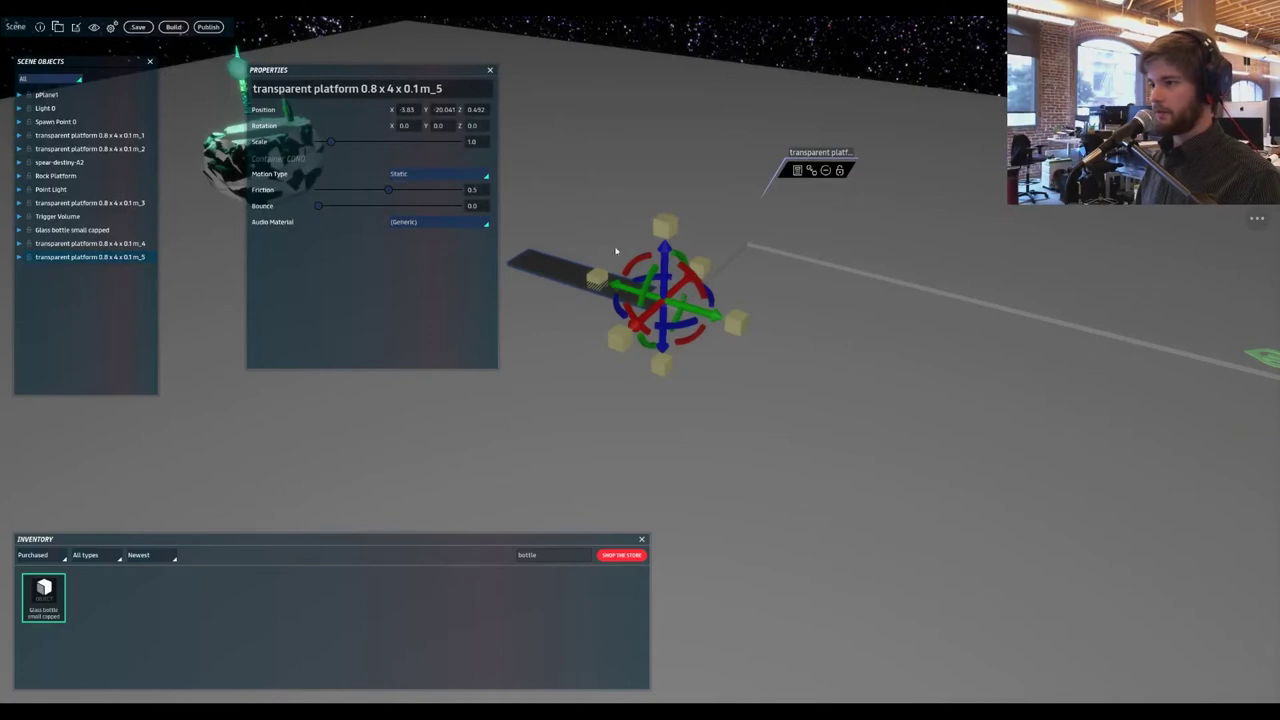
left_click_drag(682, 312, 700, 318)
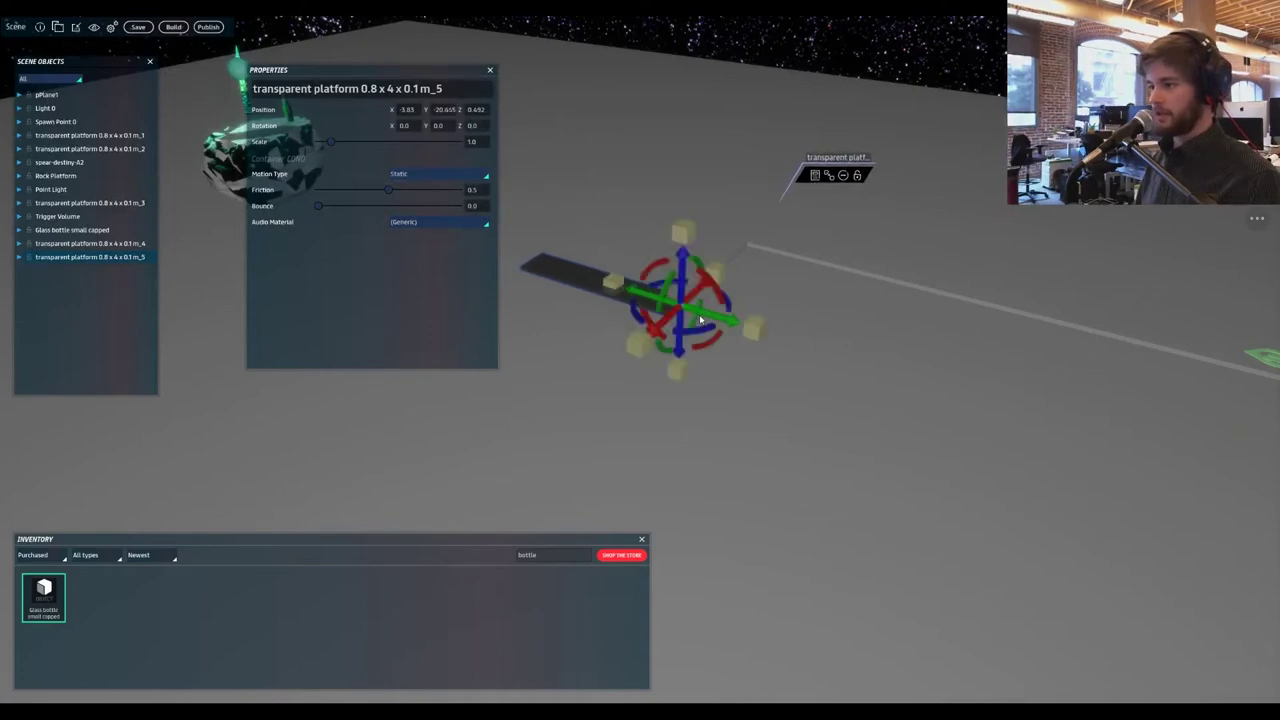
- Duplicate the new end platform, slide the copy forward along Y, and rotate it a quarter turn about Z
right_click_drag(700, 320, 697, 294)
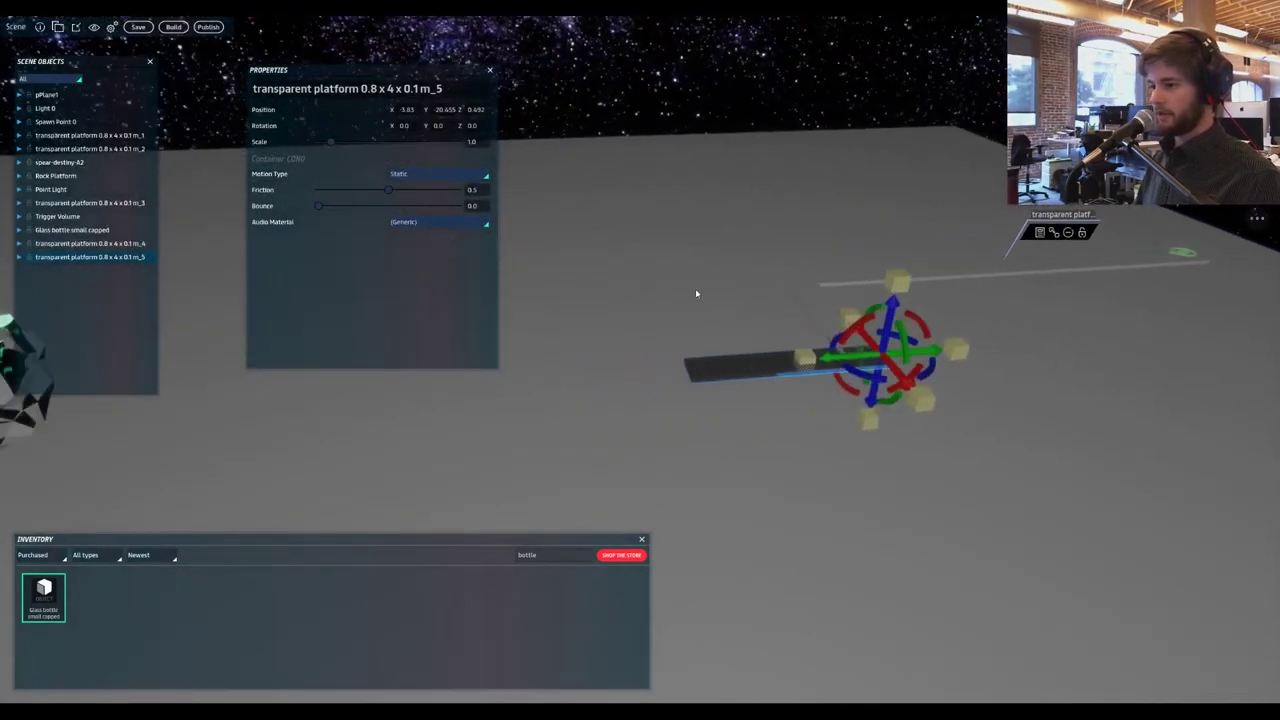
key("ctrl+d")
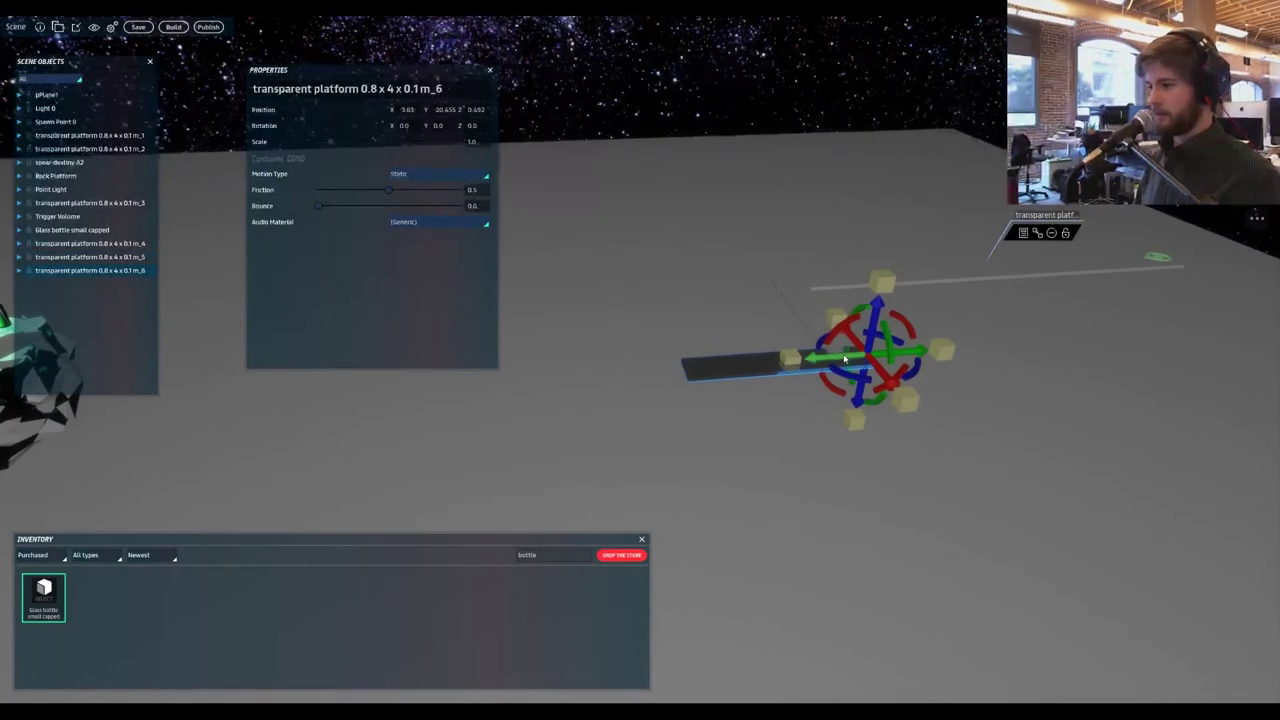
left_click_drag(845, 360, 664, 386)
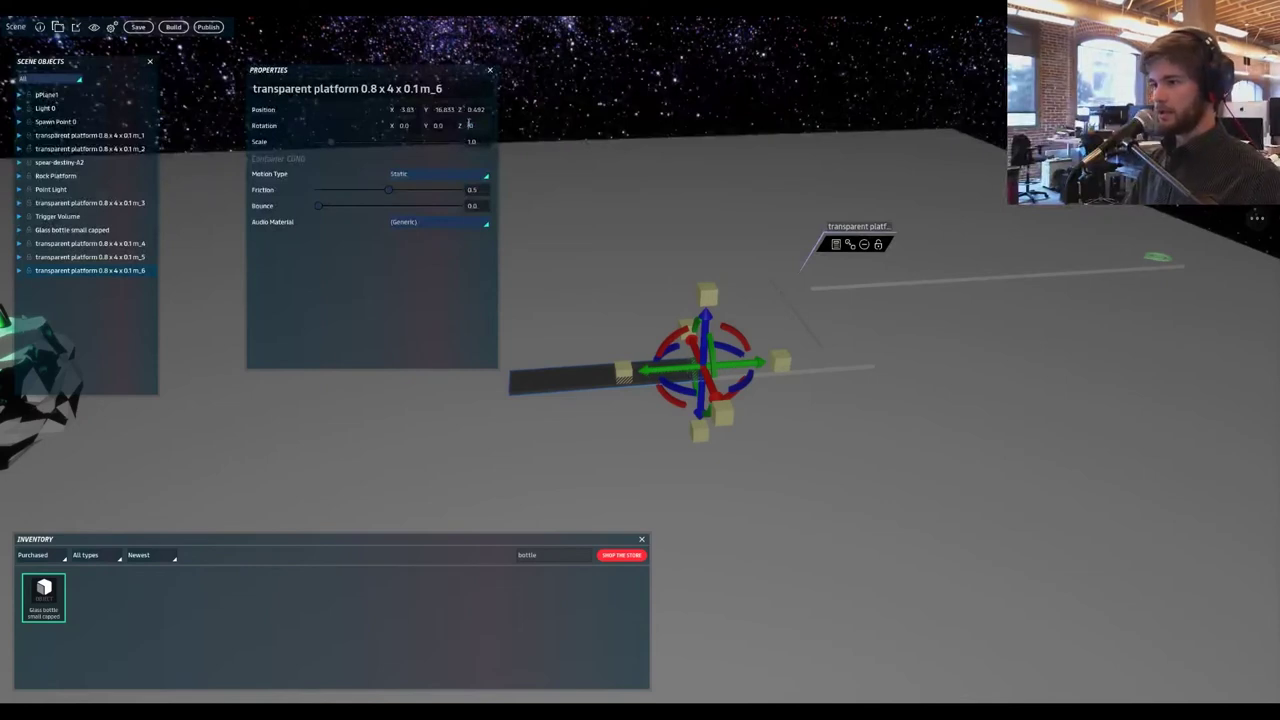
key("BackSpace")
key("Return")
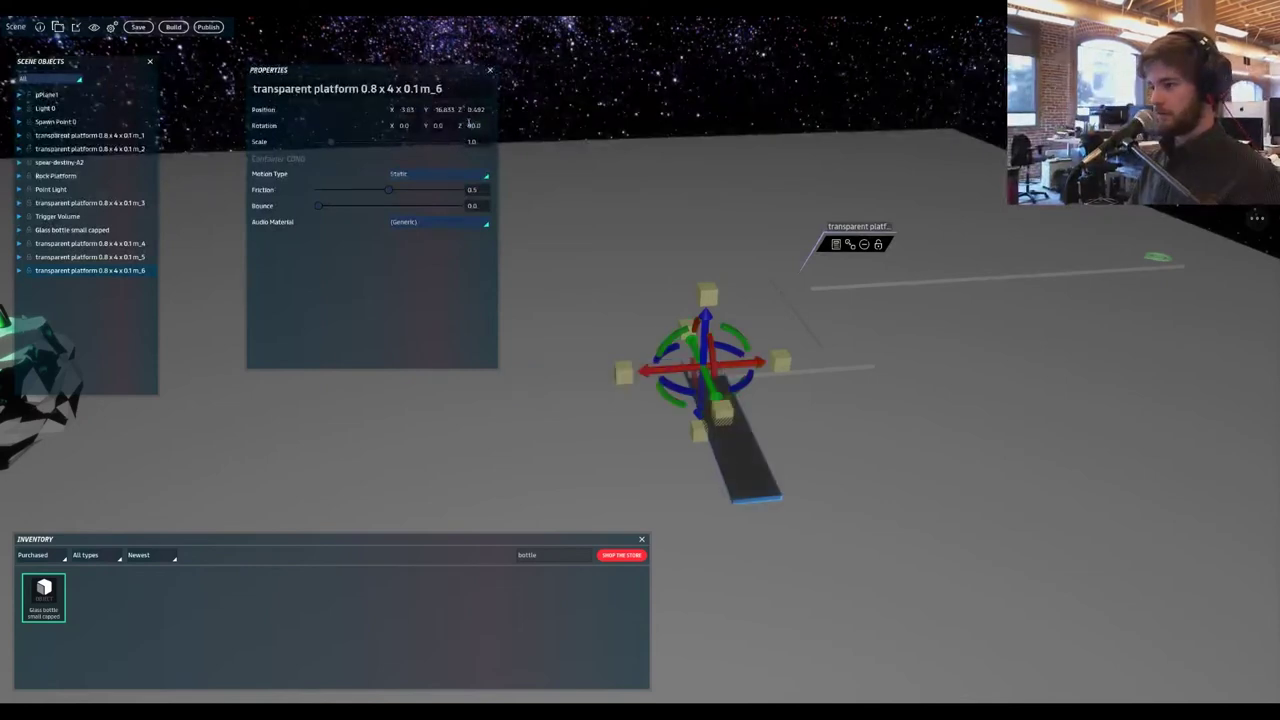
- Select the walkway's end transparent platform and nudge it along Y to about -16.88
left_click(812, 432)
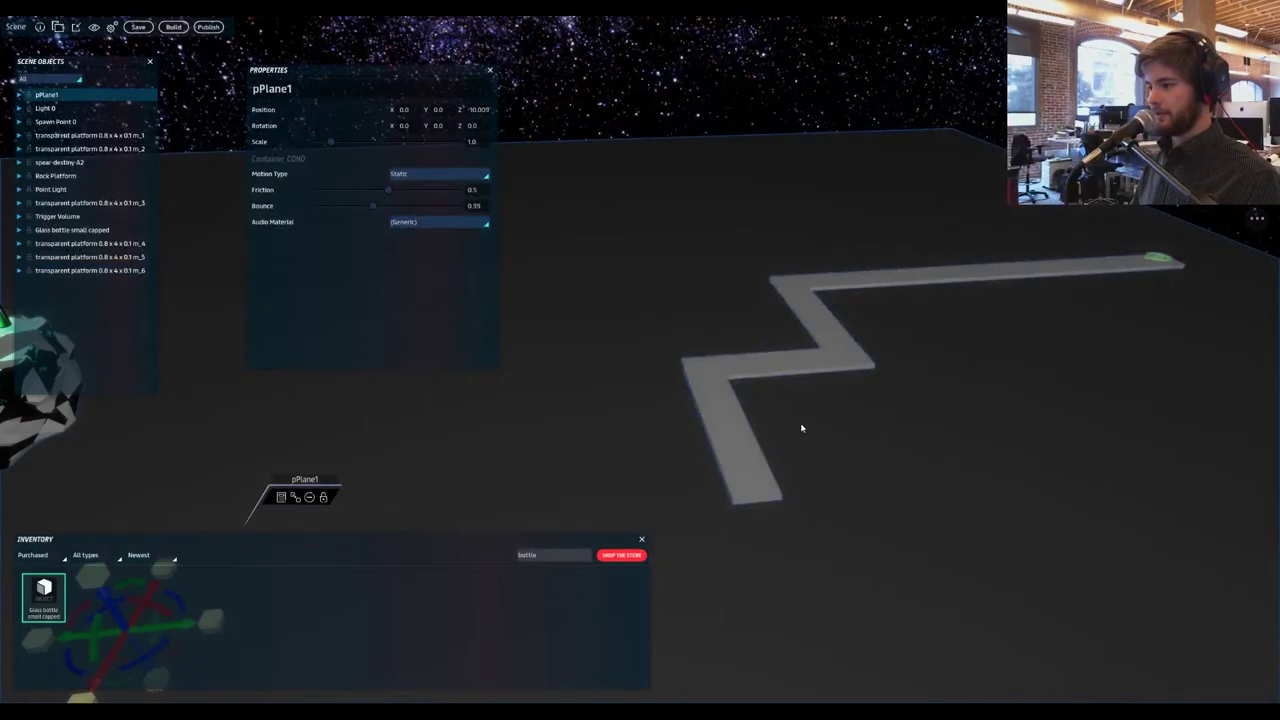
left_click(750, 428)
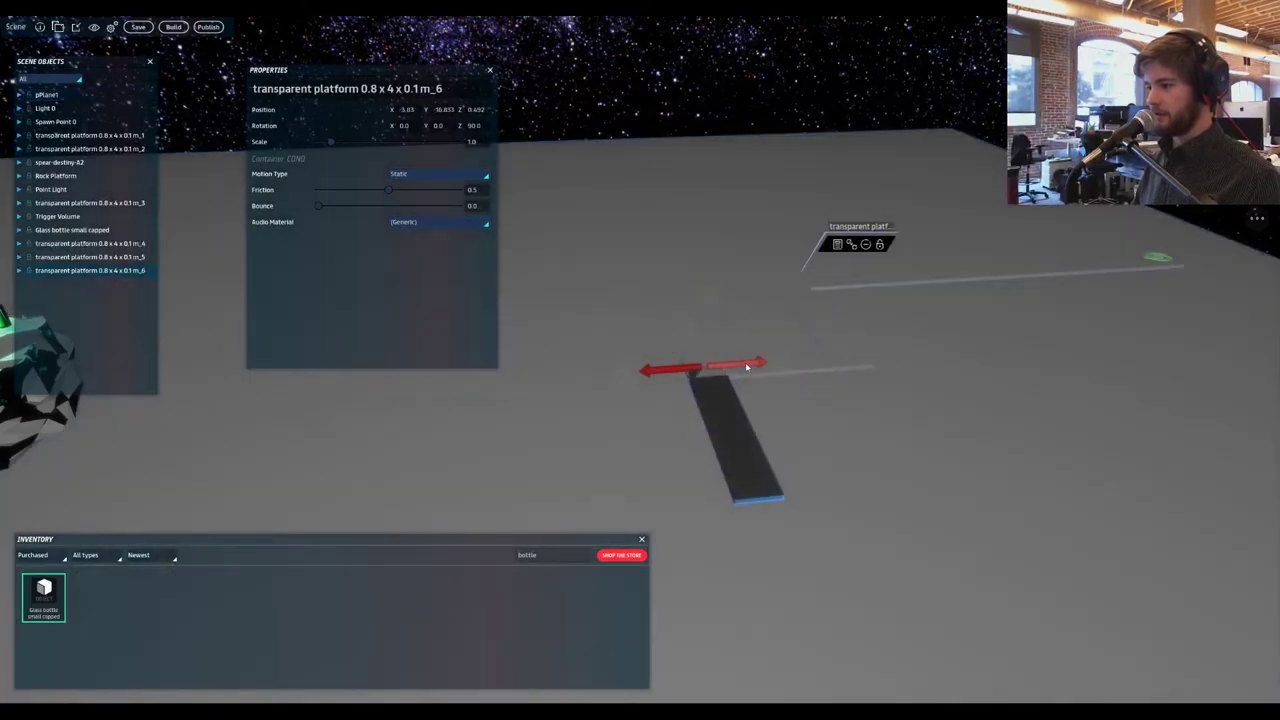
left_click(780, 296)
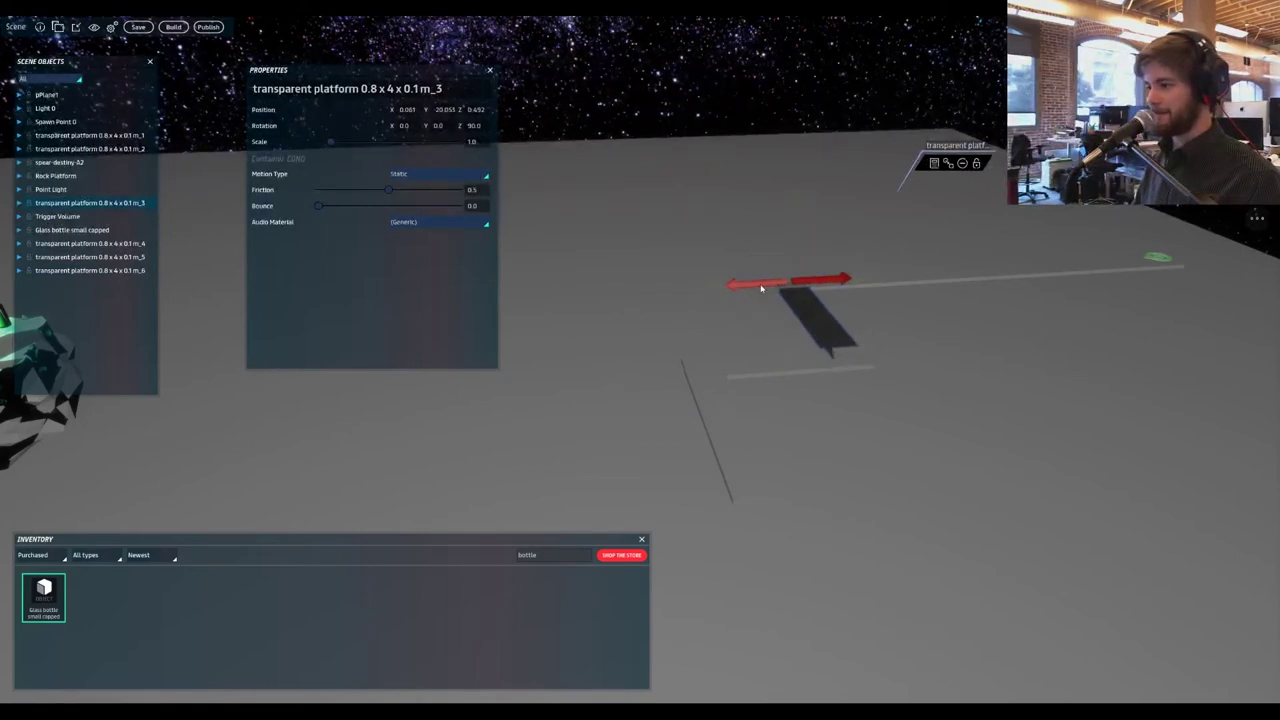
key("s")
key("d")
left_click(636, 420)
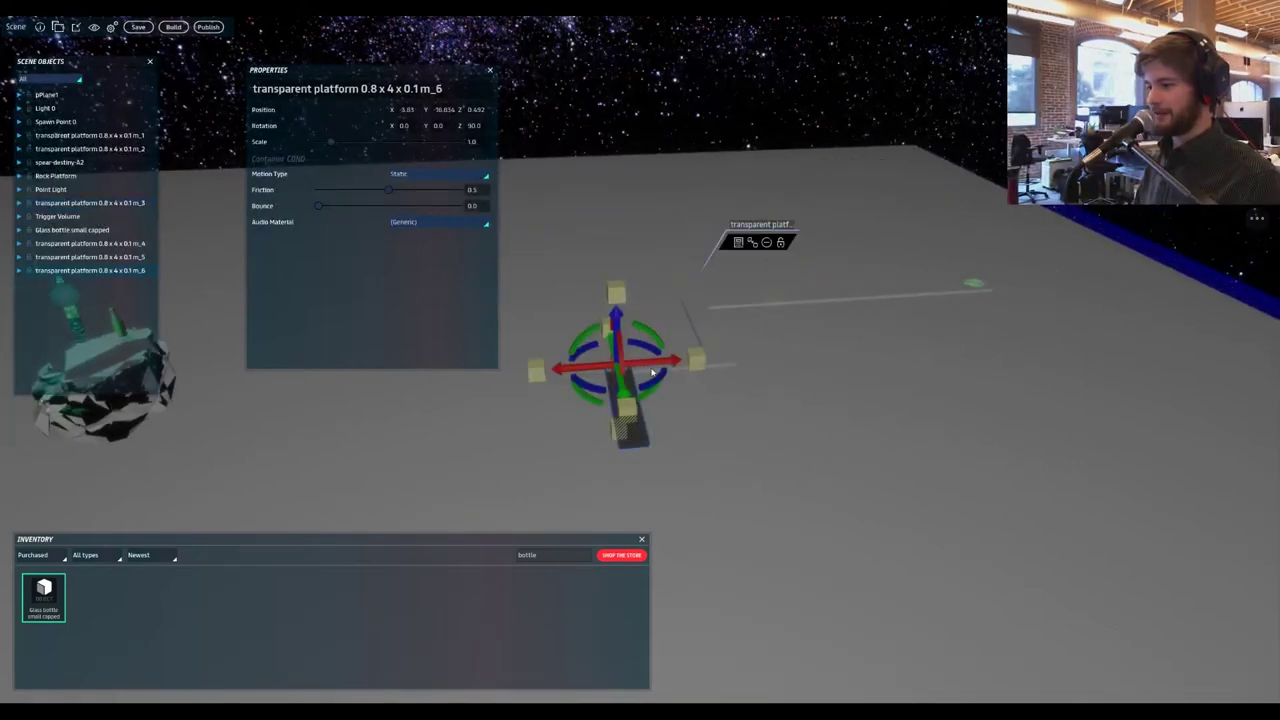
left_click_drag(652, 364, 656, 363)
key("s")
key("d")
right_click_drag(715, 439, 661, 439)
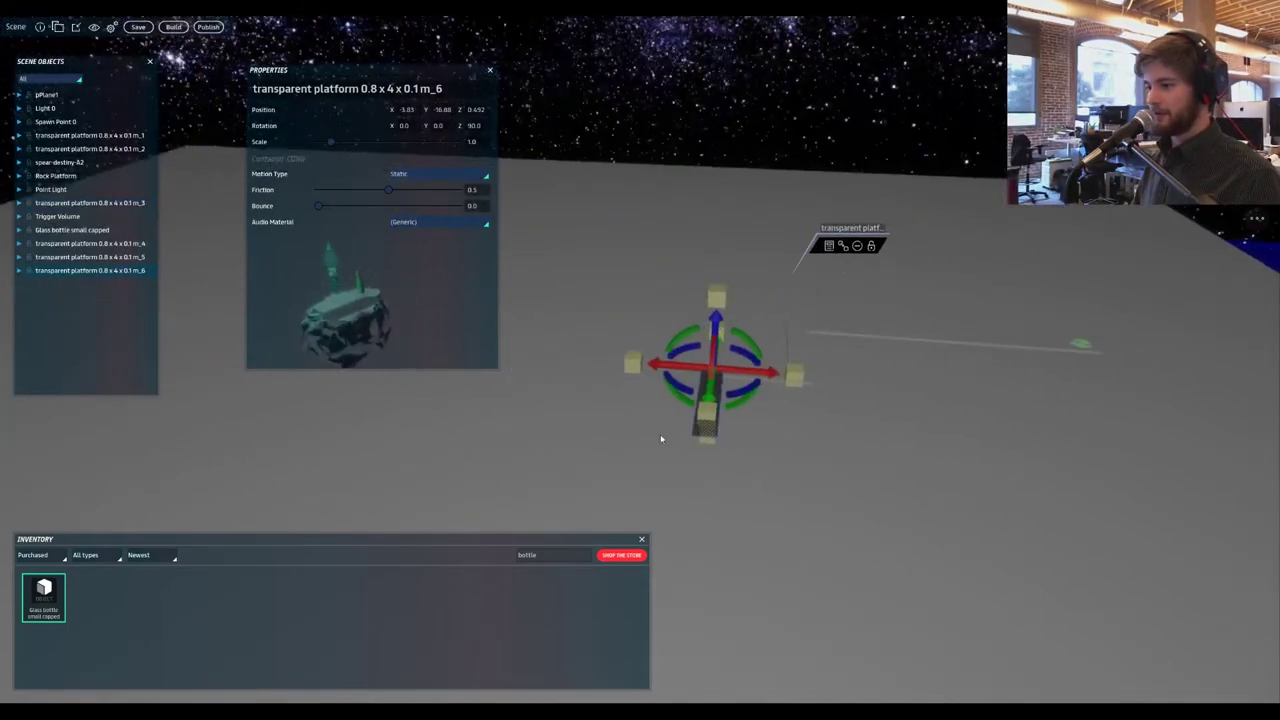
- Duplicate the end platform and slide the copy forward along its length to extend the walkway
key("ctrl+d")
left_click_drag(700, 435, 654, 586)
key("a")
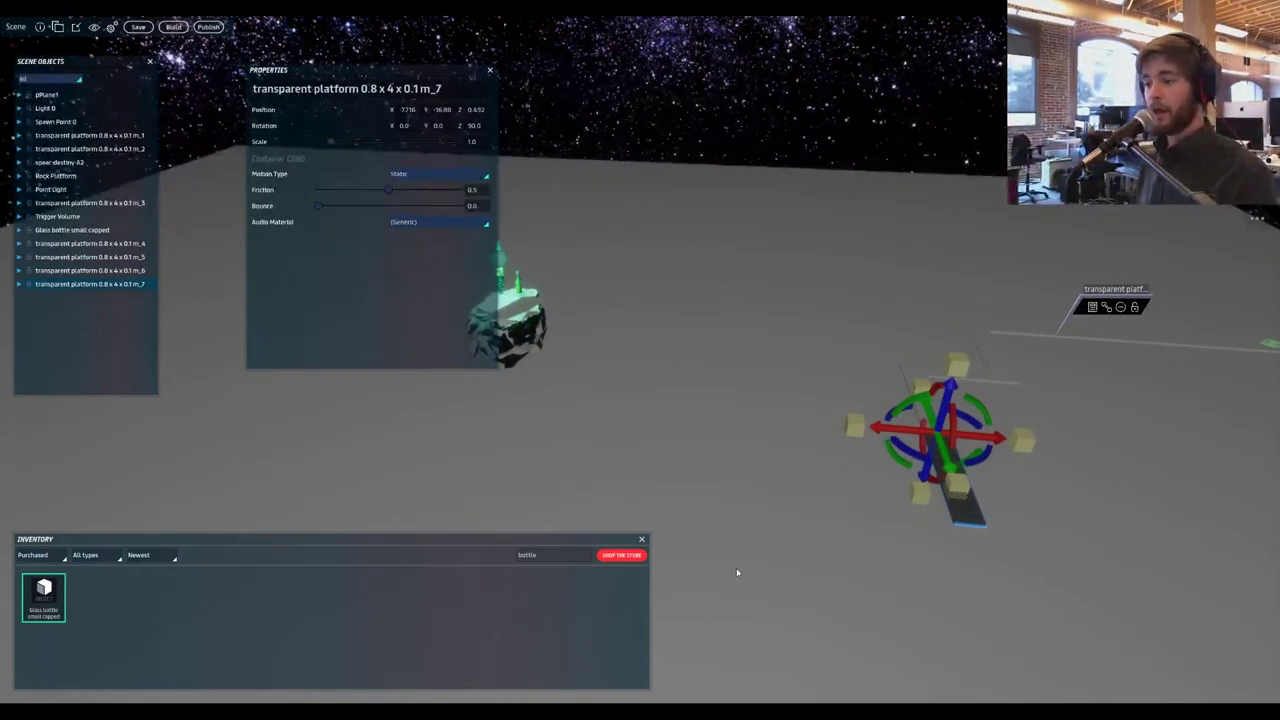
key("a")
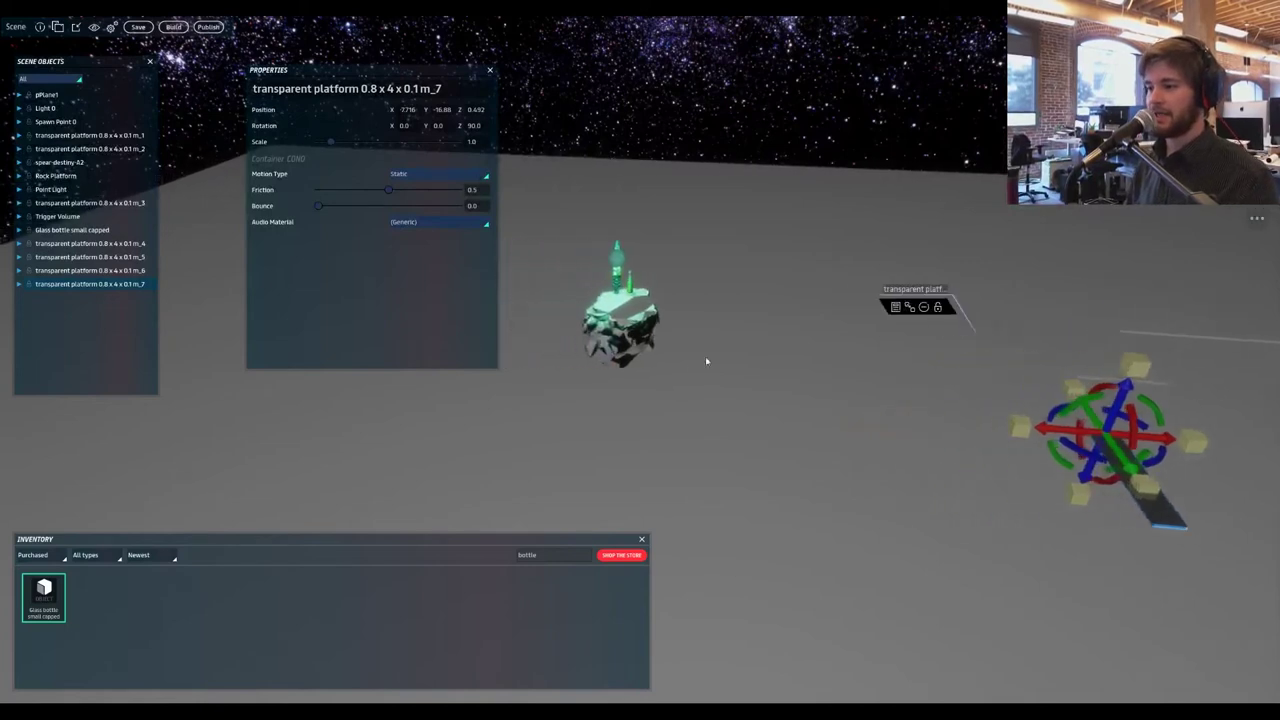
- Duplicate the walkway's new end platform and move the copy across to the floating rock platform
key("w")
right_click_drag(703, 294, 733, 309)
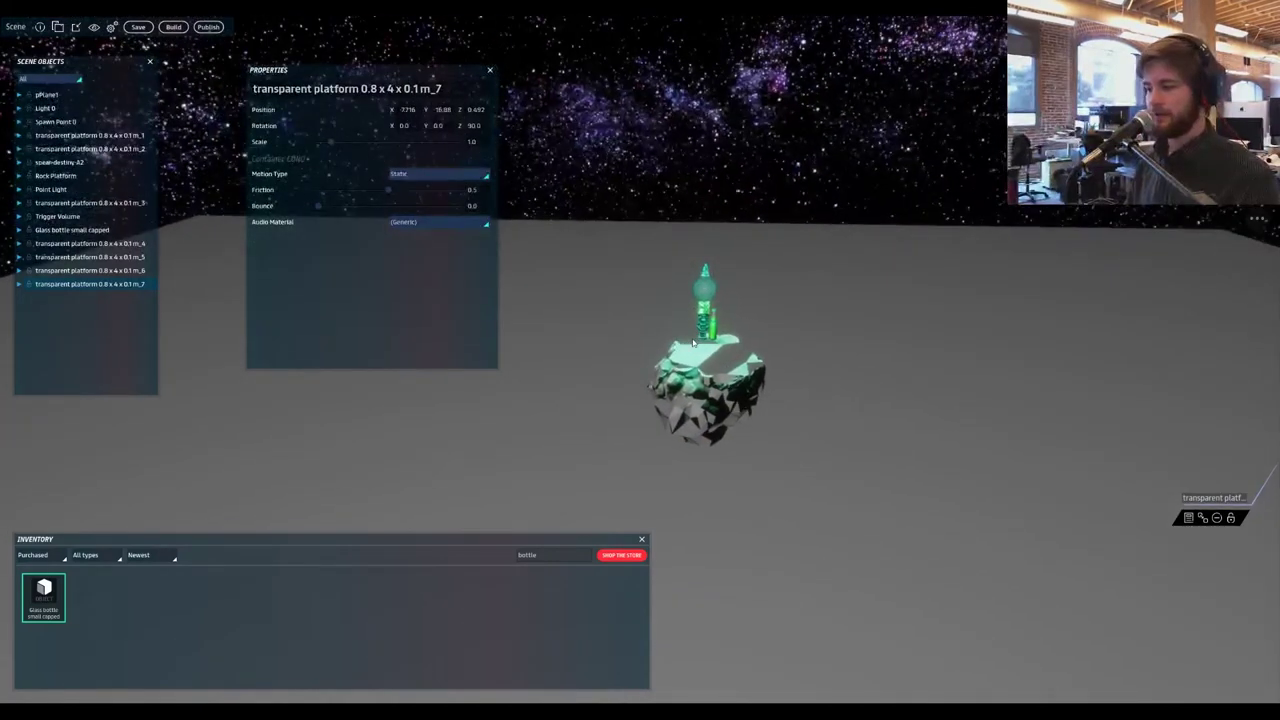
key("s")
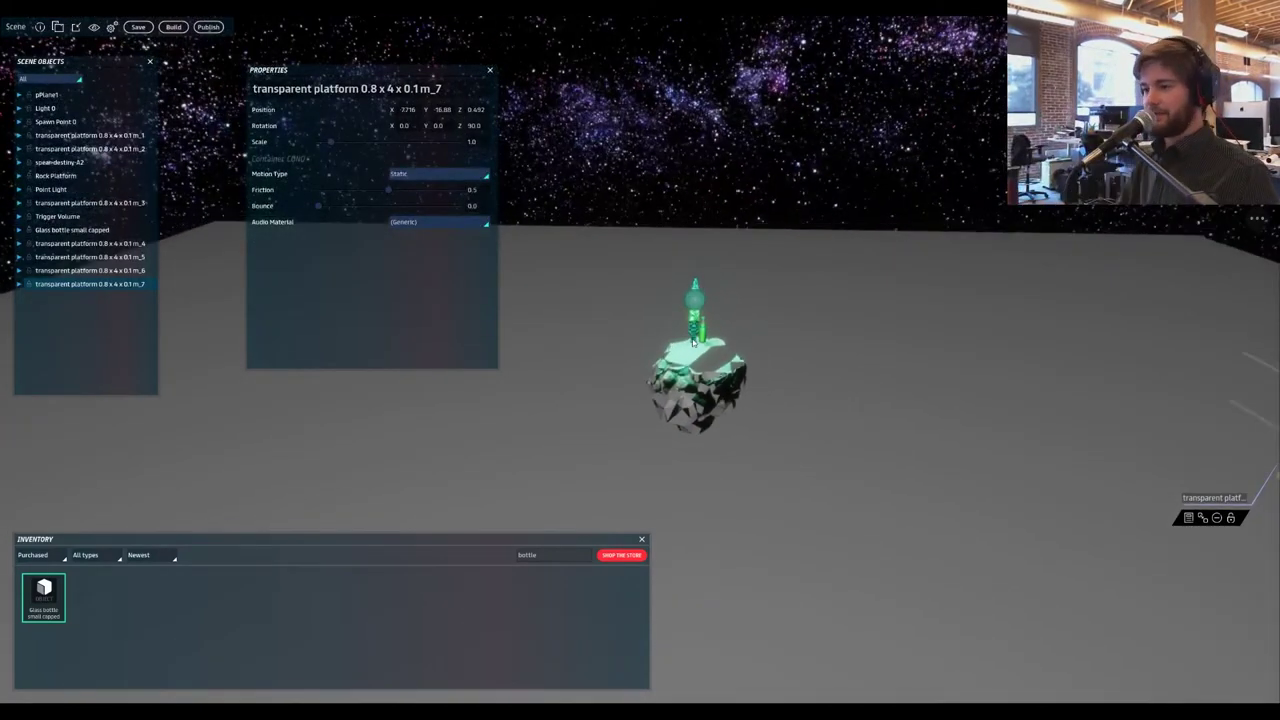
key("d")
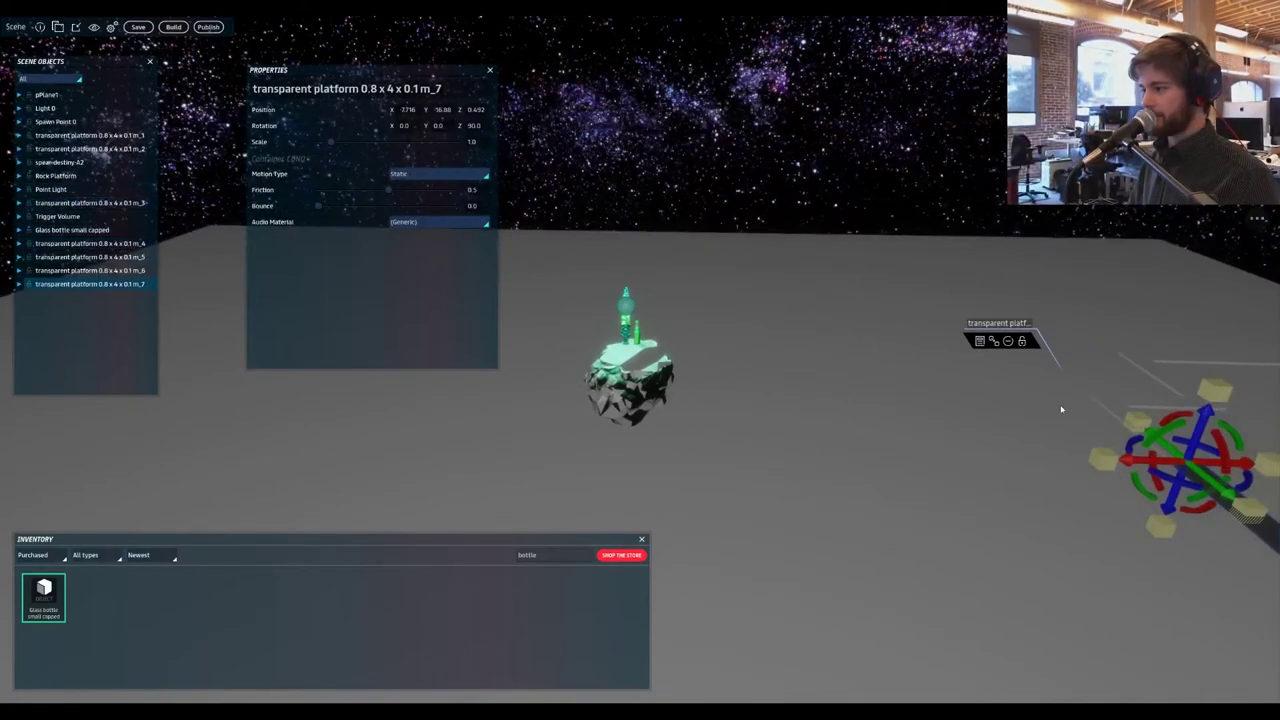
key("ctrl+d")
left_click_drag(1185, 452, 630, 178)
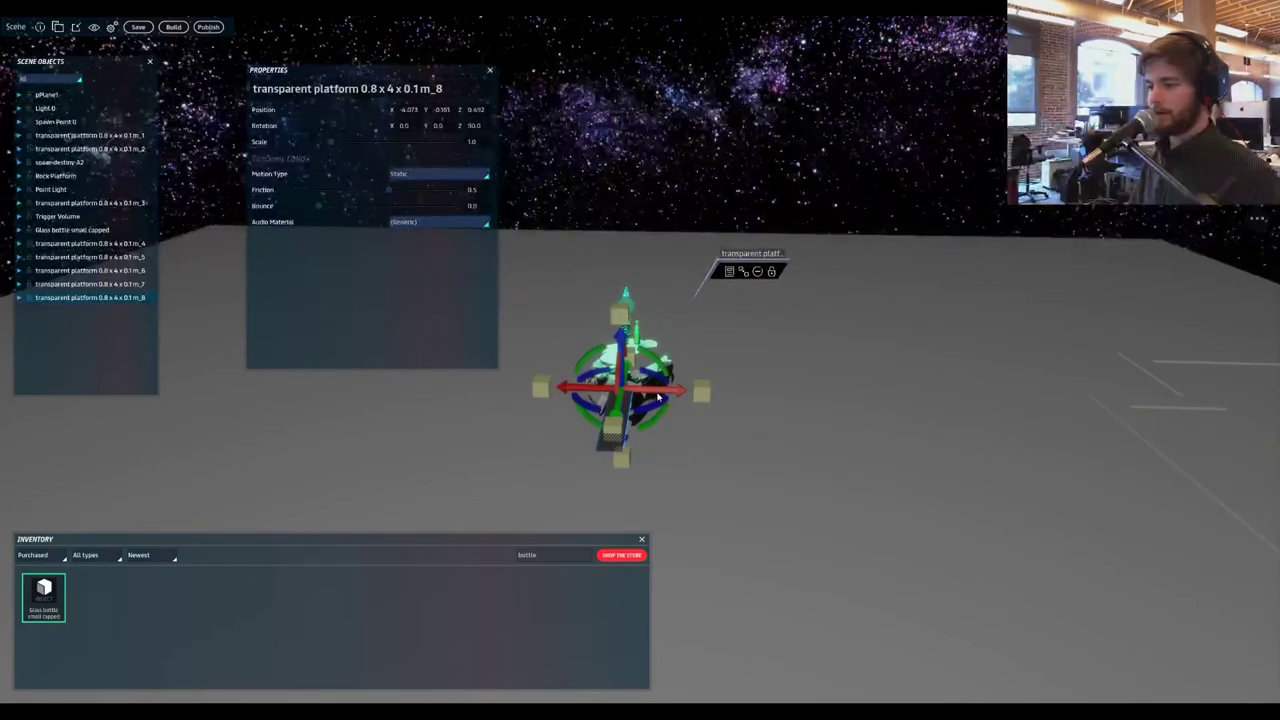
- Fine-tune the copied platform beside the rock, shifting it along both horizontal axes to leave it next to the rock's edge
left_click_drag(656, 395, 665, 396)
key("a")
key("w")
right_click_drag(463, 386, 707, 403)
left_click_drag(705, 388, 750, 392)
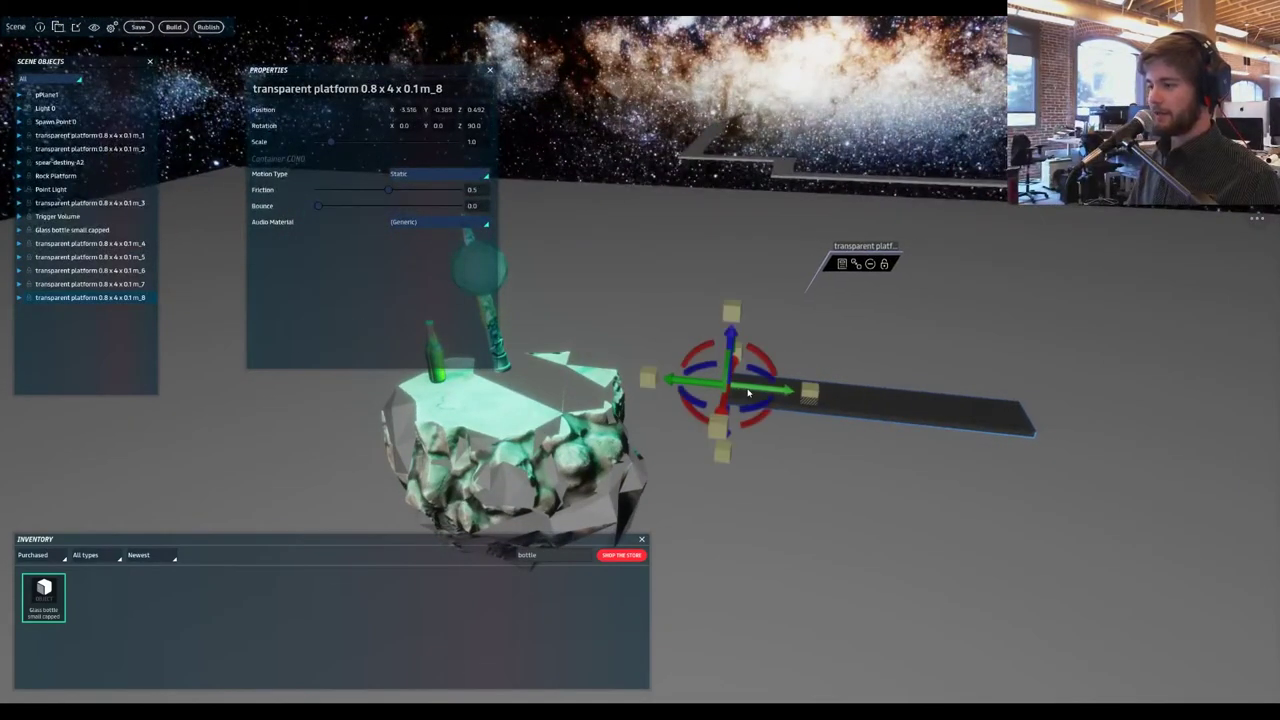
- Duplicate the platform beside the rock and move the copy to the ground's far corner, at about X 45.21, Y 14.05
key("s")
key("ctrl+d")
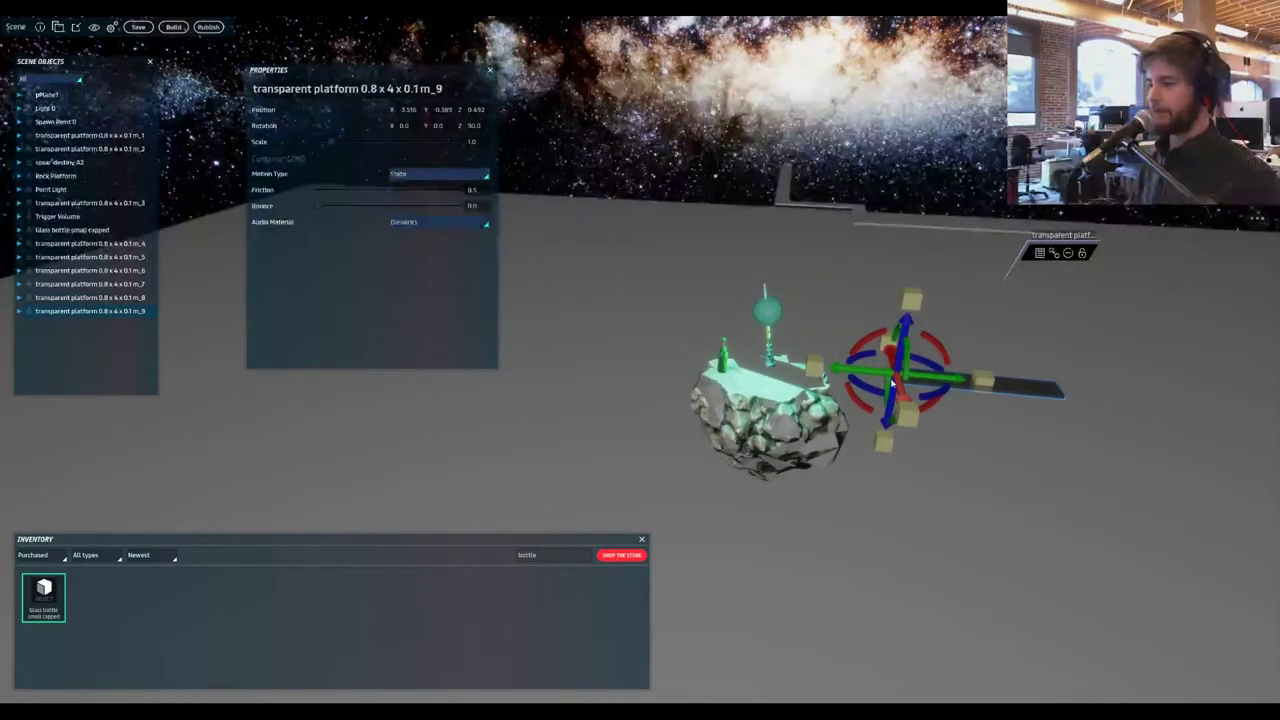
left_click_drag(845, 374, 10, 305)
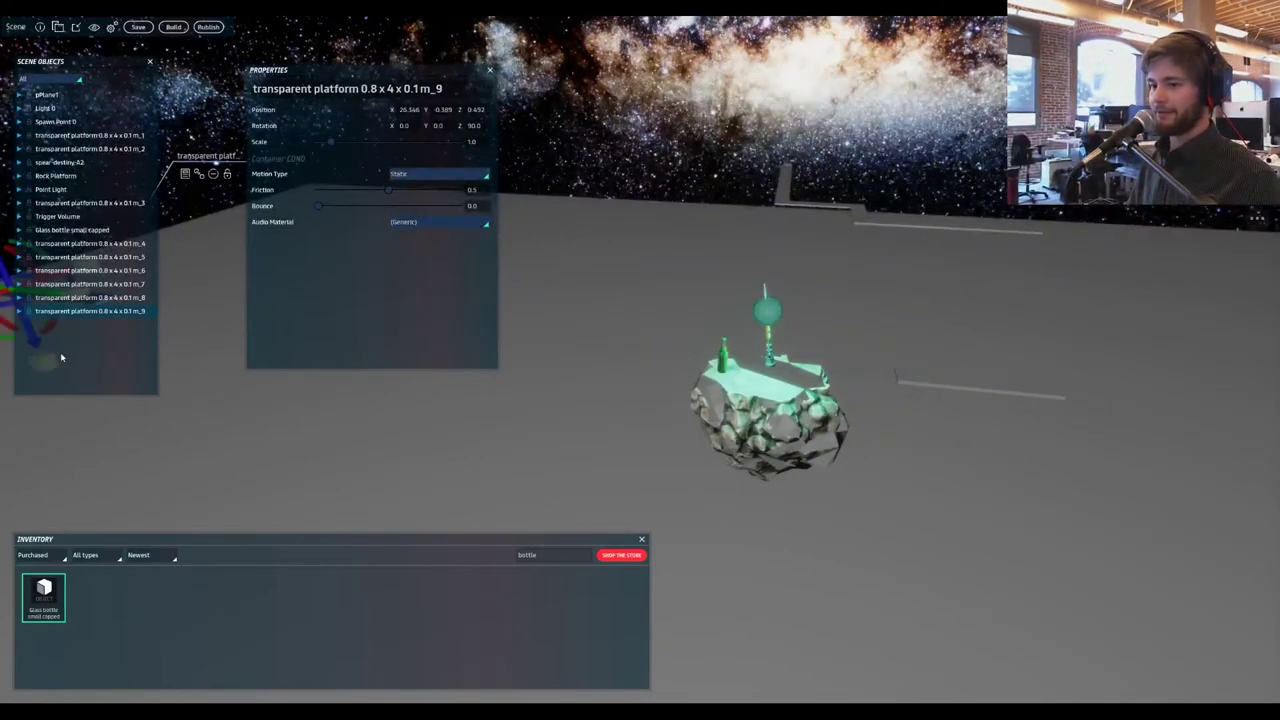
middle_click_drag(61, 357, 768, 340)
scroll(740, 309, "down", 4)
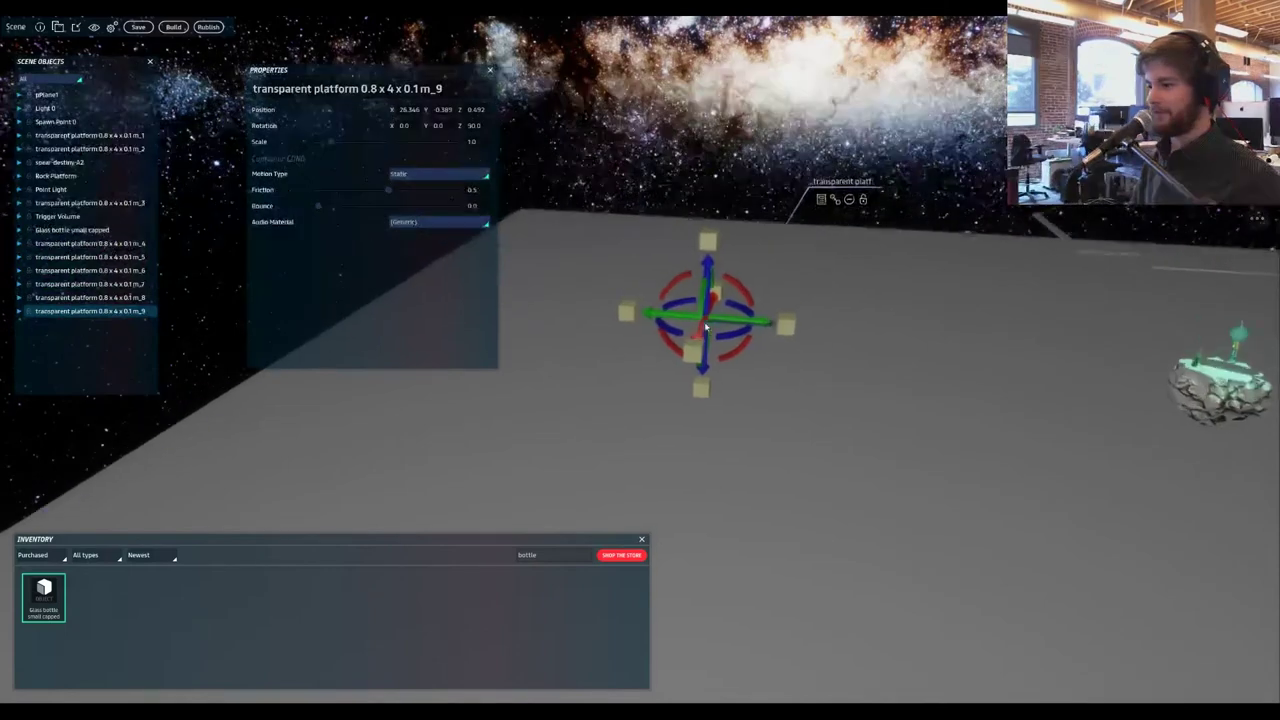
left_click_drag(697, 331, 493, 523)
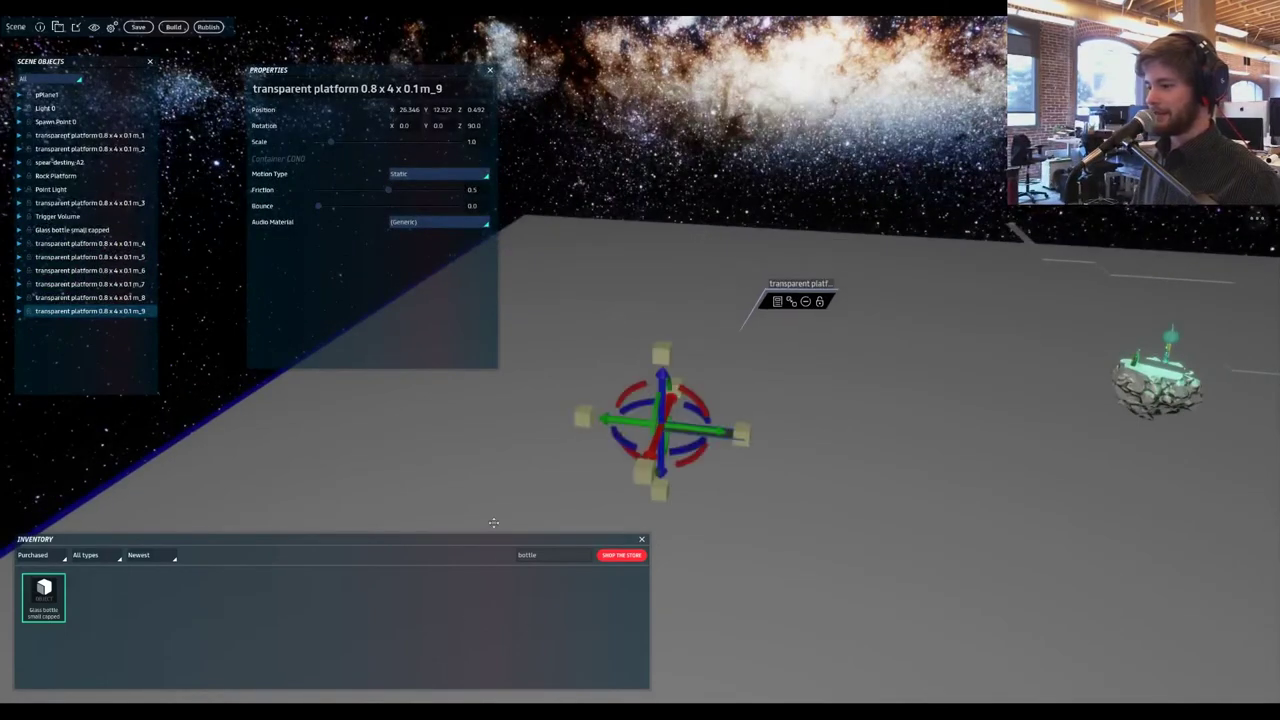
left_click_drag(629, 419, 275, 412)
key("d")
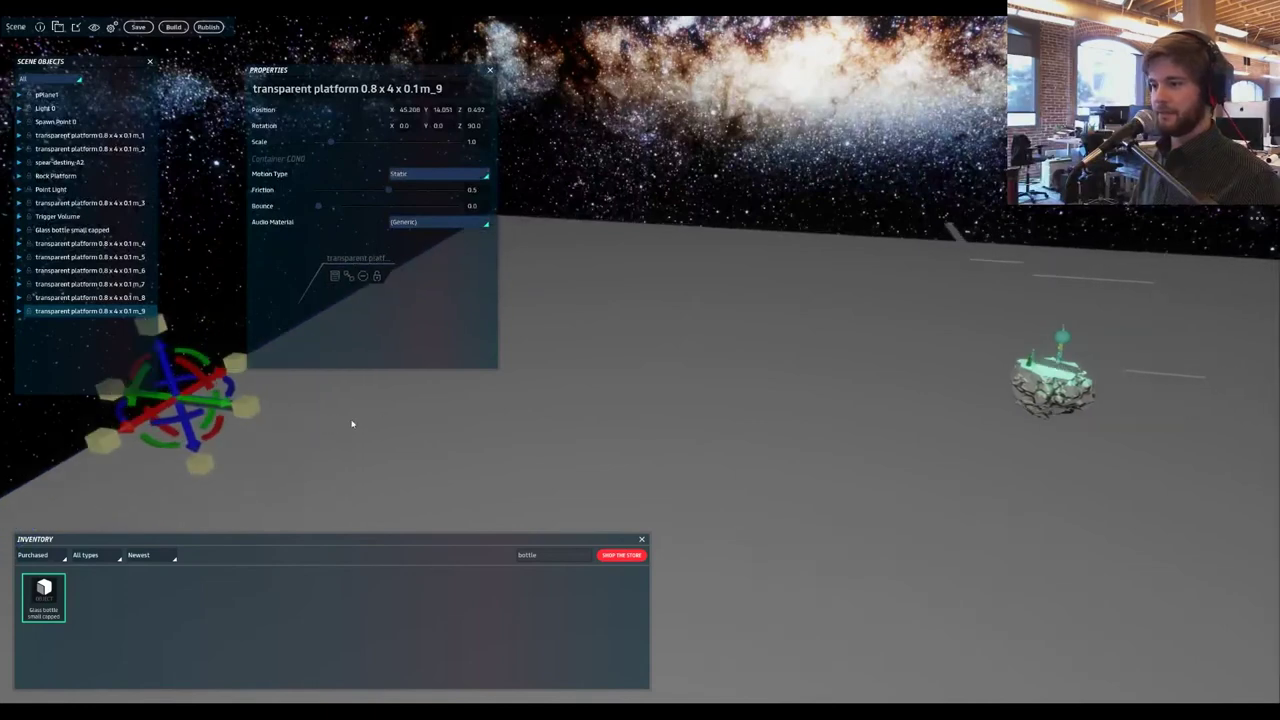
- Show the System inventory without the search filter and place a Trigger Volume on the transparent platform beside the rock
key("w")
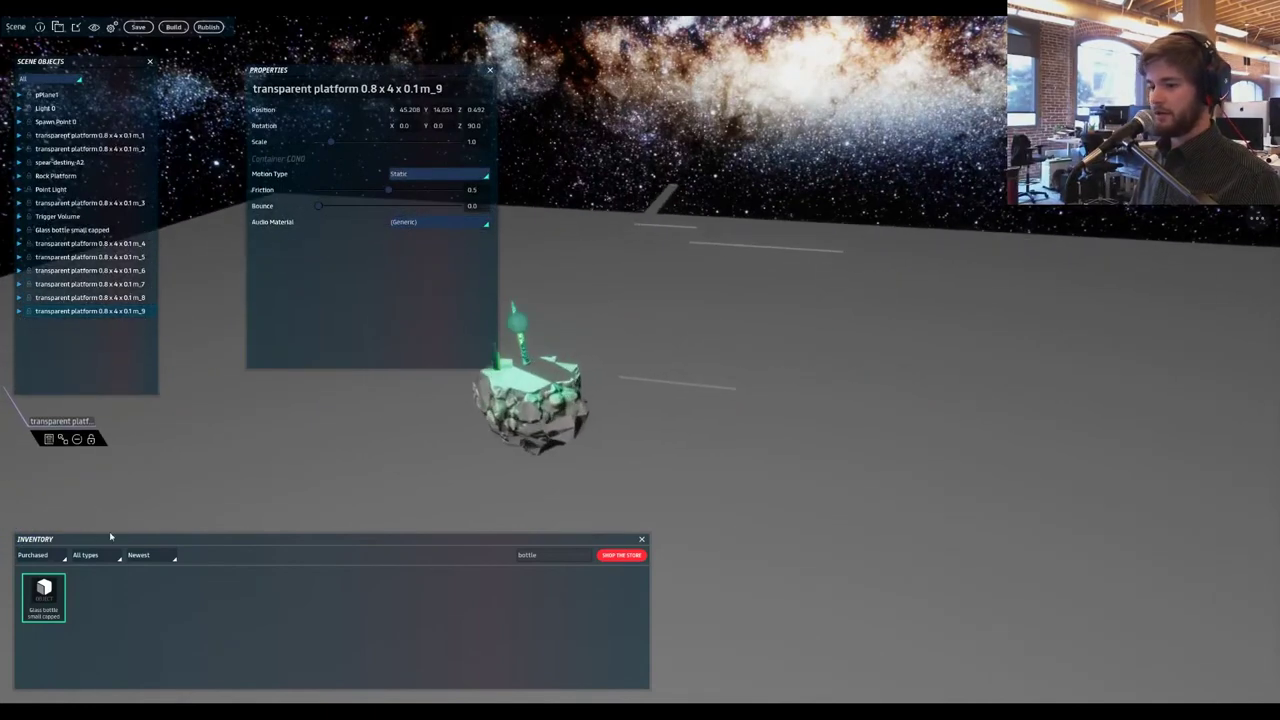
left_click(62, 558)
left_click(30, 588)
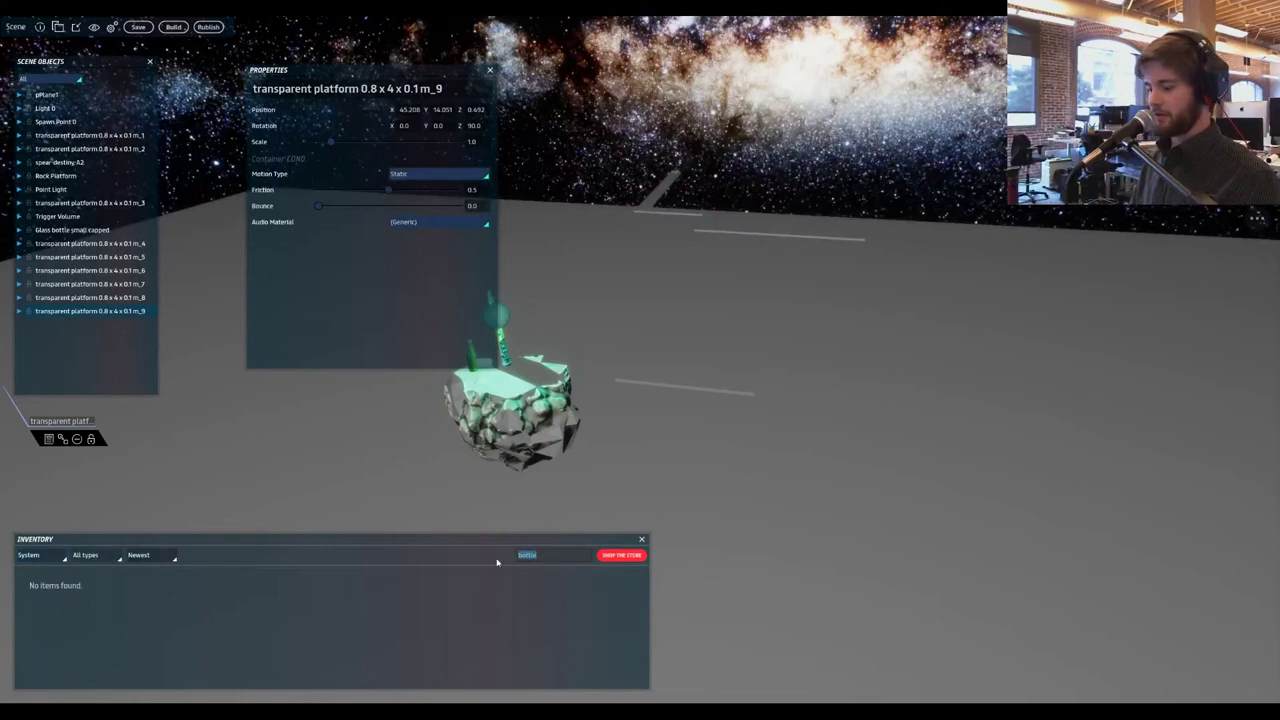
key("BackSpace")
left_click(63, 563)
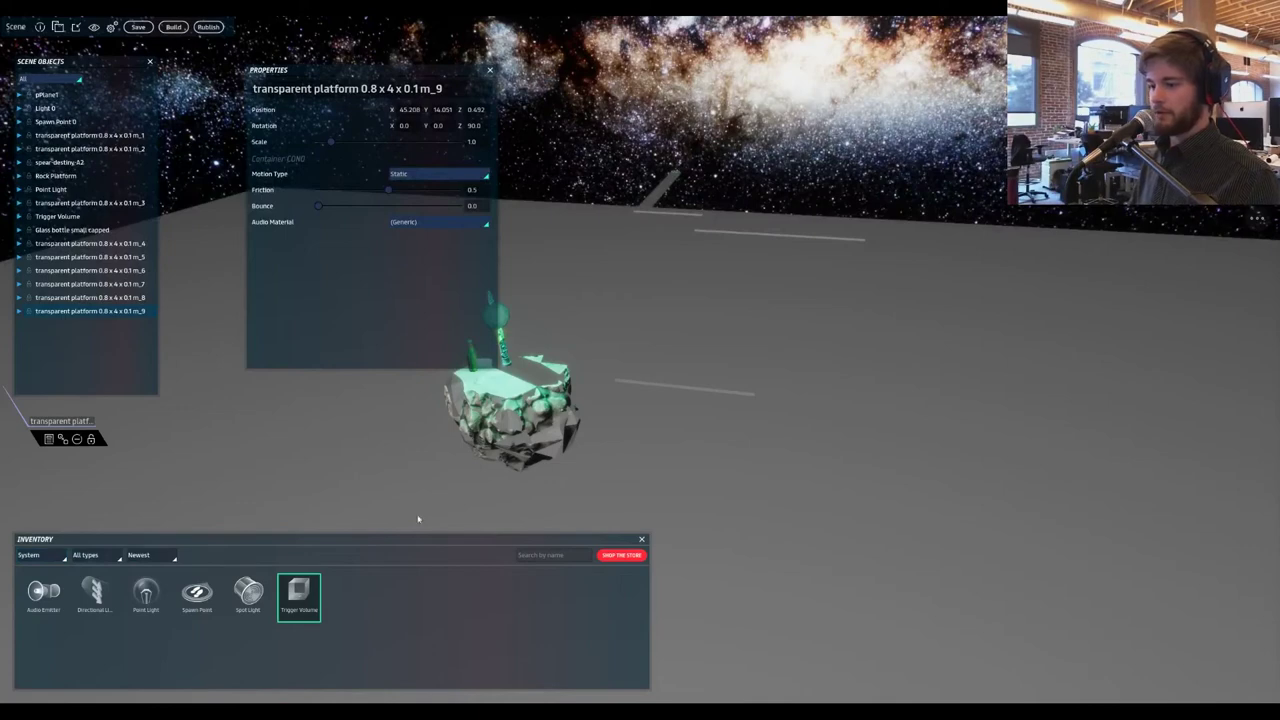
left_click(630, 378)
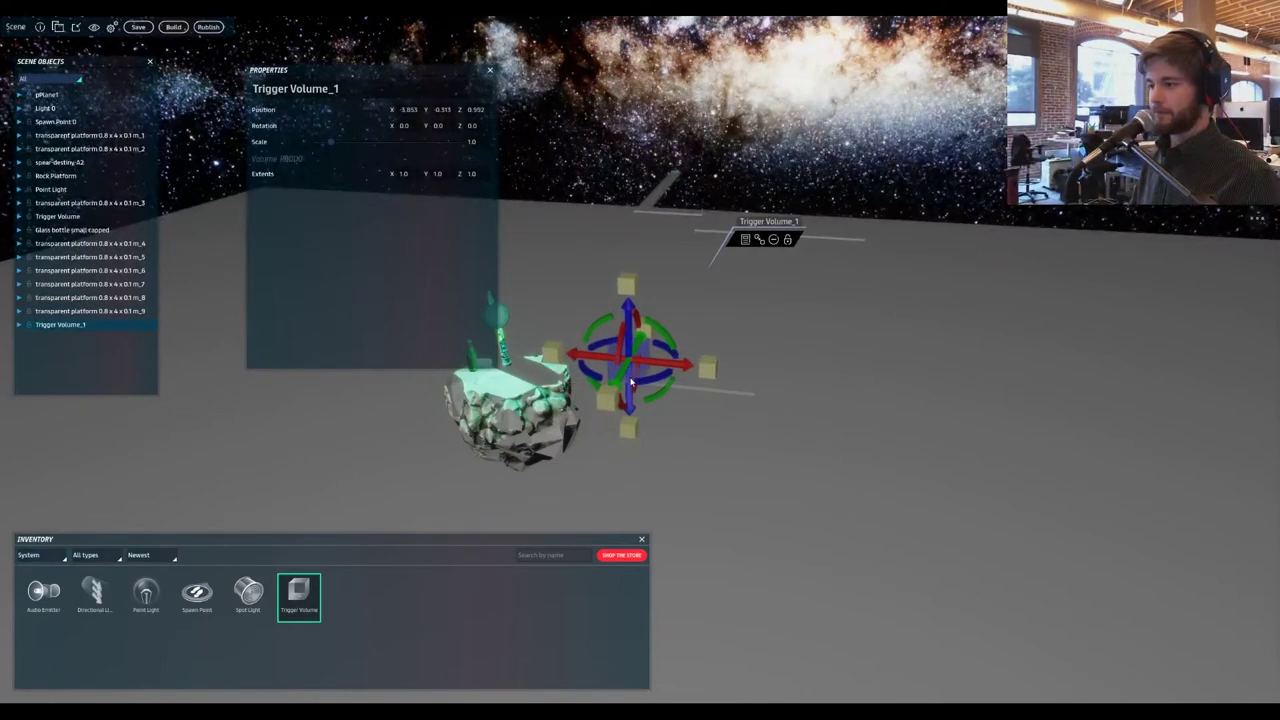
- Nudge the new trigger volume slightly along X on the platform beside the rock
right_click_drag(709, 445, 728, 420)
key("a")
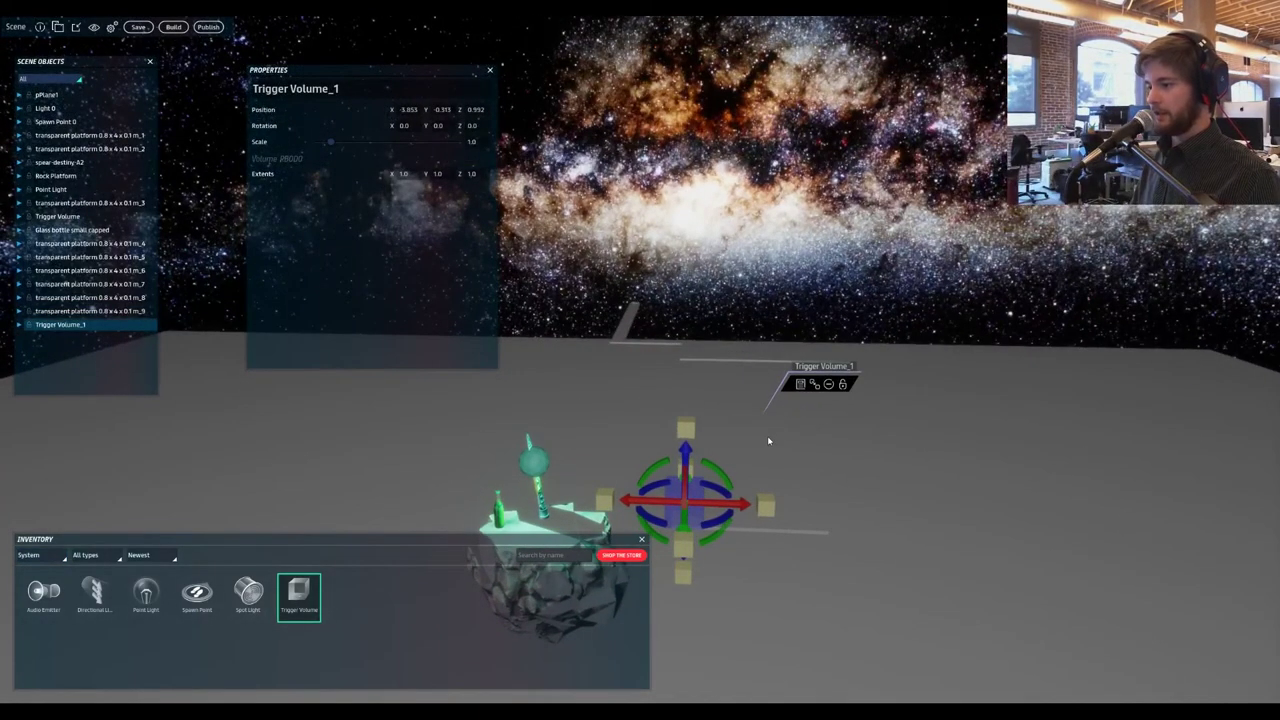
key("a")
left_click_drag(751, 505, 758, 506)
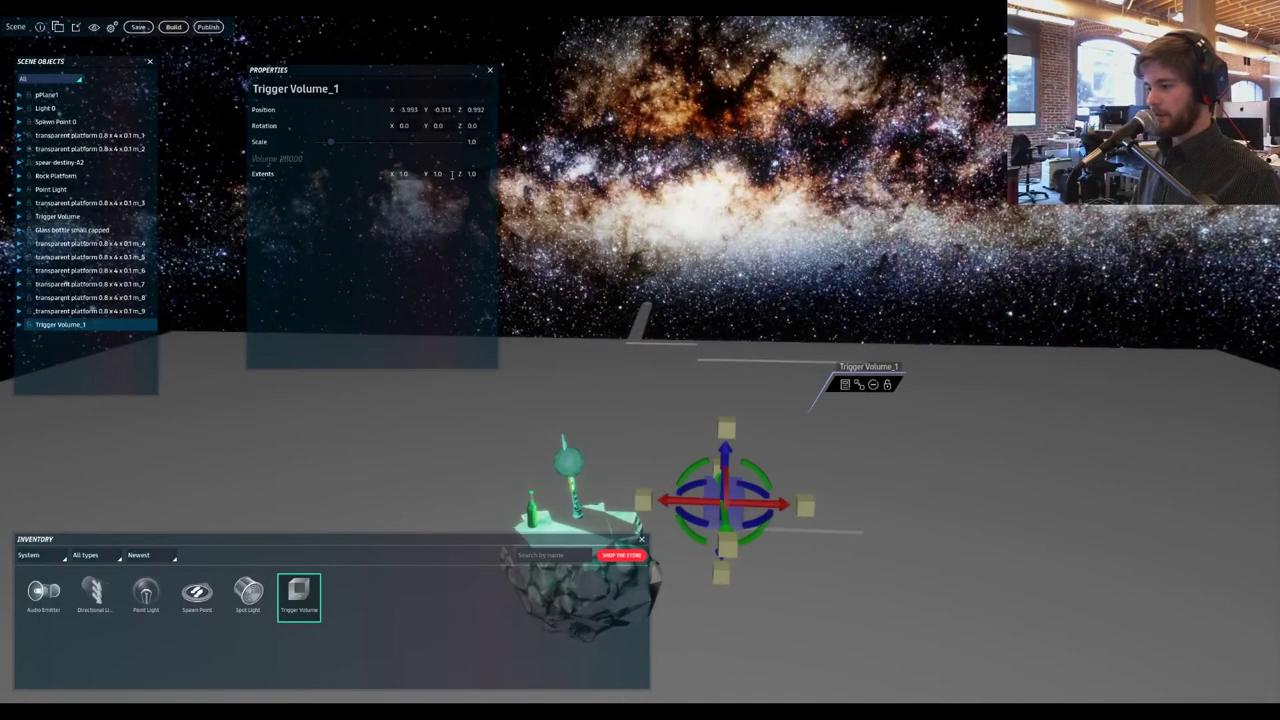
- Search the Purchased inventory for "teleport" and apply the Teleport (Local) script to the new trigger volume
key("s")
key("a")
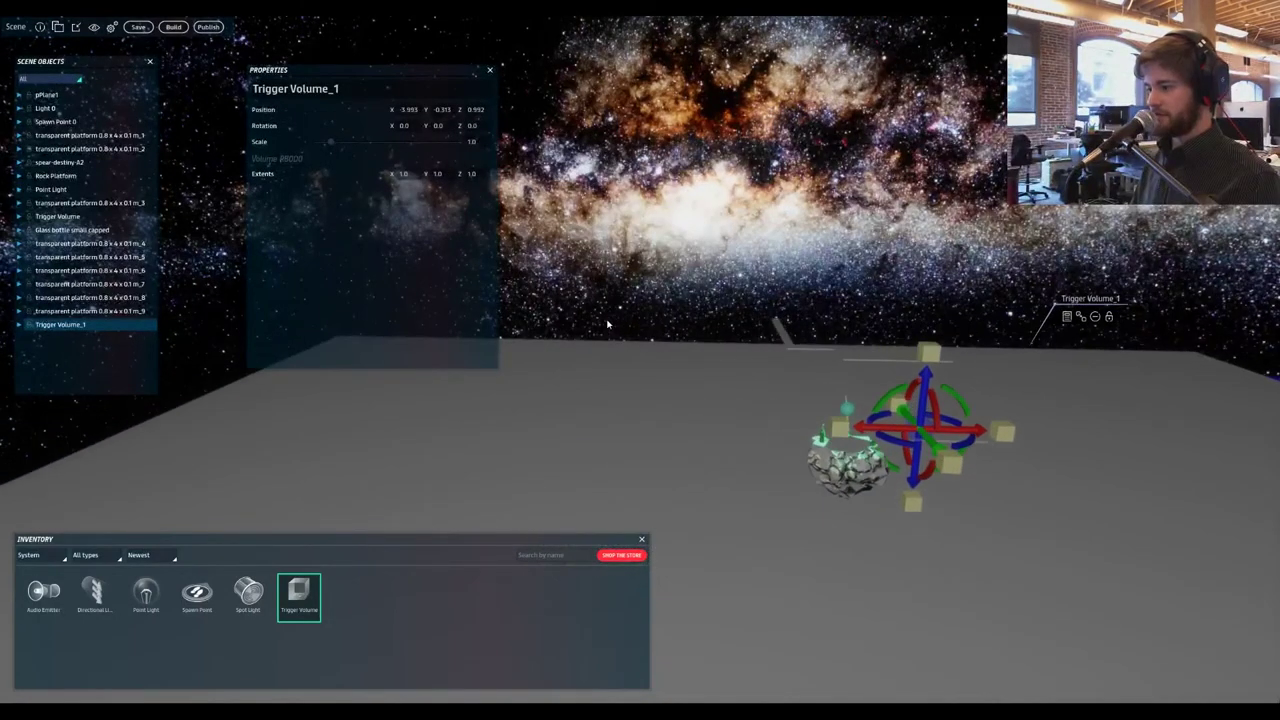
key("a")
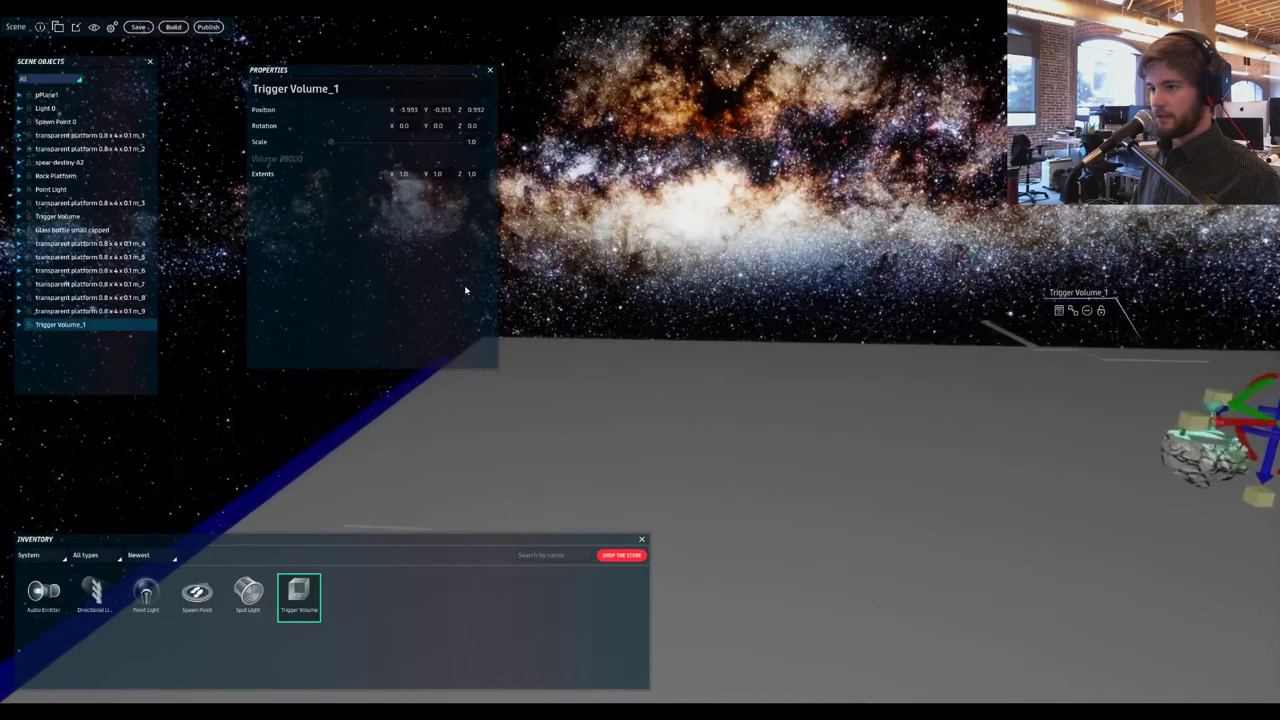
right_click_drag(439, 541, 500, 459)
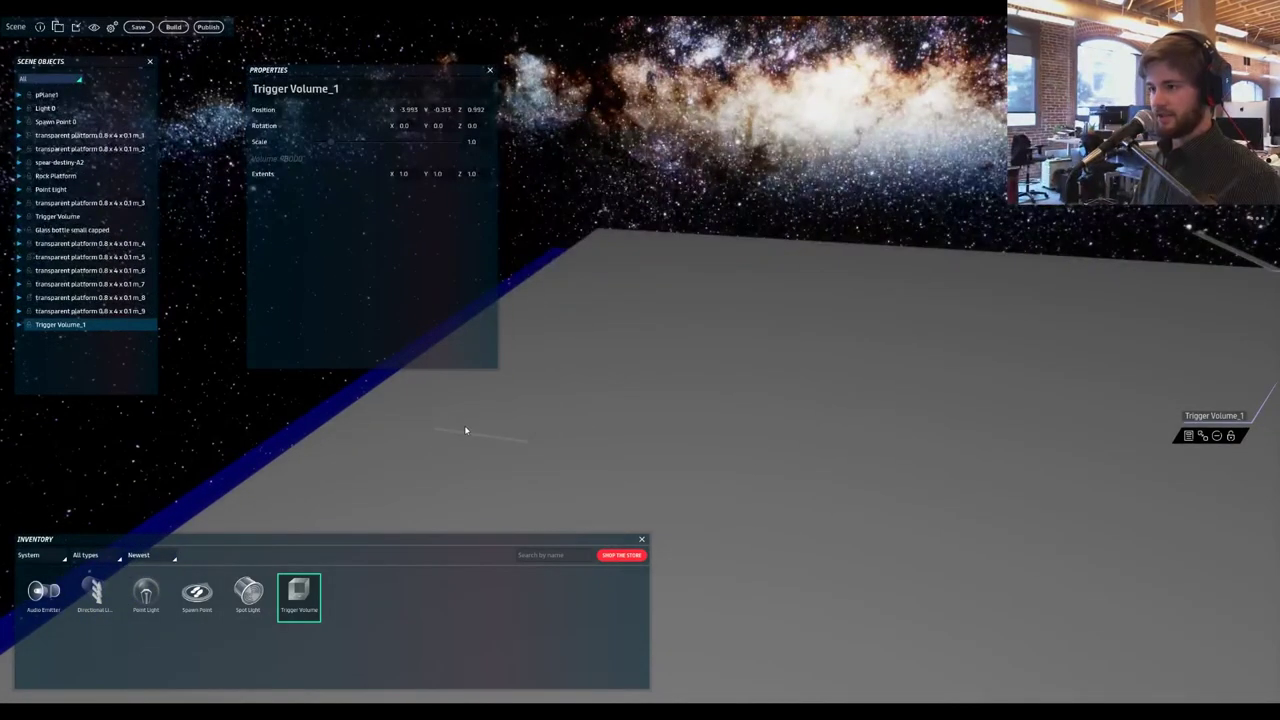
key("d")
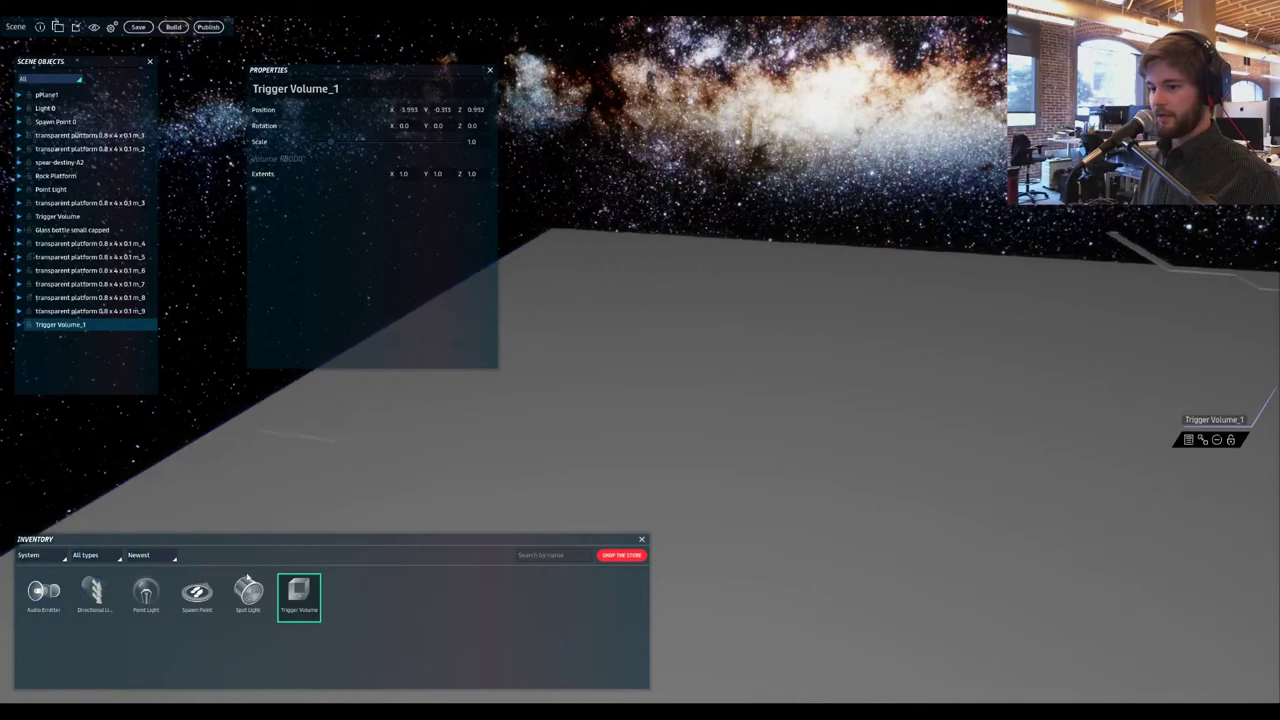
left_click(561, 555)
type("tale")
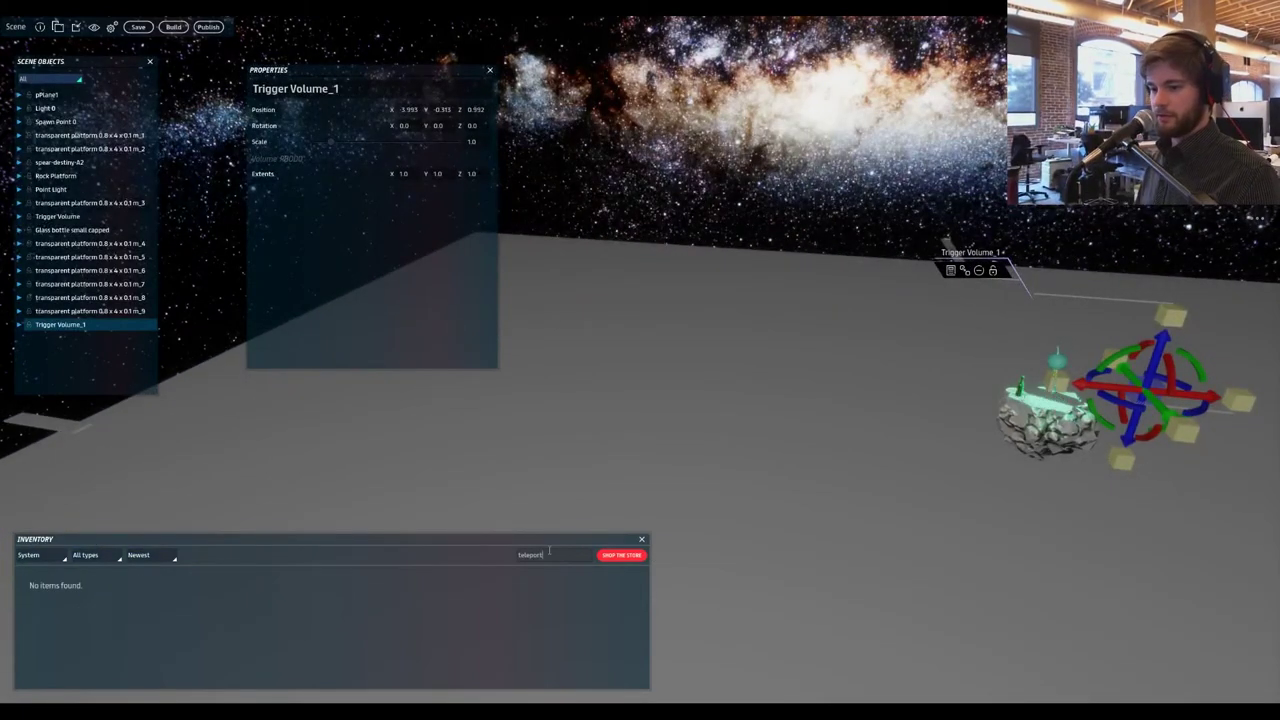
left_click(38, 555)
left_click(32, 580)
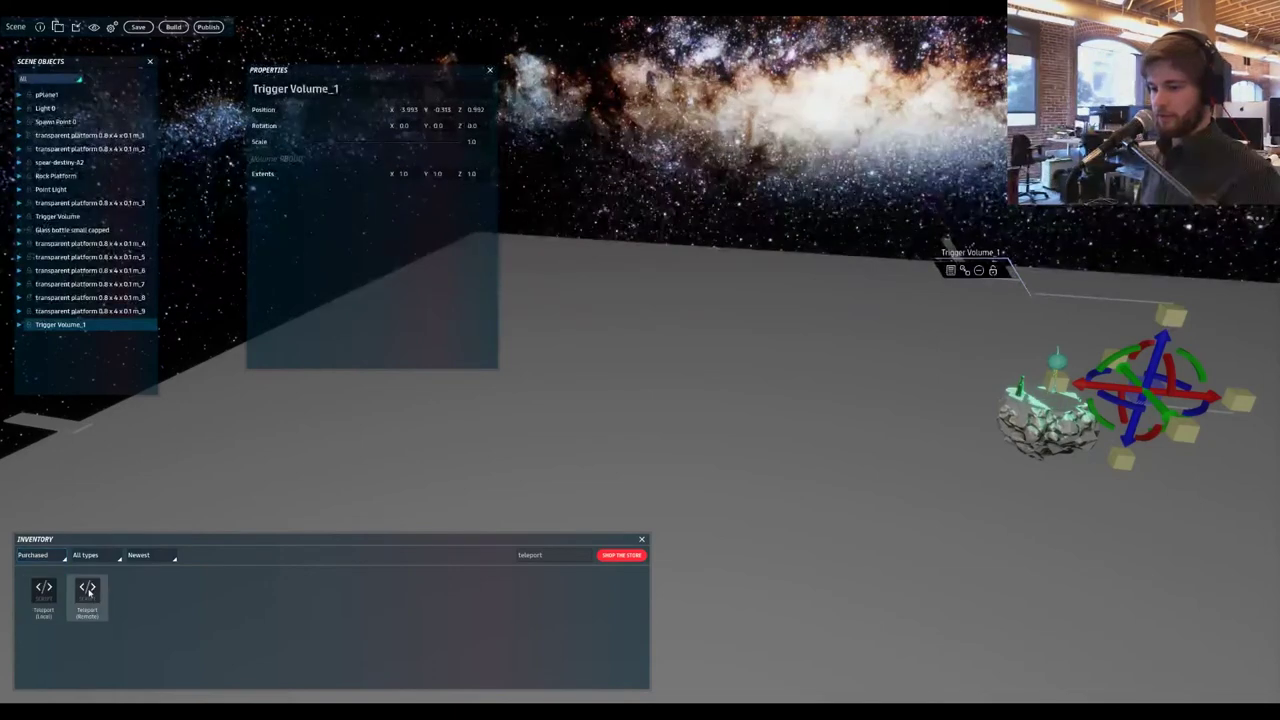
left_click_drag(52, 597, 1148, 390)
- Select the distant corner platform and check its position coordinates for the teleport destination
key("a")
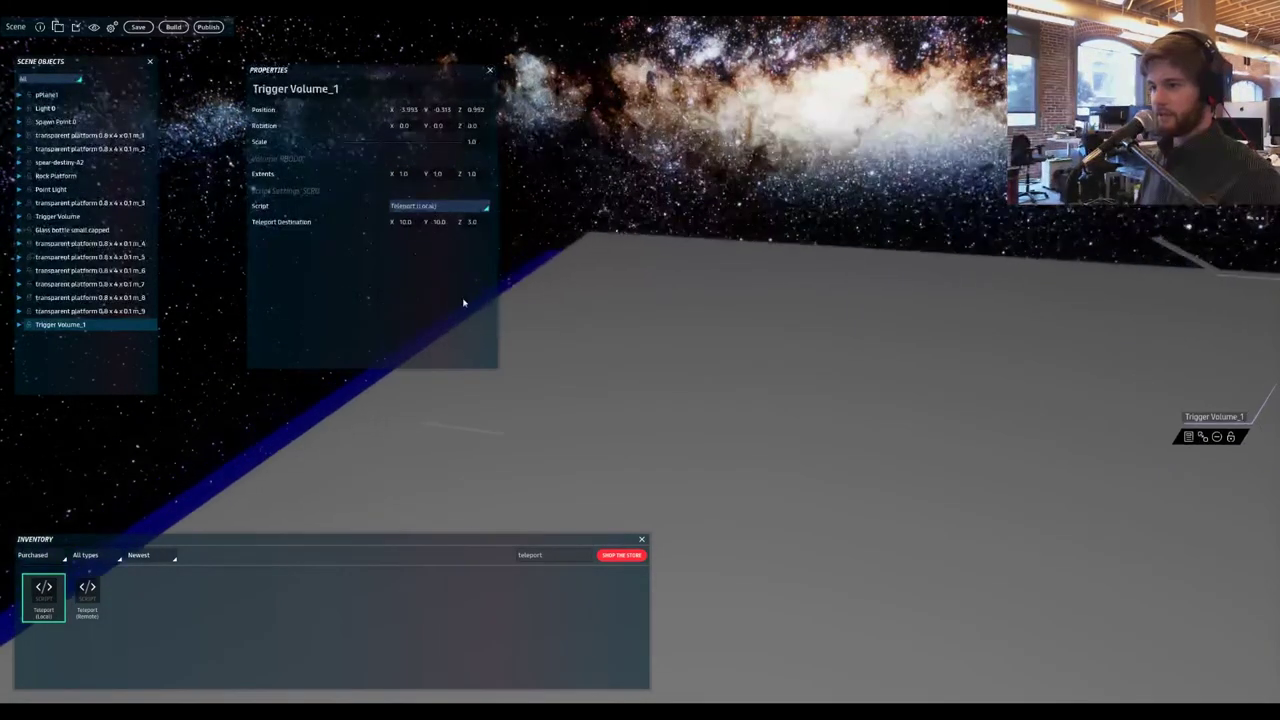
right_click_drag(528, 390, 500, 432)
left_click(475, 451)
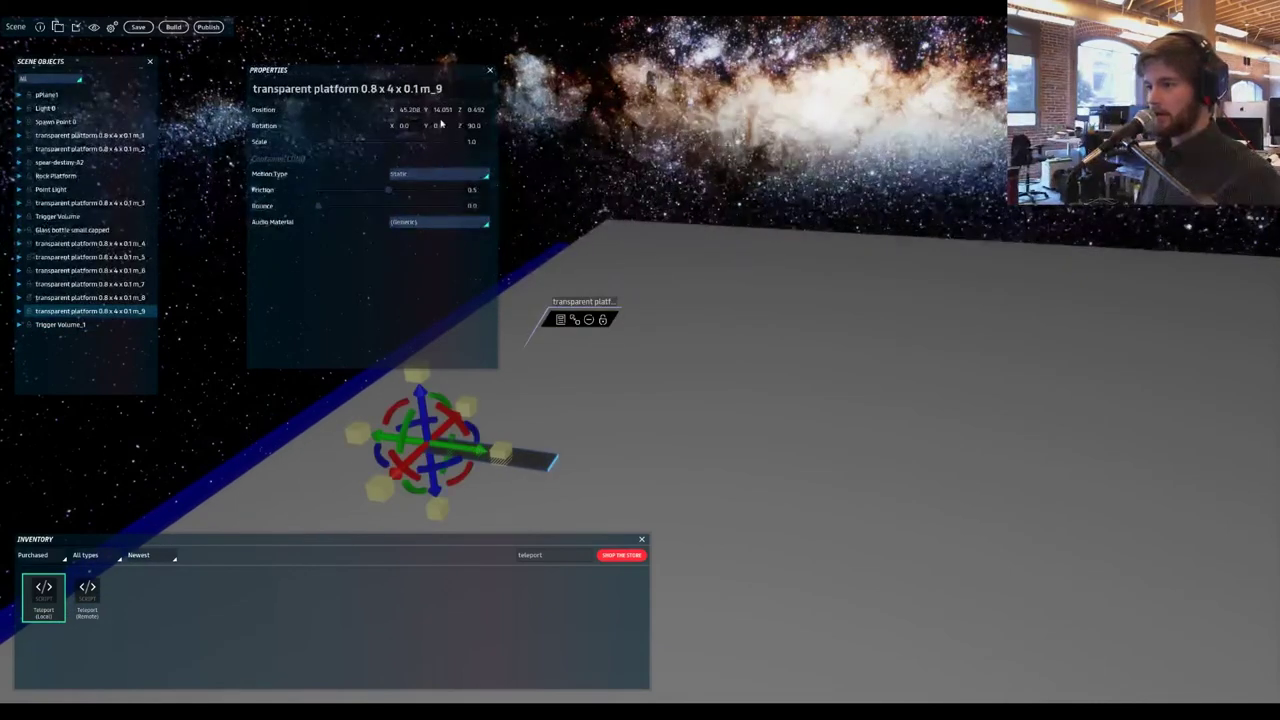
key("d")
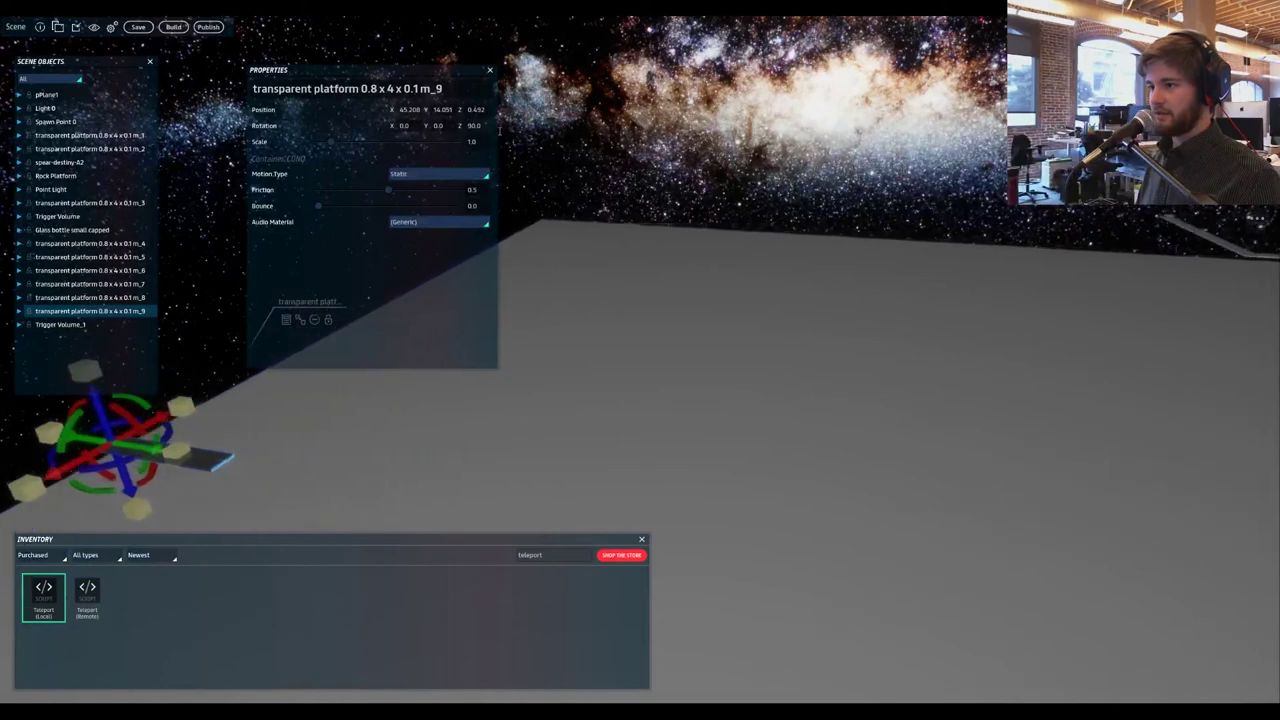
- Reselect the teleport trigger volume and slide it along X back onto the platform beside the rock, at about -4.07
left_click(948, 397)
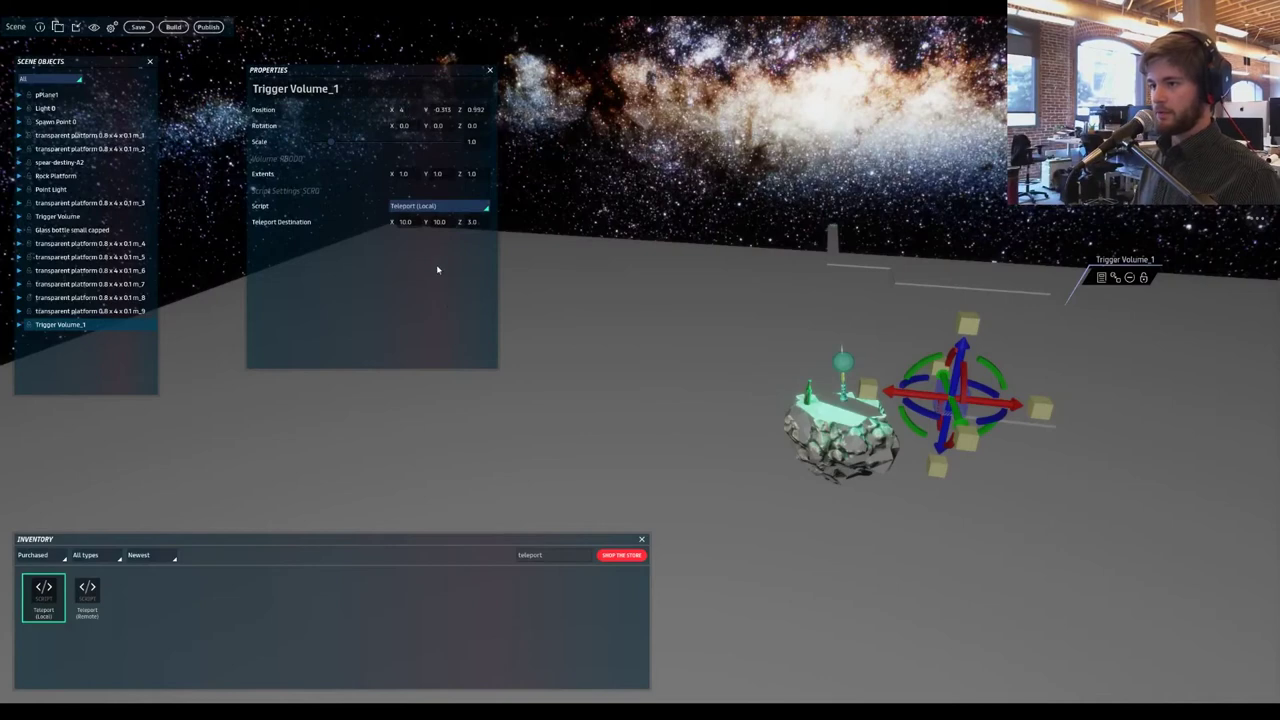
left_click(403, 221)
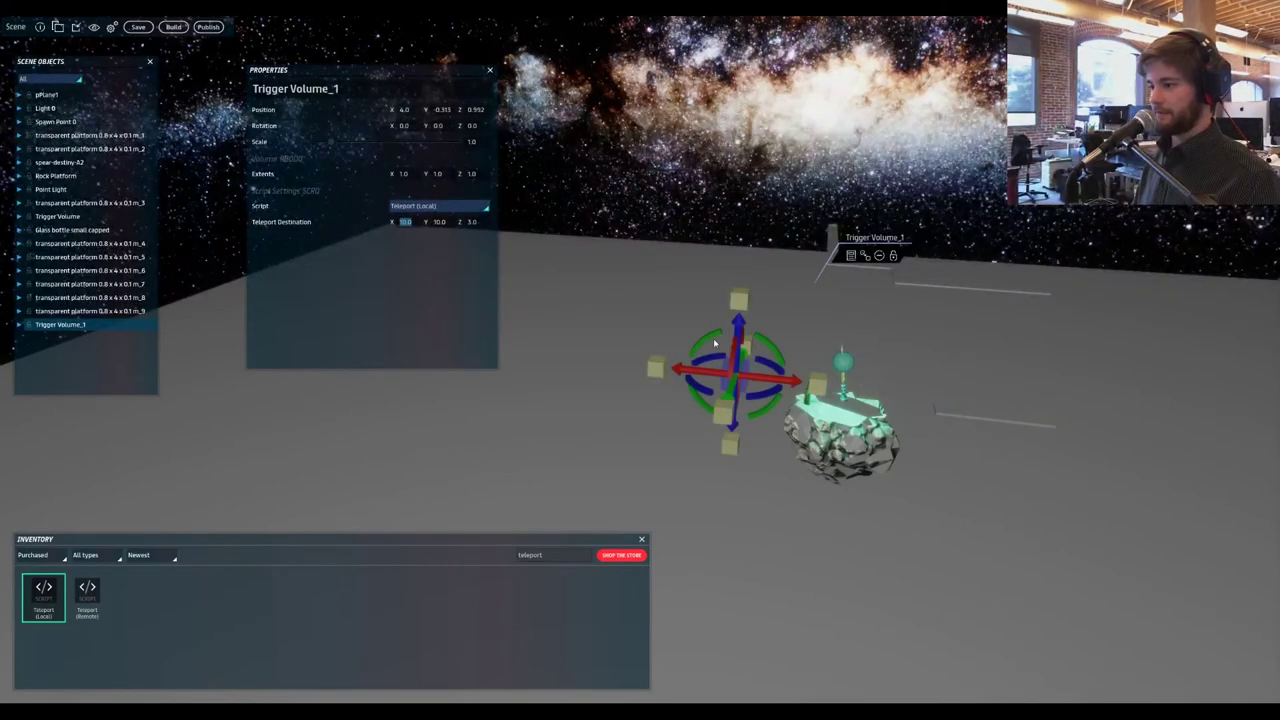
left_click_drag(770, 380, 987, 415)
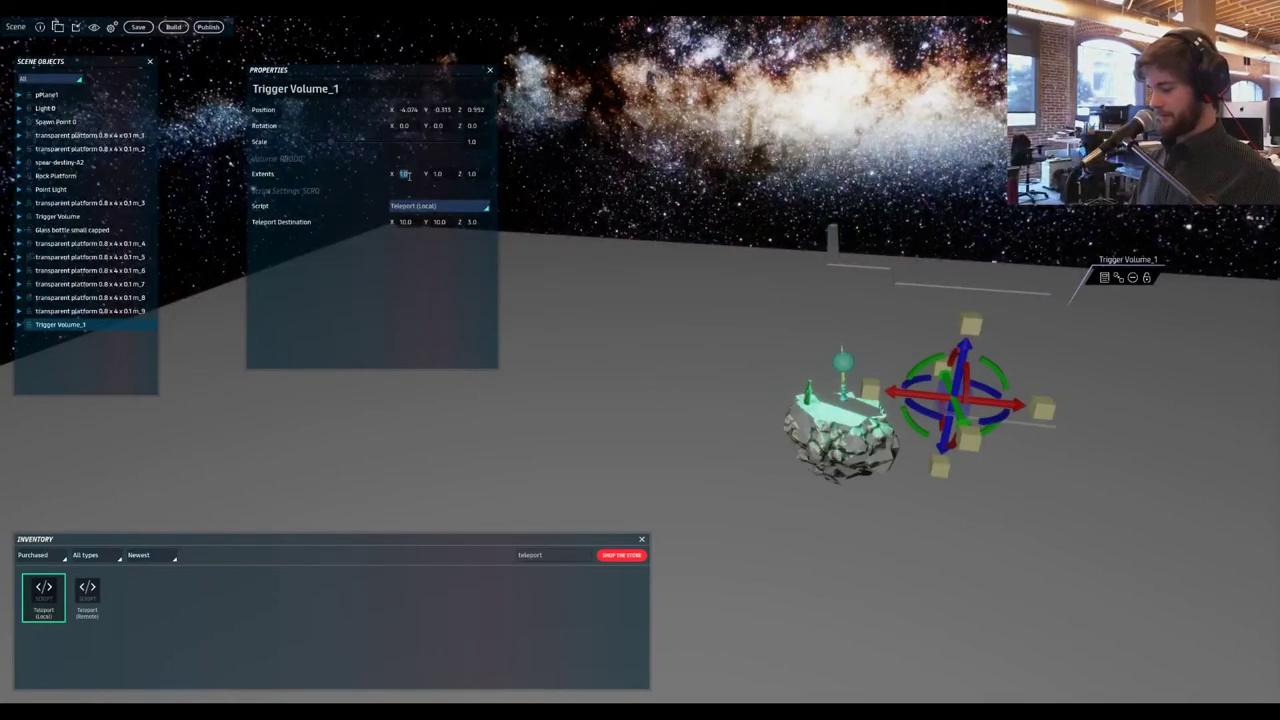
type("5")
key("Tab")
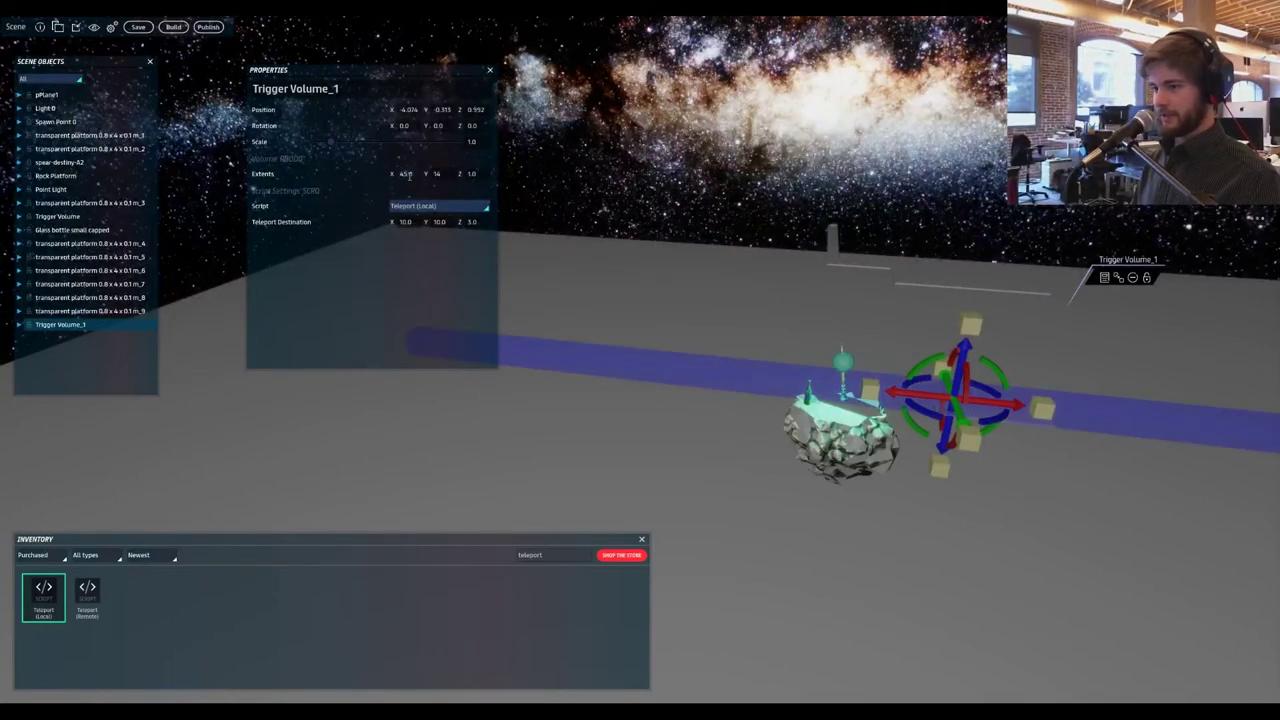
left_click(409, 176)
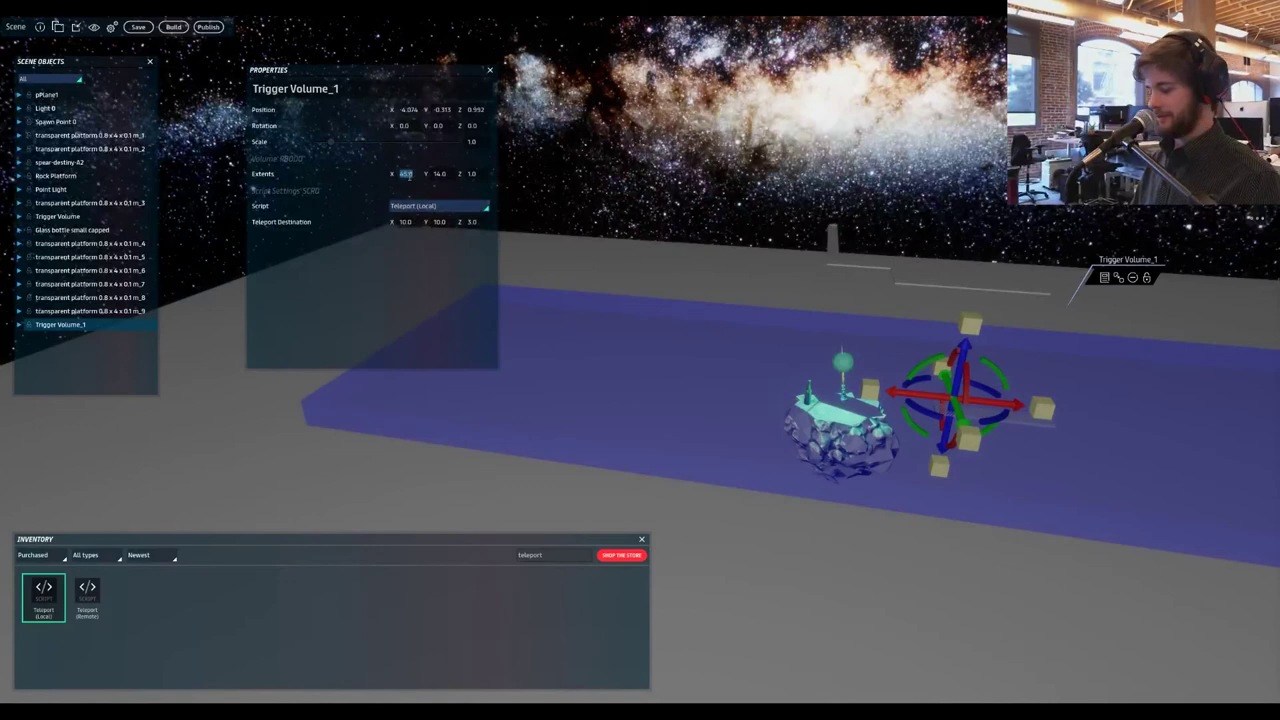
type("1")
key("Tab")
type("1")
key("Tab")
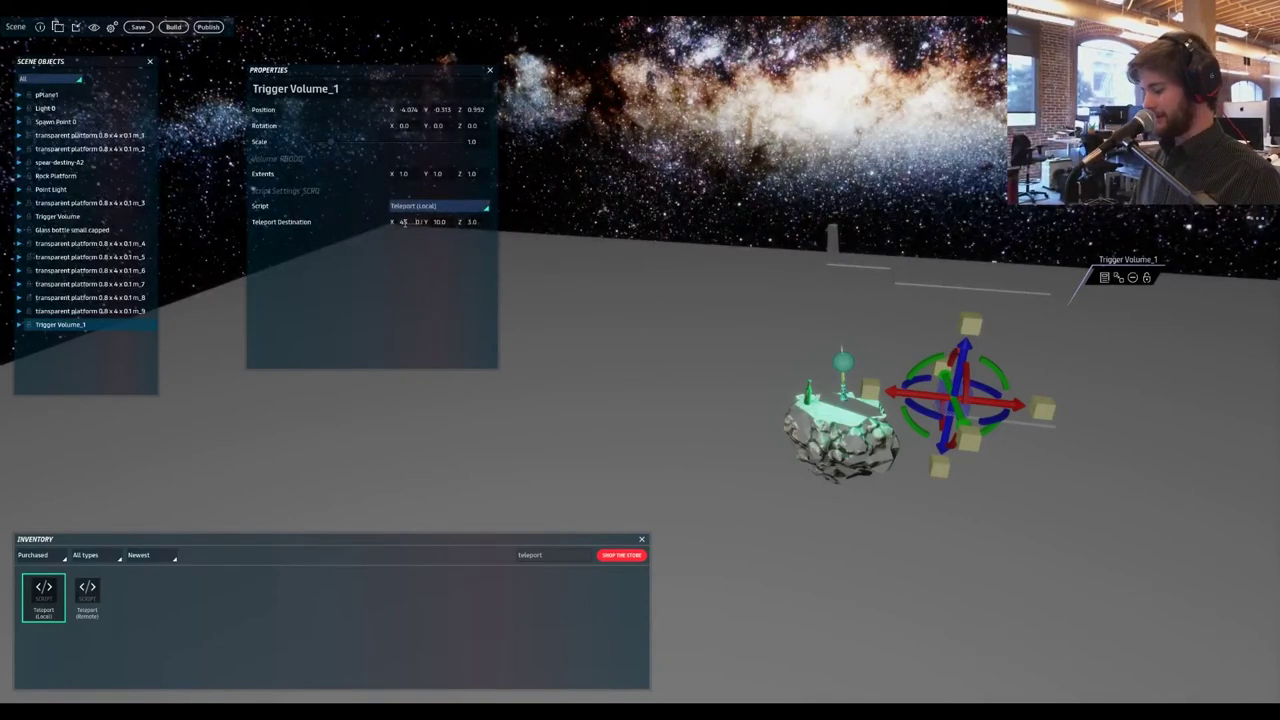
- Set the trigger volume's teleport destination to X 45 and Y 14
key("BackSpace")
key("BackSpace")
key("BackSpace")
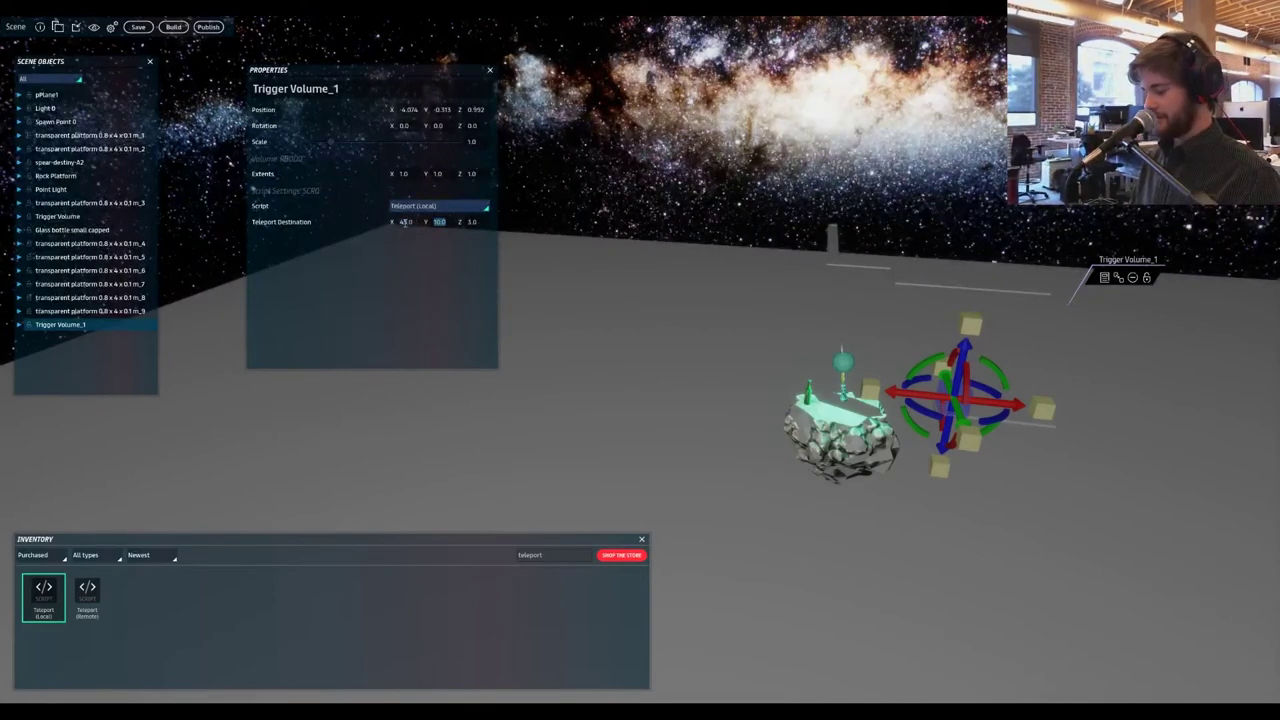
key("Tab")
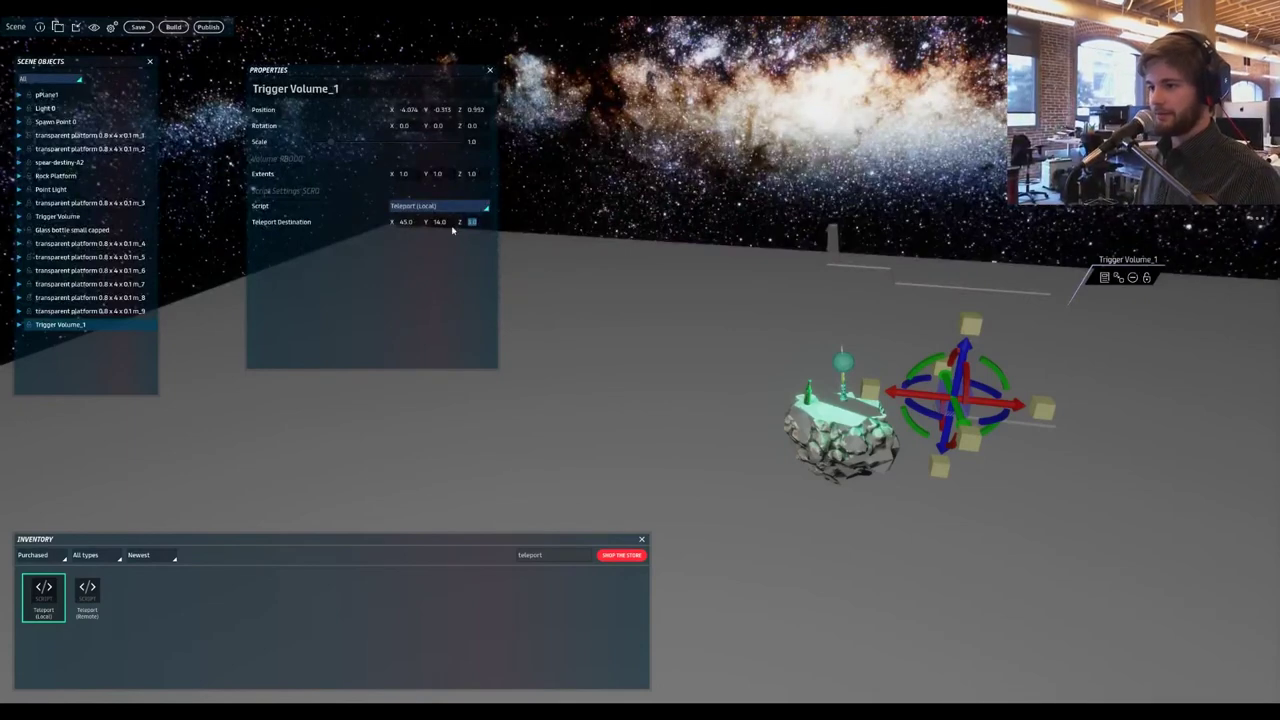
- Duplicate the platform under the teleport trigger, slide the copy outward to about X -7.07 and rotate it about a quarter turn around Z
key("d")
mouse_move(690, 440)
right_mouse_down()
mouse_move(680, 430)
mouse_move(700, 455)
right_mouse_up()
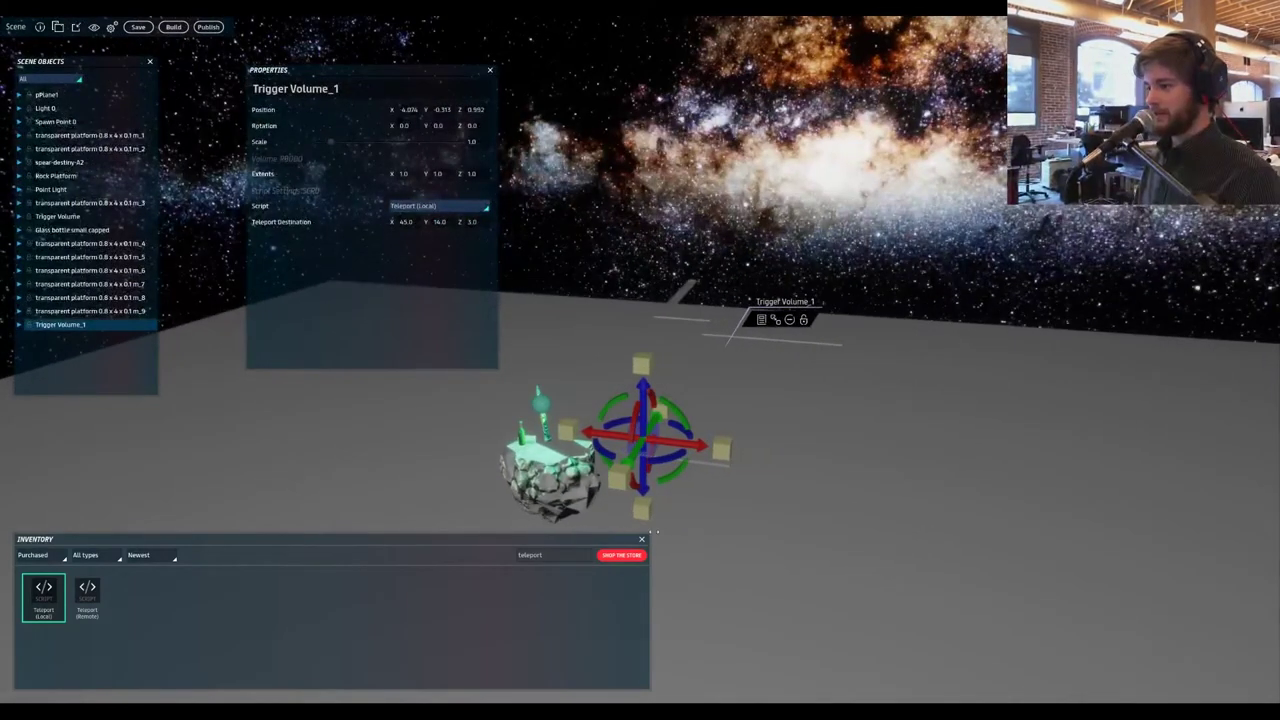
left_click(702, 459)
key("ctrl+d")
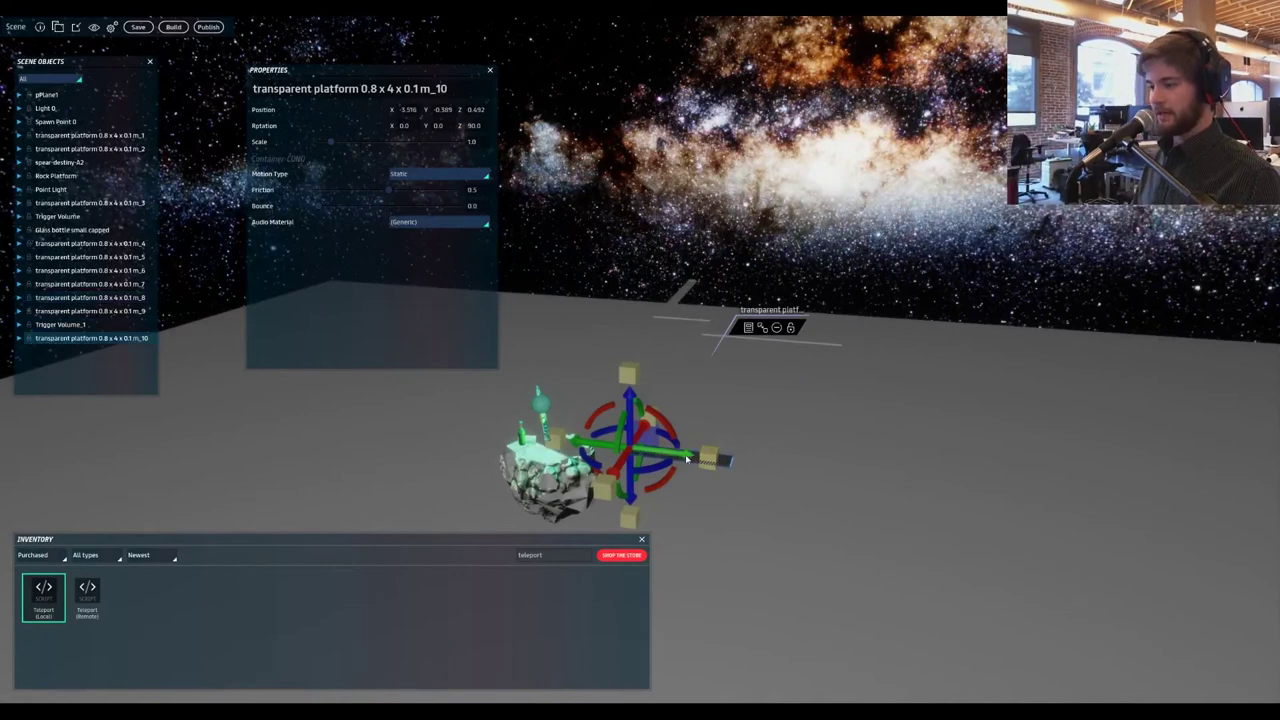
left_click_drag(685, 454, 791, 440)
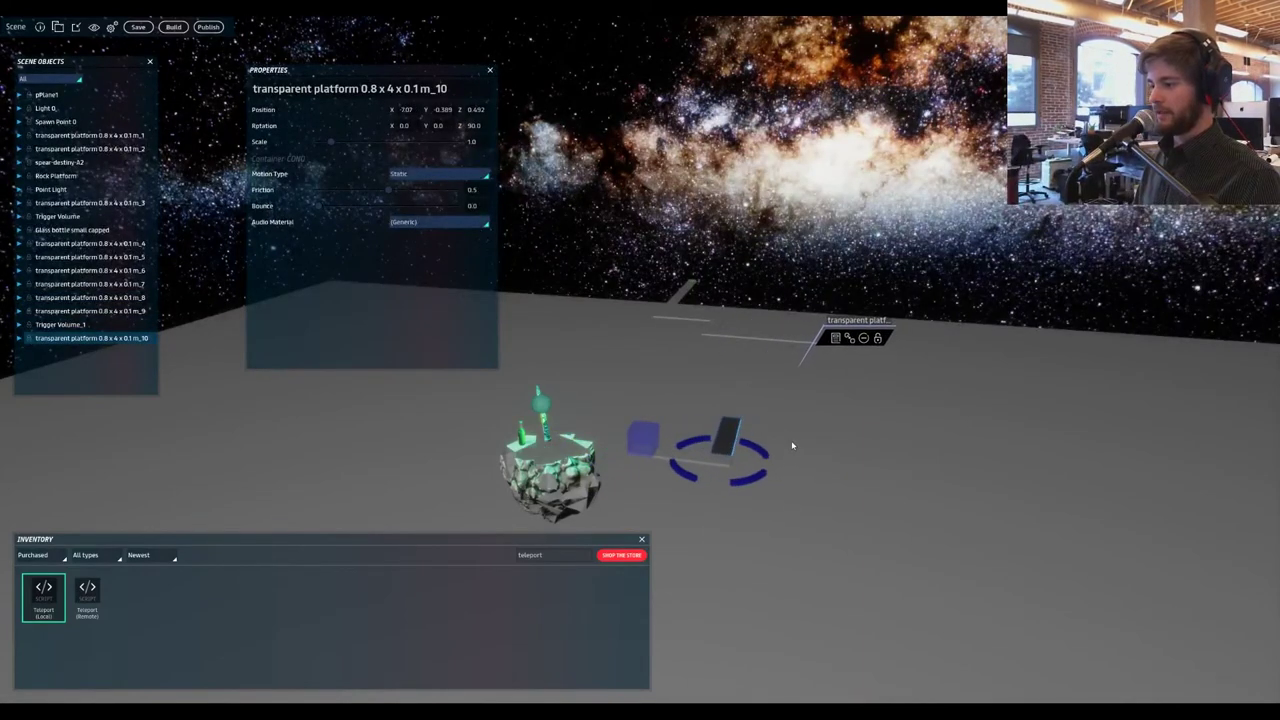
- Duplicate the rotated platform repeatedly along Y to add four more walkway pieces, with the last at about Y -13.18
key("ctrl+d")
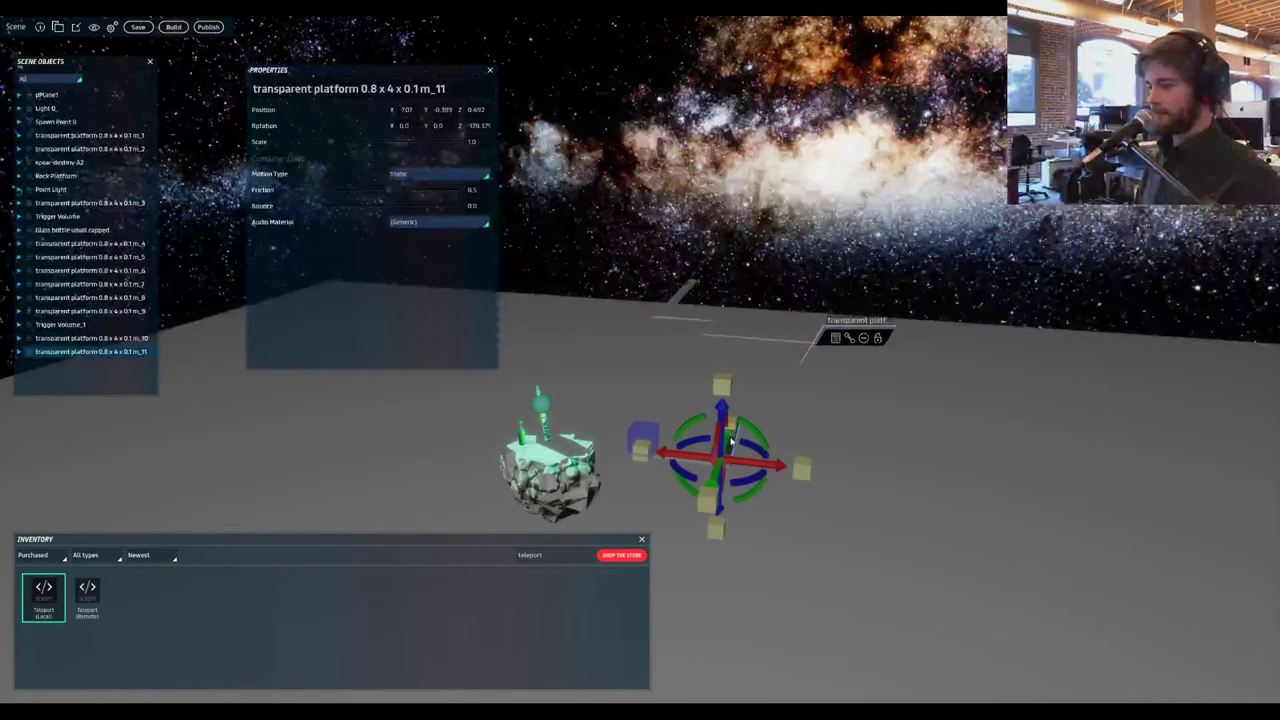
left_click_drag(746, 430, 765, 340)
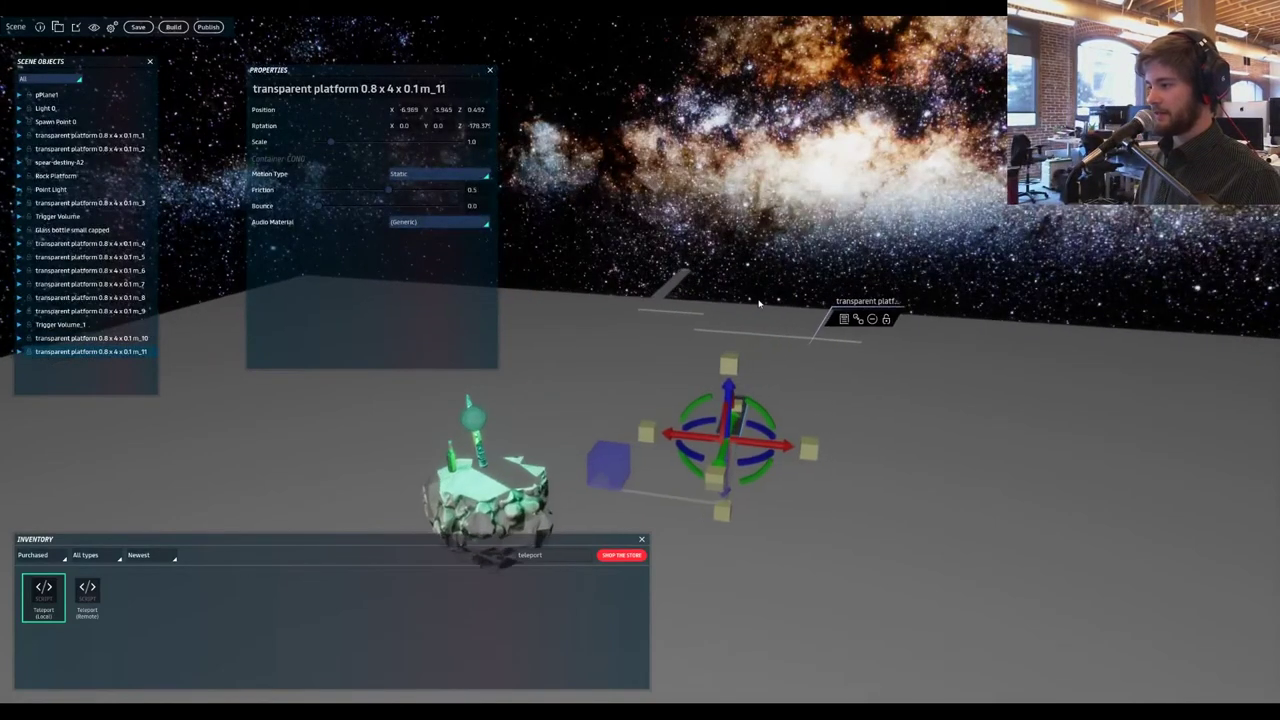
right_click_drag(758, 352, 746, 308)
key("w")
key("ctrl+d")
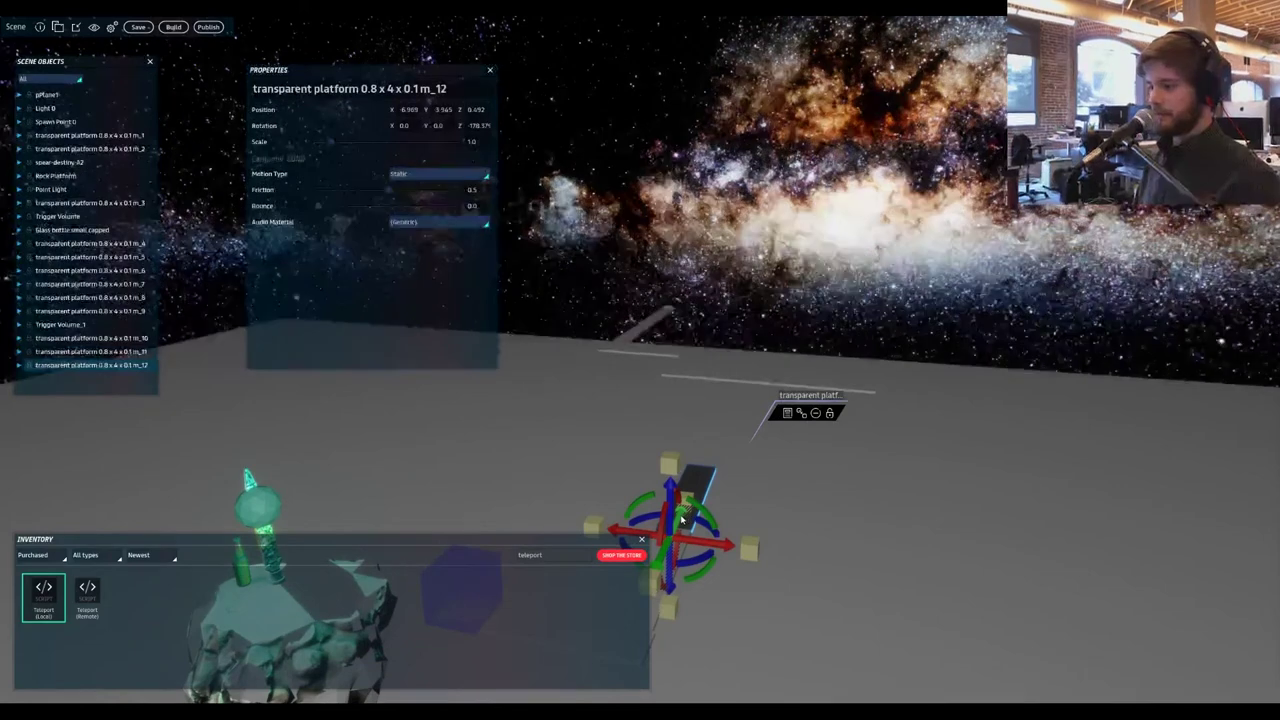
left_click_drag(686, 519, 805, 246)
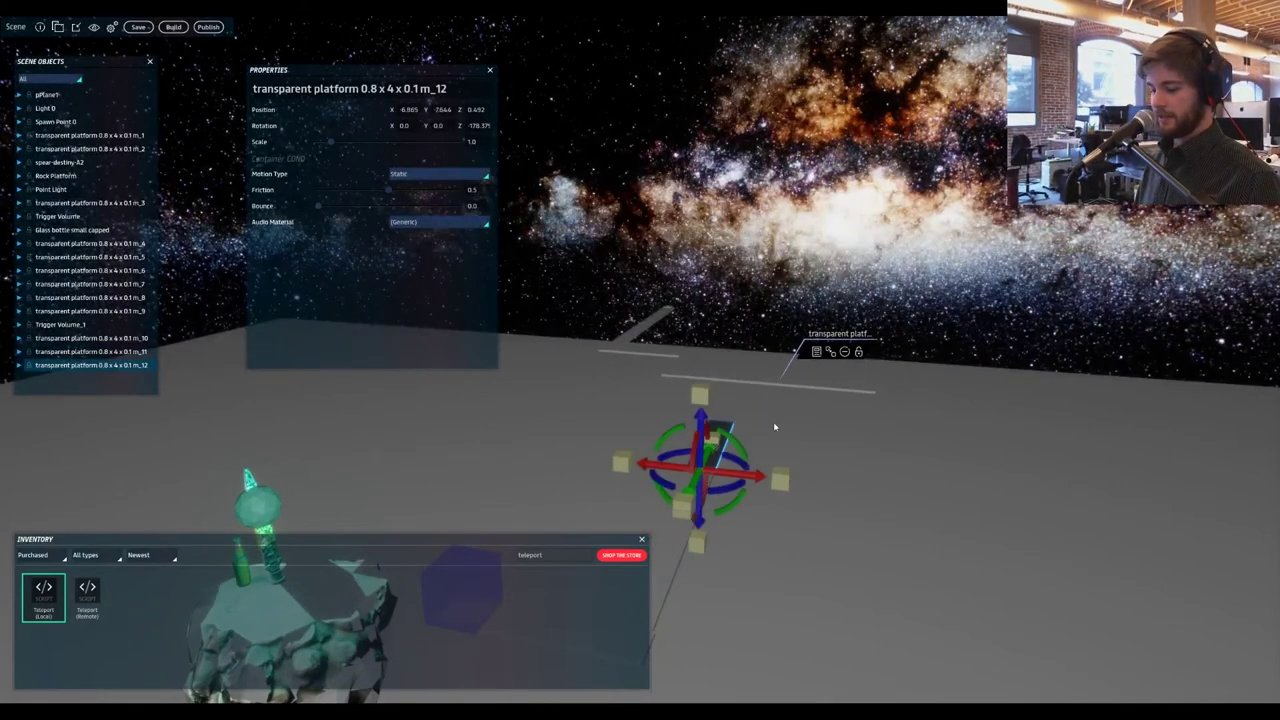
key("ctrl+d")
left_click_drag(708, 462, 803, 248)
key("ctrl+d")
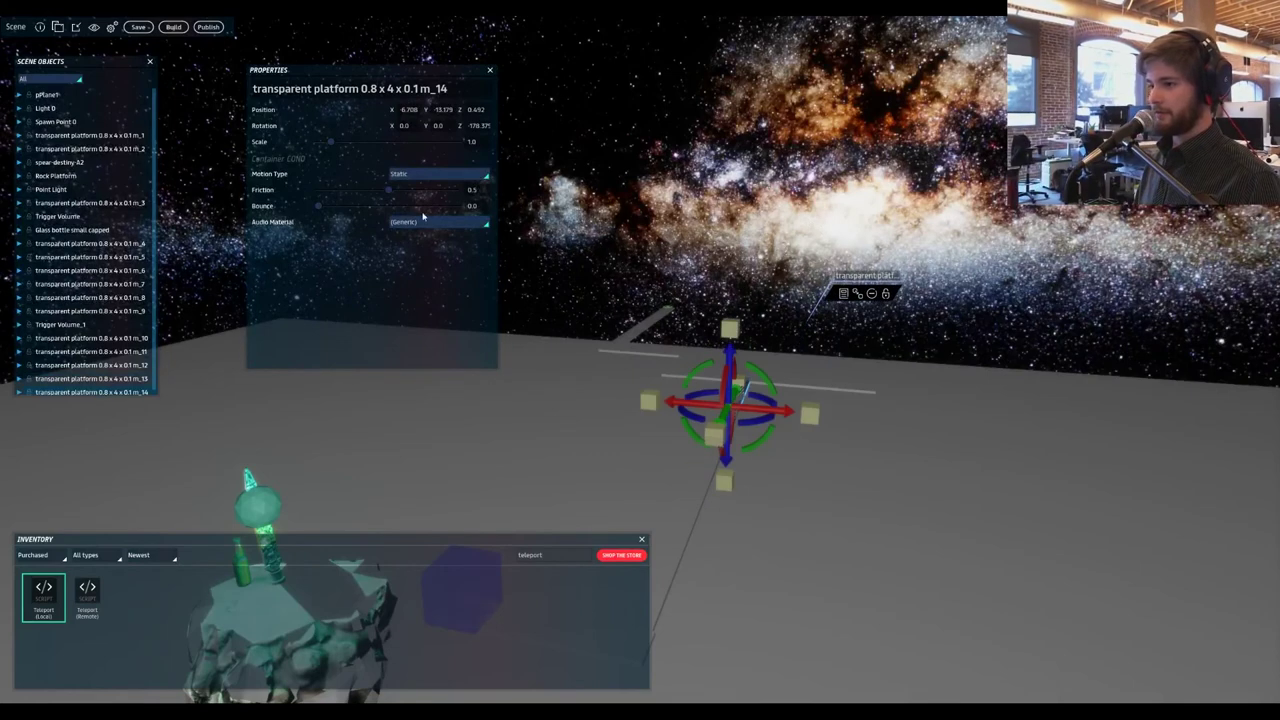
- Save and build the scene, and visit the built experience
left_click(139, 27)
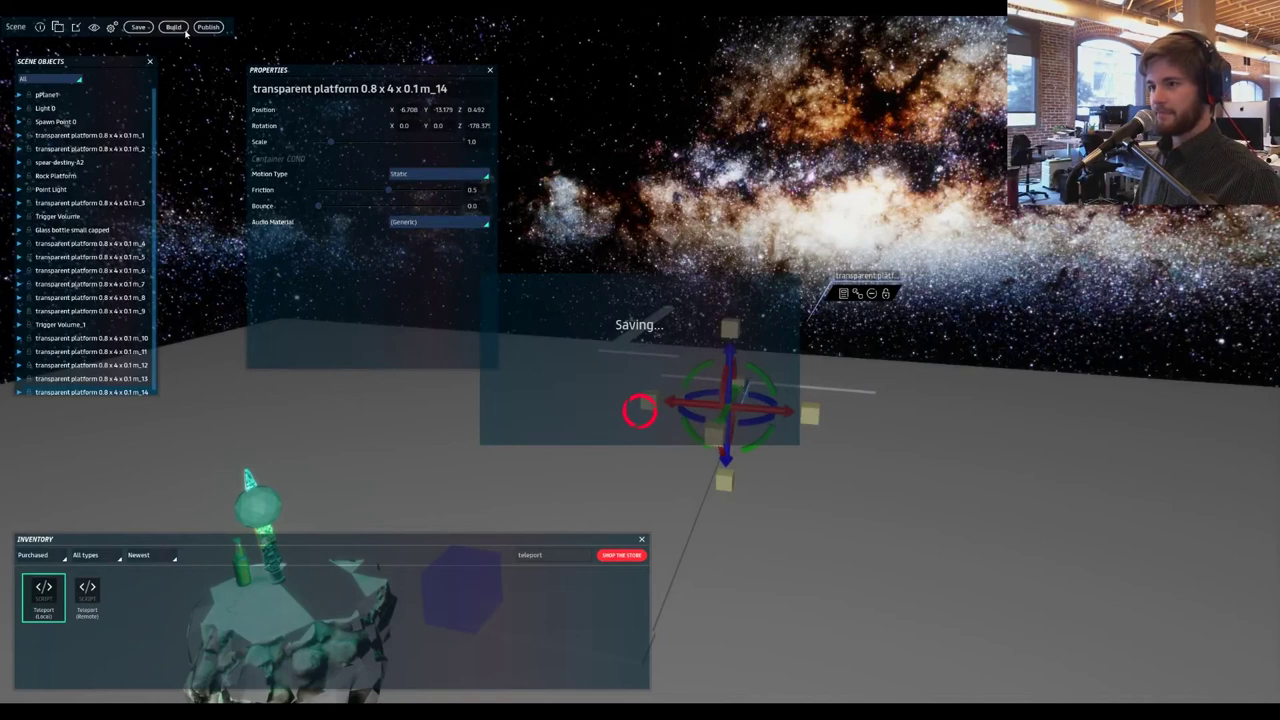
left_click(177, 28)
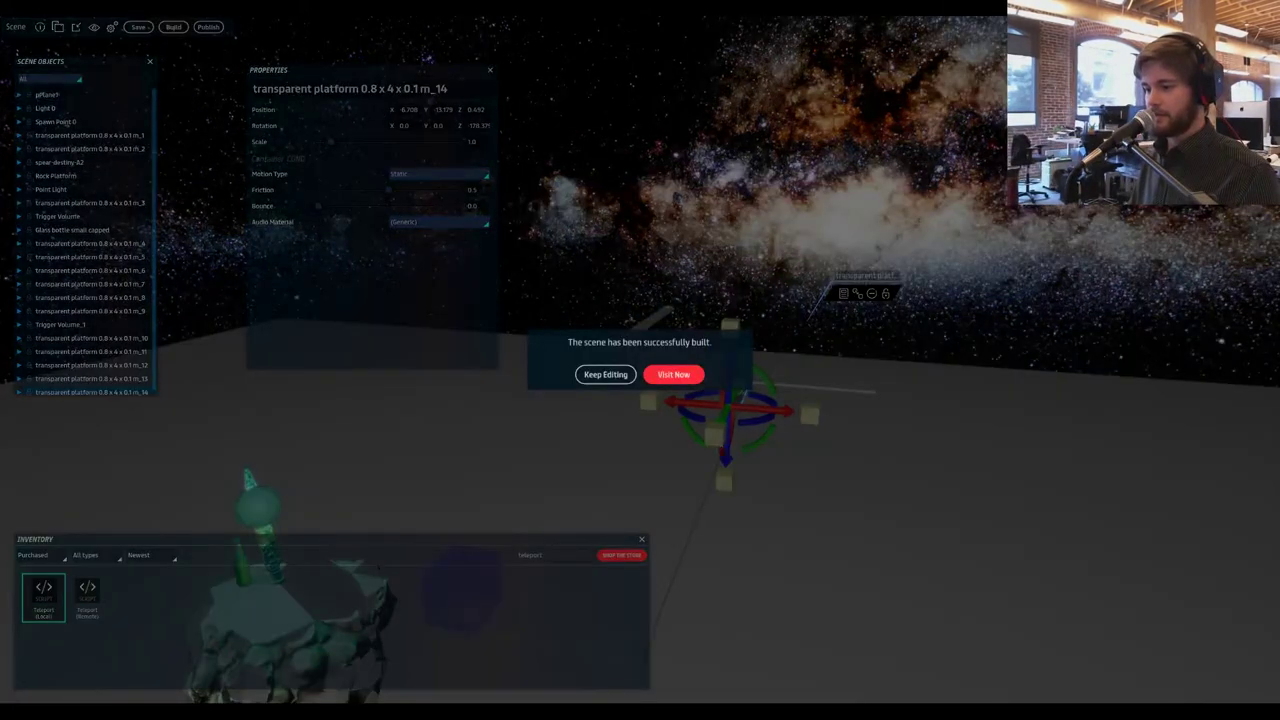
left_click(692, 379)
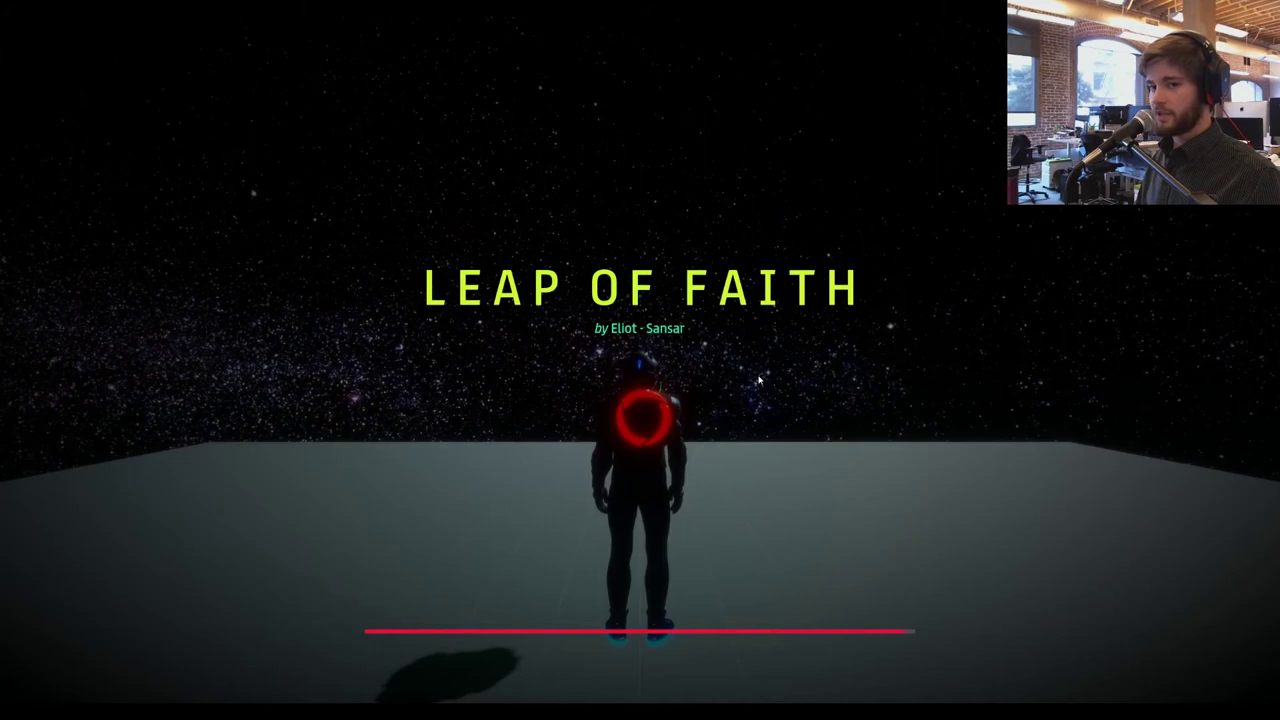
- Walk the avatar across the floor from the spawn point toward the floating rock
key("w")
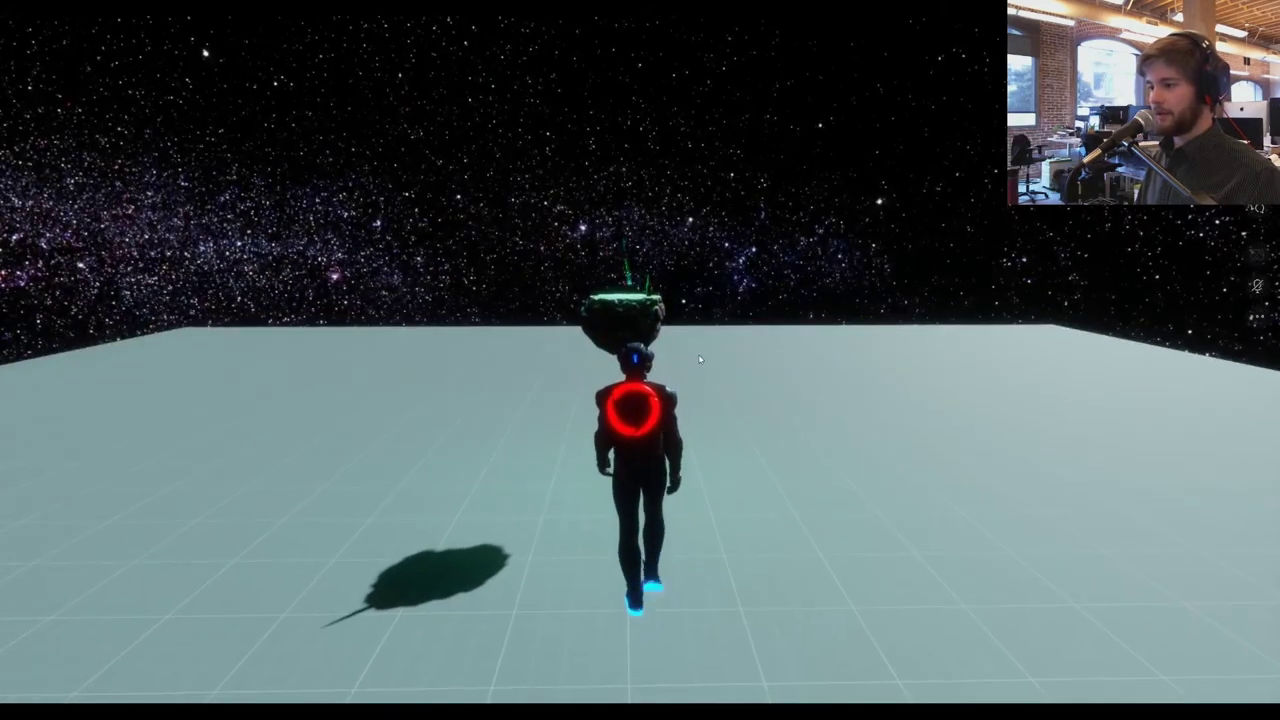
key("w")
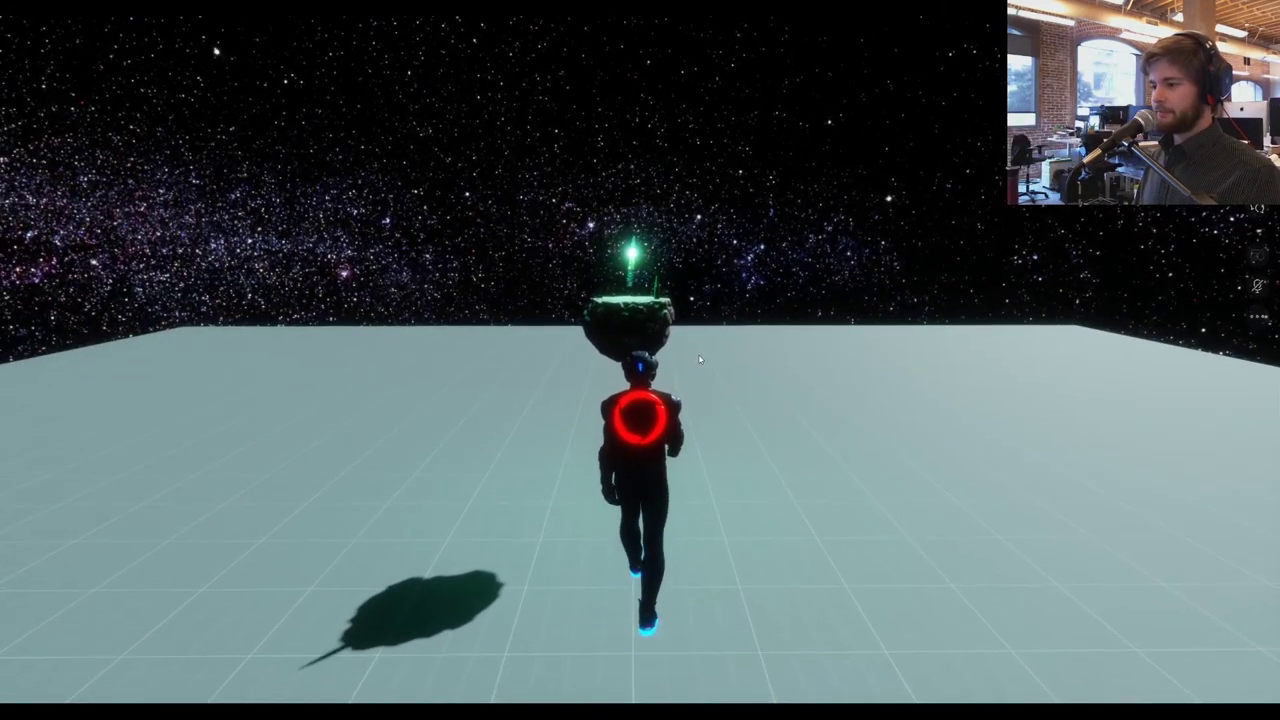
left_click_drag(699, 356, 698, 401)
key("w")
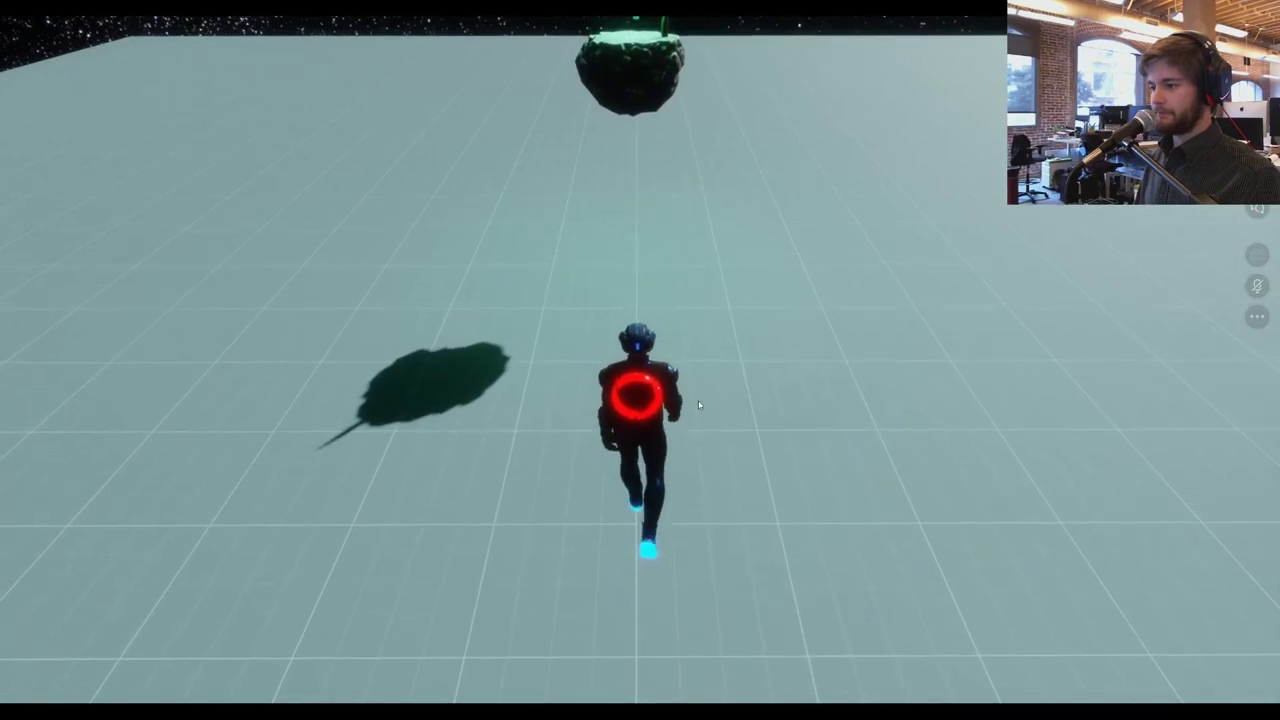
key("w")
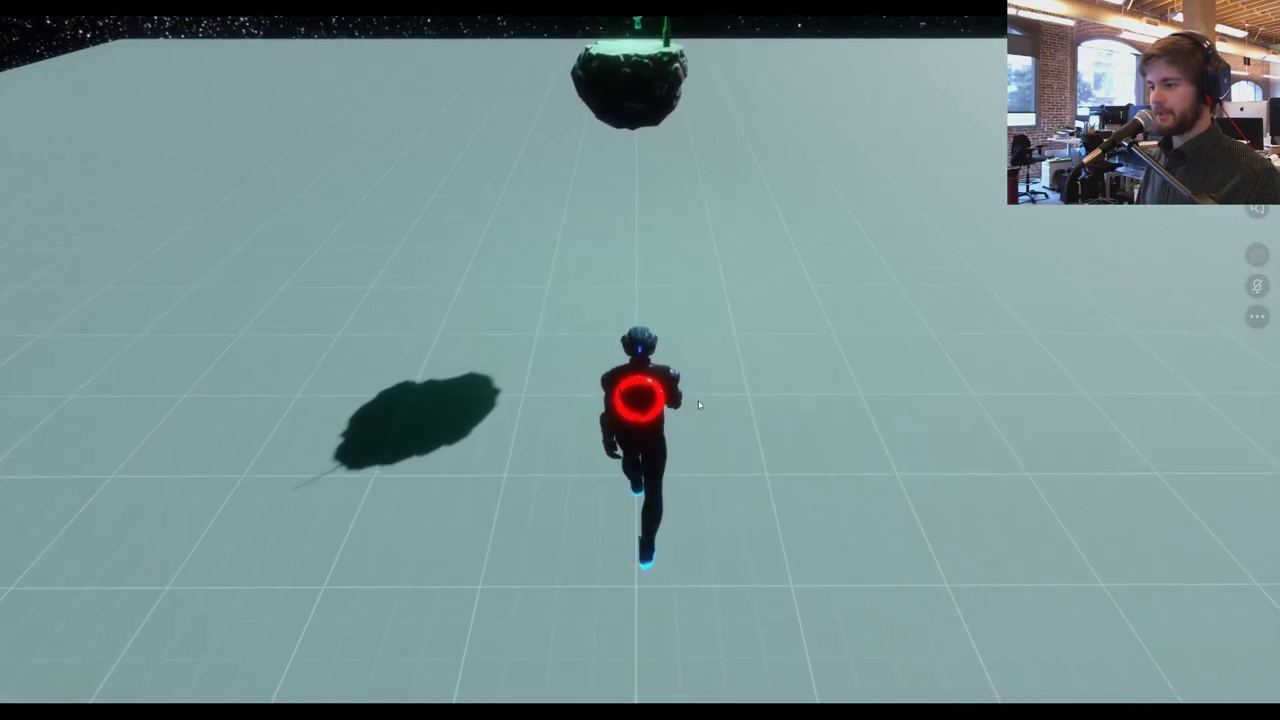
key("w")
left_click_drag(698, 400, 678, 354)
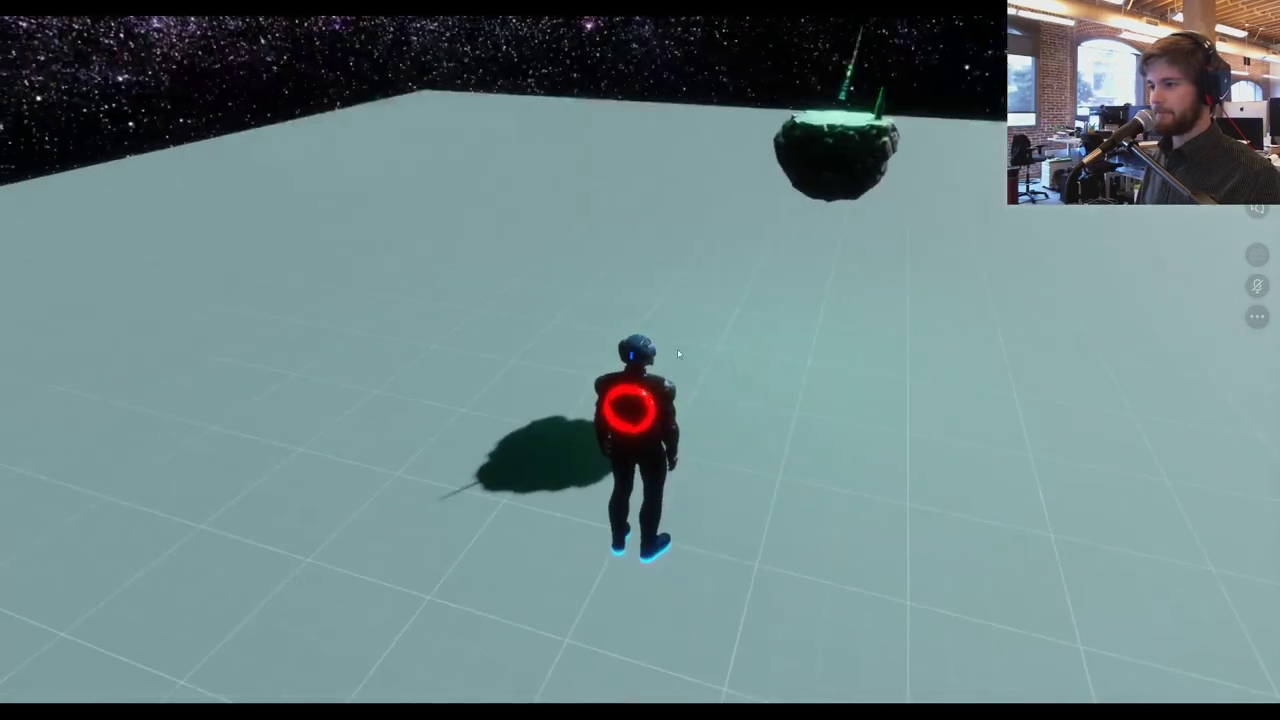
- Bring the avatar close beside the floating rock and look around it from several angles
key("ctrl")
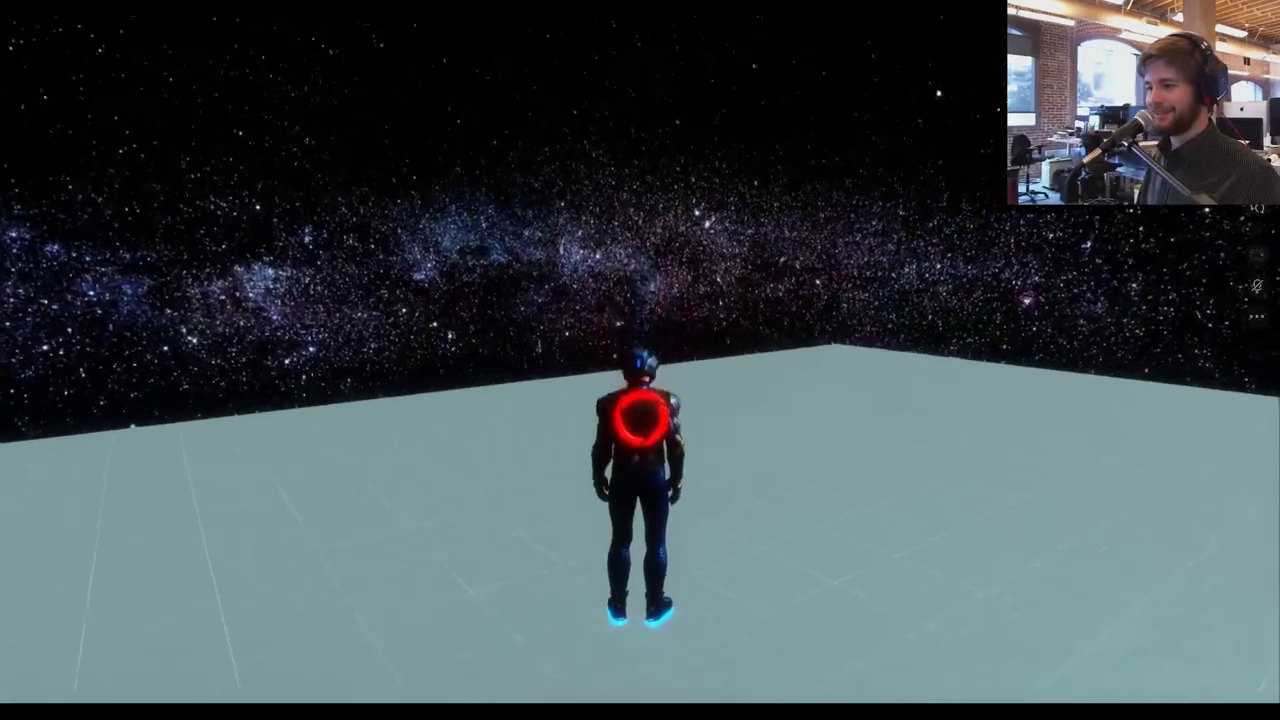
key("ctrl")
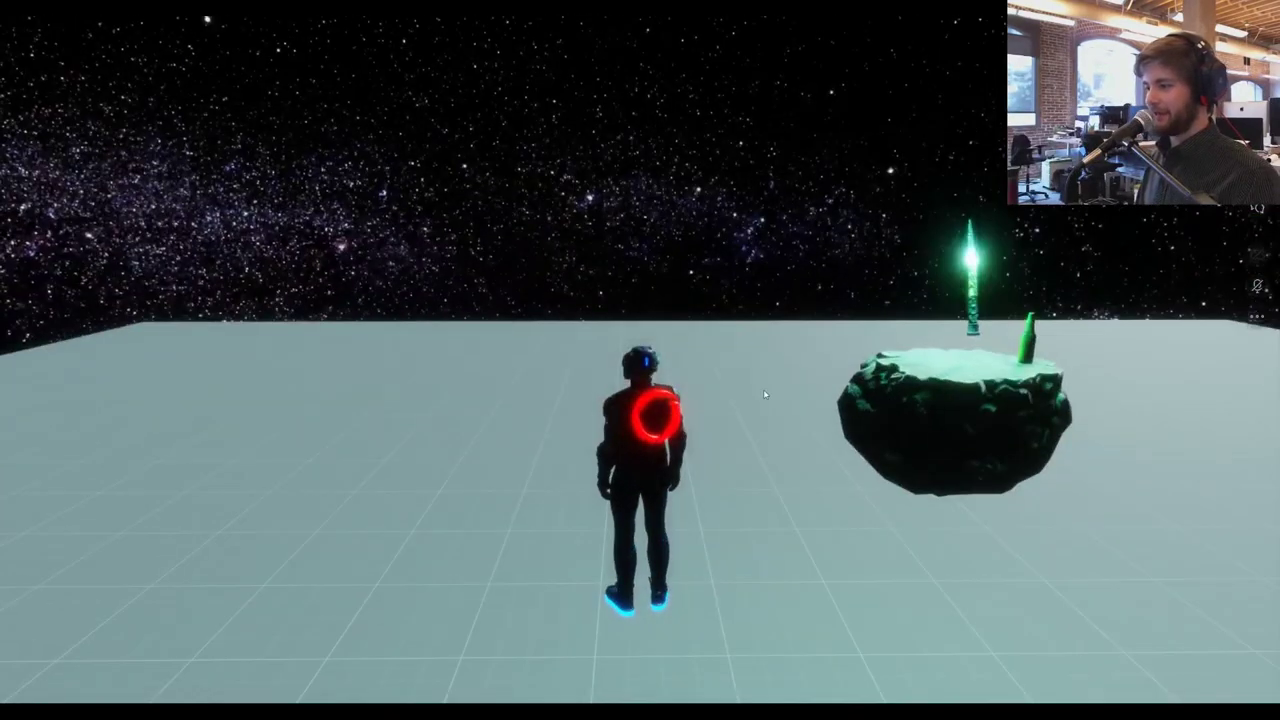
mouse_move(765, 394)
right_mouse_down()
mouse_move(734, 477)
mouse_move(614, 315)
mouse_move(555, 460)
right_mouse_up()
left_click(608, 329, "ctrl")
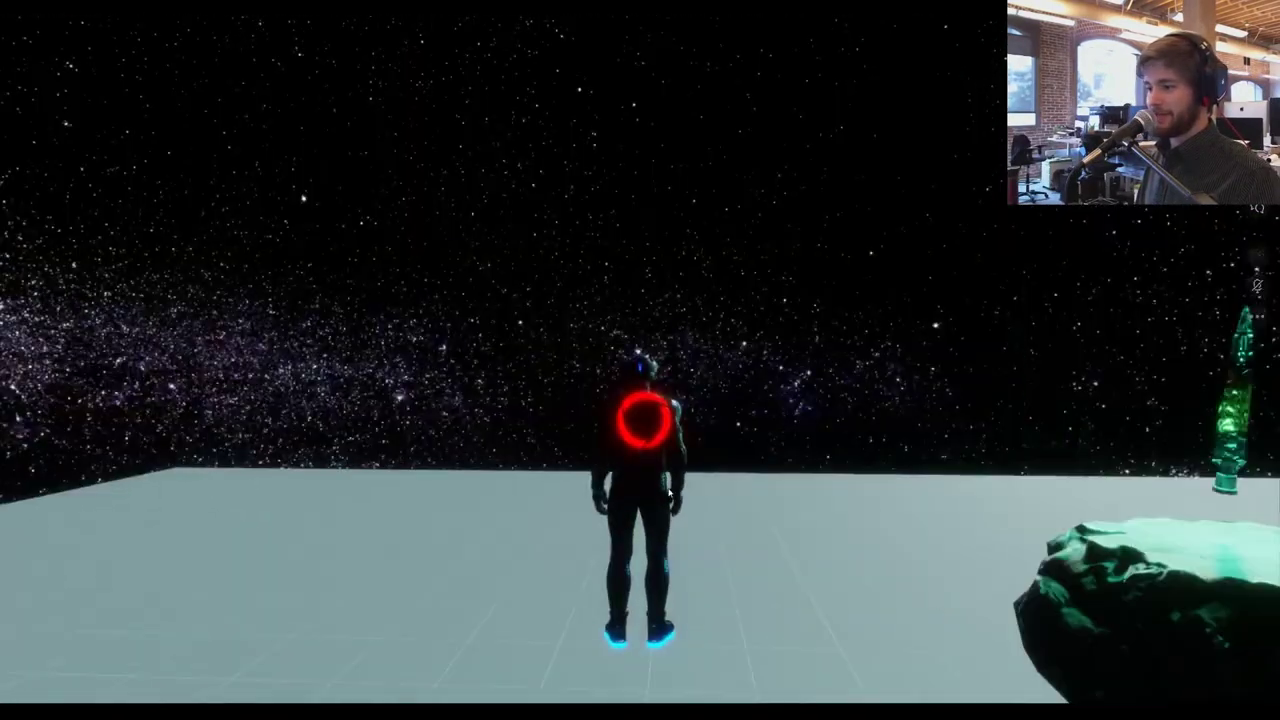
mouse_move(608, 329)
right_mouse_down()
mouse_move(730, 410)
mouse_move(893, 484)
right_mouse_up()
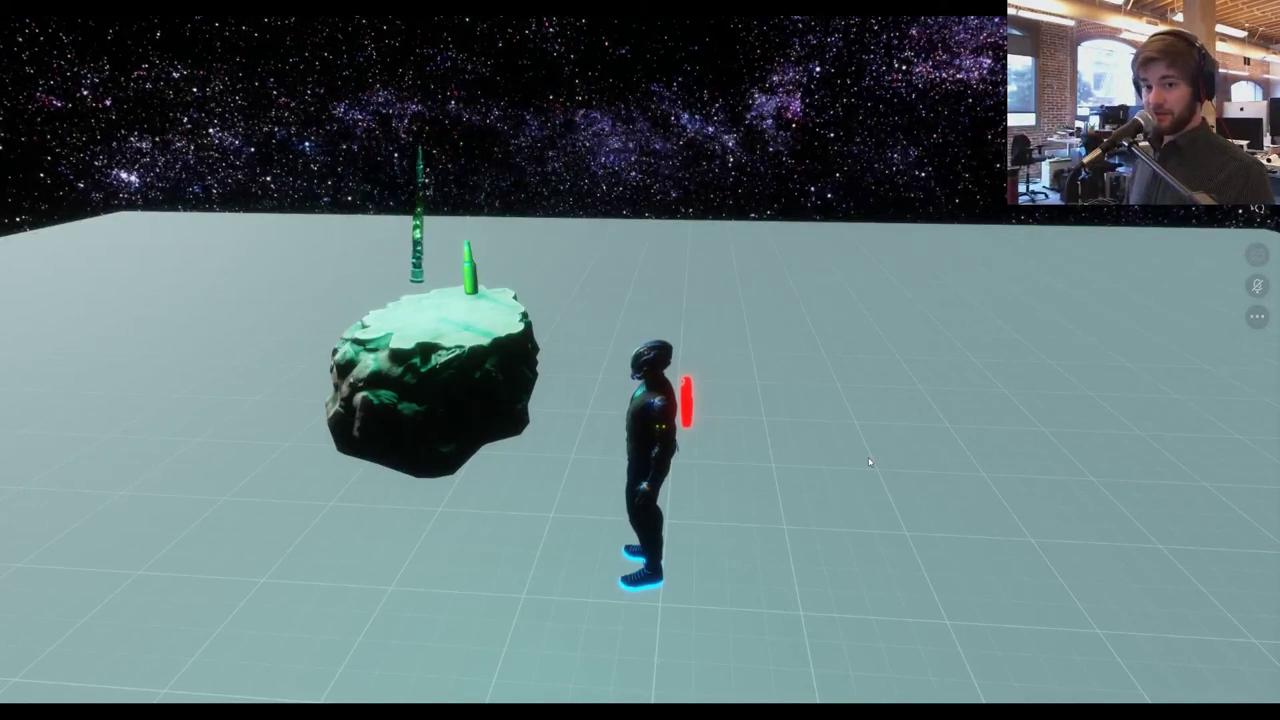
- Walk the avatar up to the floating rock and on past it
left_click_drag(787, 398, 683, 426)
key("w")
key("a")
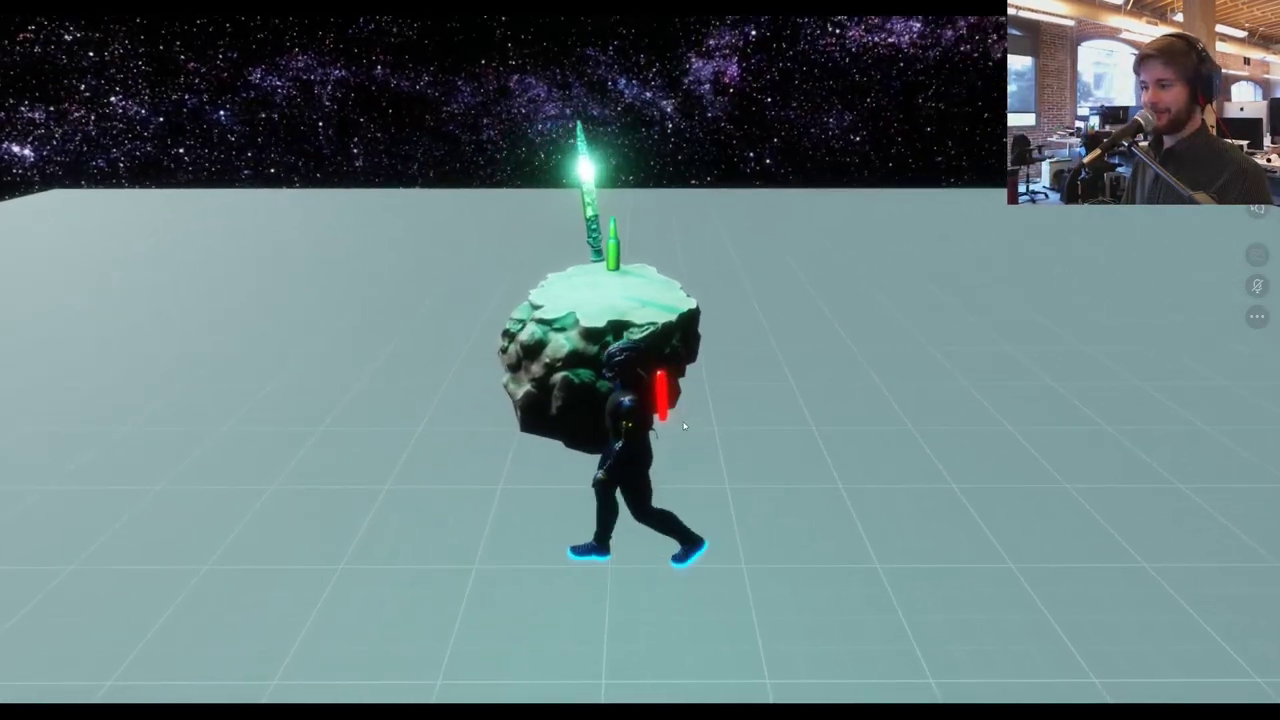
key("a")
key("w")
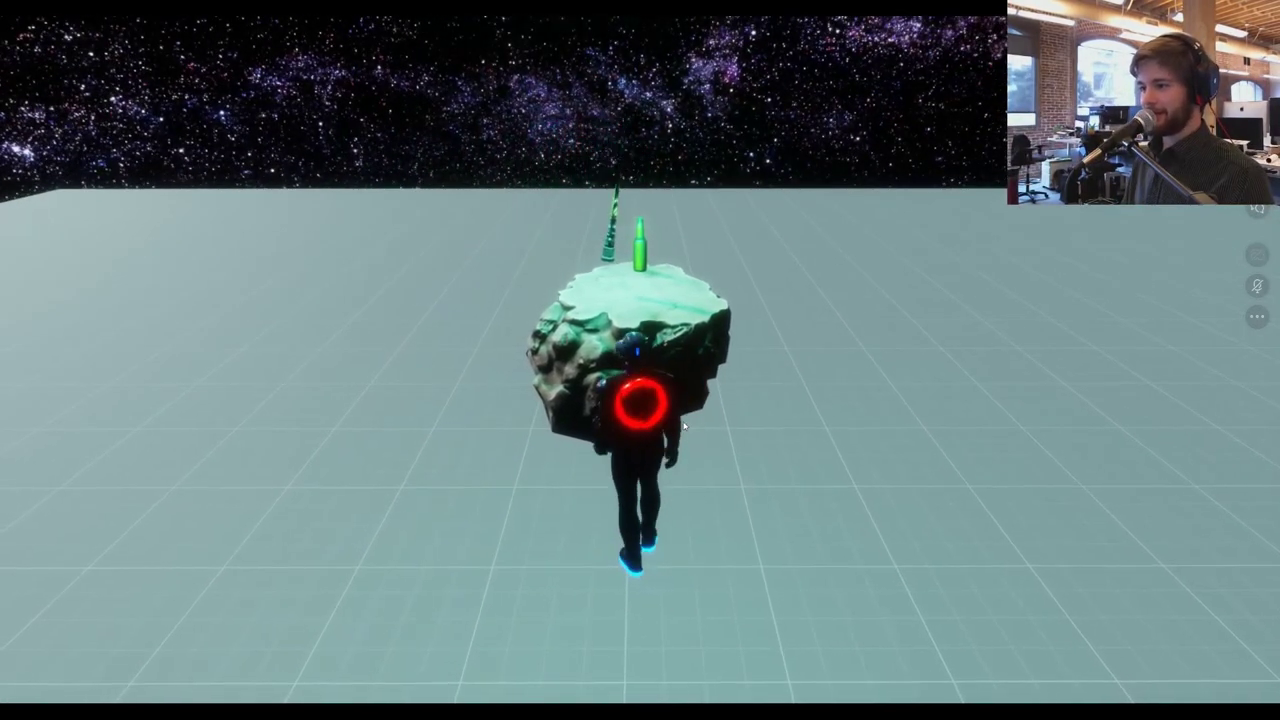
key("w")
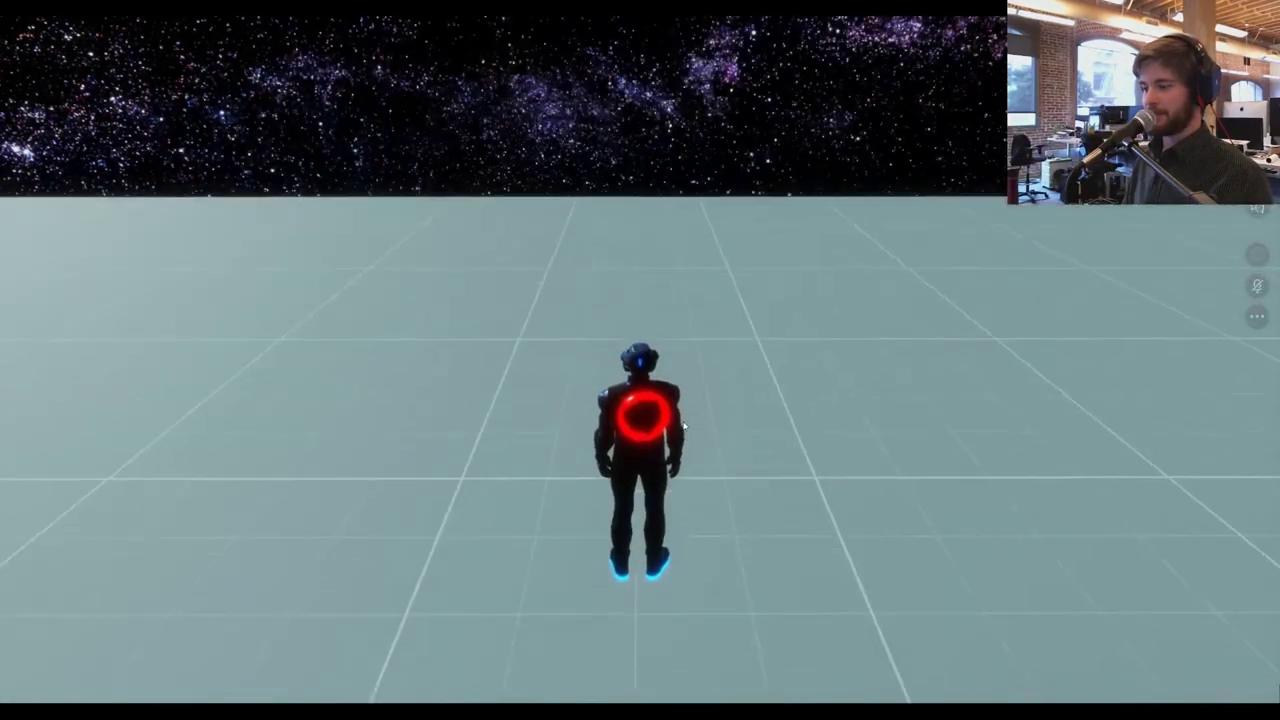
- Run the avatar over the open floor beyond the rock and inspect the surroundings in every direction
left_click_drag(684, 427, 390, 312)
key("d")
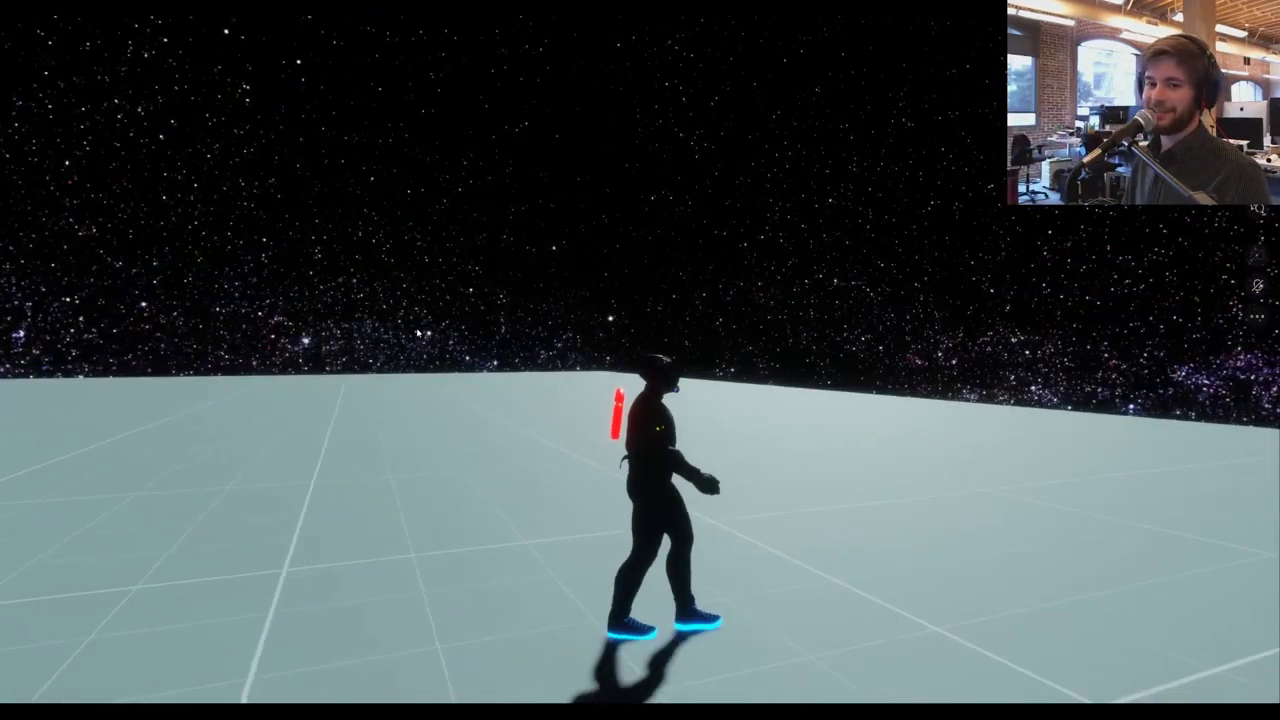
key("w")
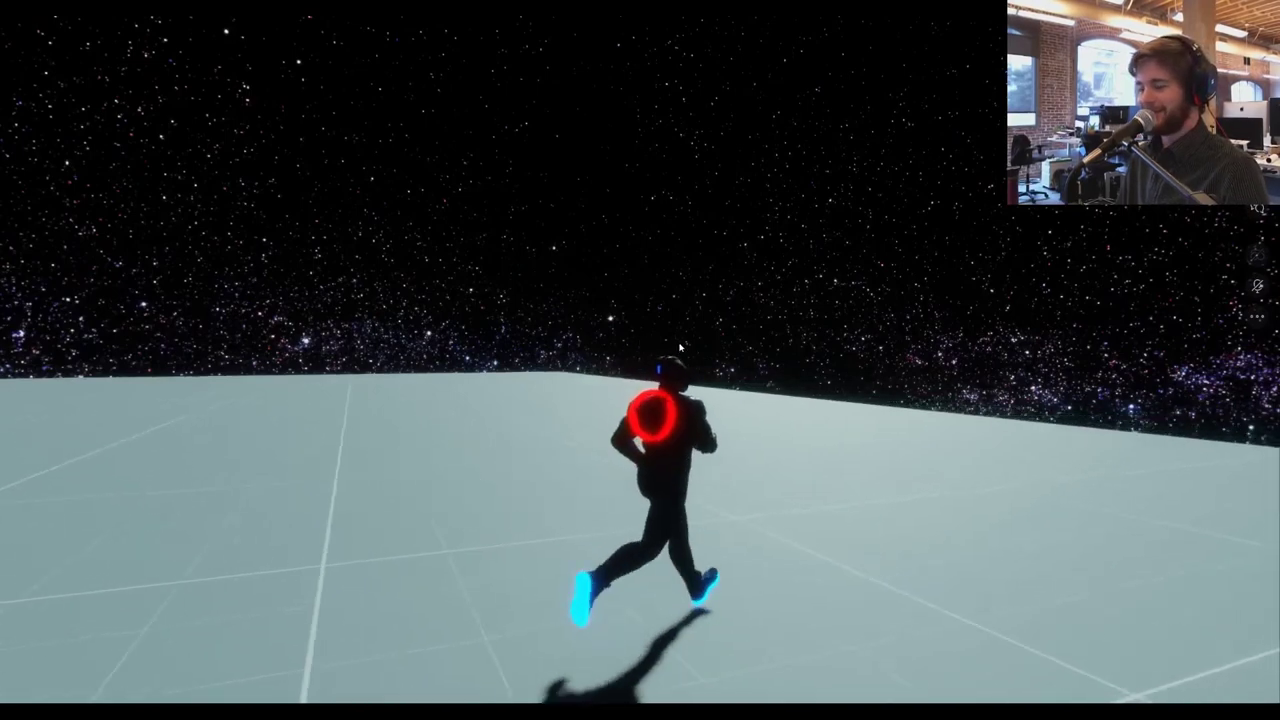
left_click_drag(390, 312, 672, 367)
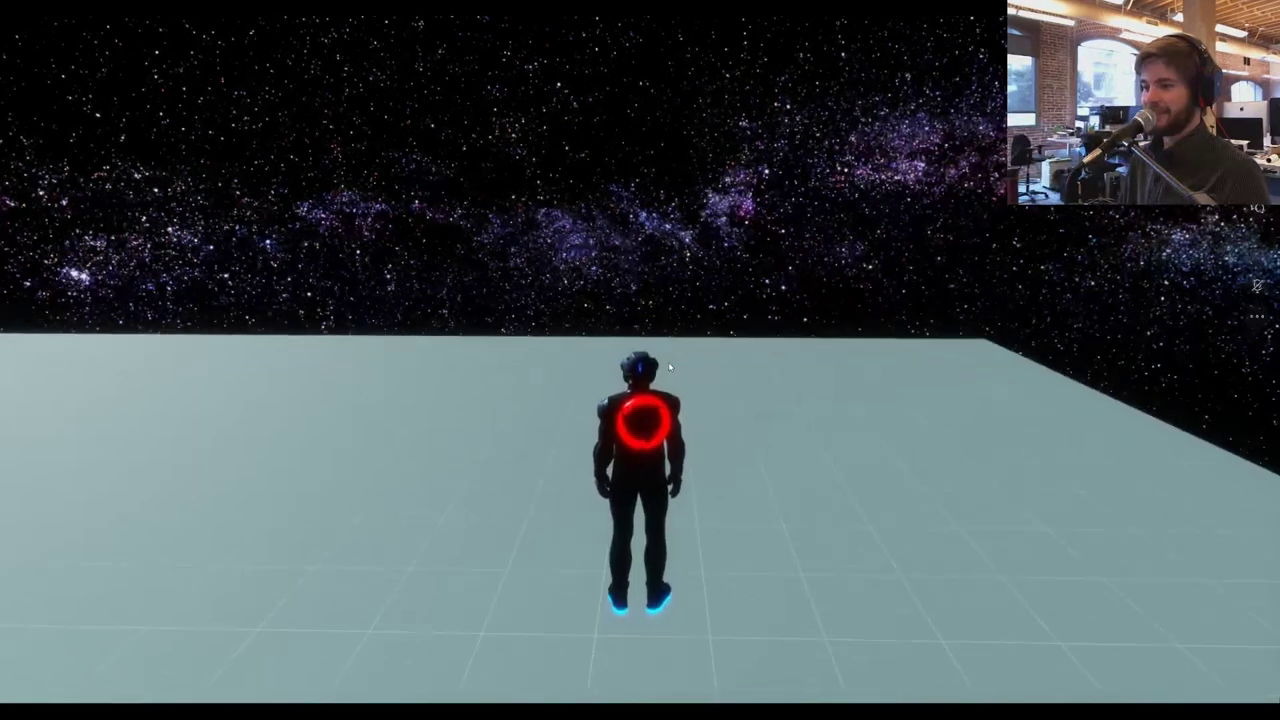
left_click_drag(669, 367, 420, 348)
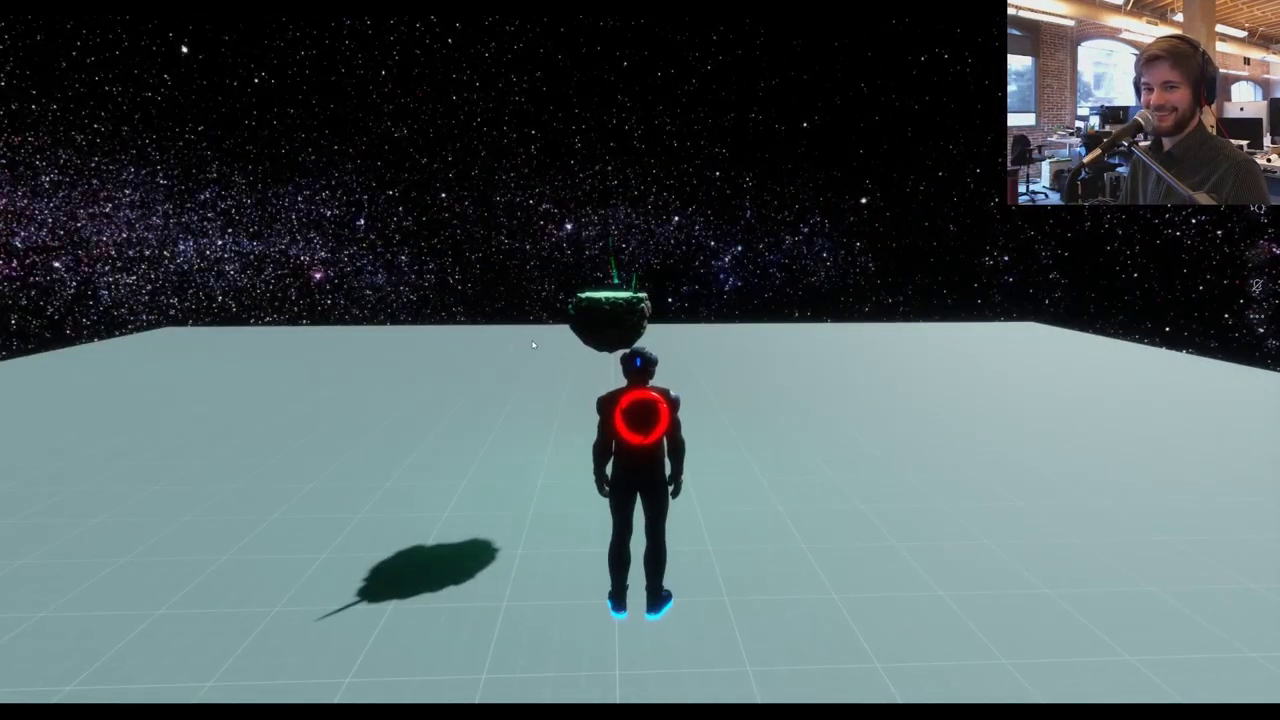